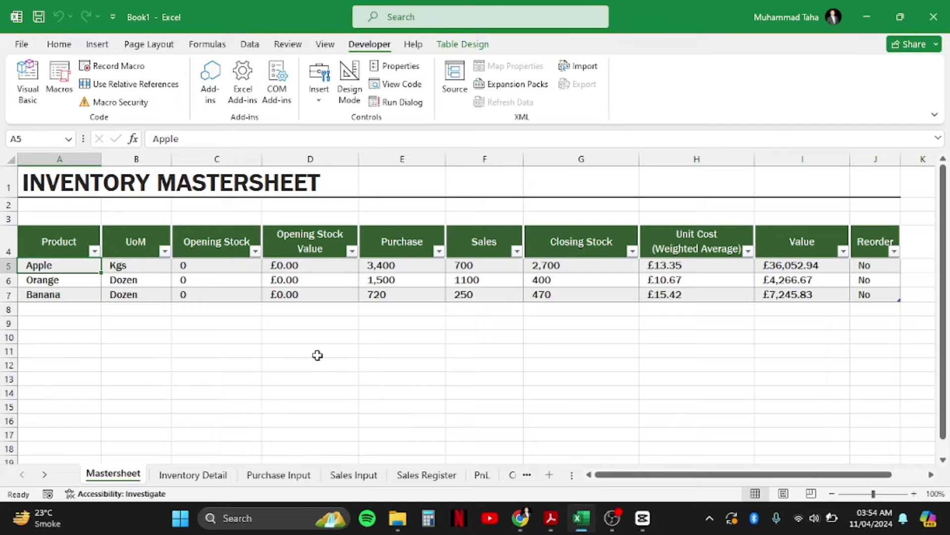
Select the Mastersheet product rows, then switch to the Inventory Detail sheet.
key(shift+Down)
key(shift+Down)
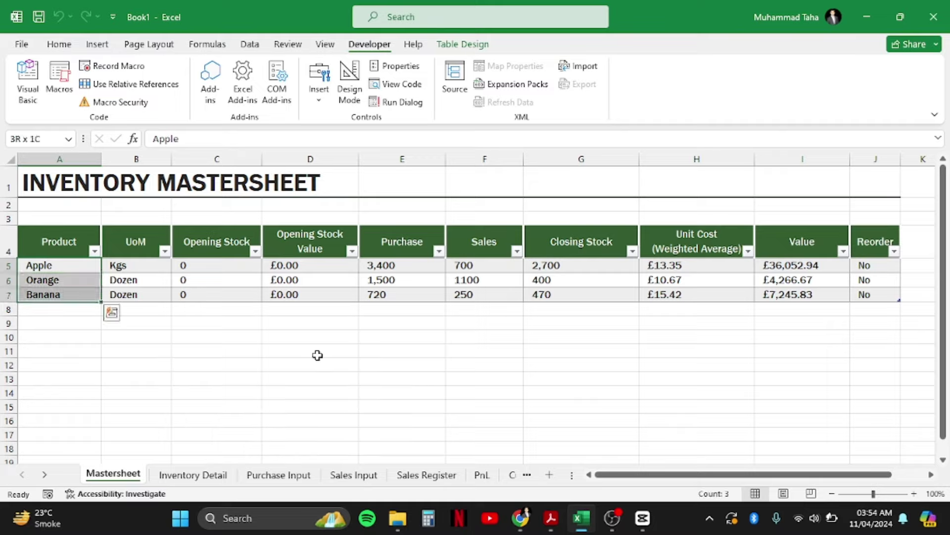
key(shift+Right)
key(shift+Right)
key(shift+Right)
key(shift+Right)
key(shift+Right)
key(shift+Right)
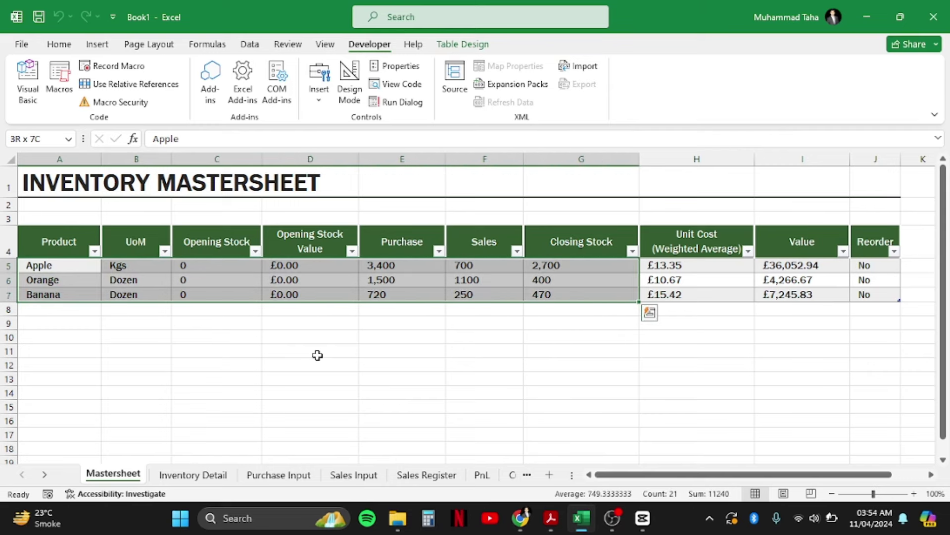
key(shift+Right)
key(Left)
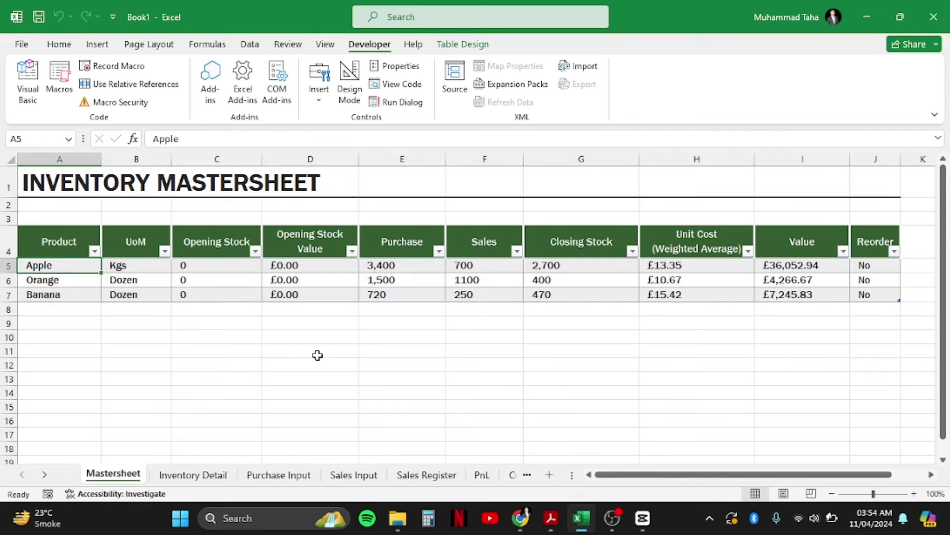
key(ctrl+Page_Down)
Review the Apple transaction Type column, then move to the Purchase Input sheet.
key(Up)
key(Up)
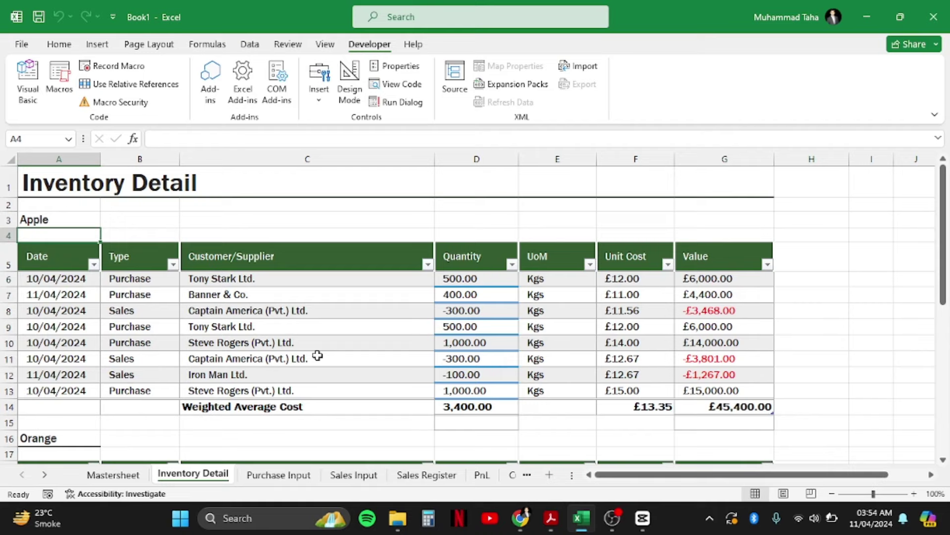
key(Down)
key(ctrl+Down)
key(Down)
key(Up)
key(Up)
key(Right)
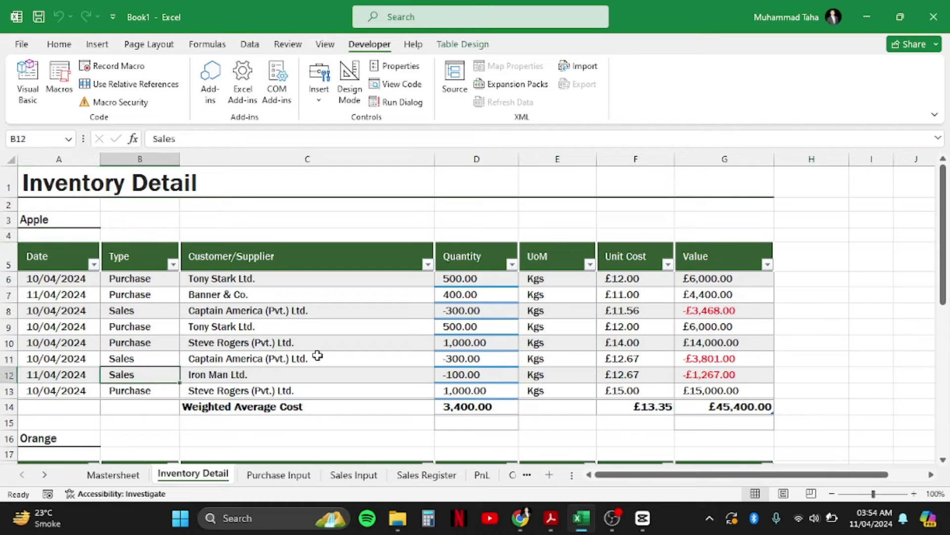
key(ctrl+Up)
key(Down)
key(ctrl+shift+Down)
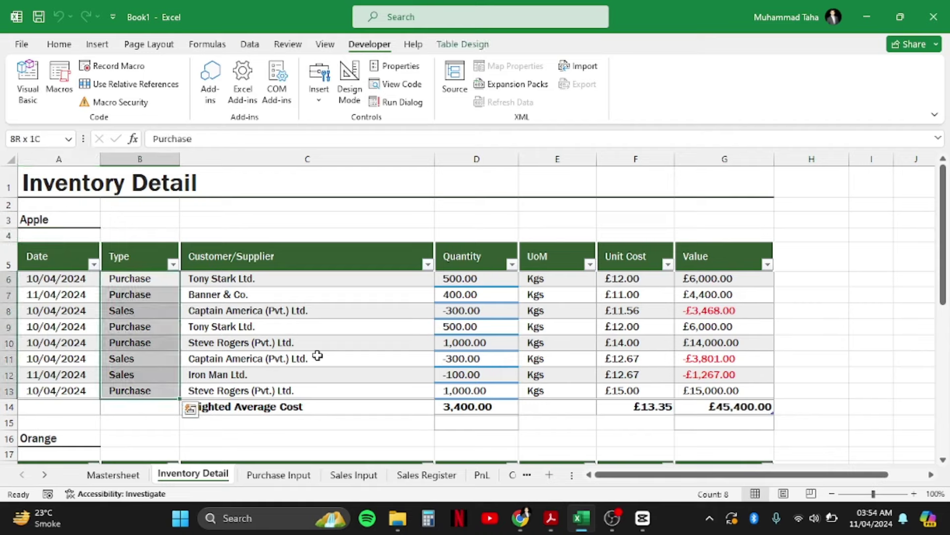
key(Down)
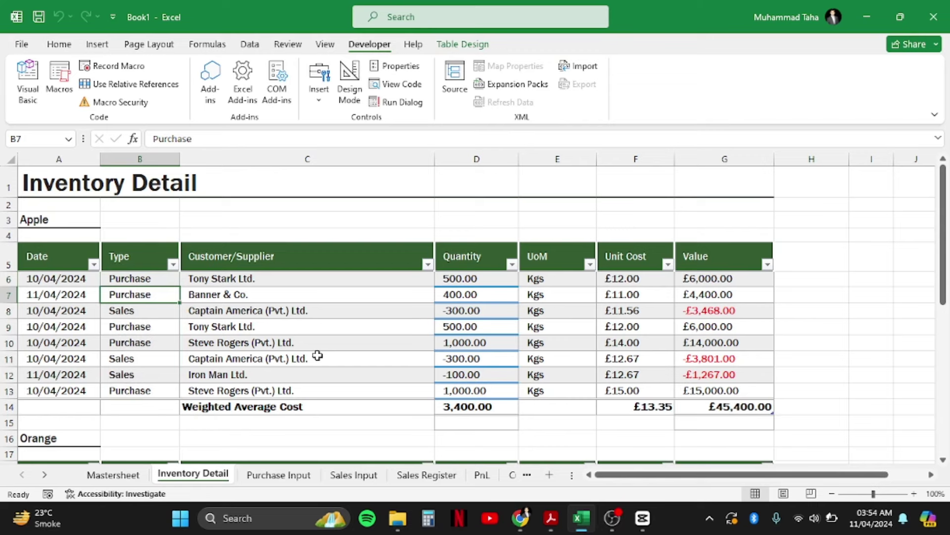
key(ctrl+Page_Down)
key(Up)
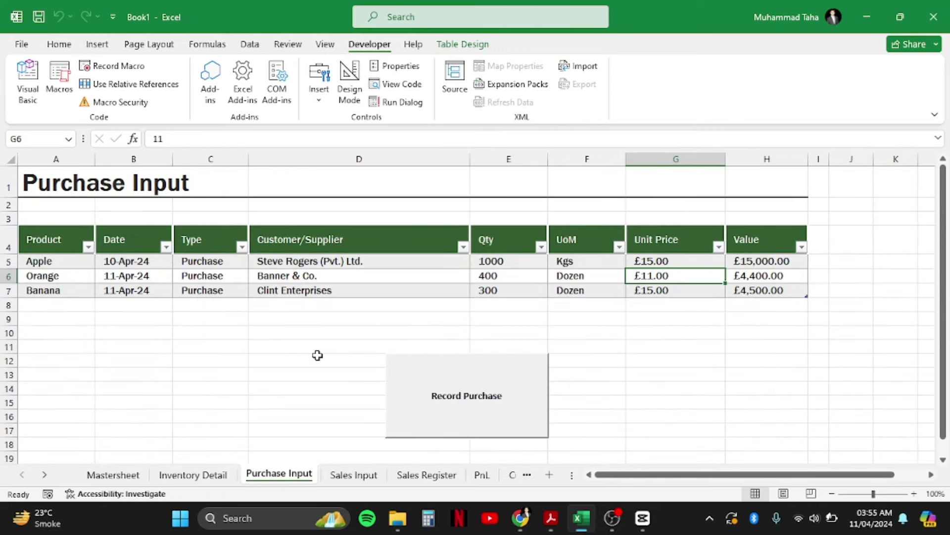
Record the purchase rows and then the sales rows, dismissing each confirmation.
key(Left)
key(Left)
key(Left)
click(391, 381)
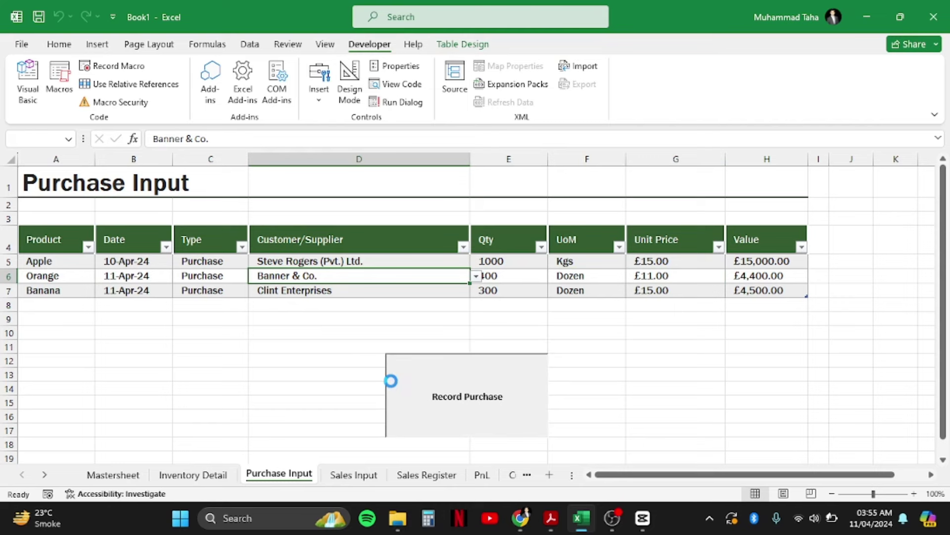
key(Return)
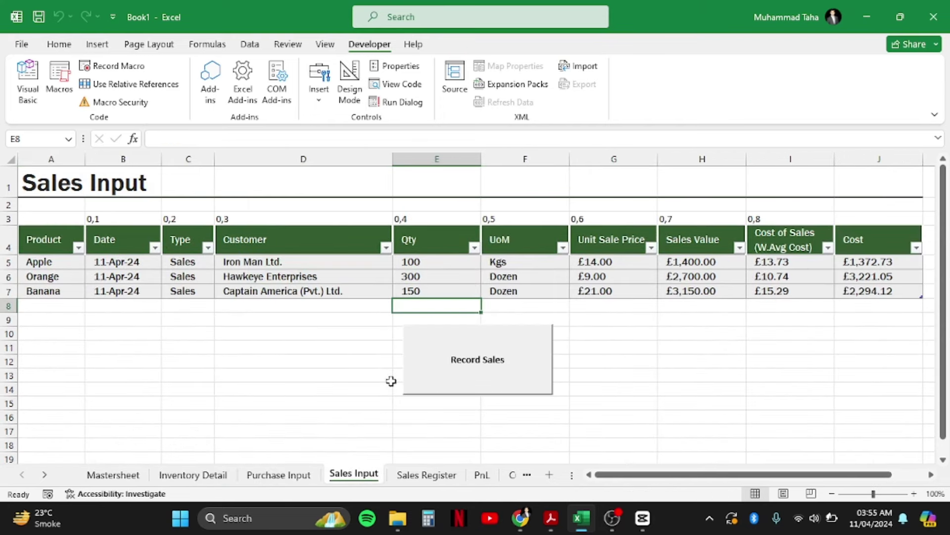
click(462, 390)
key(Return)
Review the Sales Register's Orange unit prices and first Apple sale.
key(Up)
key(Up)
key(Up)
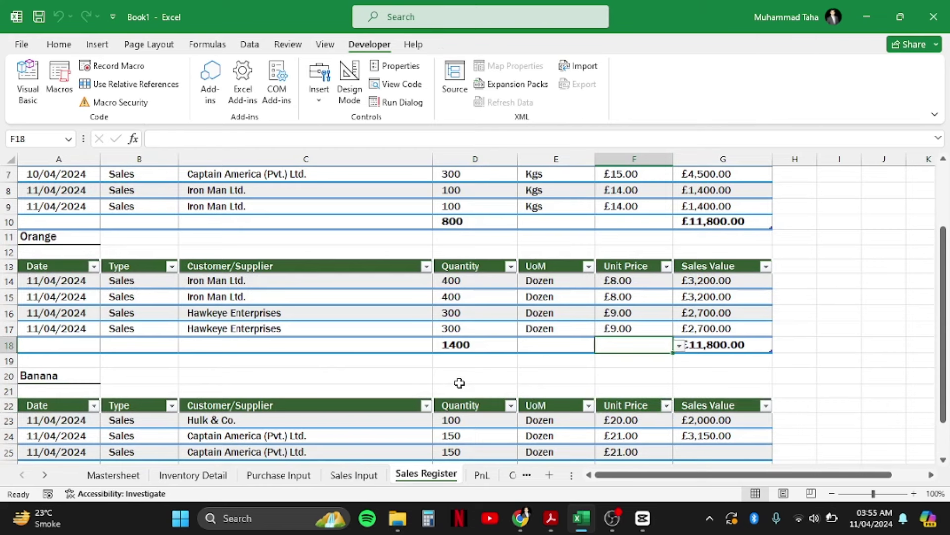
key(Up)
key(Up)
key(Up)
key(Up)
key(Up)
key(Up)
key(Up)
key(Up)
key(Up)
key(Down)
key(Down)
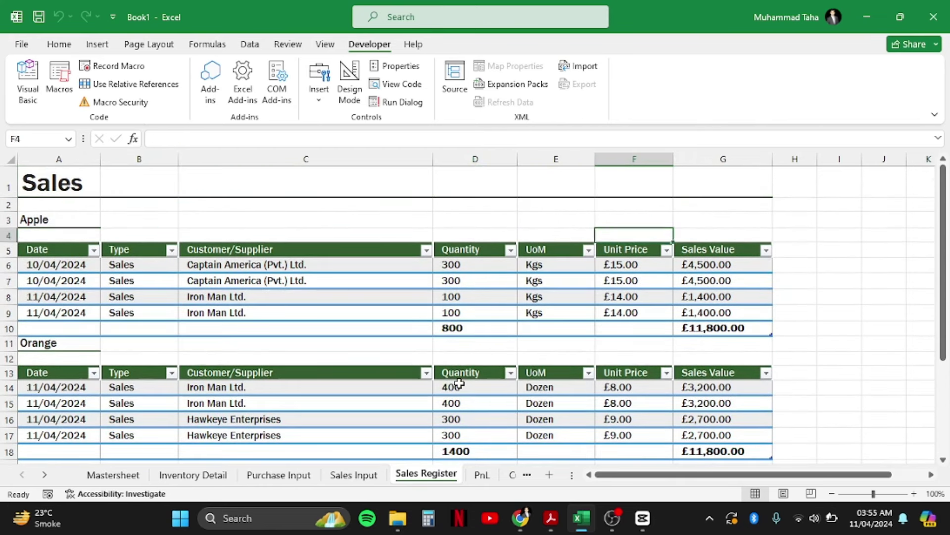
key(Down)
key(Down)
key(Down)
key(Down)
key(Down)
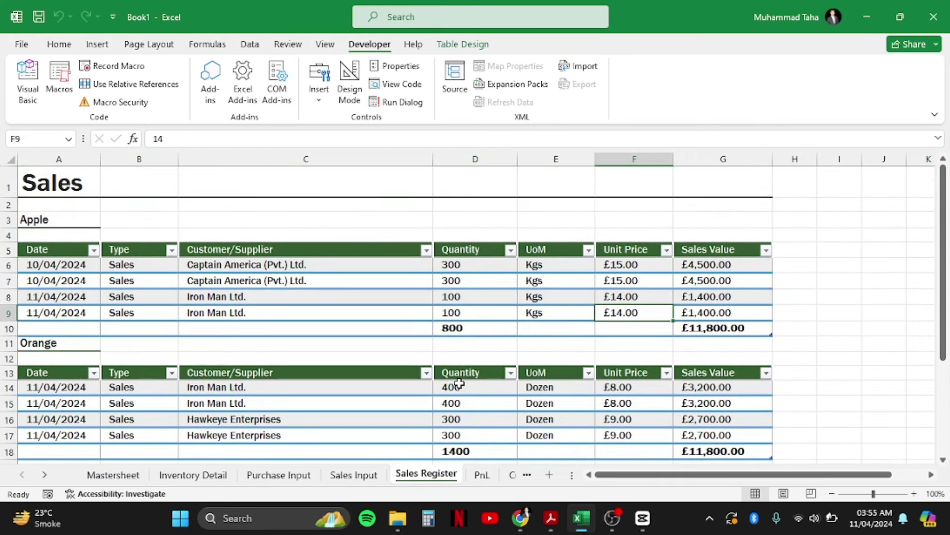
Inspect the PnL sheet's UoM, Cost of Sales and Profit/Loss formulas.
key(ctrl+Page_Down)
key(Left)
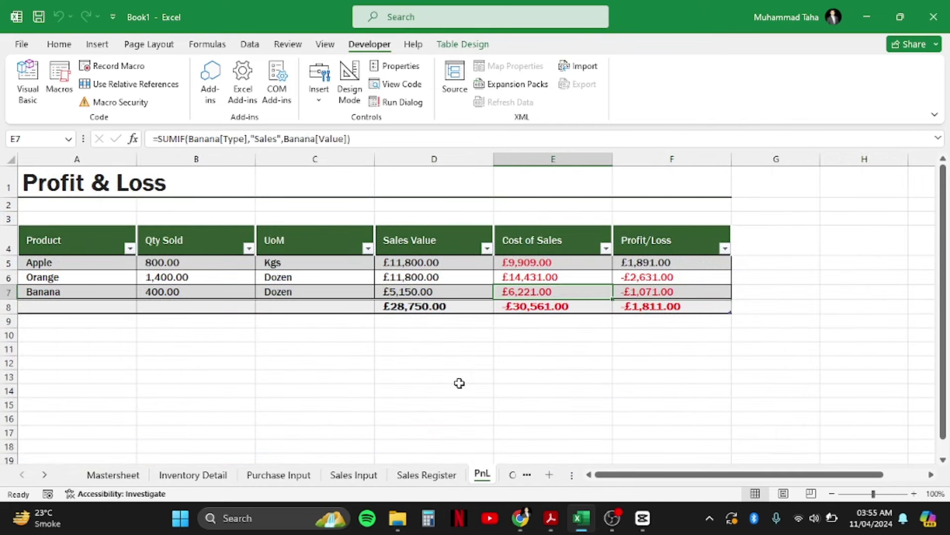
key(Up)
key(Left)
key(Left)
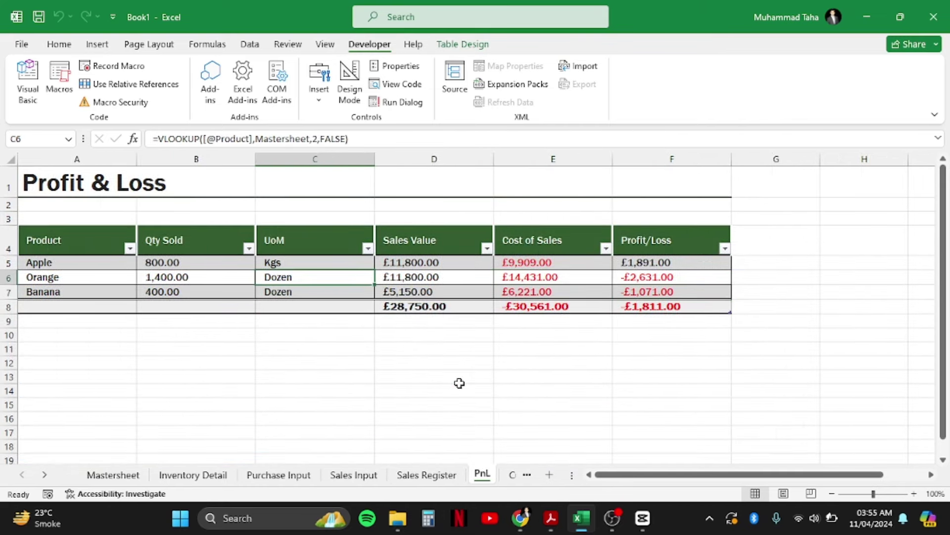
key(Left)
key(Left)
key(Right)
key(Right)
key(Right)
key(Right)
key(Up)
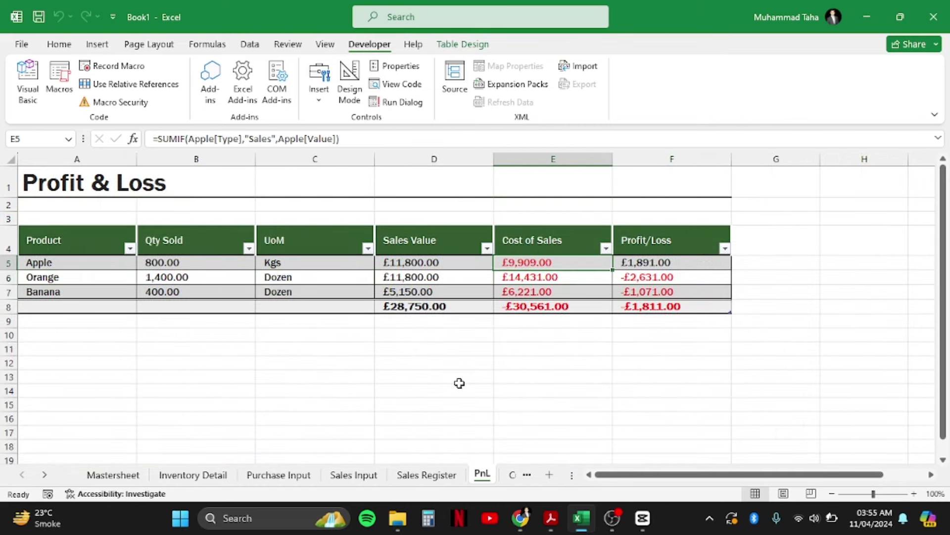
key(Right)
key(Down)
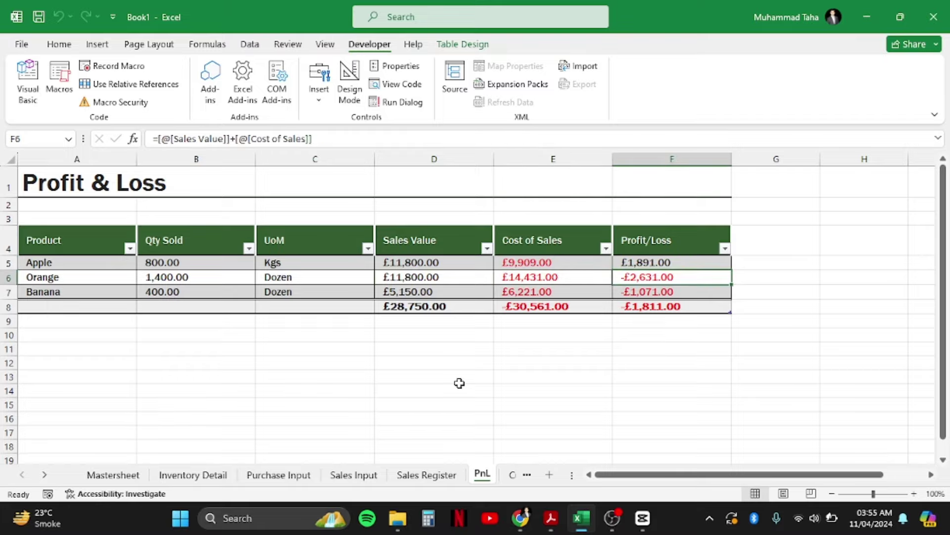
key(Down)
key(Down)
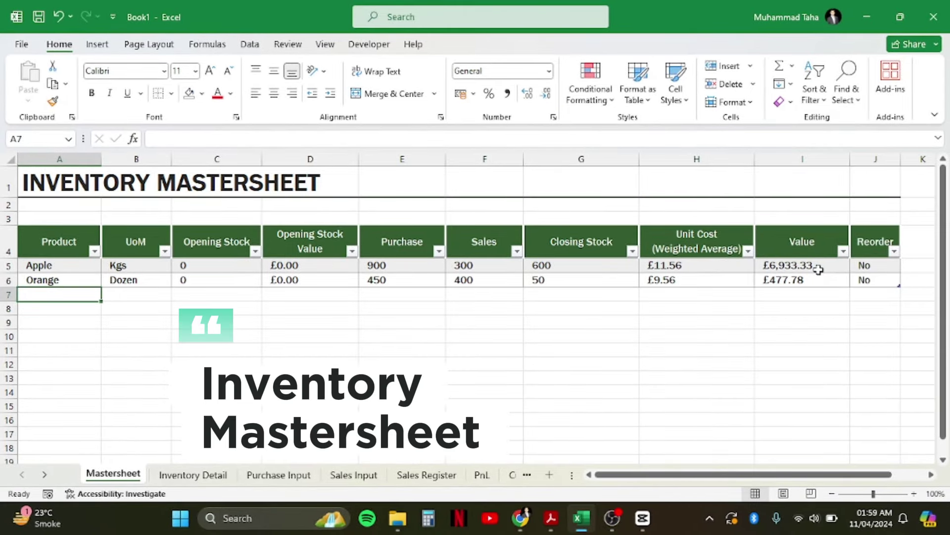
Inspect Apple's opening value, sales link and closing stock formulas, then go to empty cell A7.
key(Up)
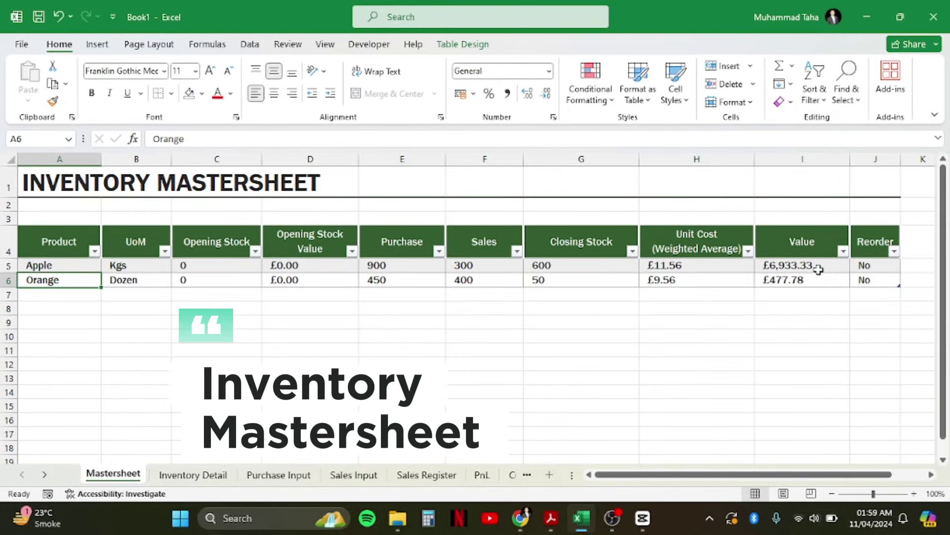
key(Up)
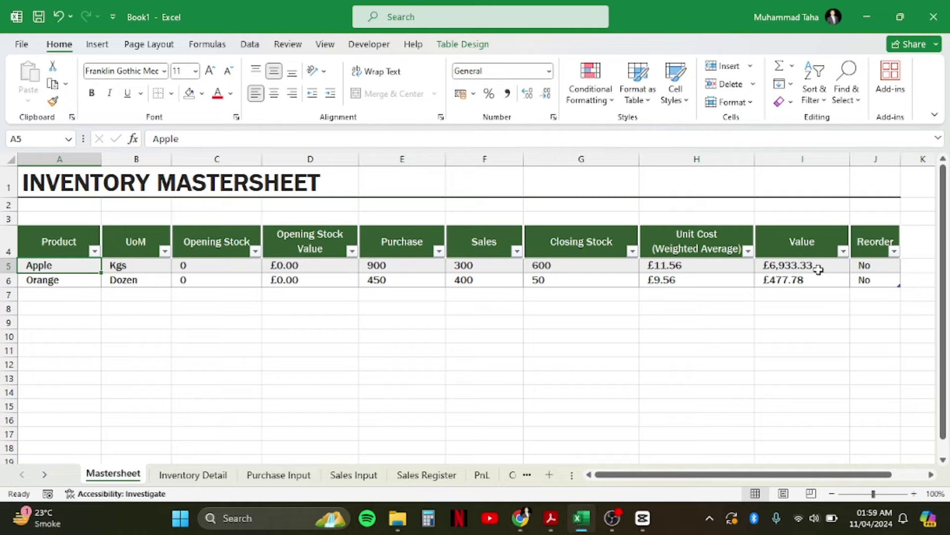
key(Right)
key(Right)
key(Right)
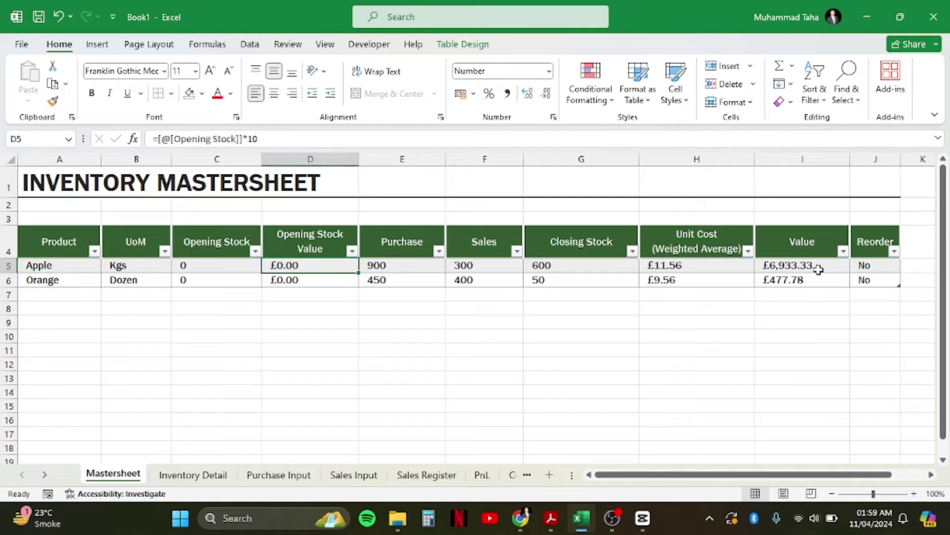
key(Right)
key(Right)
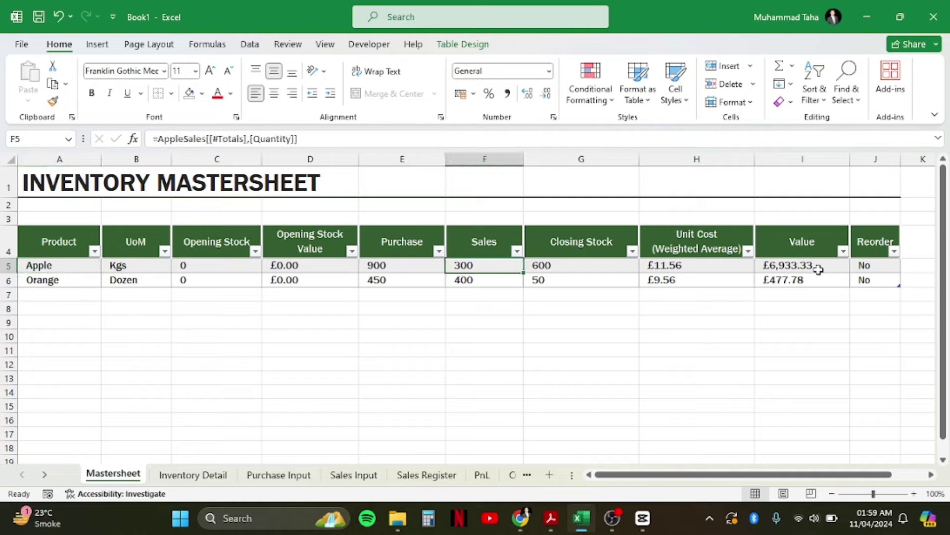
key(Right)
key(Right)
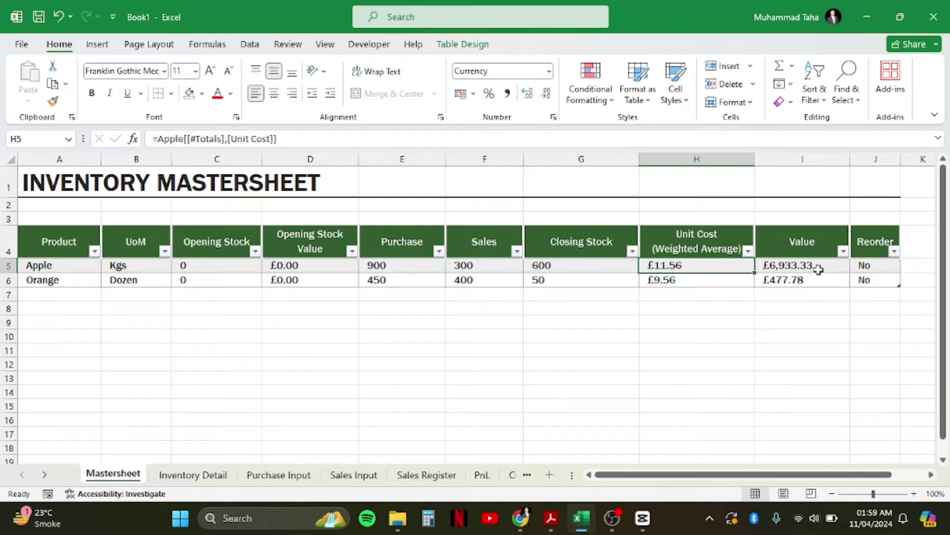
key(Right)
key(Down)
key(Down)
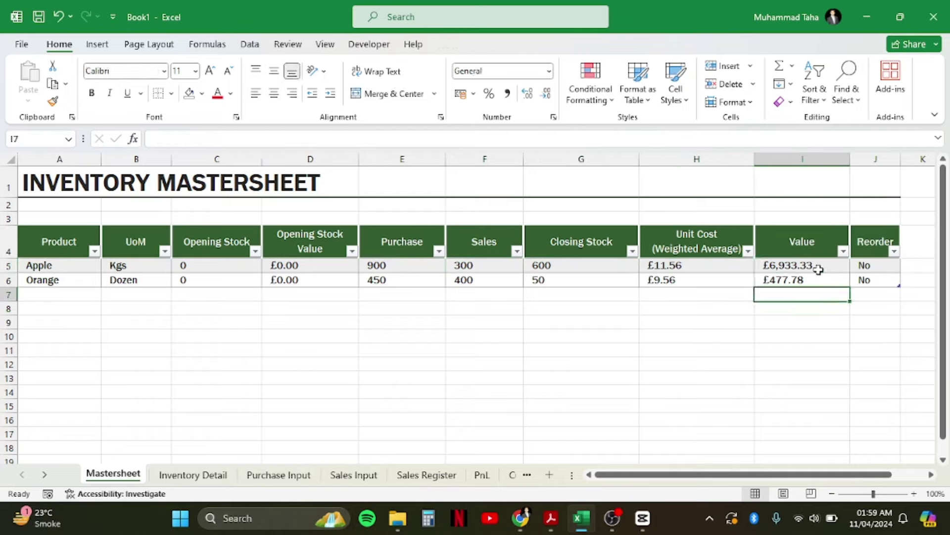
key(Home)
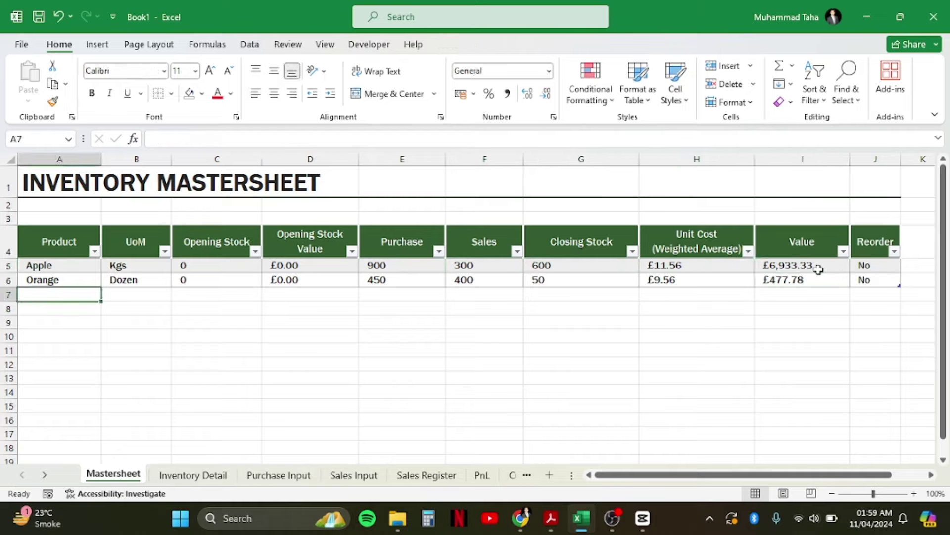
Add a Banana row with unit Dozen, opening stock 0 and opening stock value 0.
text(Banana)
key(Tab)
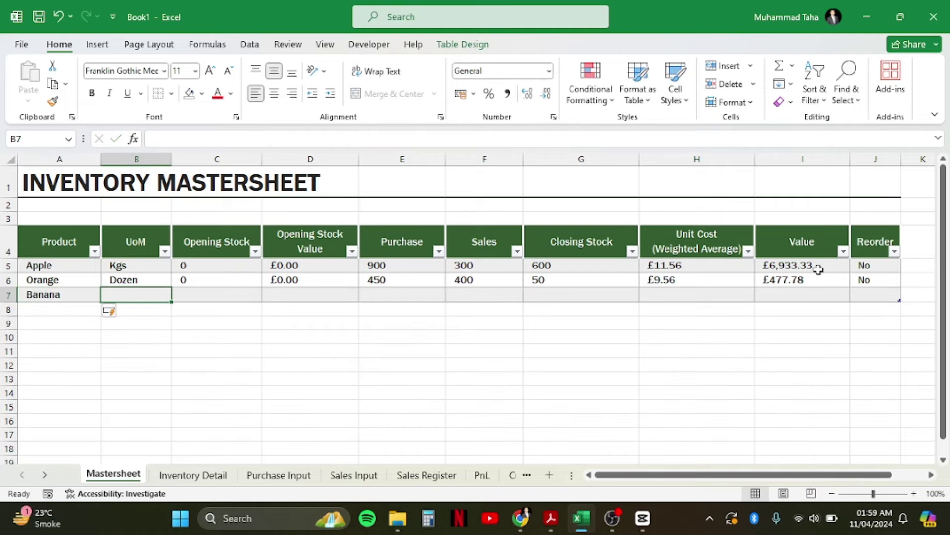
text(Doz)
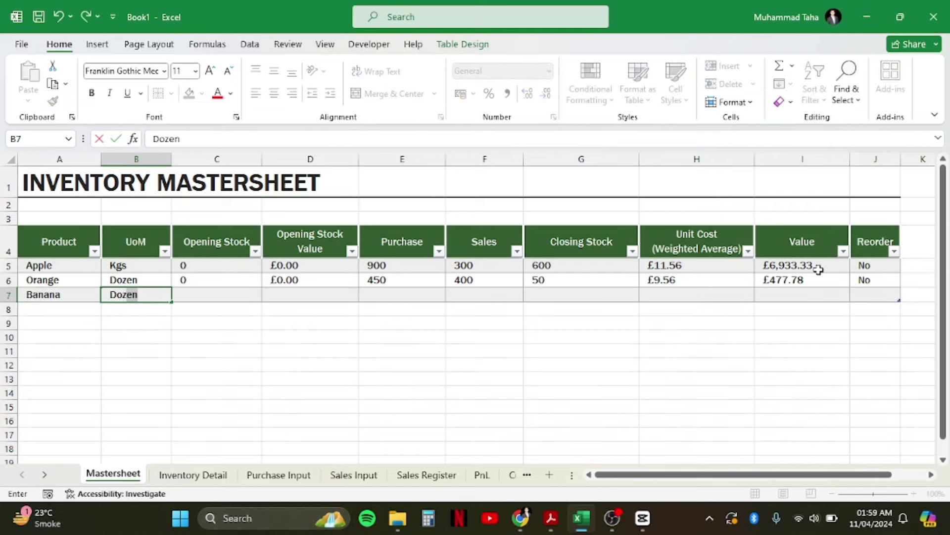
text(en)
key(Tab)
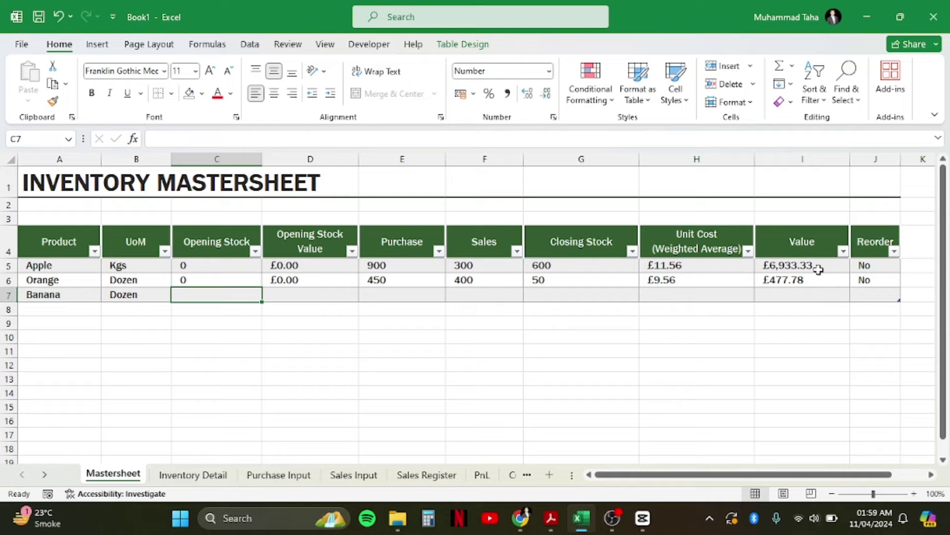
text(0)
key(Tab)
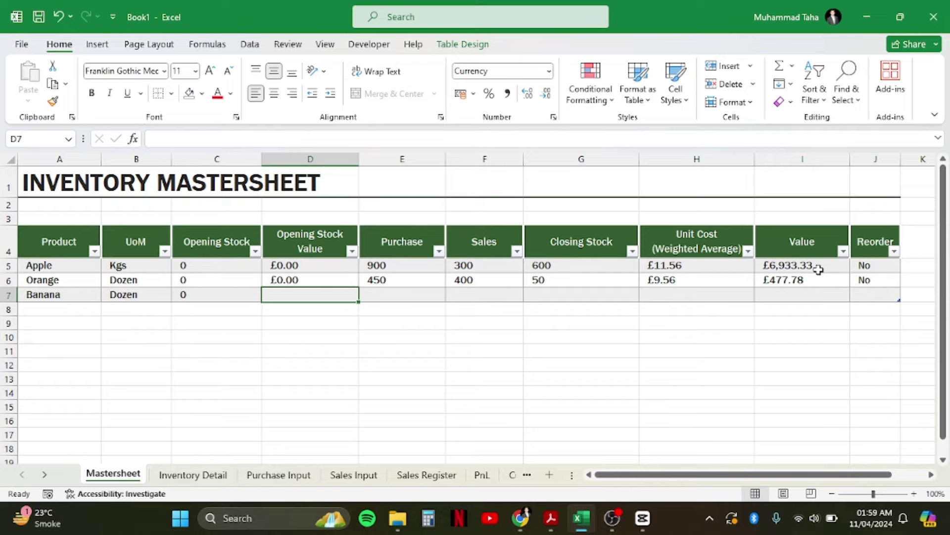
text(0)
key(Tab)
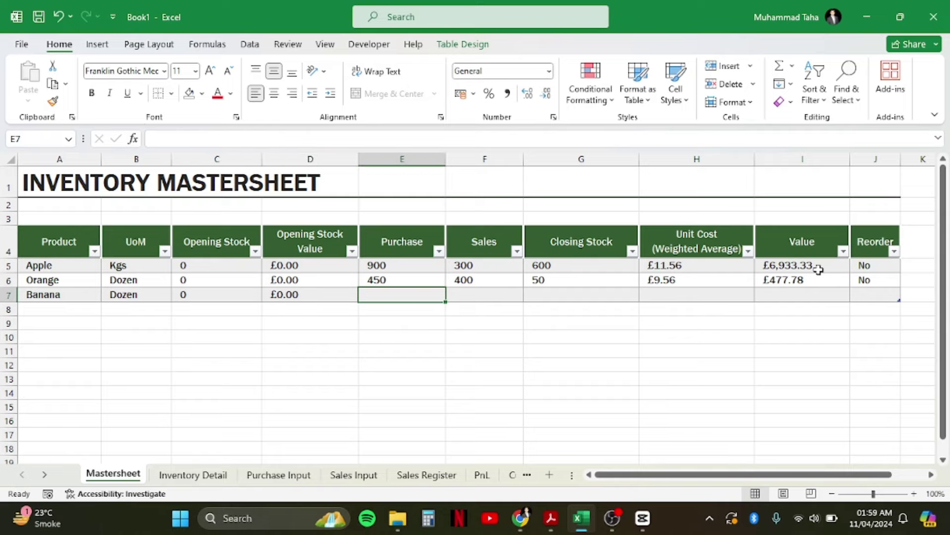
key(shift+Right)
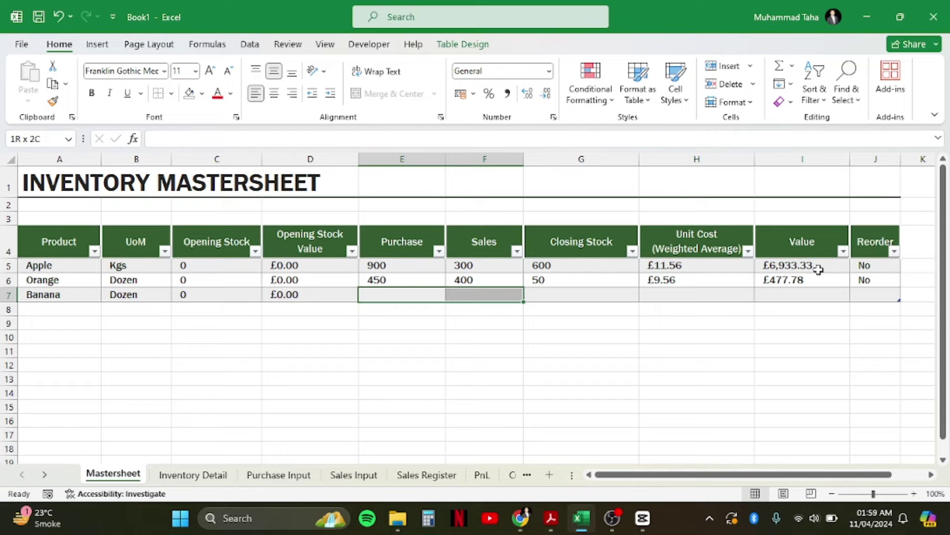
key(Right)
key(Right)
Enter Banana's Closing Stock formula as Opening Stock plus Purchase minus Sales.
text(=)
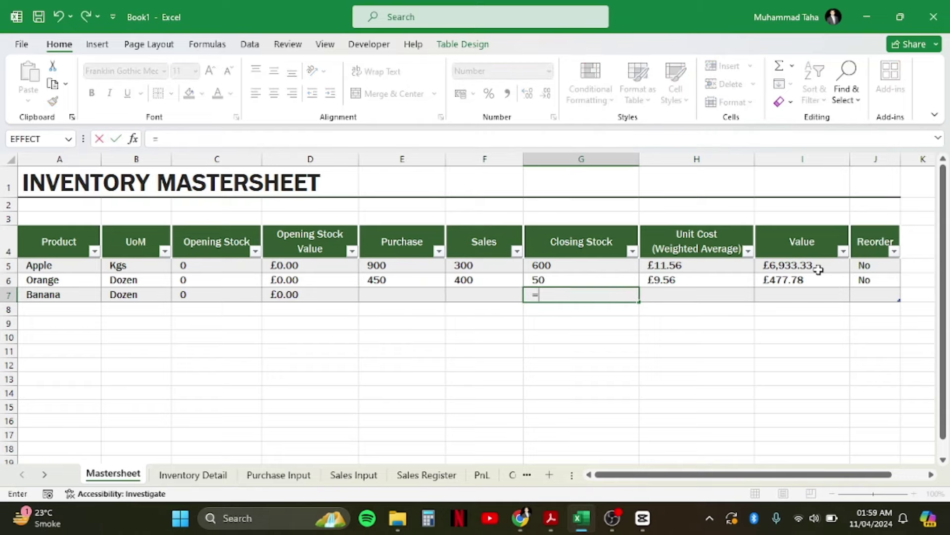
key(Left)
key(Left)
key(Left)
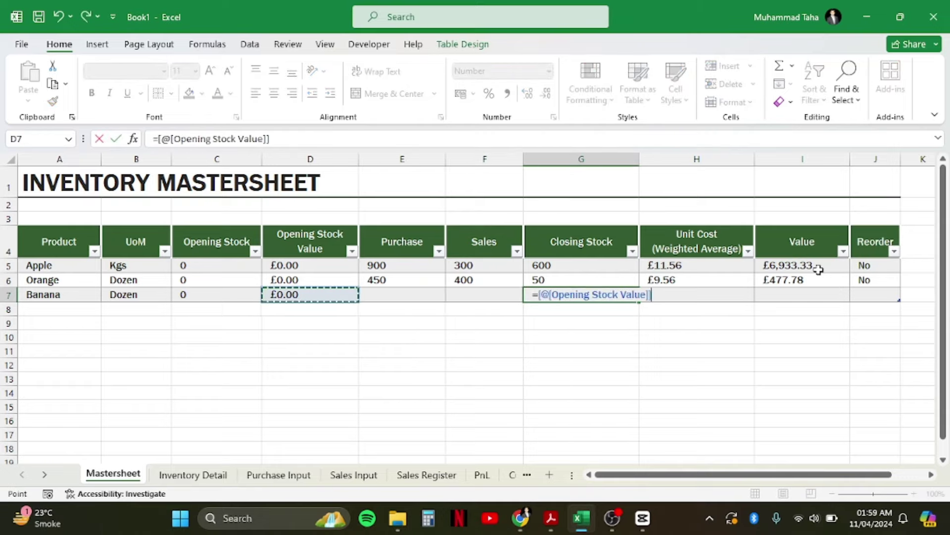
key(Left)
text(+)
key(Left)
key(Left)
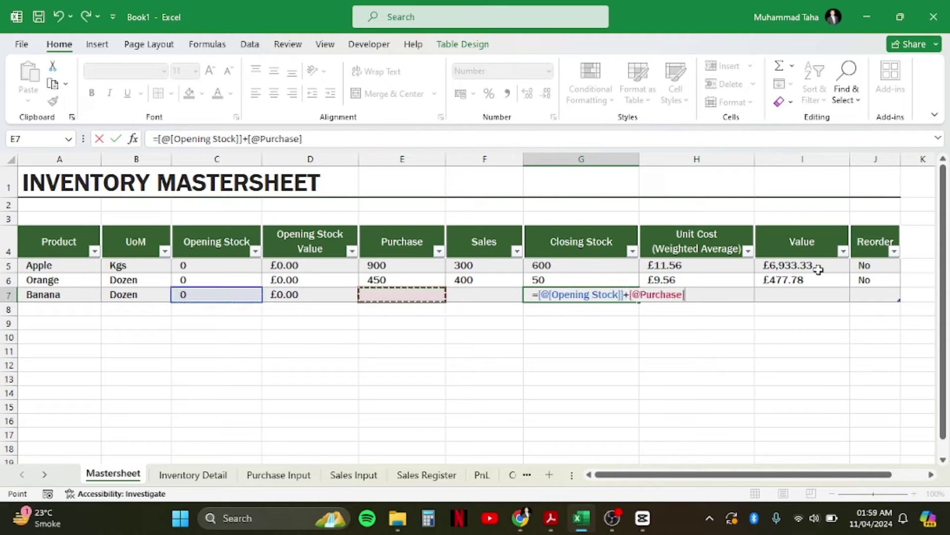
text(-)
key(Right)
key(Return)
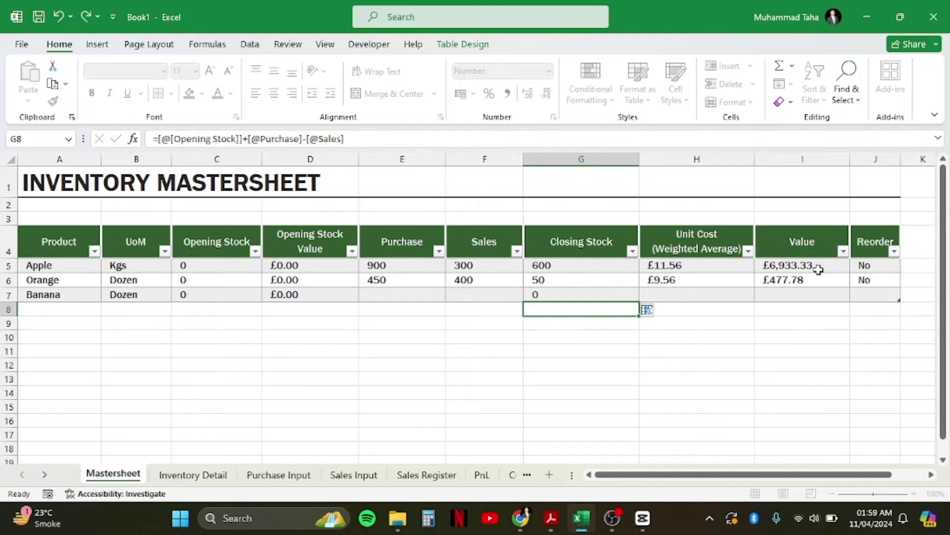
Enter Banana's Value formula as Closing Stock times weighted average Unit Cost.
key(Up)
key(Right)
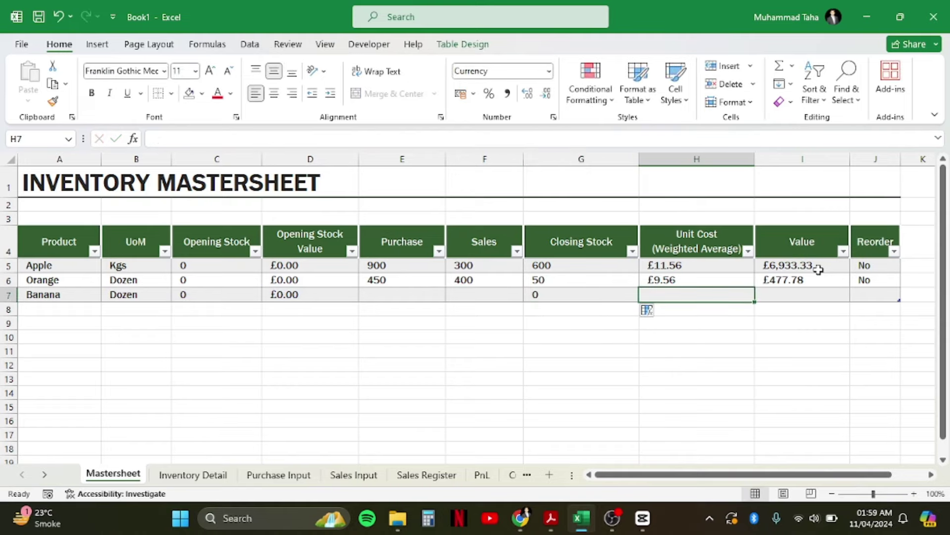
key(Right)
text(=)
key(Left)
key(Left)
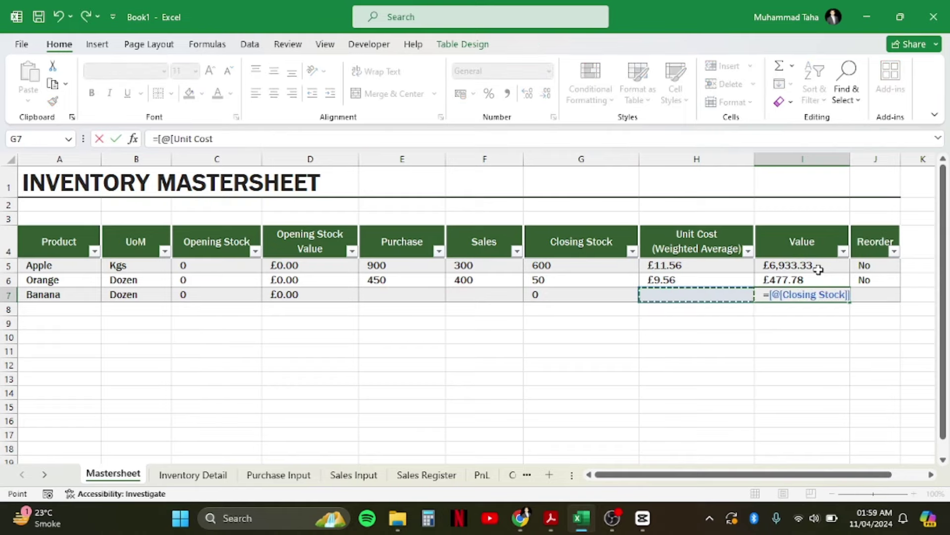
text(*)
key(Right)
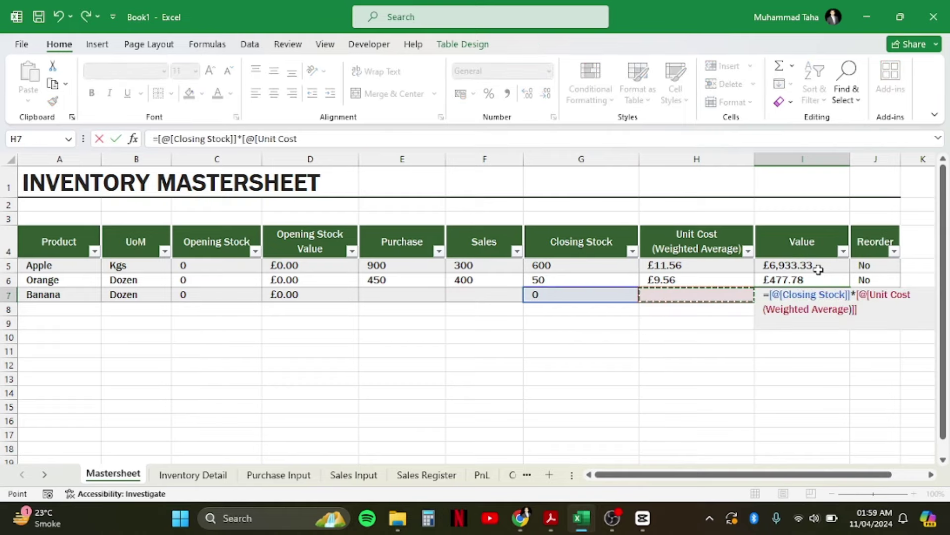
key(Tab)
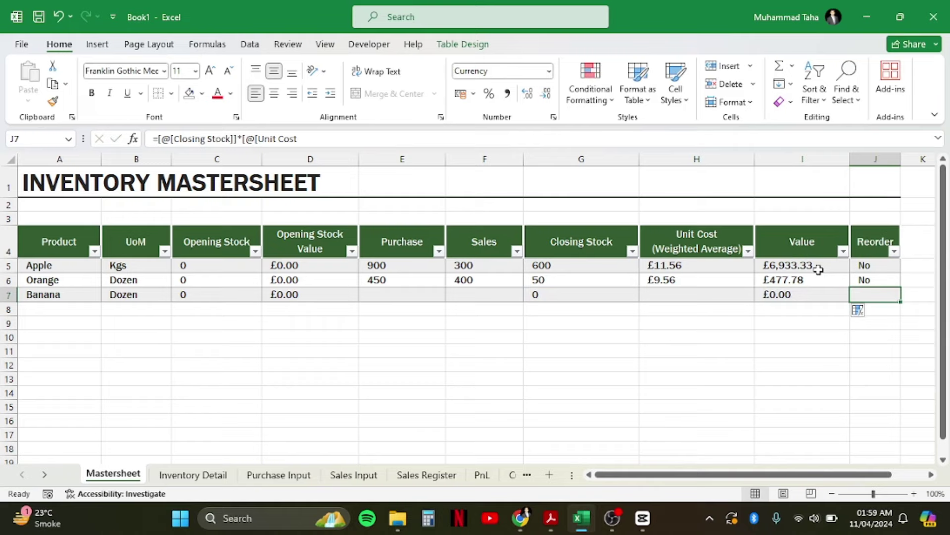
Enter Banana's Reorder formula =IF(Closing Stock<20,"Yes","No"), which returns Yes.
text(=)
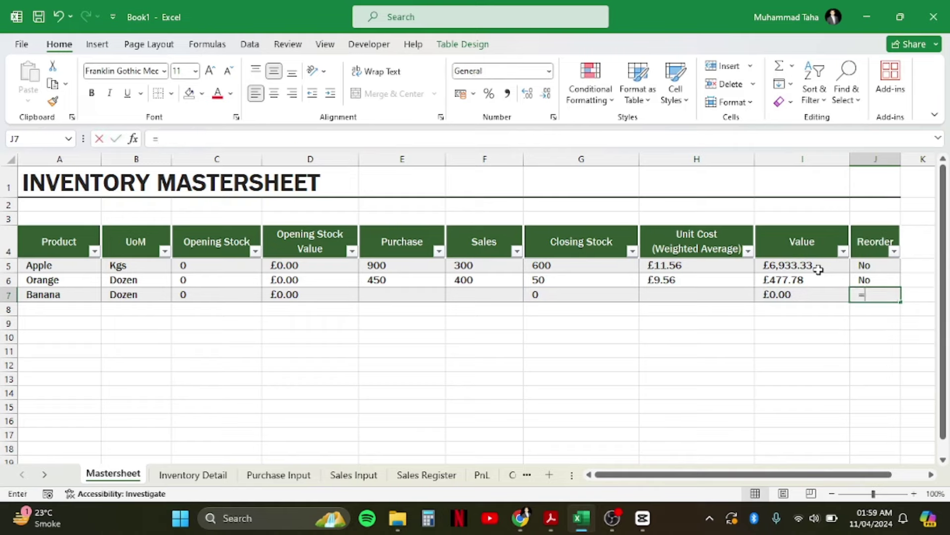
text(IF()
key(Left)
key(Left)
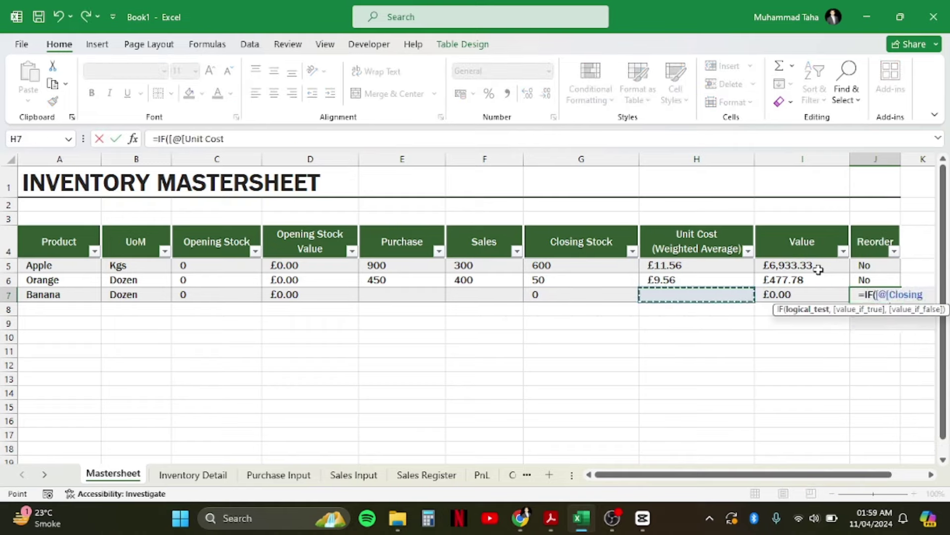
key(Left)
text(<)
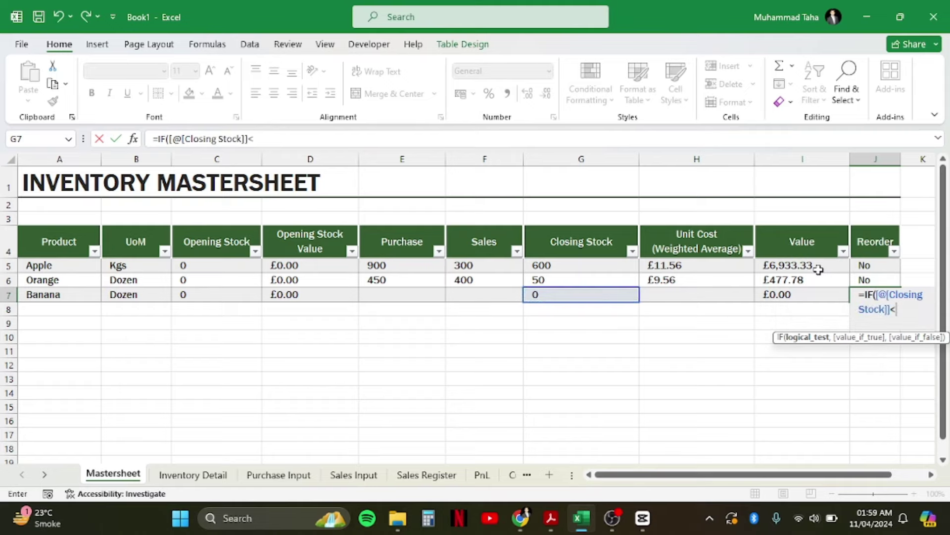
text(20,)
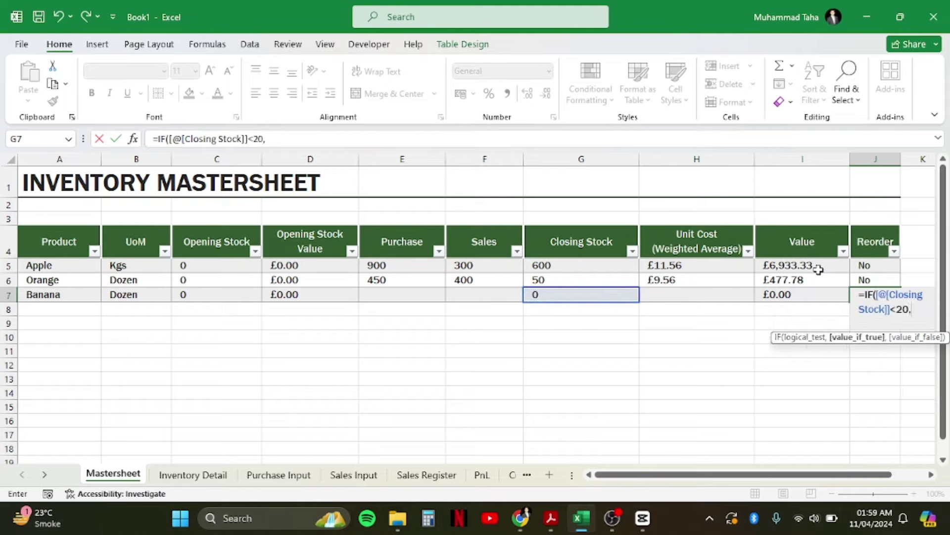
text("Yes)
text(",)
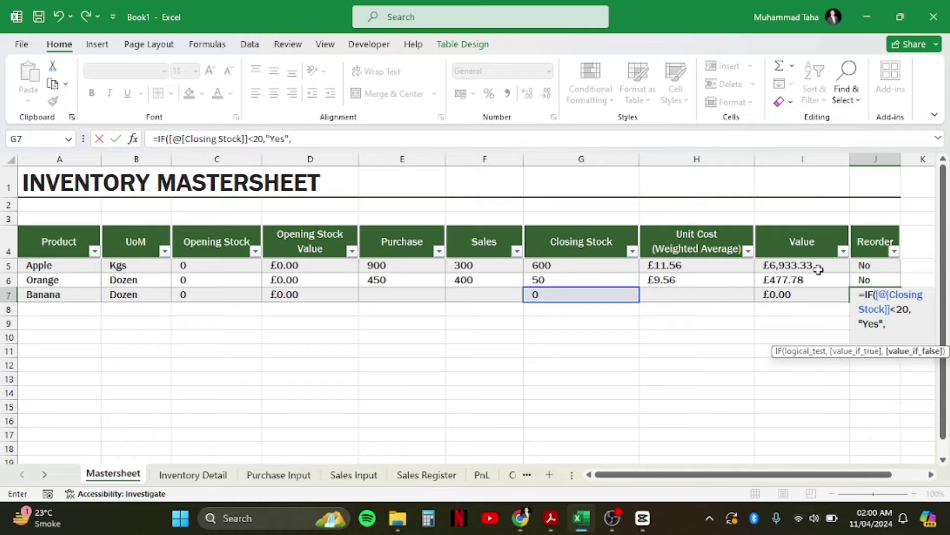
text("No)
text(")
key(Return)
key(Up)
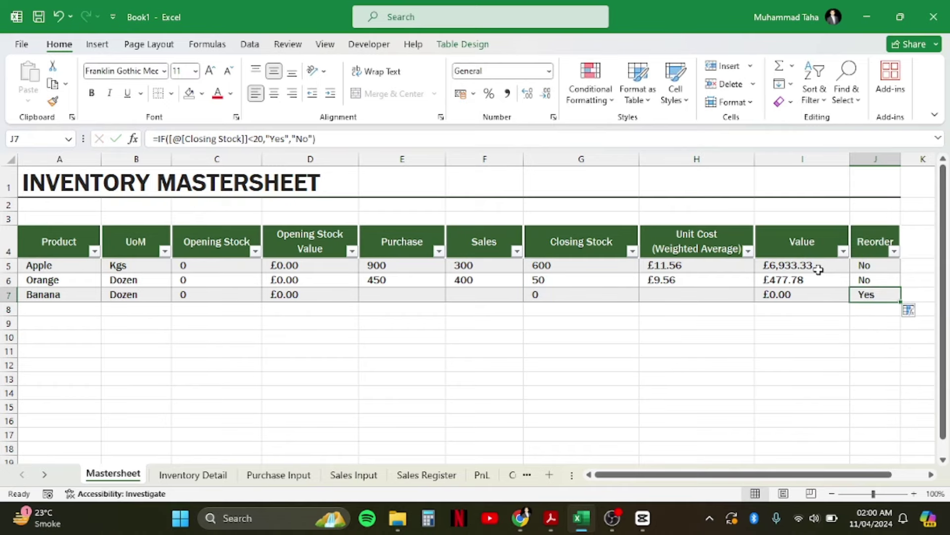
key(Left)
key(Left)
key(Left)
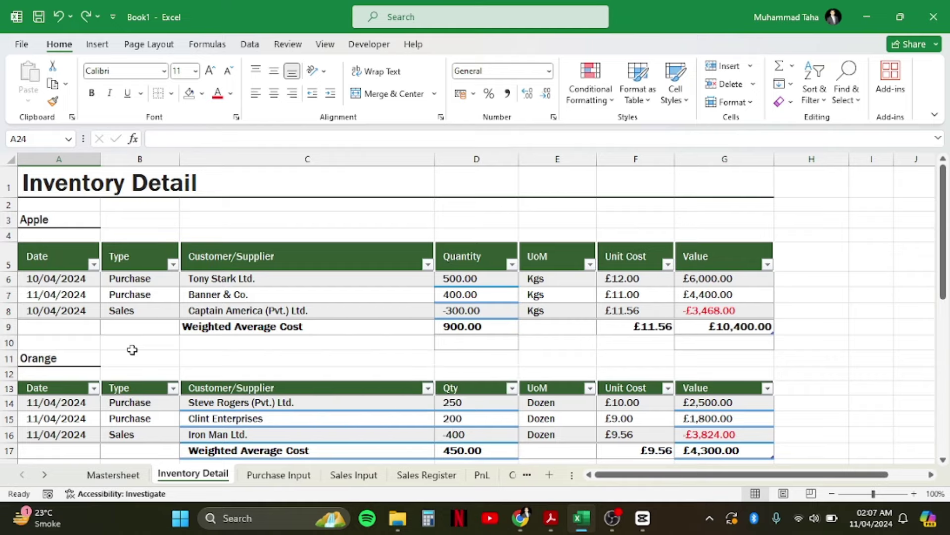
Review the Apple table's types, supplier, Kgs unit, unit costs and weighted average cost formula.
key(Up)
key(Up)
key(Up)
key(Up)
key(Up)
key(Up)
key(Up)
key(Up)
key(Up)
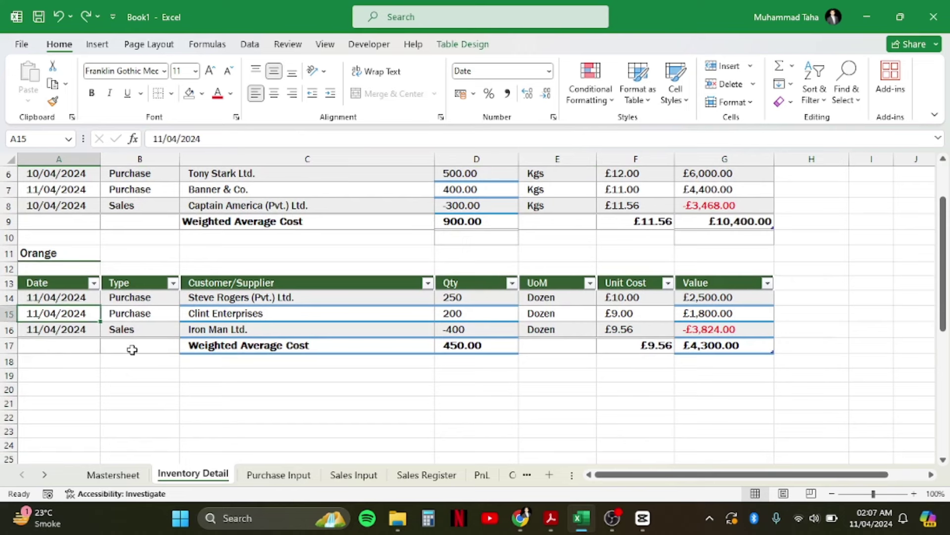
key(Up)
key(Up)
key(Up)
key(Up)
key(Up)
key(Up)
key(Up)
key(Up)
key(Up)
key(Up)
key(Up)
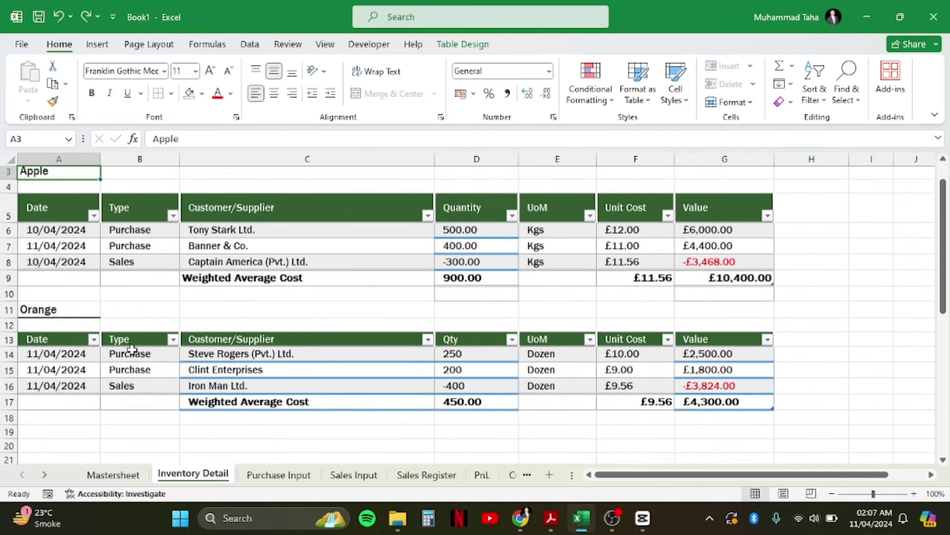
key(Down)
key(Down)
key(Right)
key(Down)
key(Down)
key(Down)
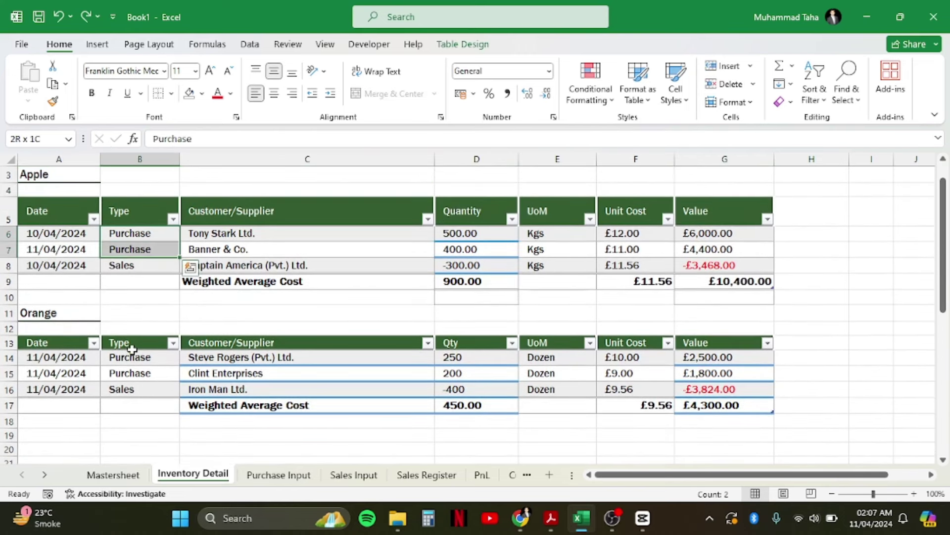
key(Down)
key(Right)
key(Up)
key(Up)
key(Up)
key(Right)
key(Right)
key(Right)
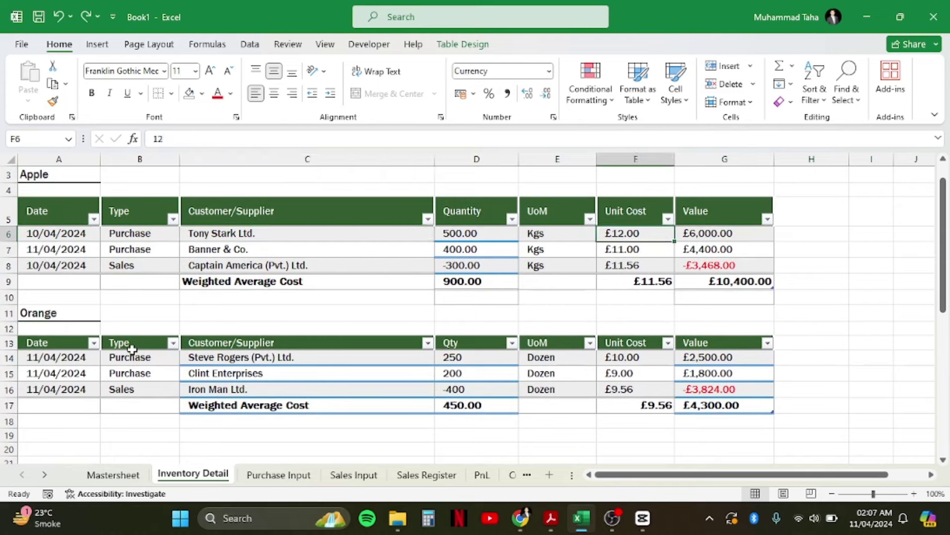
key(Down)
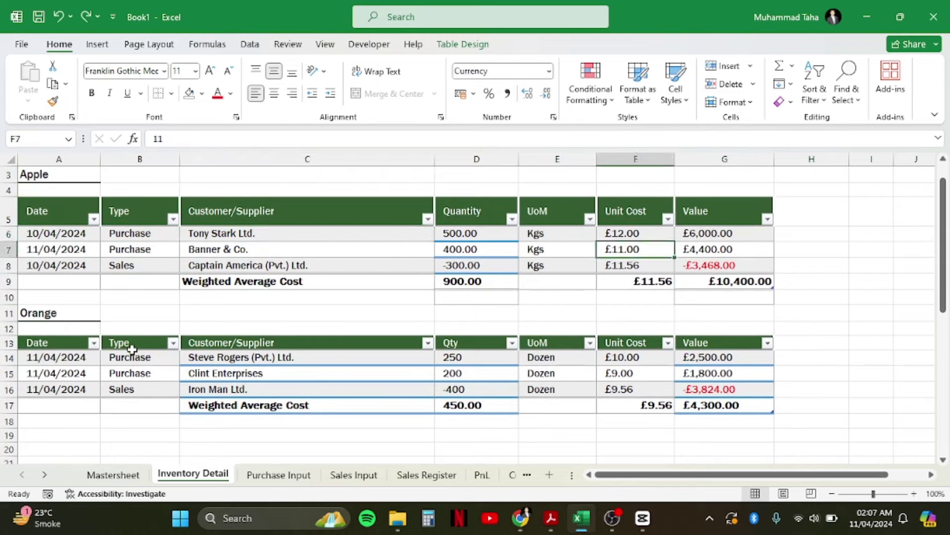
key(Down)
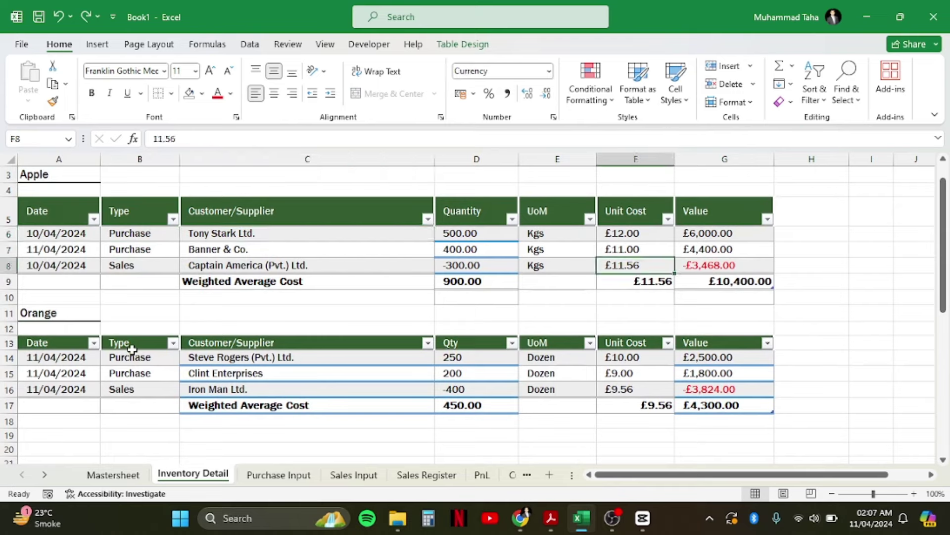
key(Down)
key(Left)
key(Right)
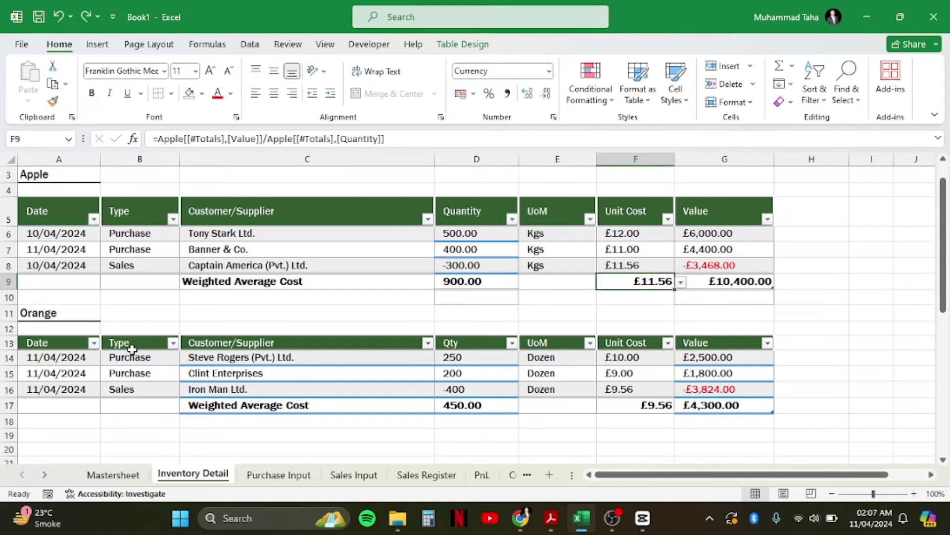
Move down to the Orange table's headers and its heading cell.
key(Down)
key(Down)
key(Down)
key(Down)
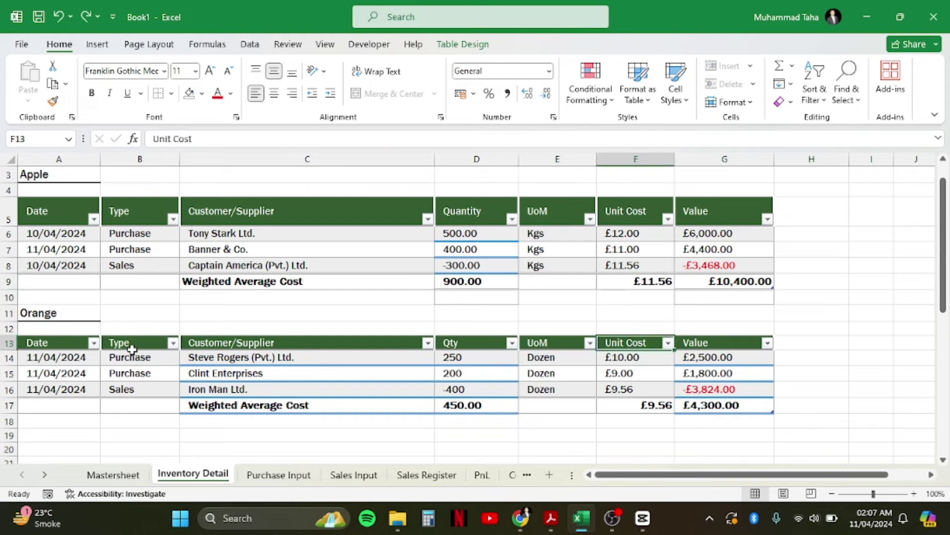
key(Left)
key(Left)
key(Left)
key(Up)
key(Left)
key(Left)
key(Up)
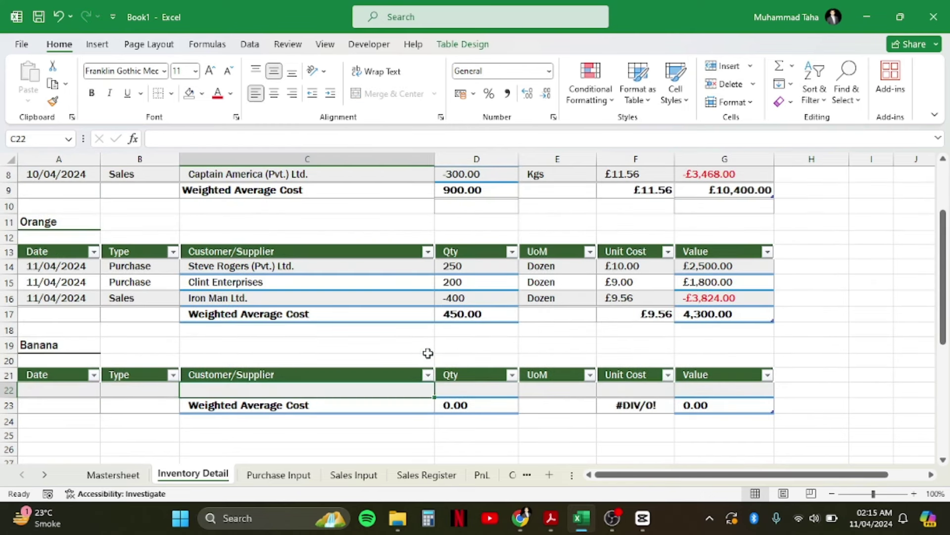
Rename the copied table to Banana in the table settings.
click(463, 44)
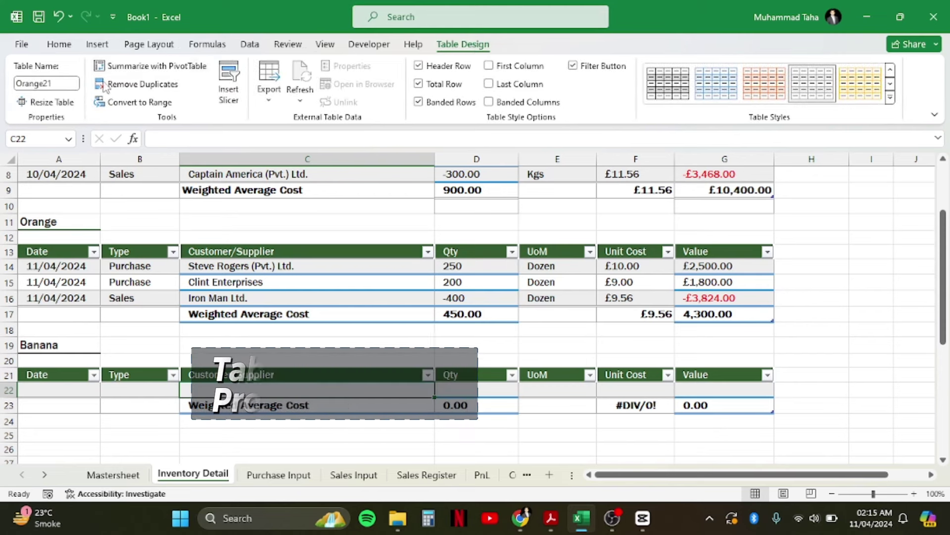
click(46, 83)
text(Ban)
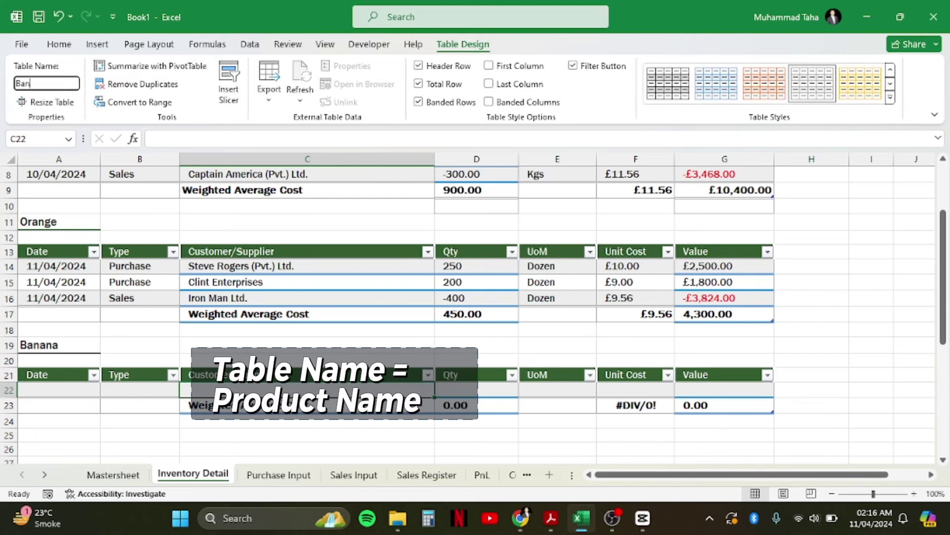
text(ana)
key(Return)
Review the Orange quantity, value and unit cost total formulas.
key(Up)
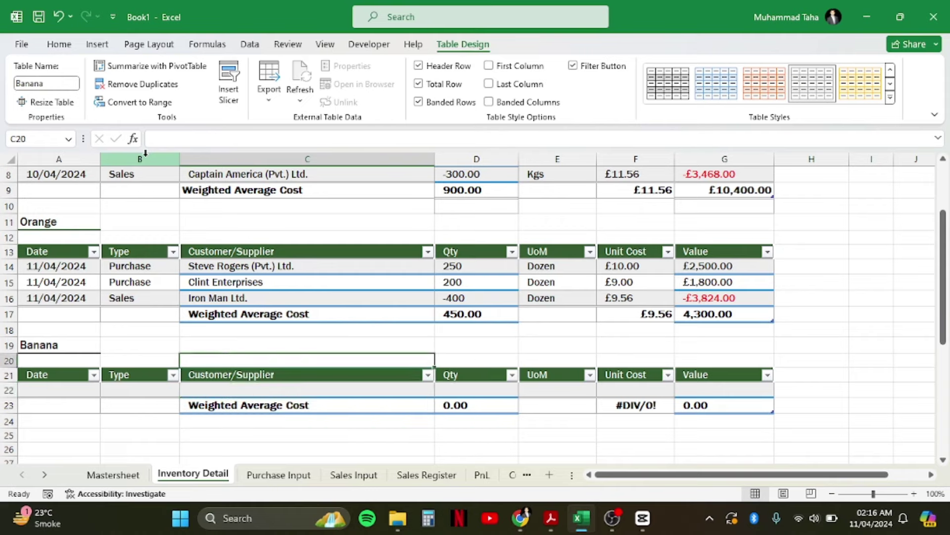
key(Up)
key(Up)
key(Up)
key(Up)
key(Right)
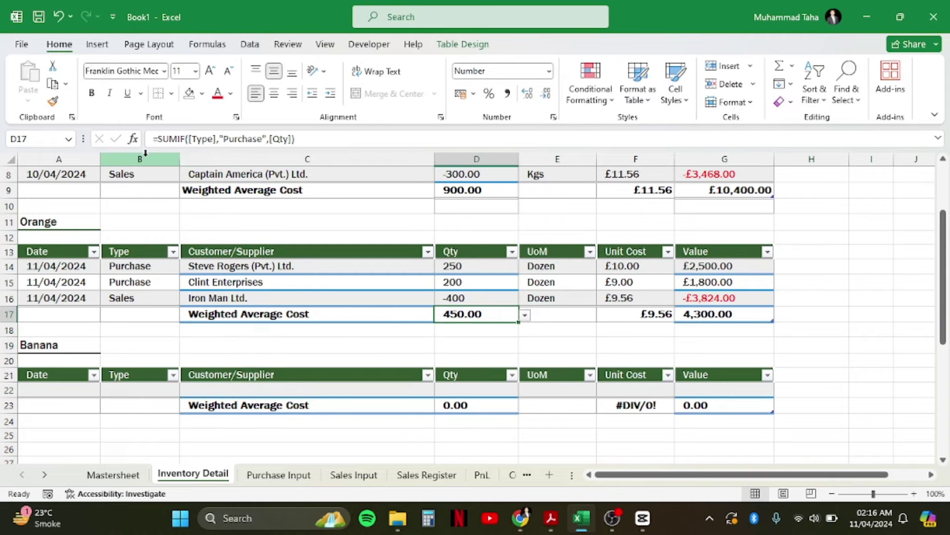
key(Right)
key(Right)
key(Right)
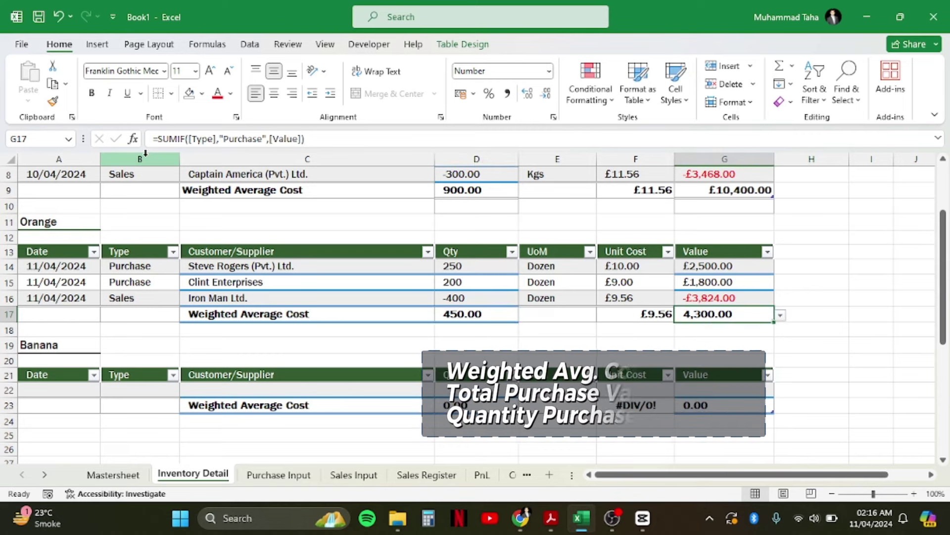
key(Left)
key(Left)
key(Left)
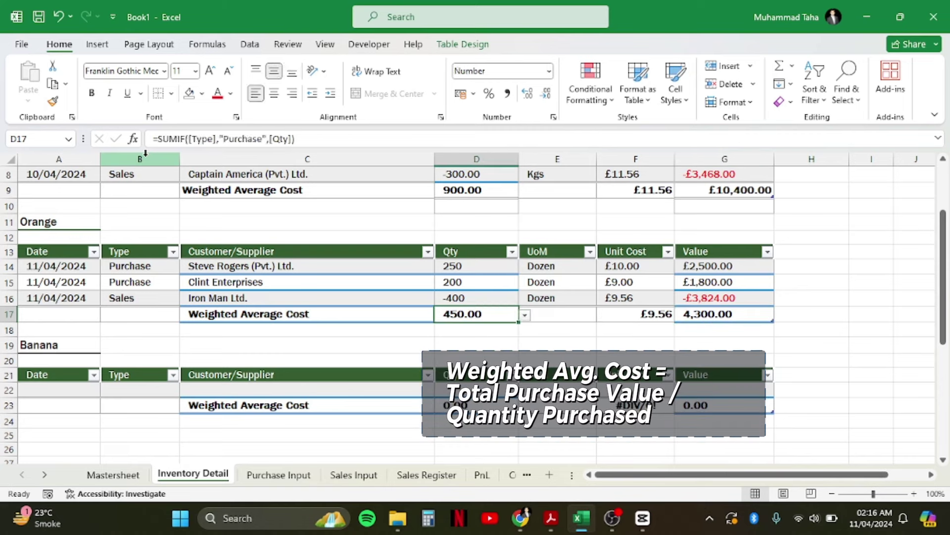
Start the Orange Qty total as a SUMIF over the whole Type column with criterion "Purchase".
key(Delete)
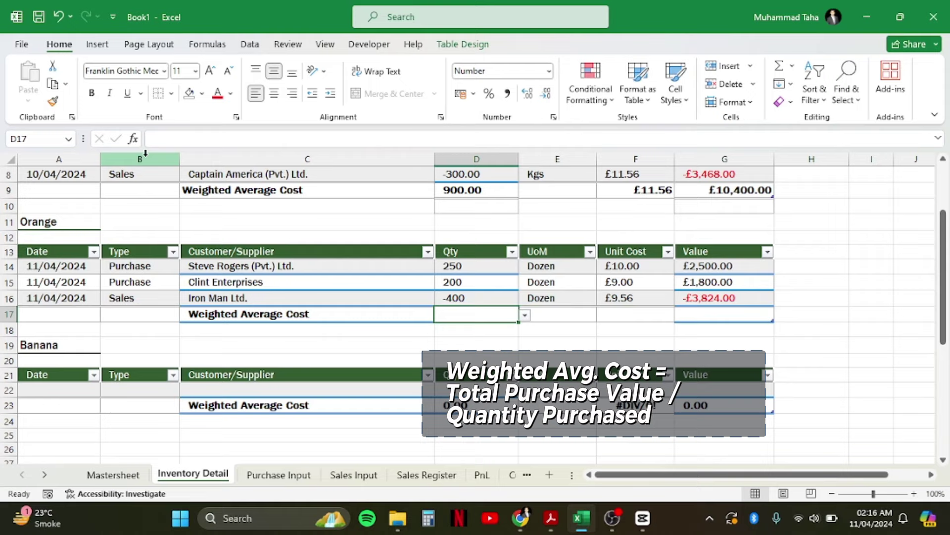
text(=sumi)
key(Tab)
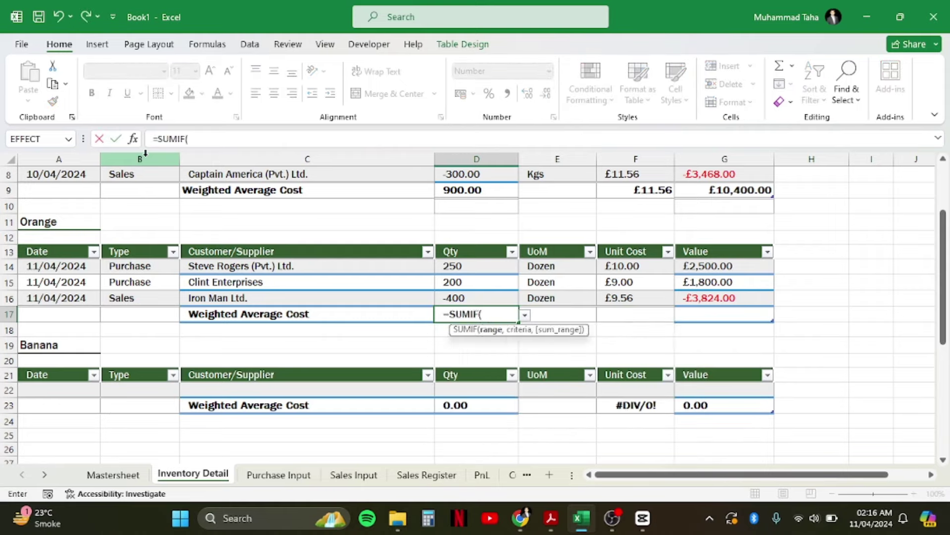
key(Left)
key(Up)
key(Left)
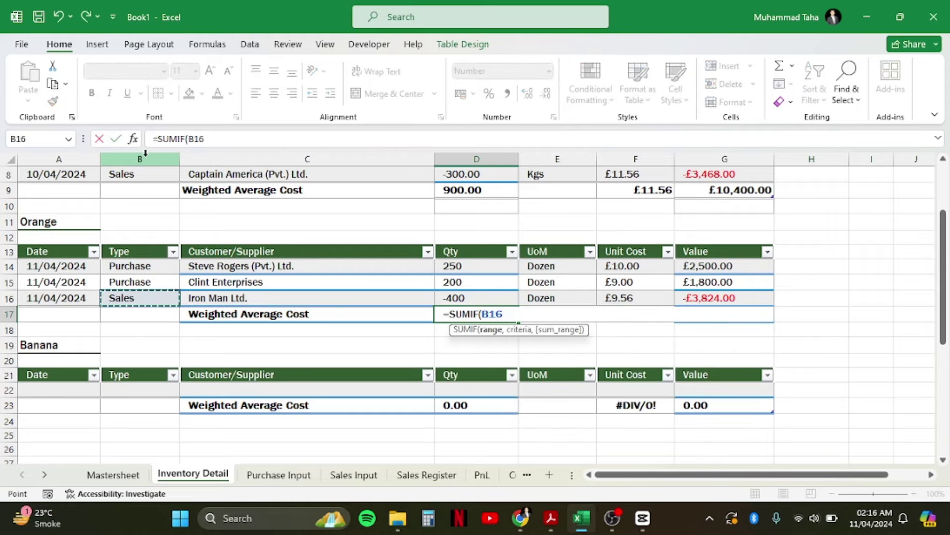
key(Up)
key(Up)
key(ctrl+shift+Down)
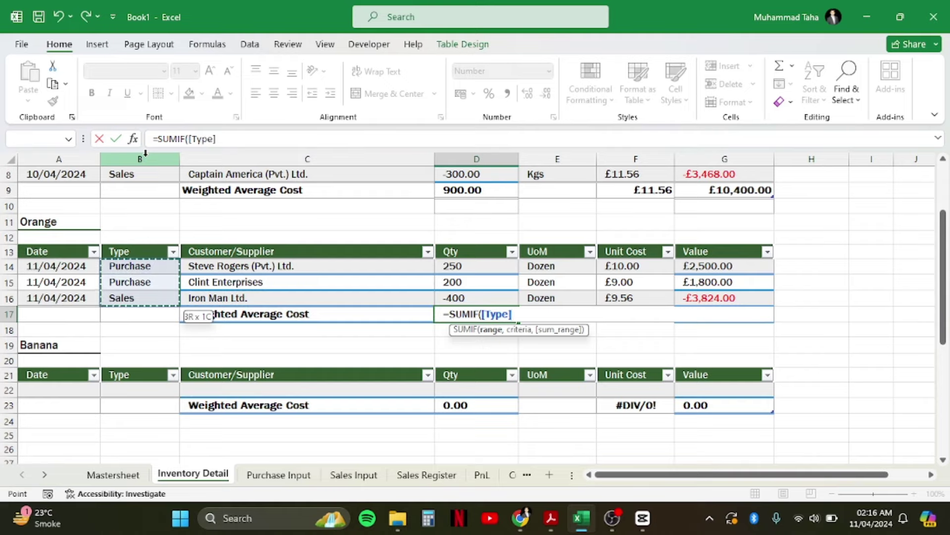
text(,)
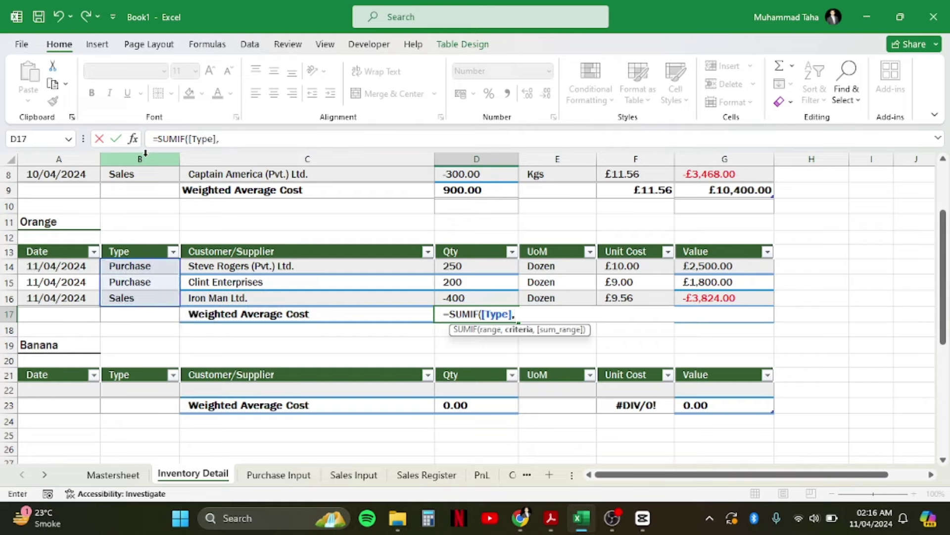
text("Pu)
text(rchase")
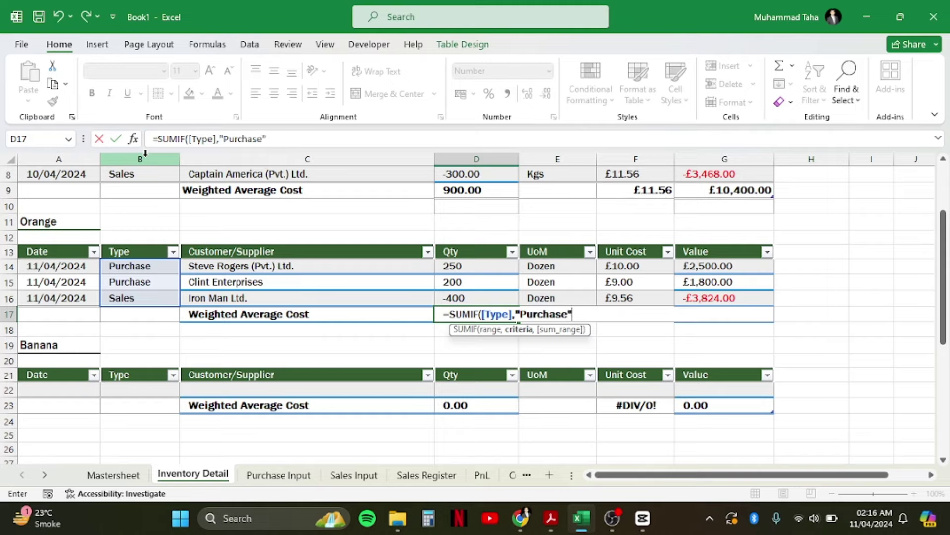
text(,)
Finish the SUMIF with the Qty column as sum range and verify the 450.00 total.
key(Up)
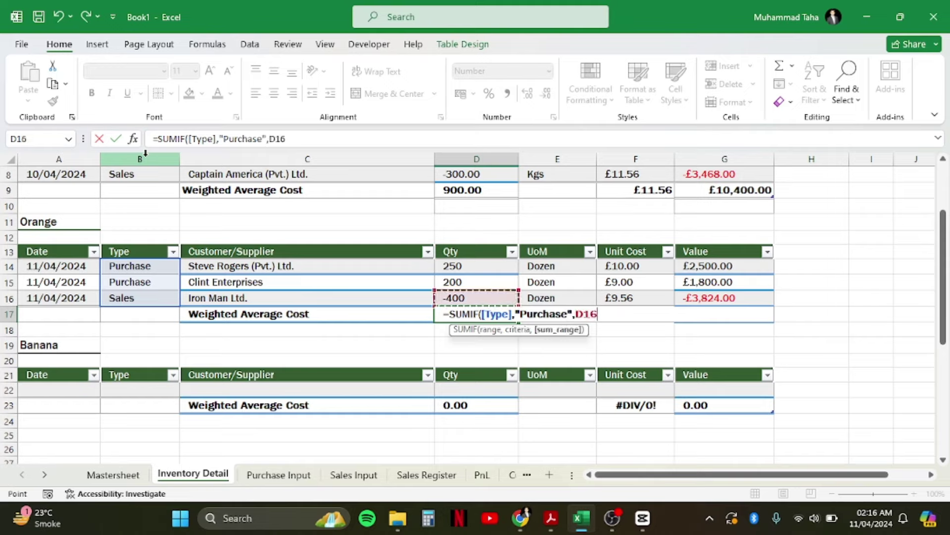
key(Up)
key(Up)
key(ctrl+shift+Down)
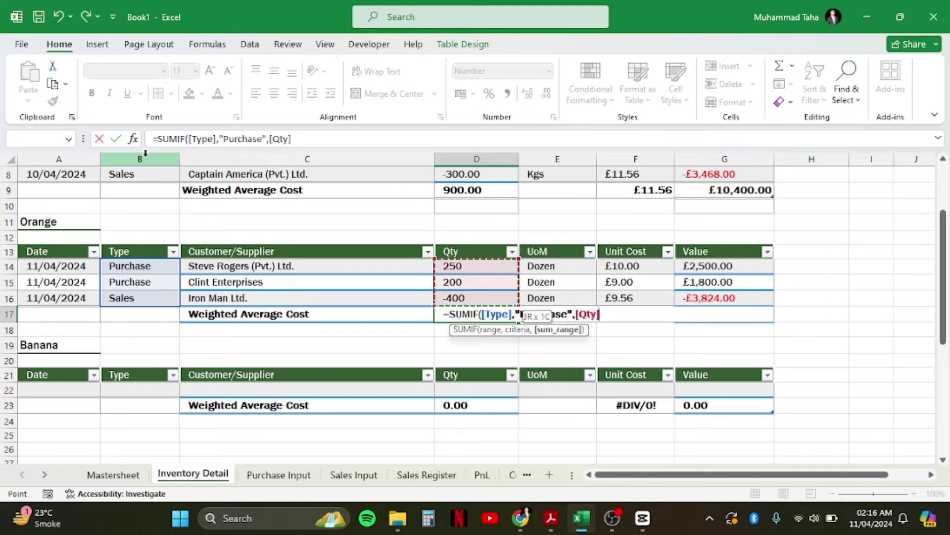
key(Return)
key(Up)
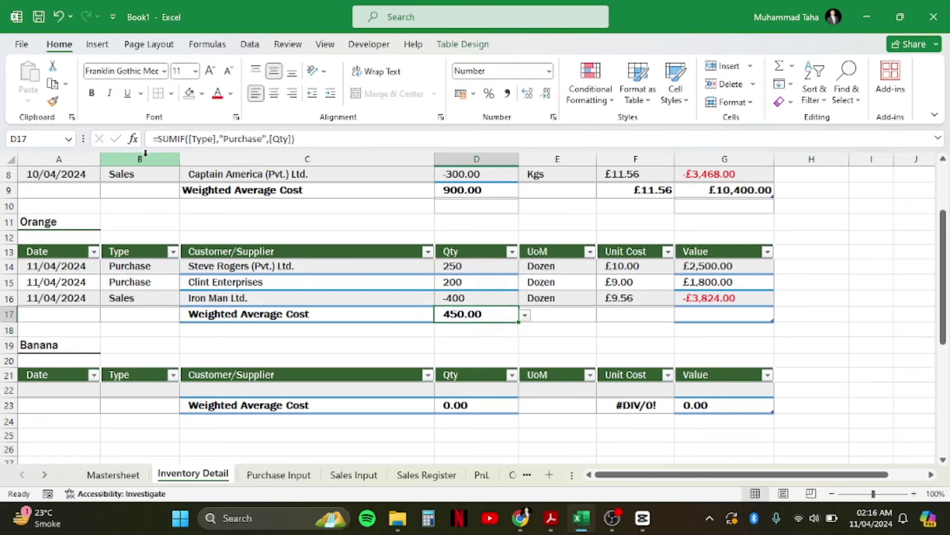
key(Up)
key(Up)
key(Up)
key(shift+Down)
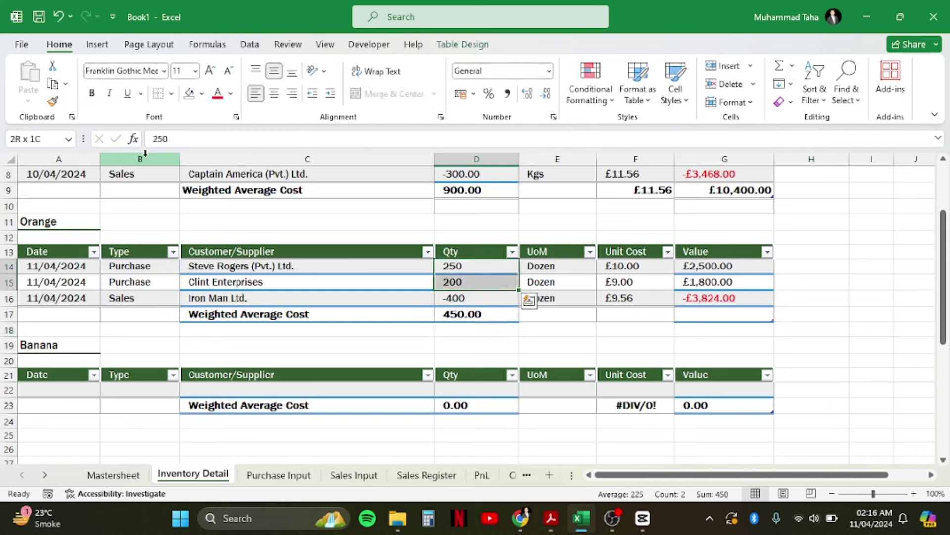
key(Down)
key(Down)
key(Down)
Copy the formula to the Orange Value total, switching the sum range to [Value] for 4,300.00.
key(ctrl+c)
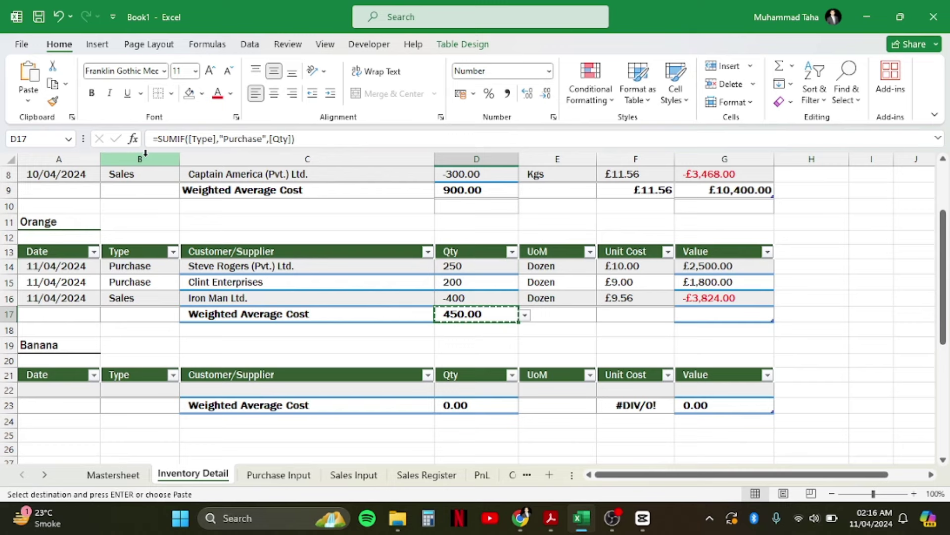
key(Right)
key(Right)
key(Right)
key(ctrl+v)
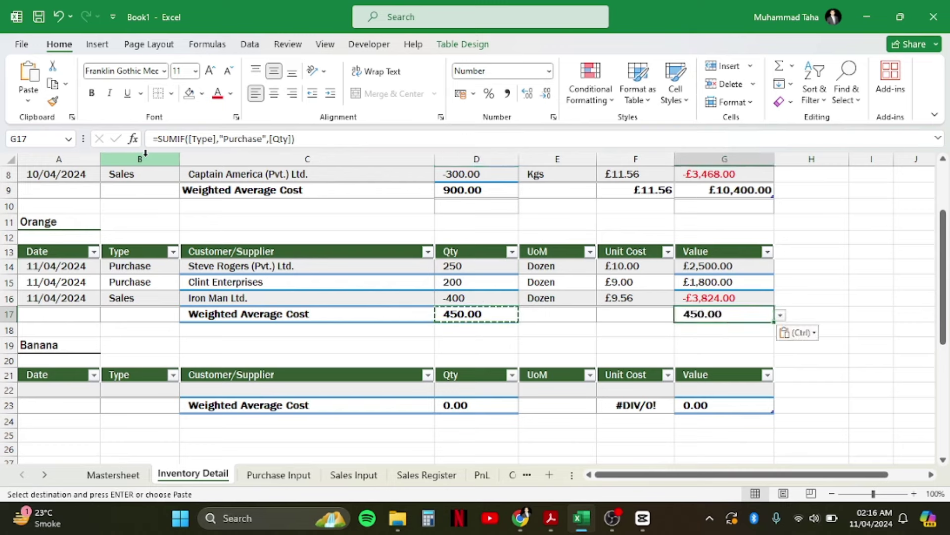
key(F2)
key(Left)
key(Left)
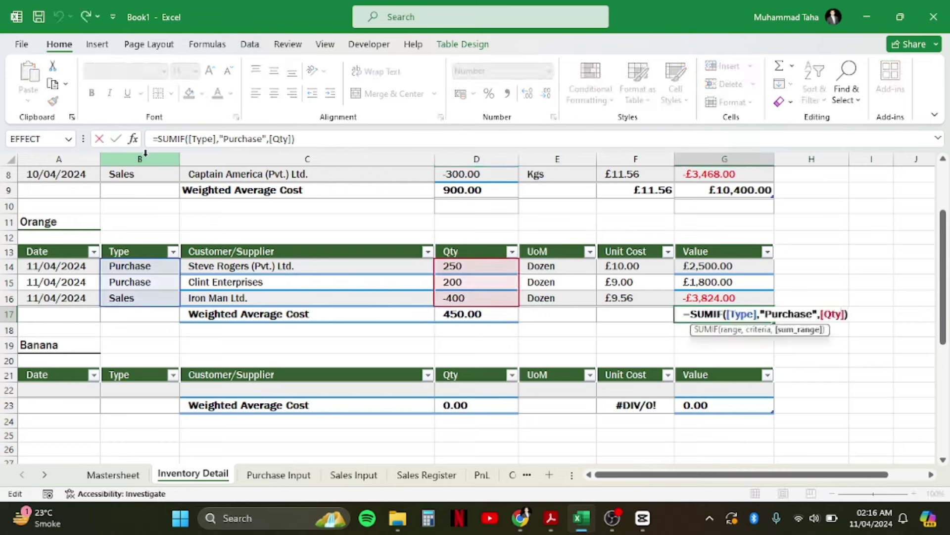
key(Left)
key(Left)
key(BackSpace)
key(Delete)
key(Delete)
text(val)
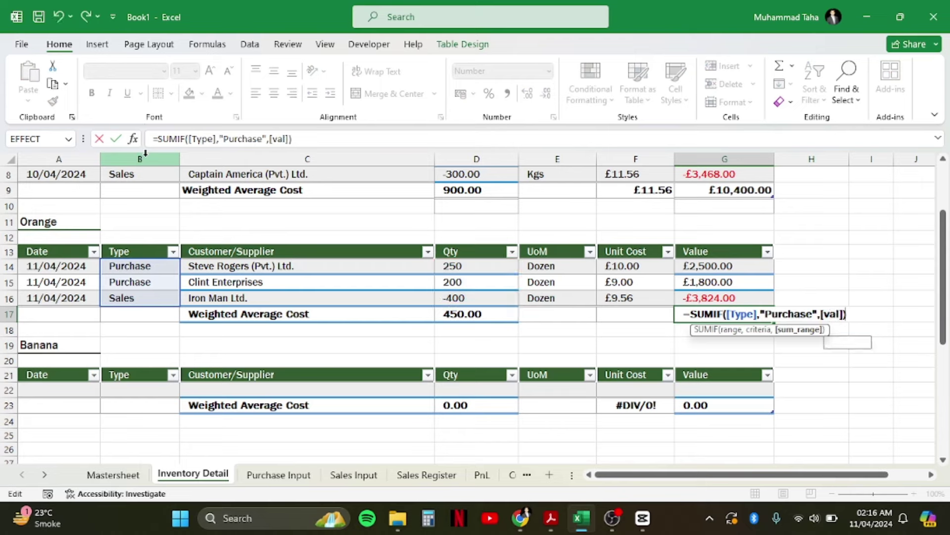
text(e)
key(Tab)
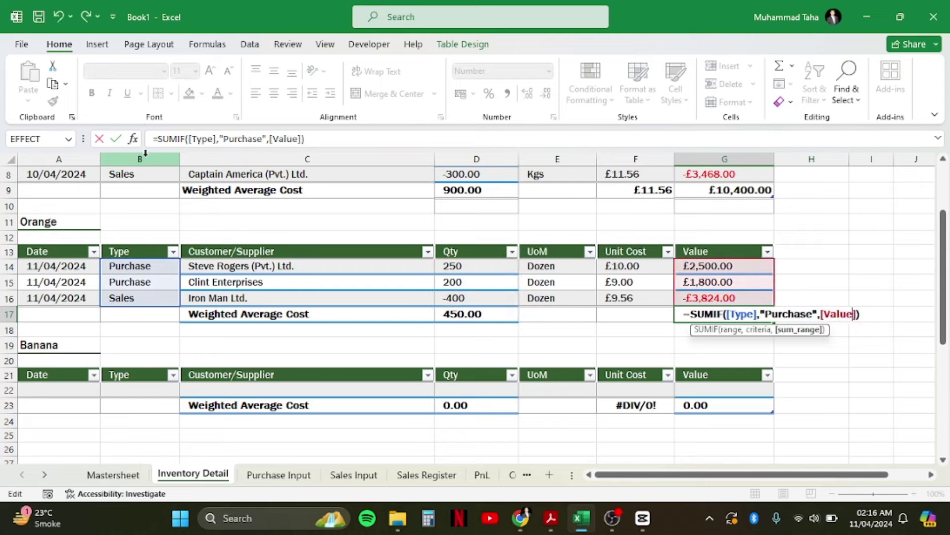
key(Return)
Build the Orange Unit Cost formula as Value total divided by Qty total.
key(Up)
key(Left)
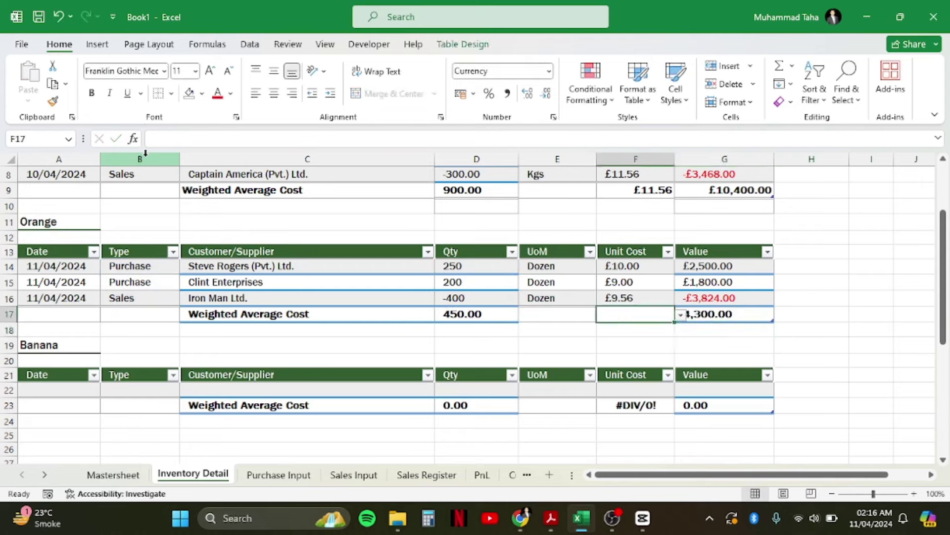
text(=)
key(Right)
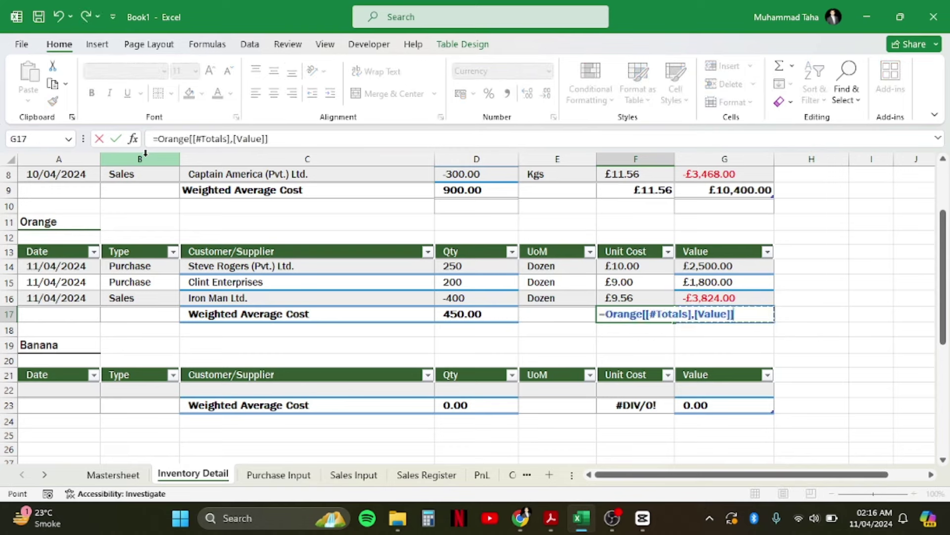
text(/)
key(Left)
key(Left)
Commit the Orange £9.56 unit cost and paste the Qty SUMIF into Banana's Qty total.
key(Return)
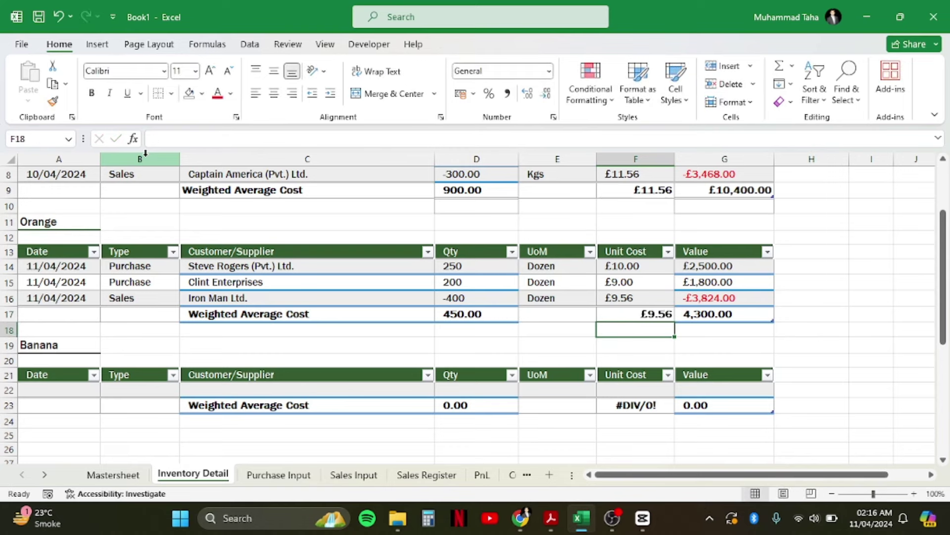
key(Up)
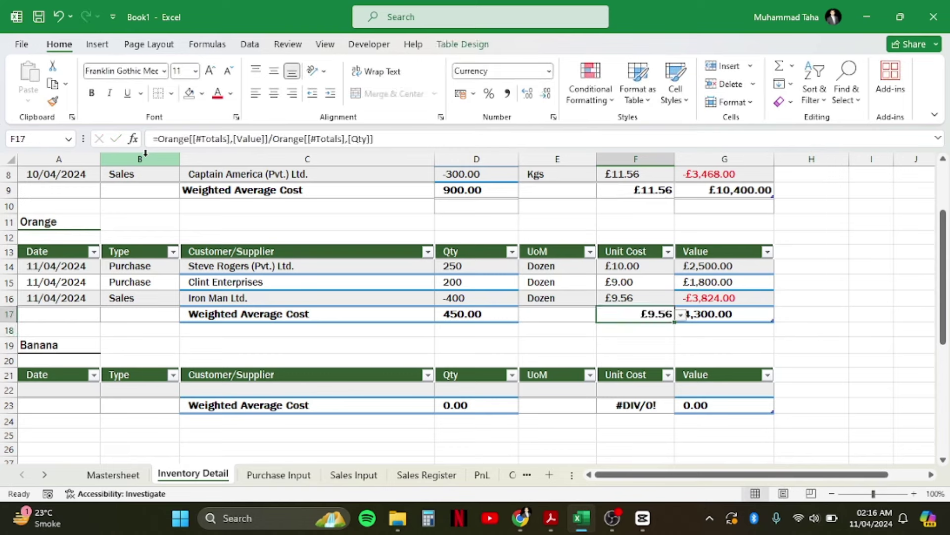
key(Left)
key(Left)
key(ctrl+c)
key(Down)
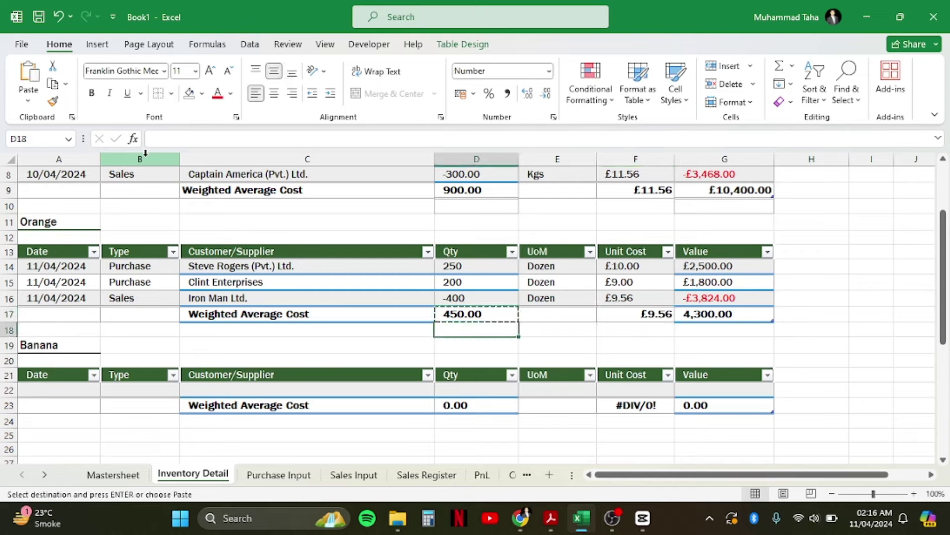
key(Down)
key(Down)
key(Down)
key(Down)
key(Down)
key(ctrl+v)
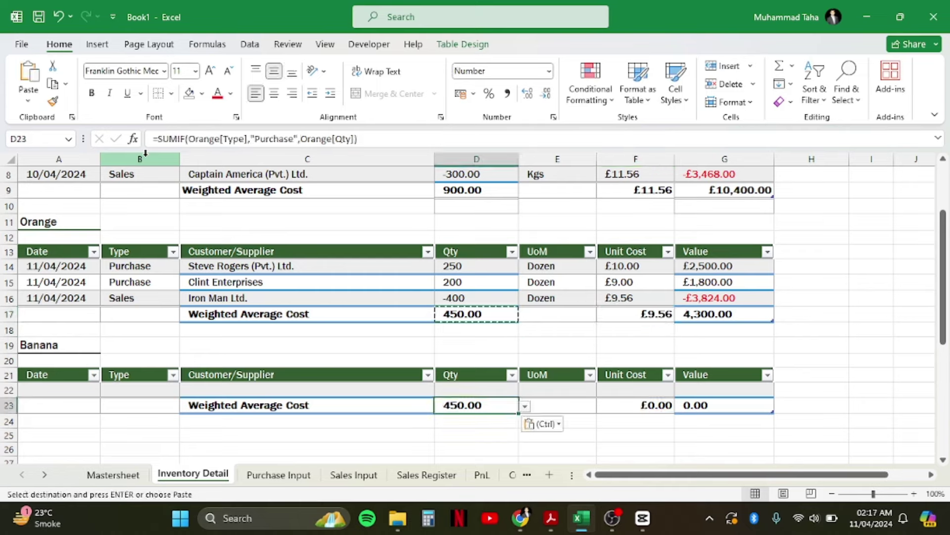
key(Escape)
Make the Banana Qty total =SUMIF(Banana[Type],"Purchase",Banana[Qty]).
key(F2)
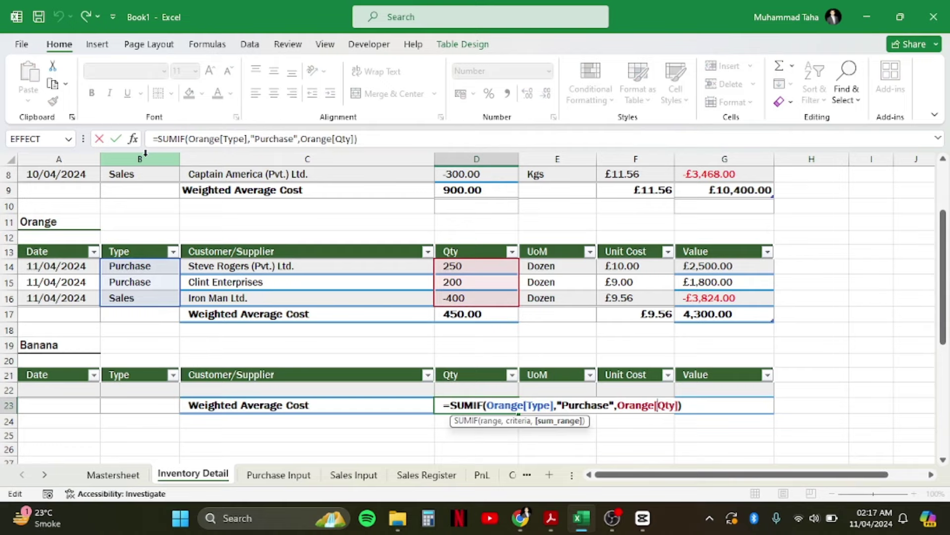
key(Left)
key(Left)
key(Left)
key(BackSpace)
key(BackSpace)
key(BackSpace)
key(BackSpace)
key(BackSpace)
key(BackSpace)
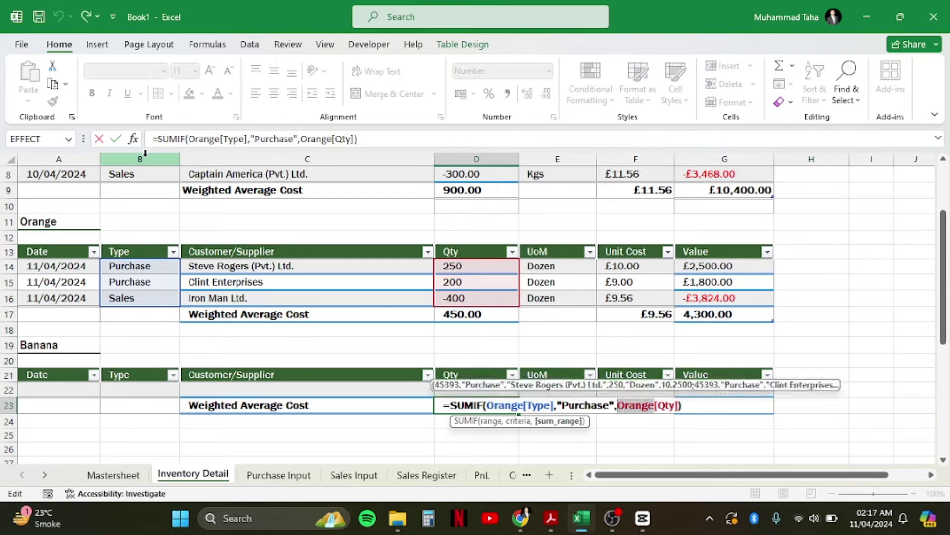
text(Ban)
key(Tab)
key(Left)
key(Left)
key(Left)
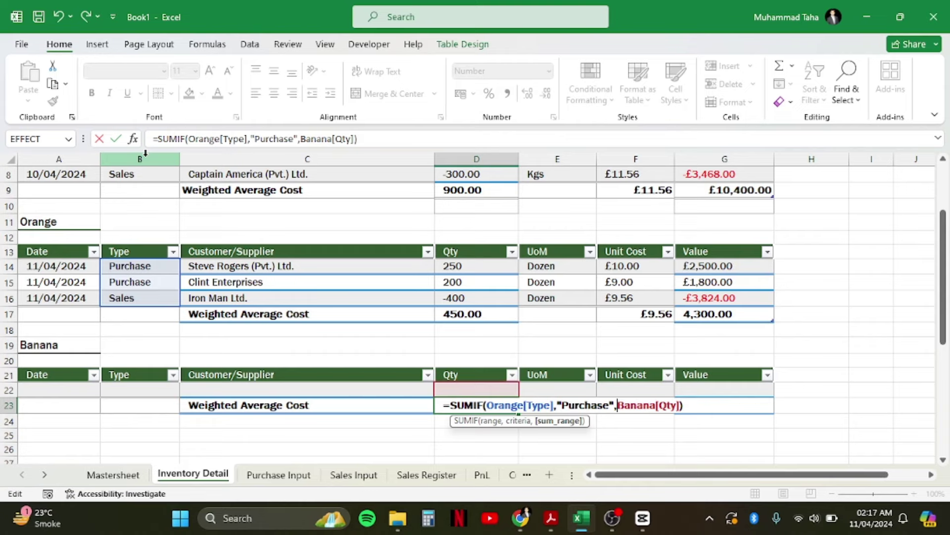
key(Left)
key(Left)
key(Left)
key(Left)
key(Left)
key(Left)
key(shift+Left)
key(shift+Left)
key(shift+Left)
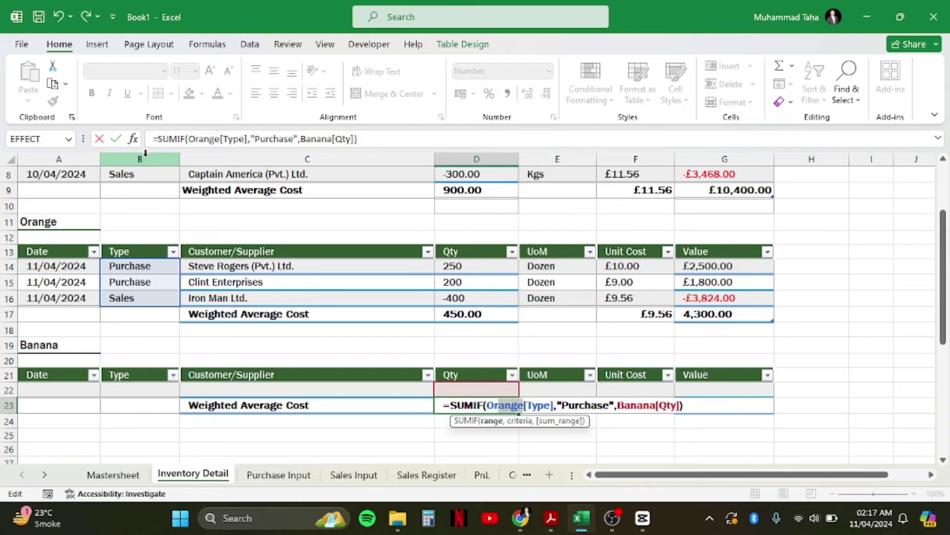
key(shift+Left)
key(shift+Left)
text(Banana)
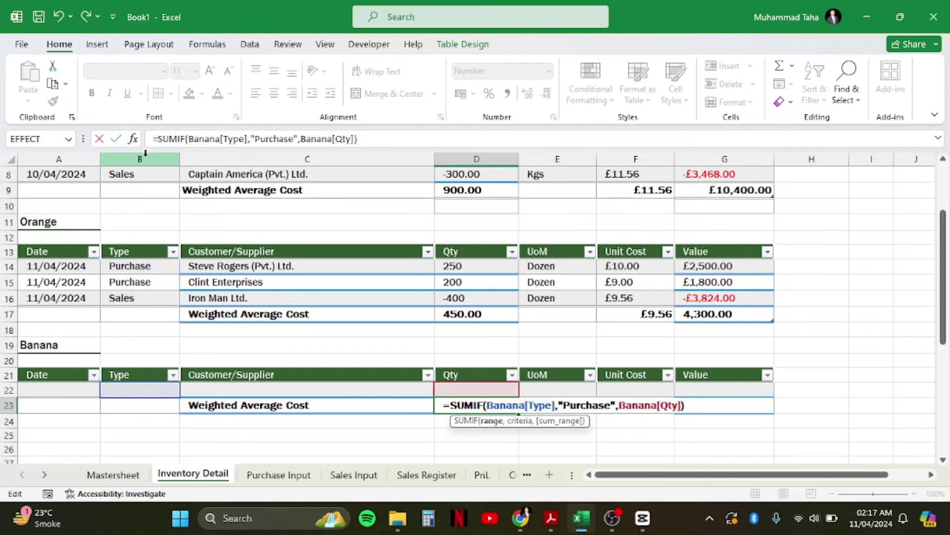
key(Return)
Copy it to the Banana Value total with the sum range changed to Banana[Value].
key(Up)
key(ctrl+c)
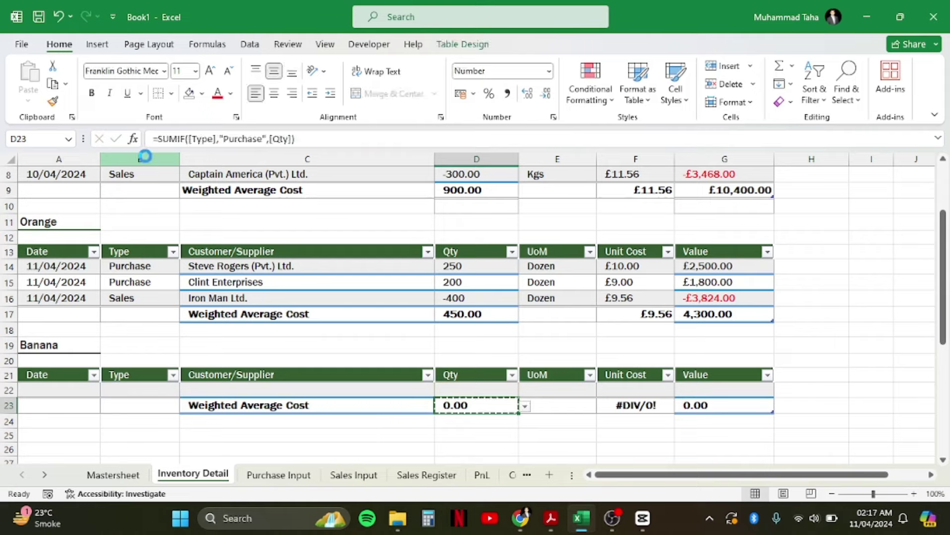
key(Right)
key(Right)
key(Right)
key(F2)
key(Left)
key(Left)
key(BackSpace)
key(BackSpace)
key(BackSpace)
text(Qty)
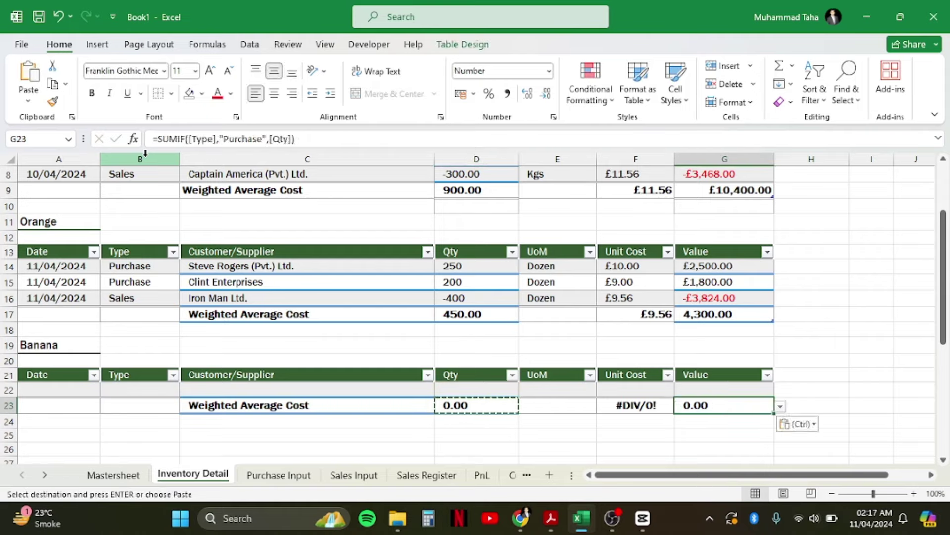
key(shift+Left)
key(shift+Left)
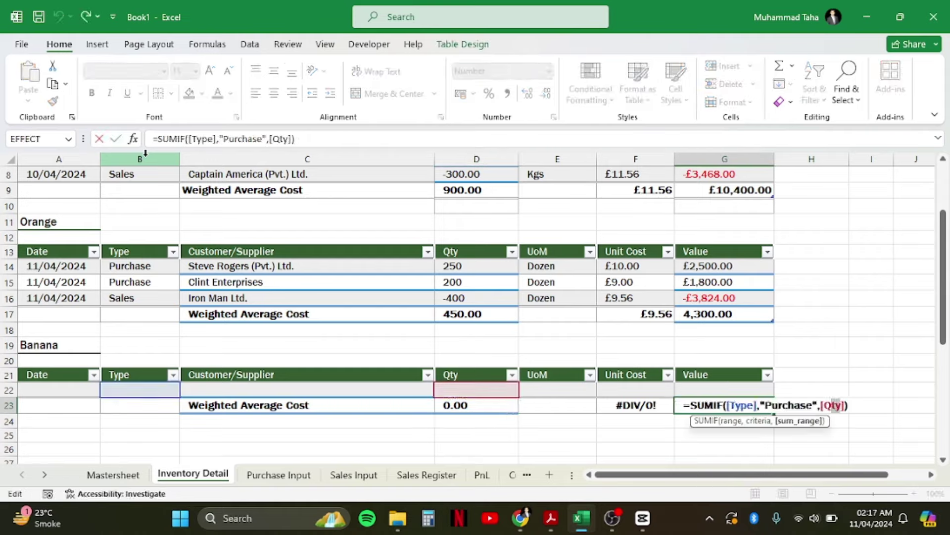
key(shift+Left)
text(Value)
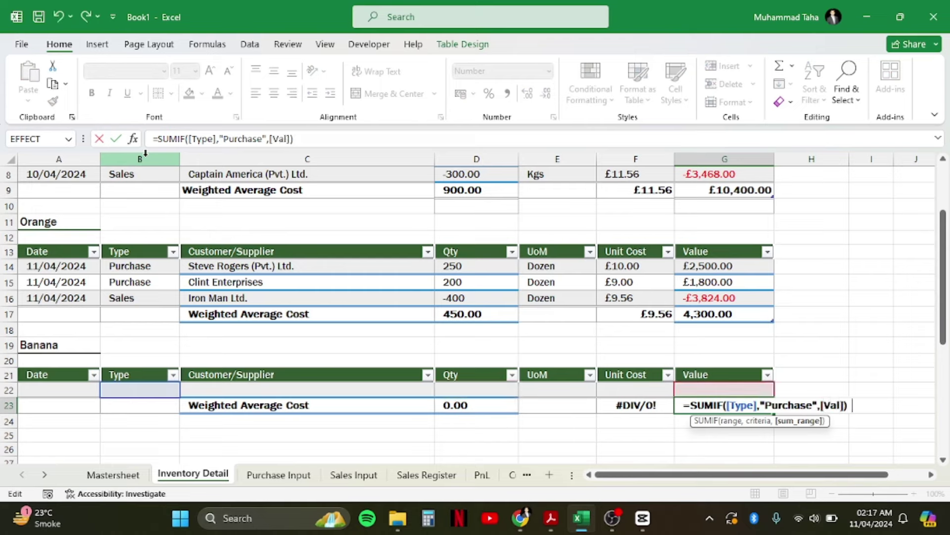
key(Return)
Set the Banana Unit Cost to Value total divided by Qty total, showing #DIV/0!
key(Up)
key(Left)
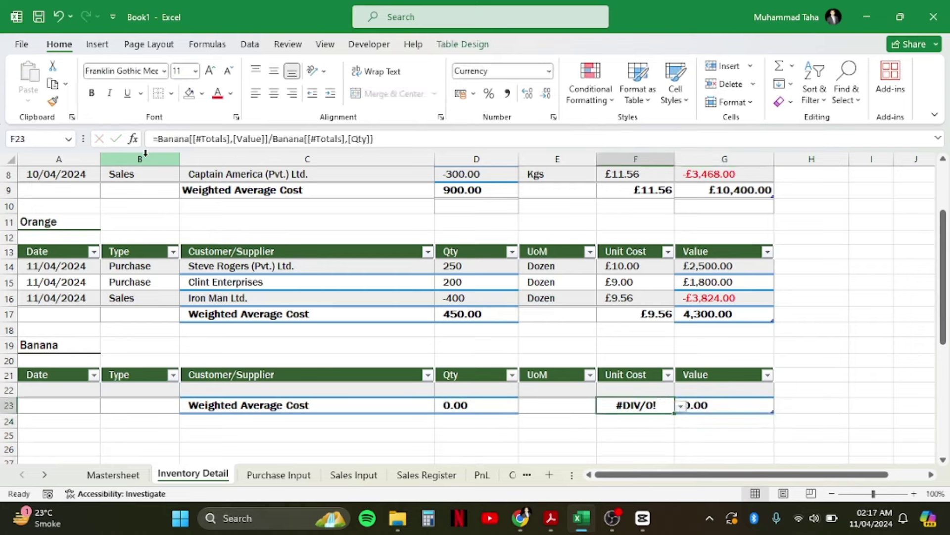
text(-)
key(Right)
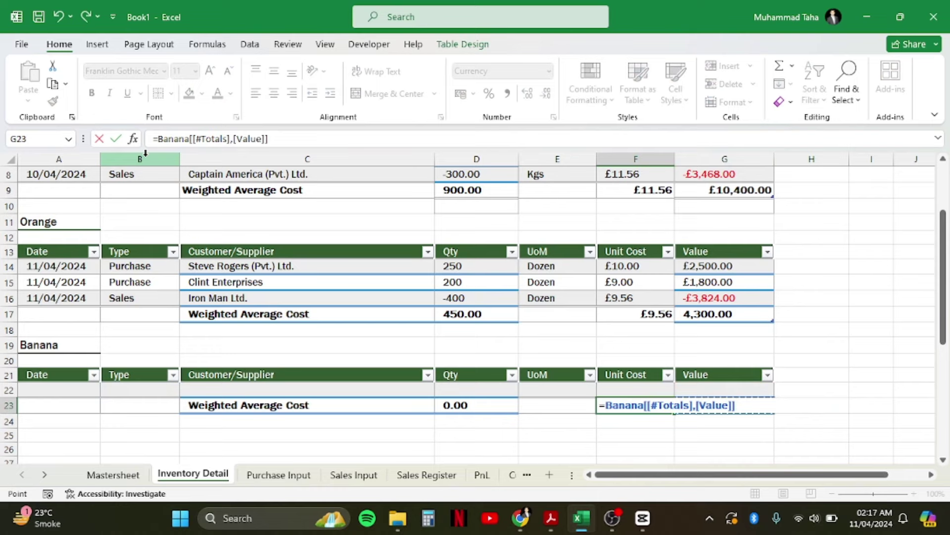
text(/)
key(Left)
key(Left)
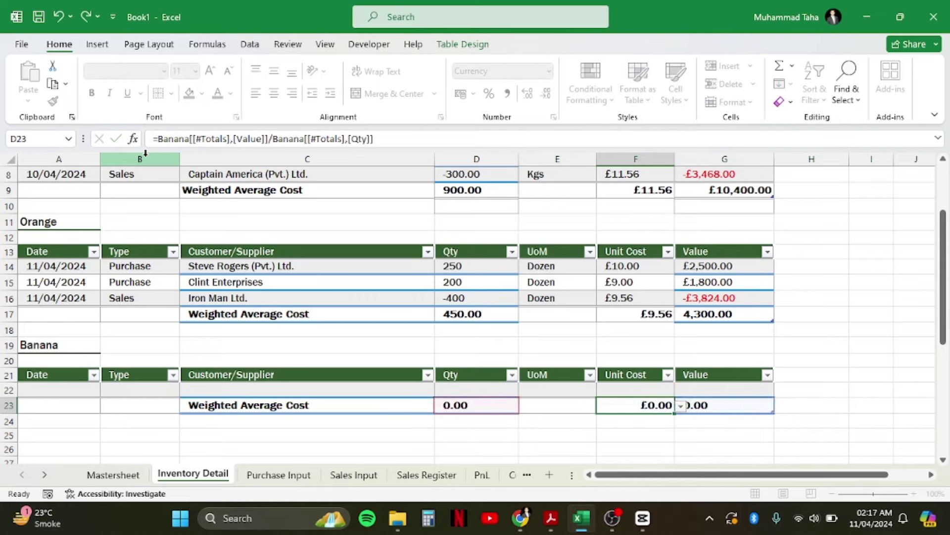
key(Return)
key(Up)
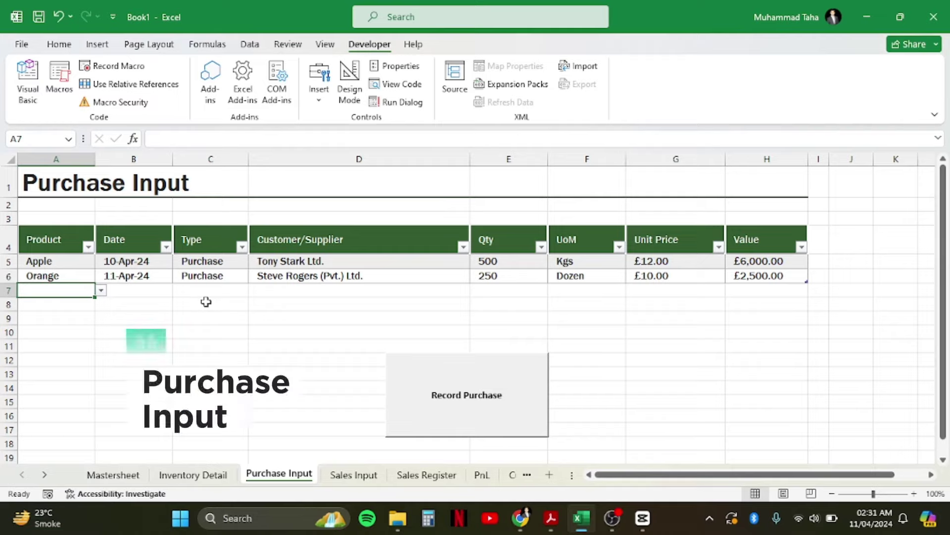
Compare the Apple and Orange purchase entries with Inventory Detail, ending on Purchase Input's empty row 7.
key(Up)
key(Up)
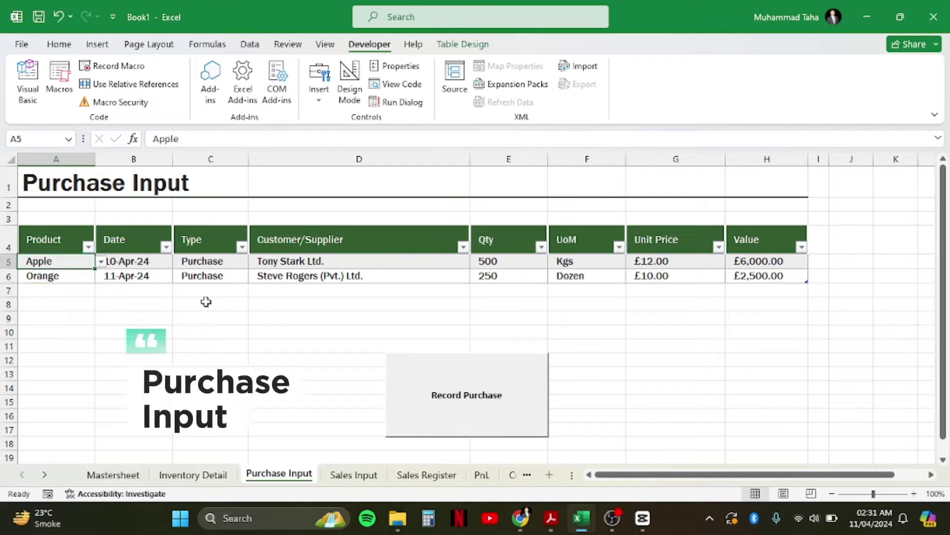
key(Down)
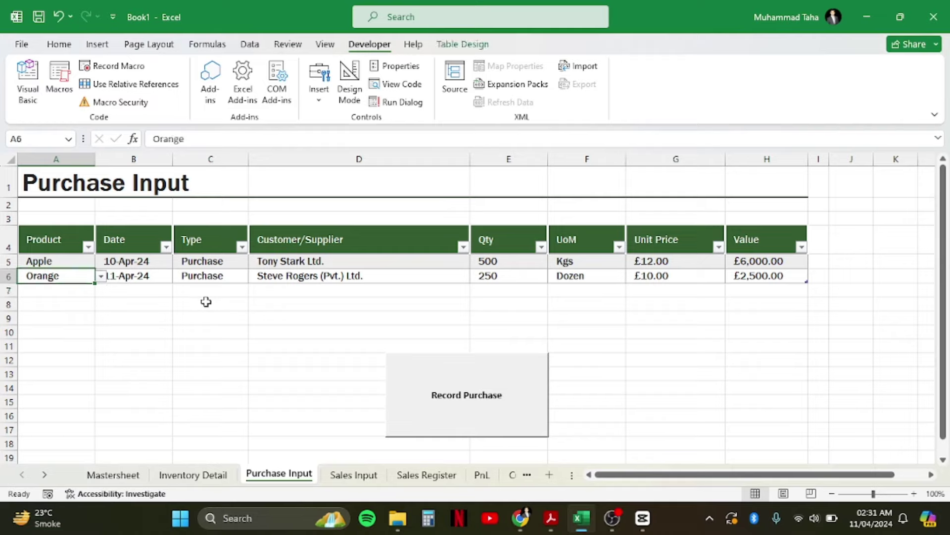
key(Up)
key(shift+Down)
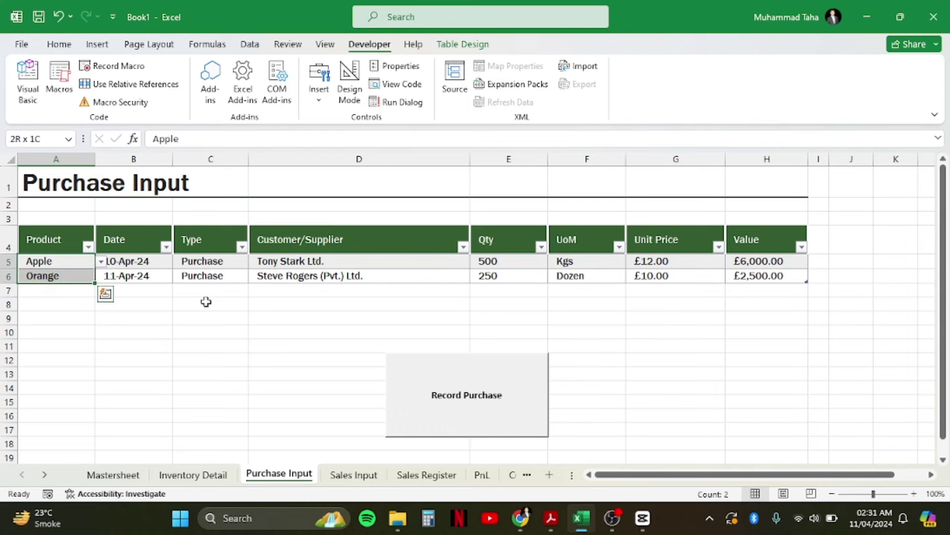
key(Right)
key(ctrl+Page_Up)
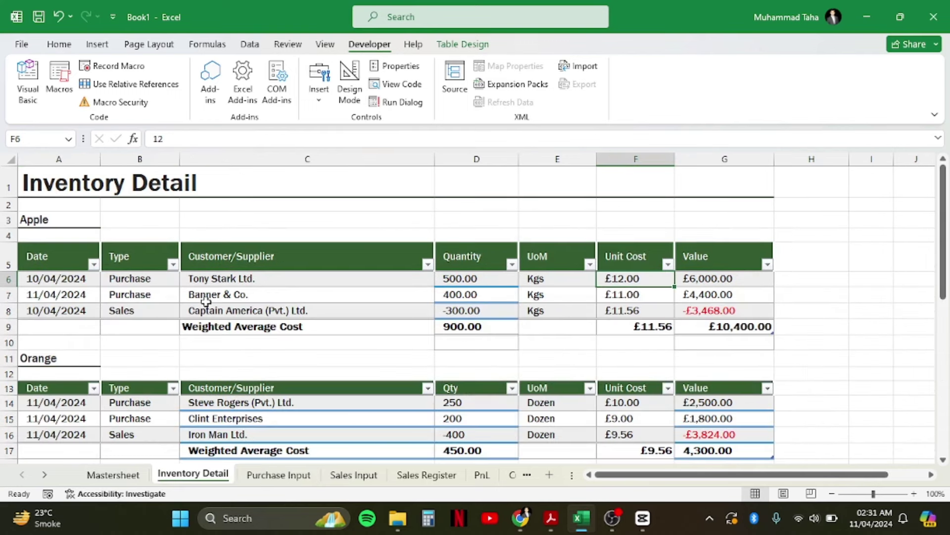
key(Left)
key(Down)
key(Down)
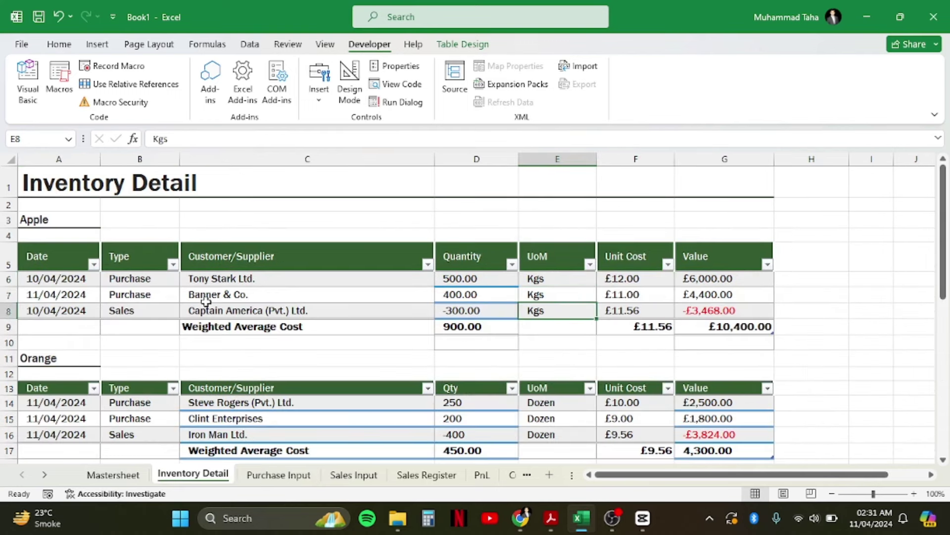
key(ctrl+Page_Down)
key(Down)
key(Down)
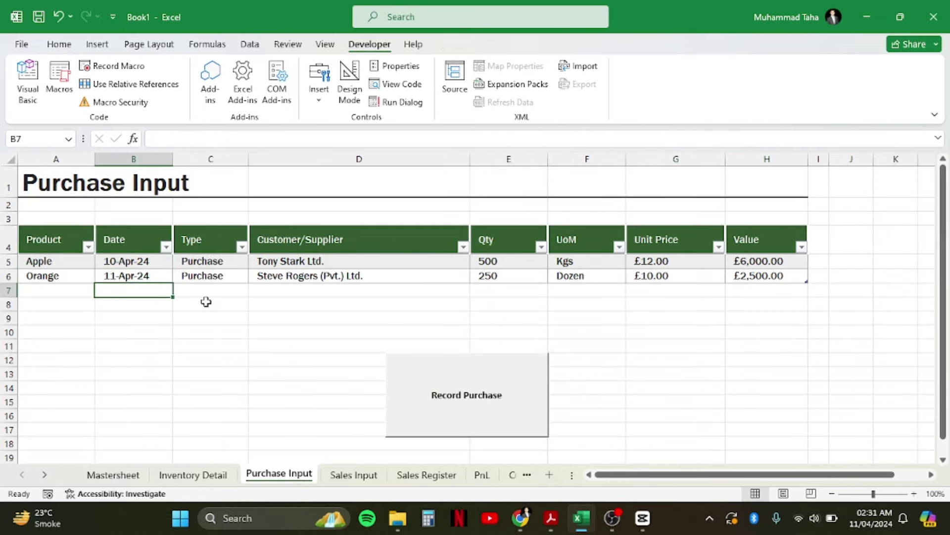
key(Left)
Fill row 7 with Banana, date 11-Apr-24, type Purchase, the listed supplier and Qty 120.
key(alt+Down)
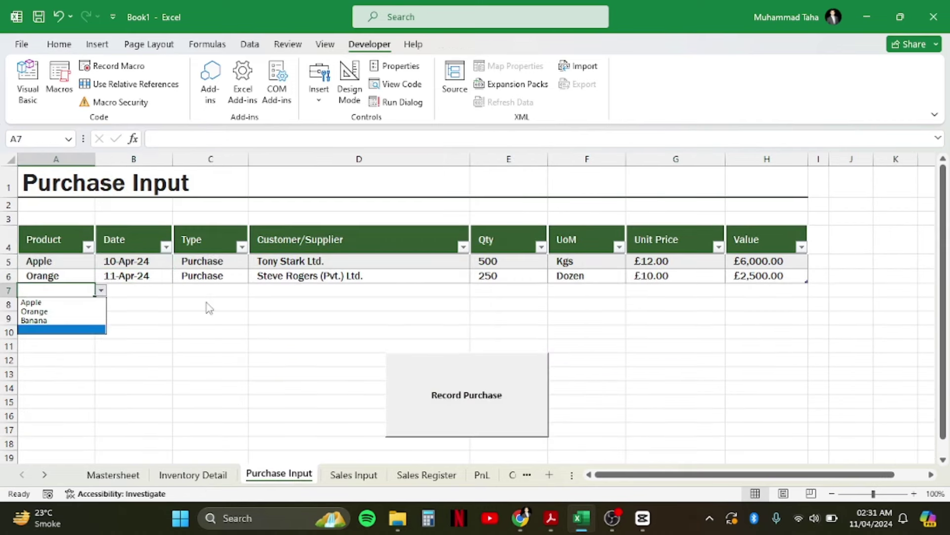
key(Up)
key(Return)
key(Right)
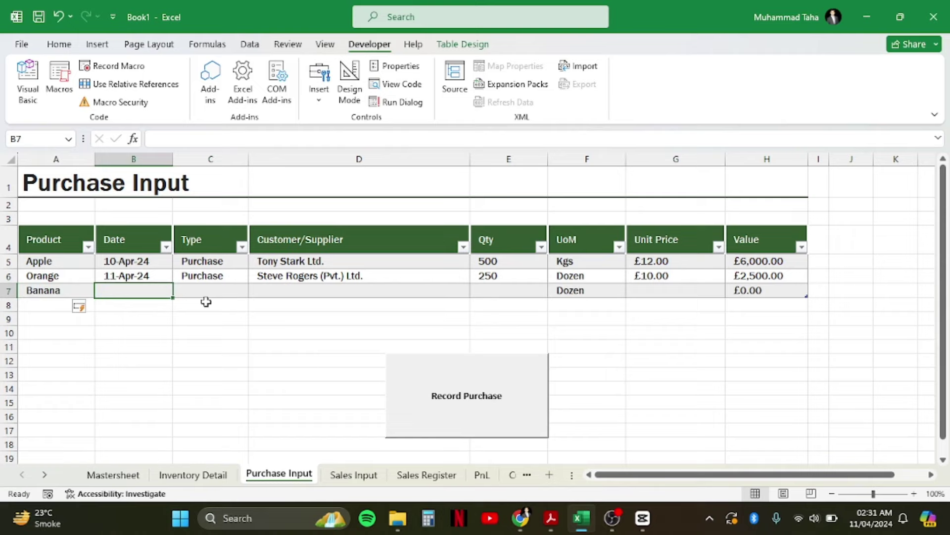
key(ctrl+semicolon)
key(Tab)
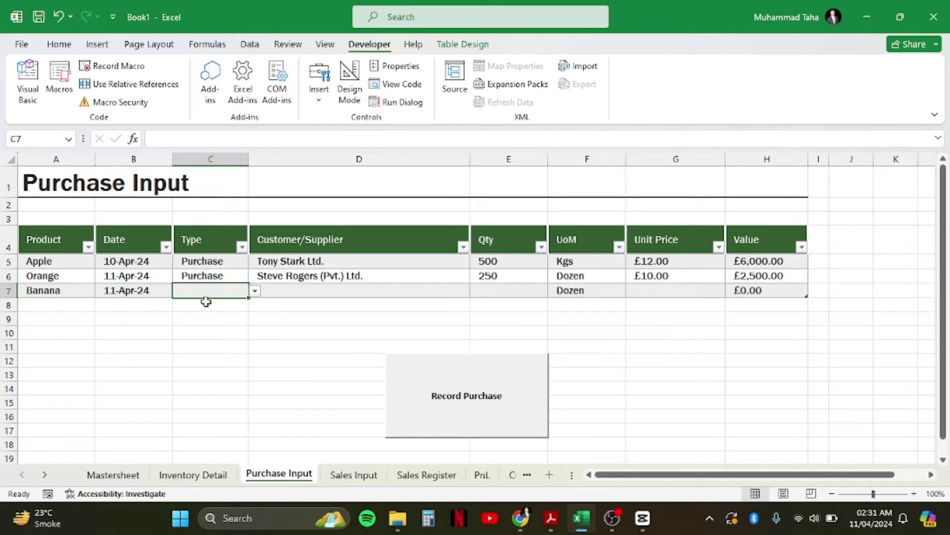
key(ctrl+d)
key(Tab)
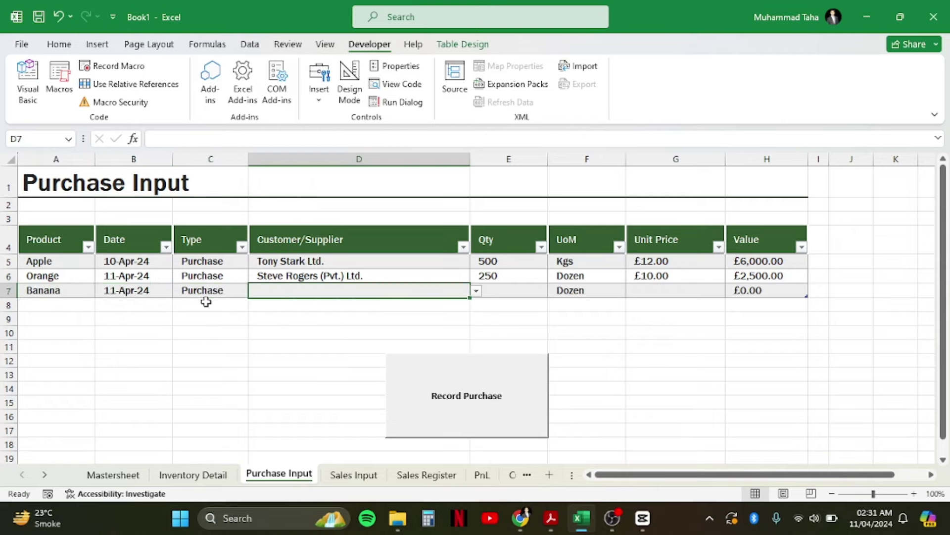
key(alt+Down)
key(Down)
key(Return)
key(Tab)
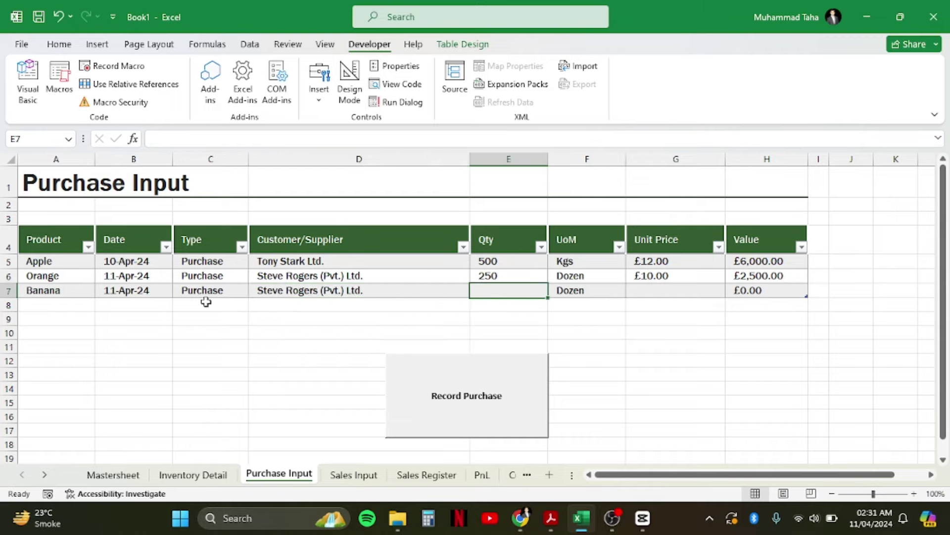
text(120)
key(Tab)
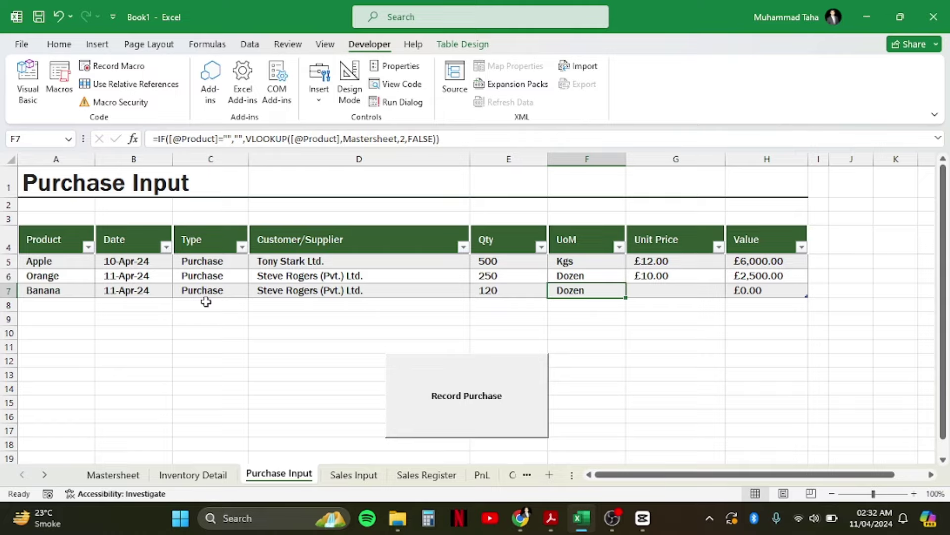
Confirm the Dozen UoM lookup against the Mastersheet and enter Unit Price 15, valuing £1,800.00.
click(113, 475)
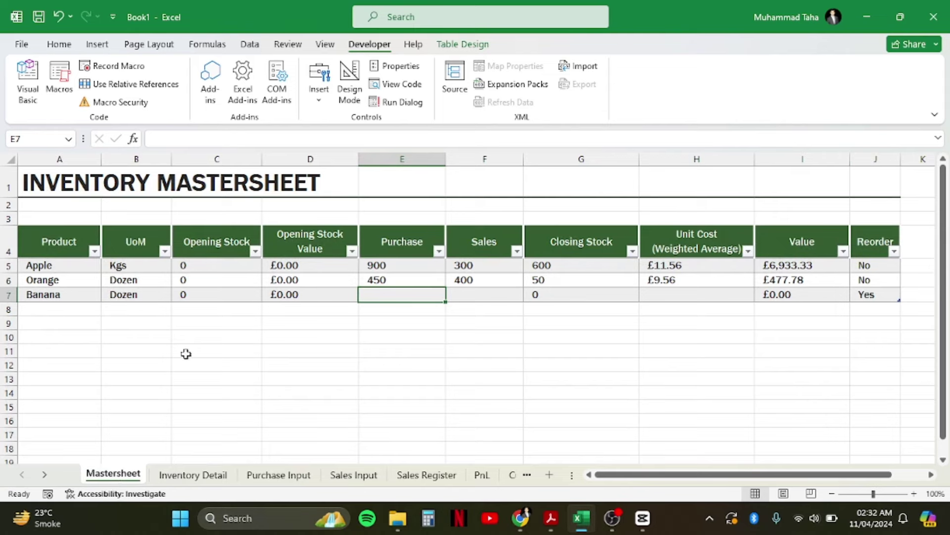
click(278, 476)
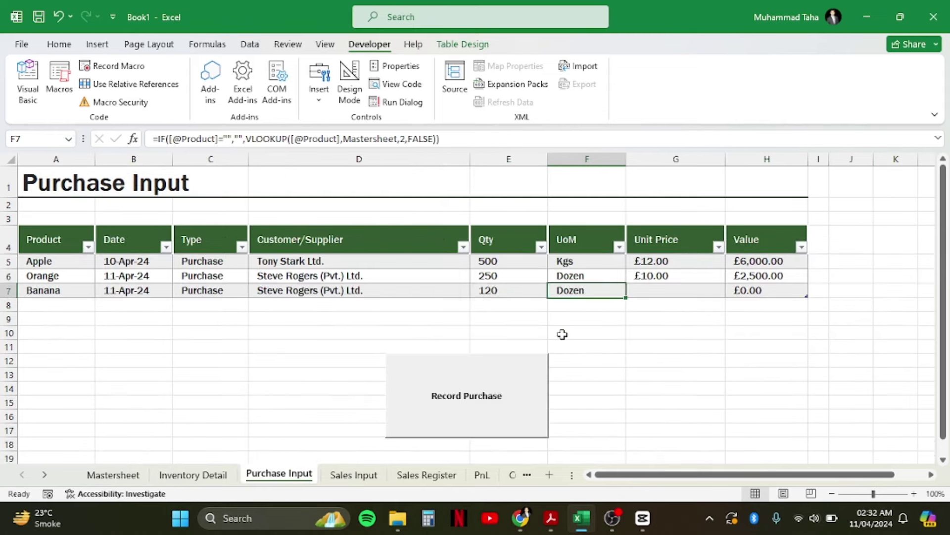
key(F2)
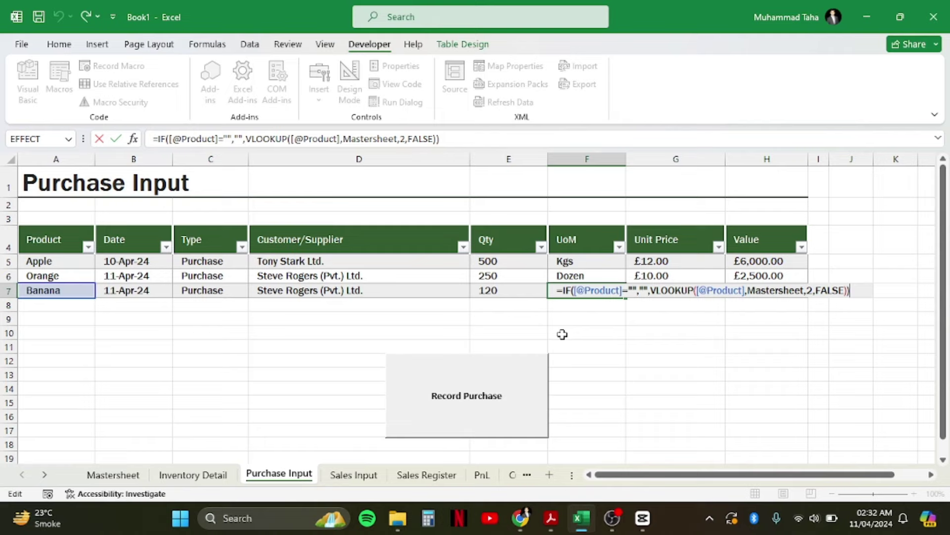
key(ctrl+Return)
key(Right)
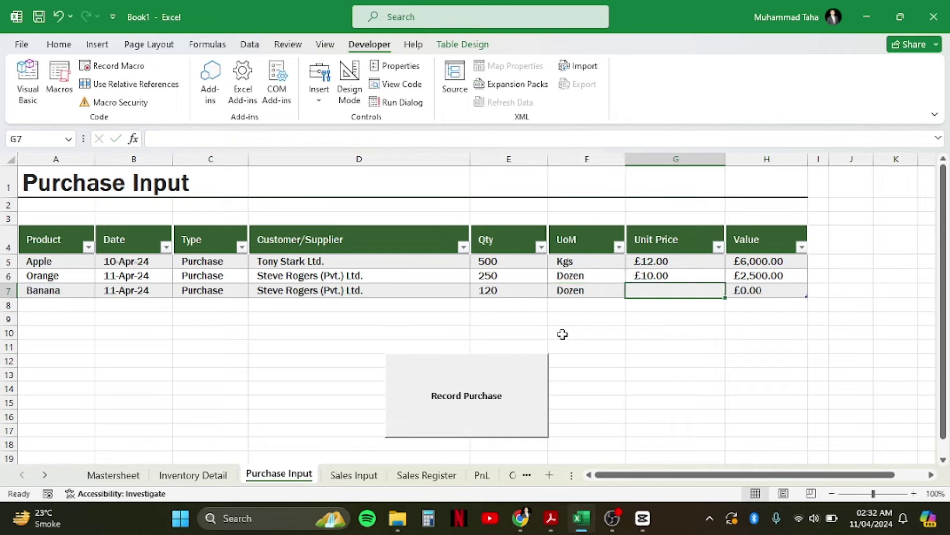
text(1)
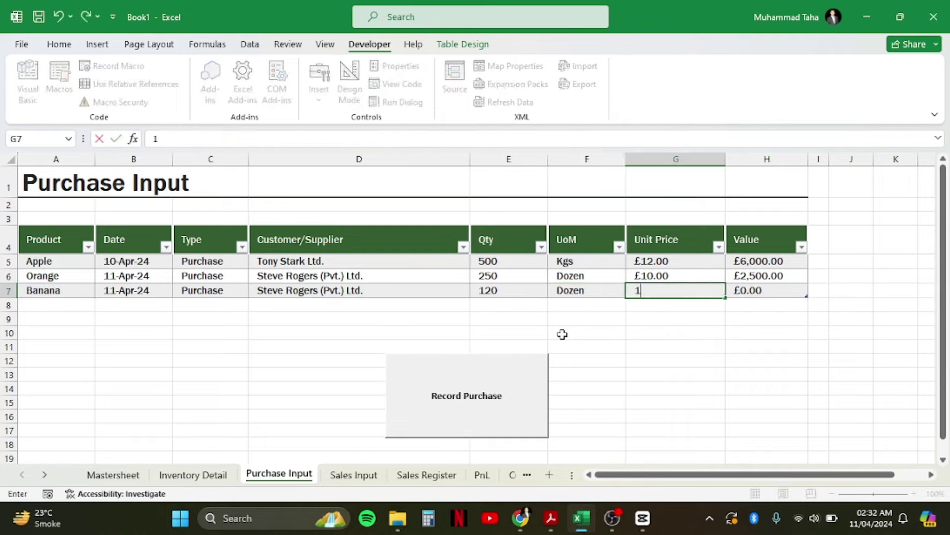
text(5)
key(Tab)
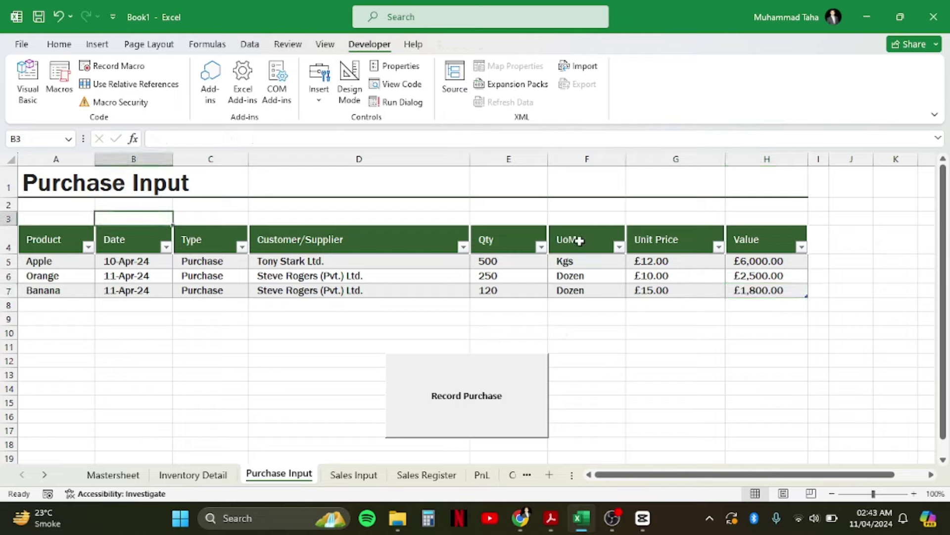
key(Down)
Compare the new Banana purchase row on Purchase Input against the Inventory Detail sheet.
key(Down)
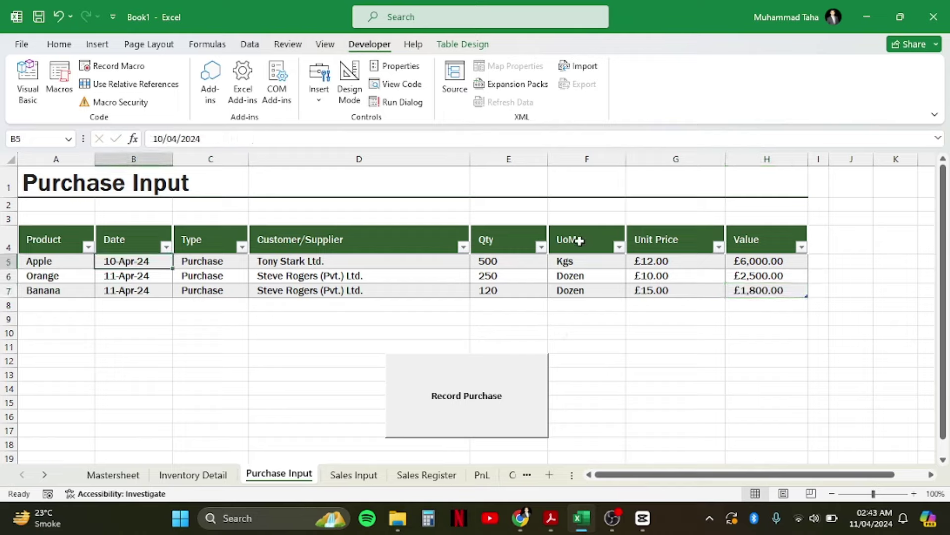
key(Down)
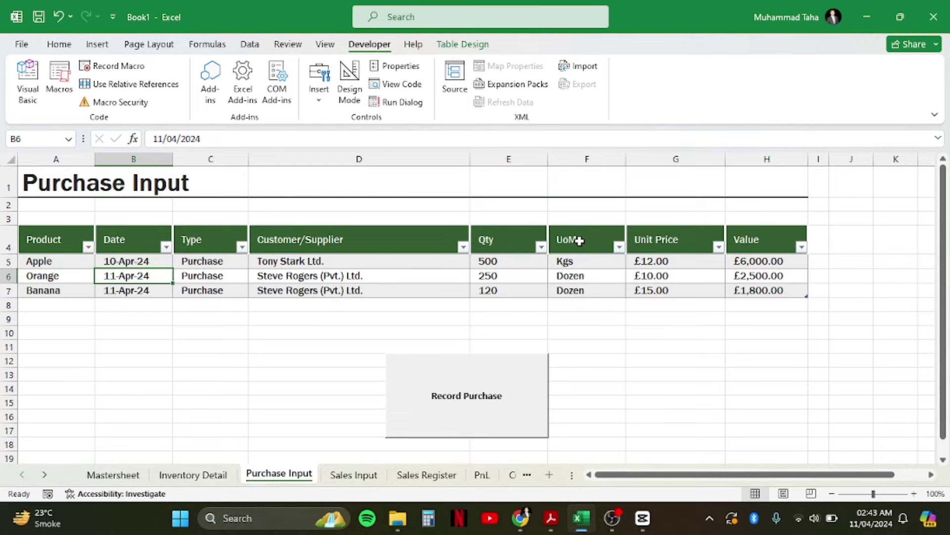
key(ctrl+Page_Up)
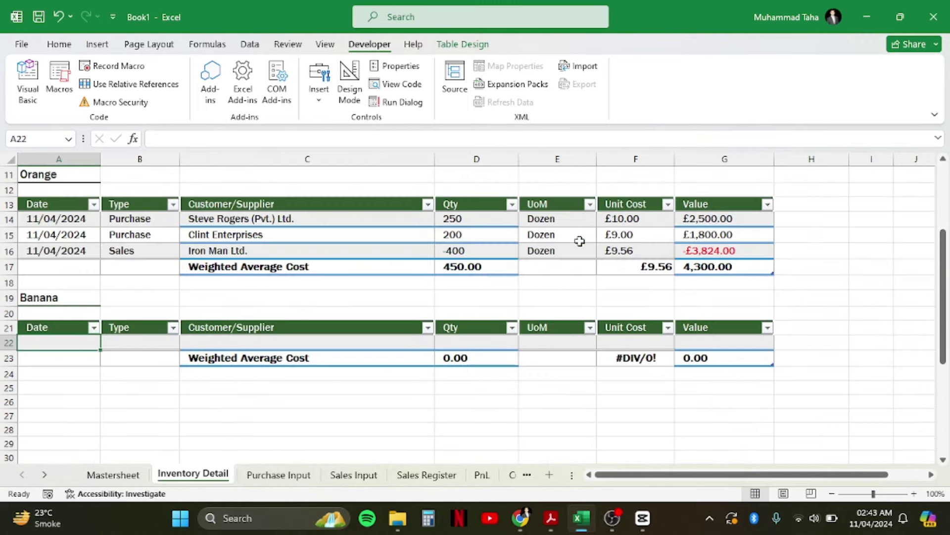
key(ctrl+Page_Down)
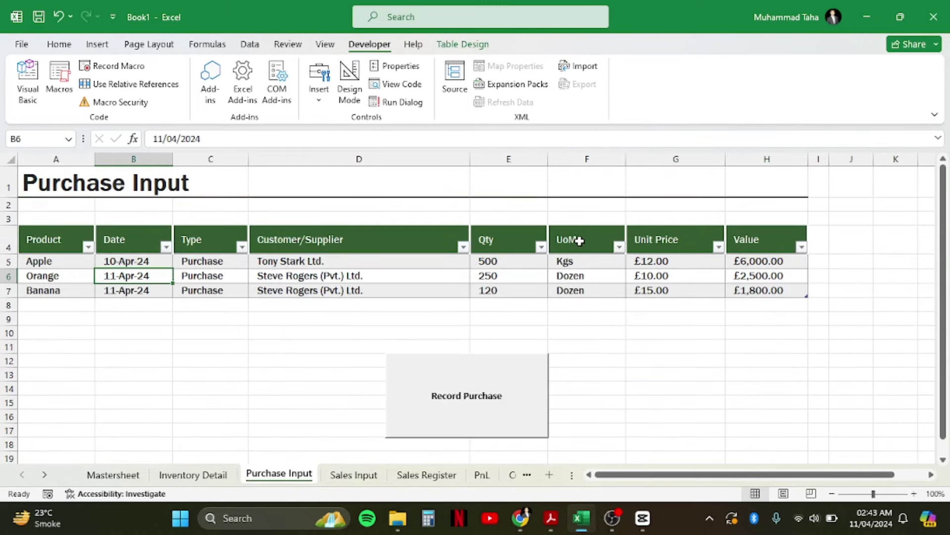
key(Left)
key(Down)
key(Right)
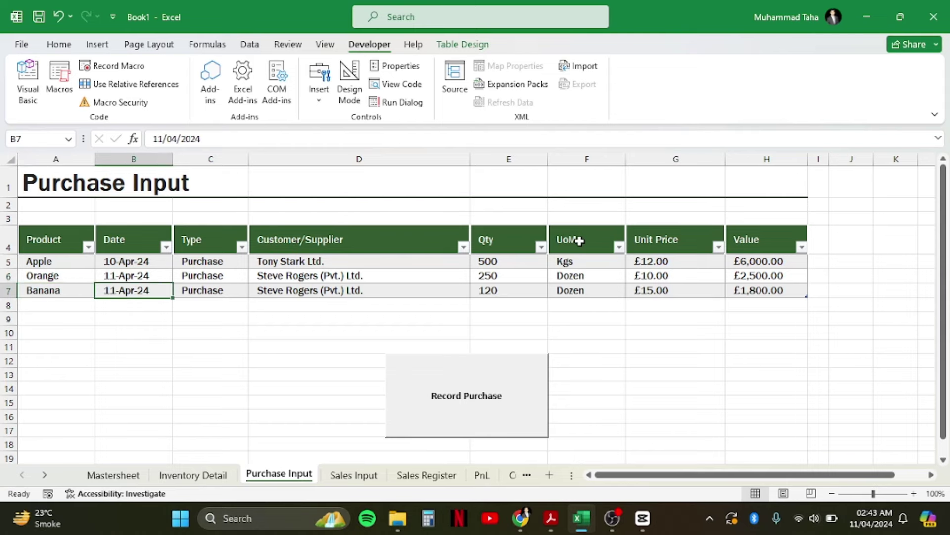
key(Right)
key(Right)
key(Right)
key(Right)
key(ctrl+Page_Up)
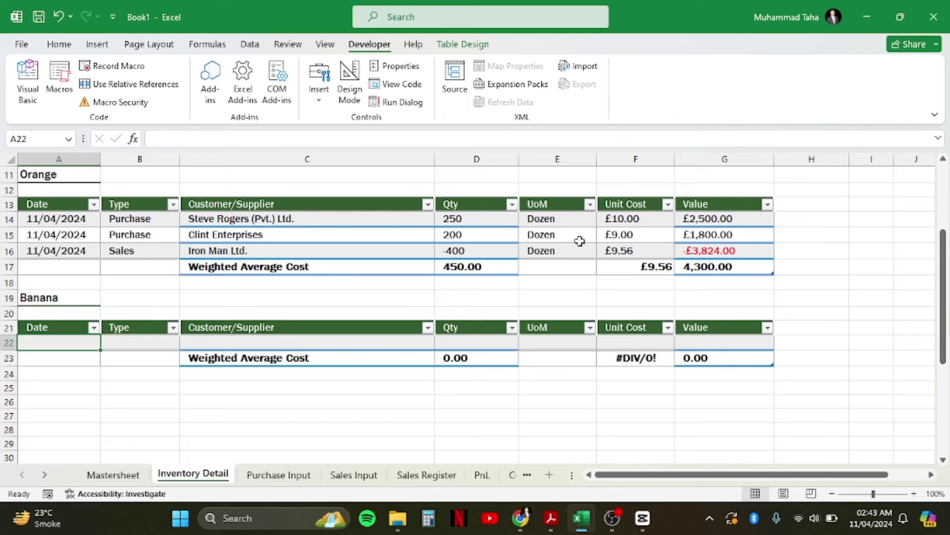
key(ctrl+Page_Down)
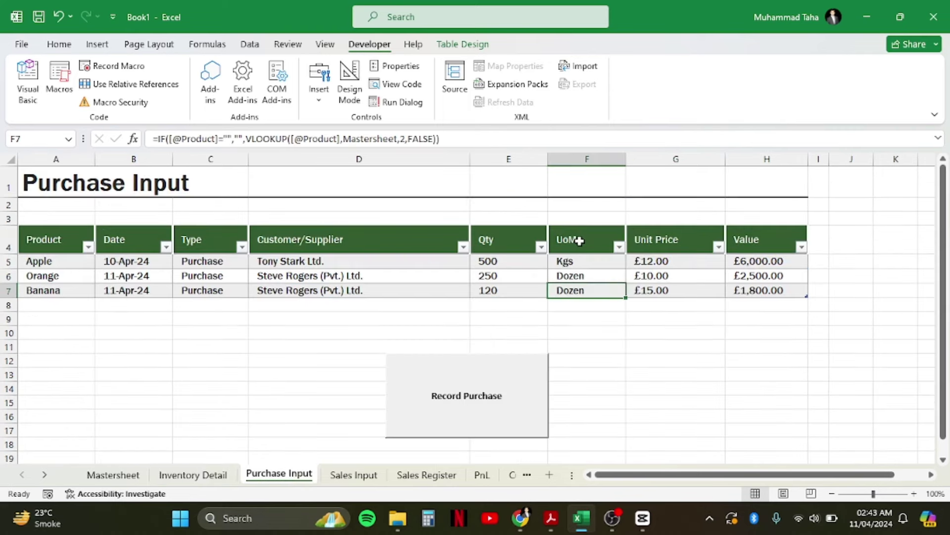
key(Left)
key(Left)
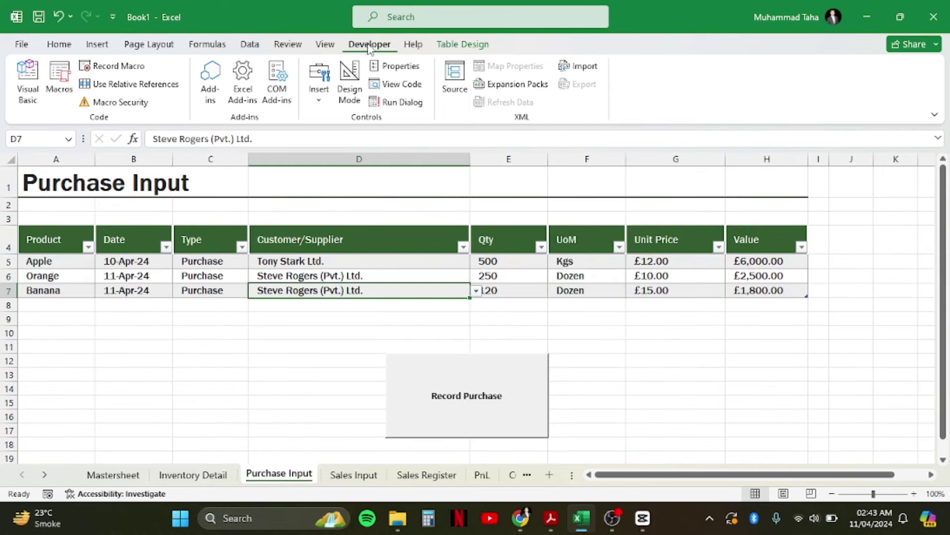
Open Module1's RecordPurchaseInventory code and select the "Purchase Input" sheet name in it.
click(27, 82)
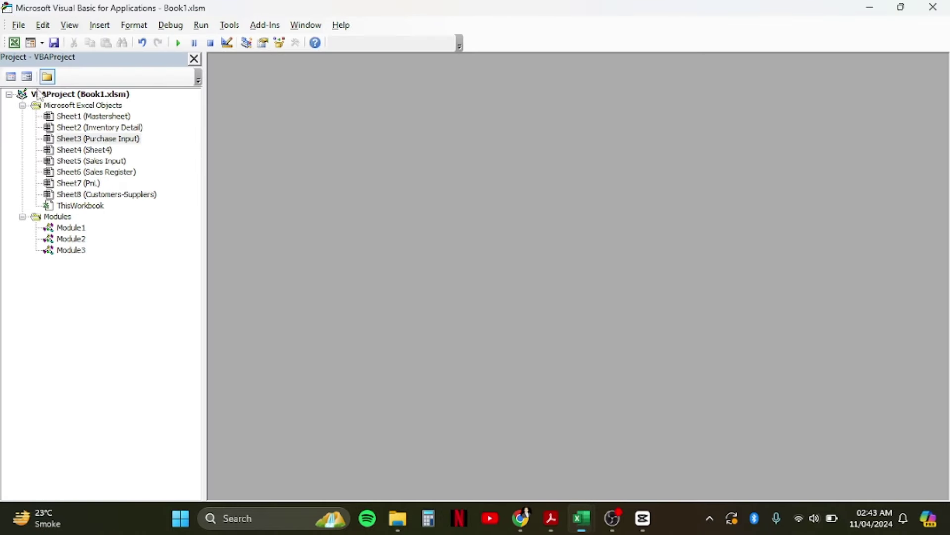
double_click(71, 229)
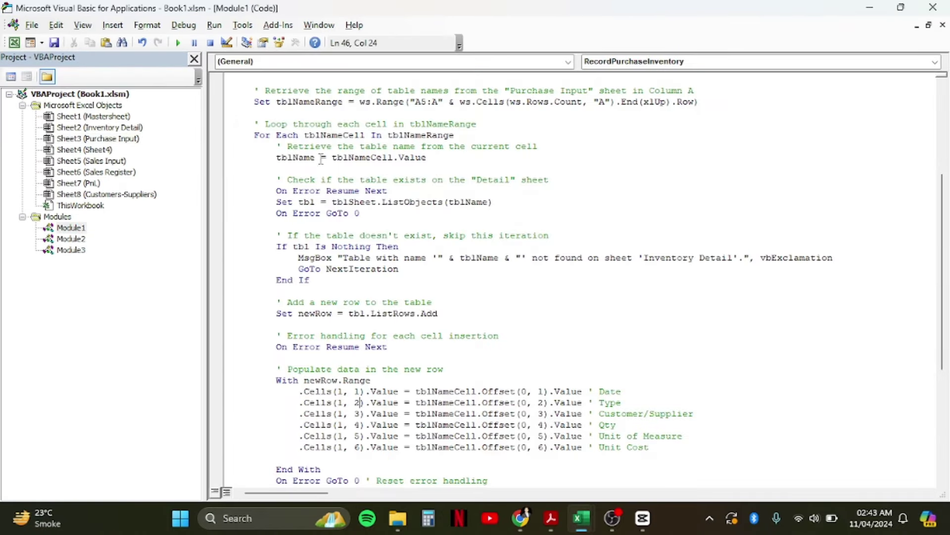
click(316, 135)
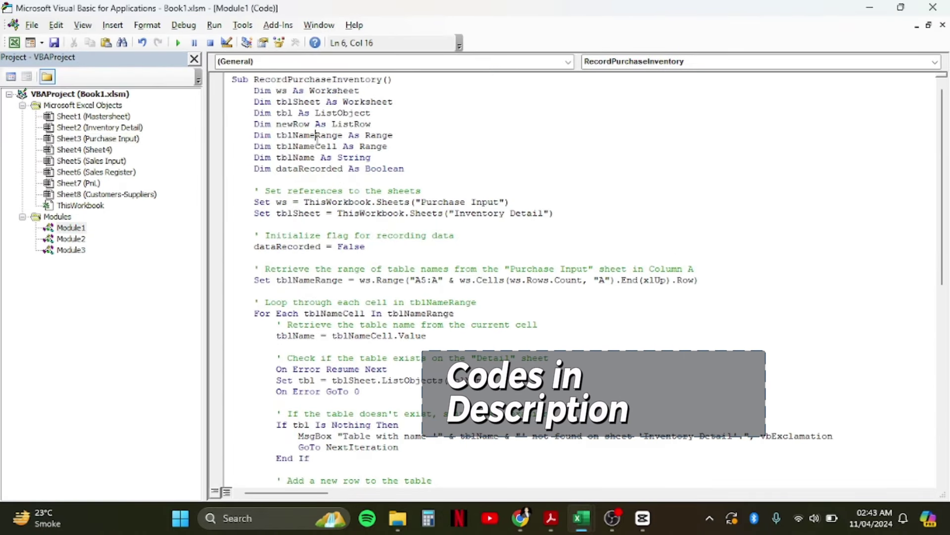
key(Up)
key(Down)
key(Down)
key(Down)
key(Down)
key(Down)
key(Down)
key(Down)
key(Up)
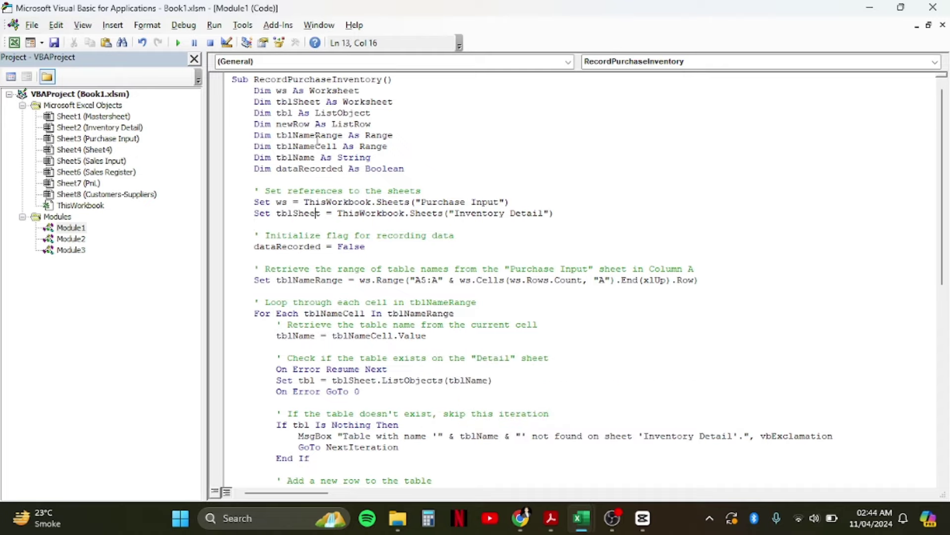
key(ctrl+Right)
key(ctrl+Right)
key(ctrl+Right)
key(ctrl+shift+Right)
key(ctrl+shift+Right)
Cross-check the workbook, select the "Inventory Detail" sheet name in the code, then return to Excel.
key(alt+F11)
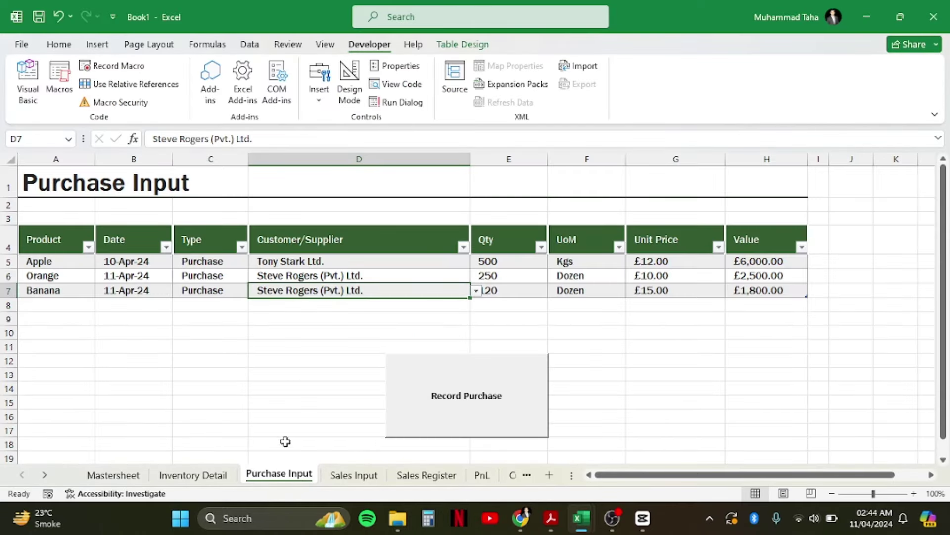
key(alt+F11)
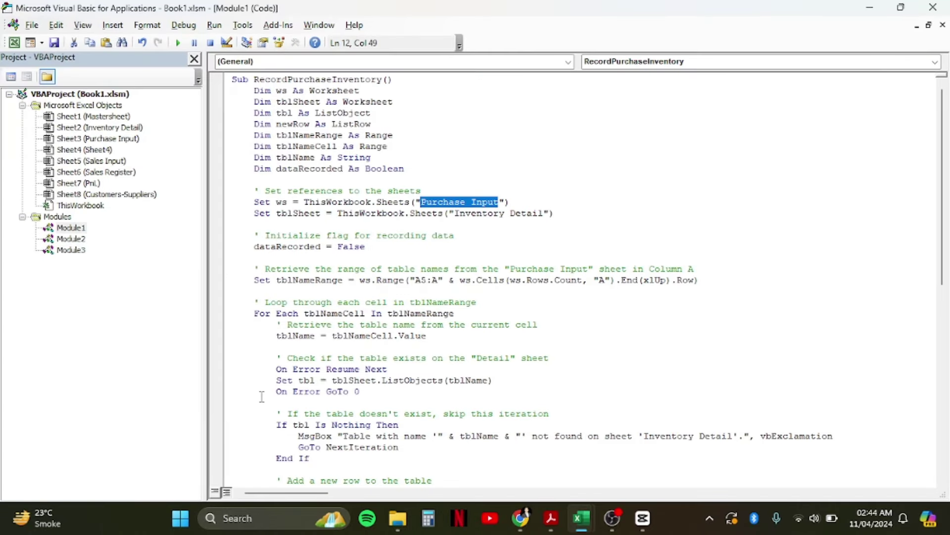
key(Down)
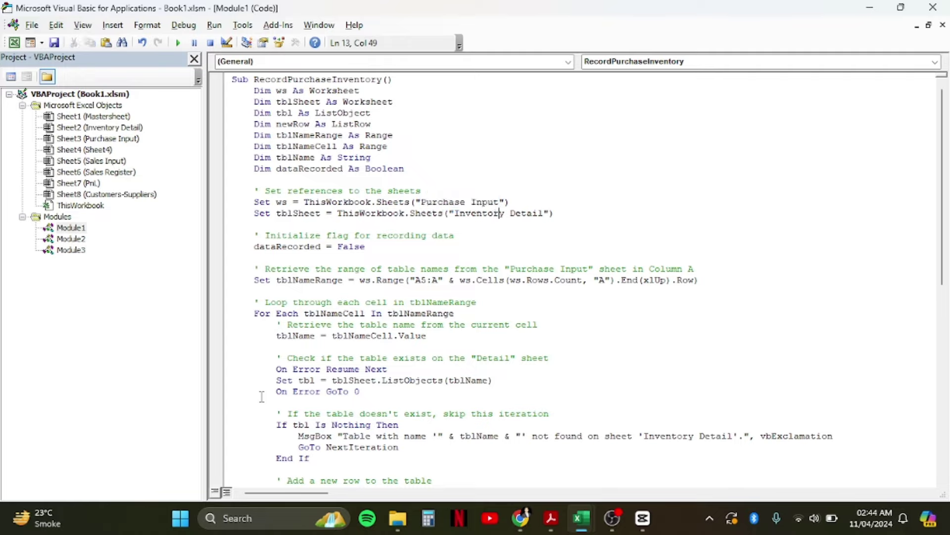
key(ctrl+Left)
key(ctrl+shift+Right)
key(ctrl+shift+Right)
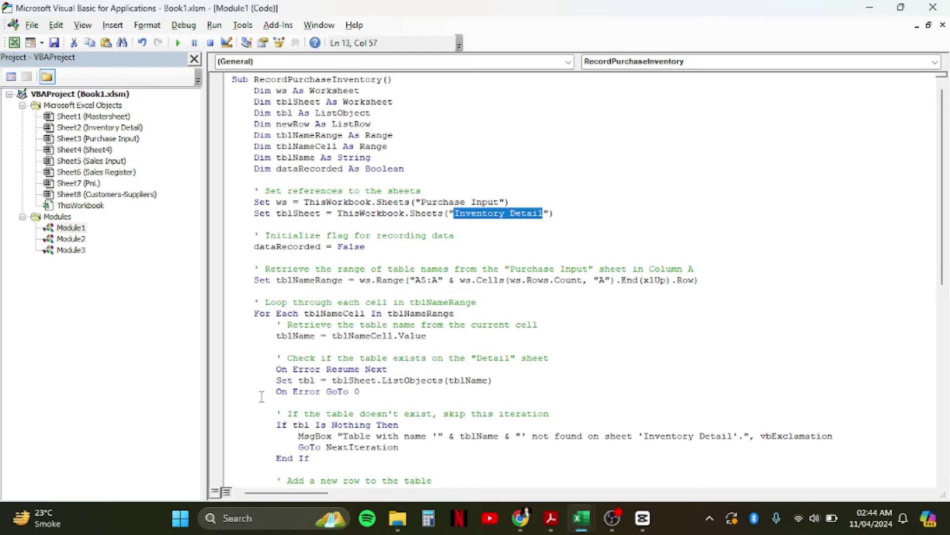
key(alt+F11)
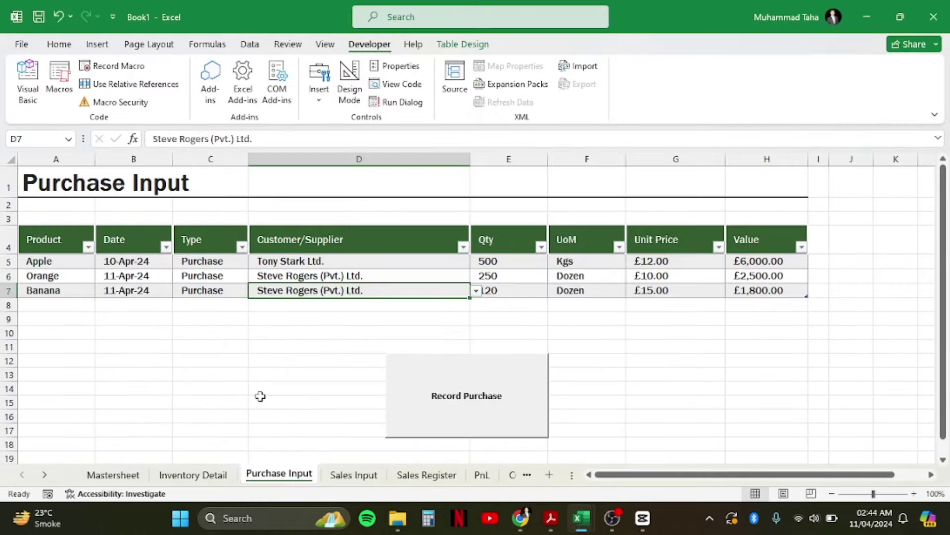
Glance at both sheets, then find the A5:A table-name range on macro line 19.
key(ctrl+Page_Up)
key(ctrl+Page_Down)
key(alt+Tab)
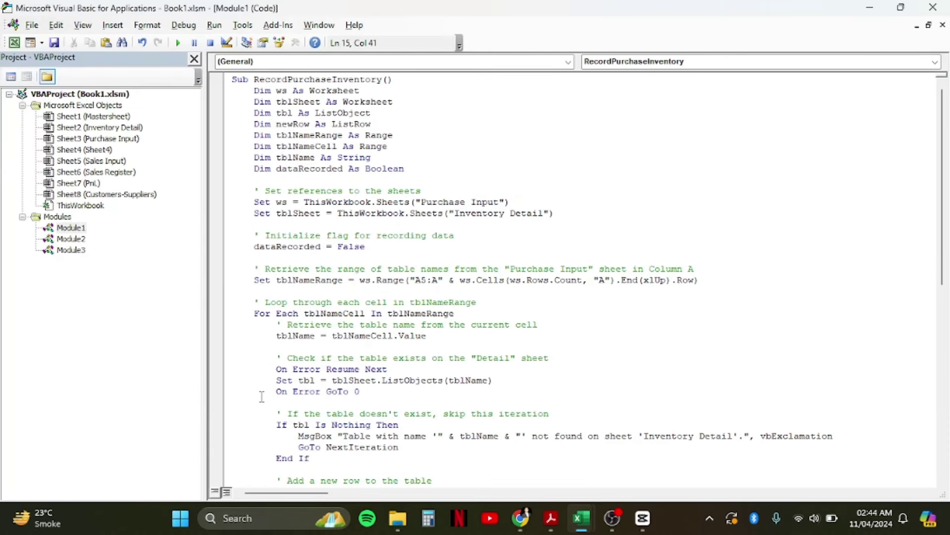
click(544, 269)
key(Down)
key(ctrl+Left)
key(ctrl+Left)
key(ctrl+Left)
key(ctrl+Left)
key(ctrl+Left)
key(ctrl+Left)
key(ctrl+Left)
key(ctrl+Left)
key(ctrl+Left)
key(ctrl+Left)
key(ctrl+Left)
key(ctrl+Left)
key(ctrl+Left)
key(Right)
key(Right)
Compare product names A5:A7 on Purchase Input with the A5:A range in the code.
key(alt+F11)
key(Left)
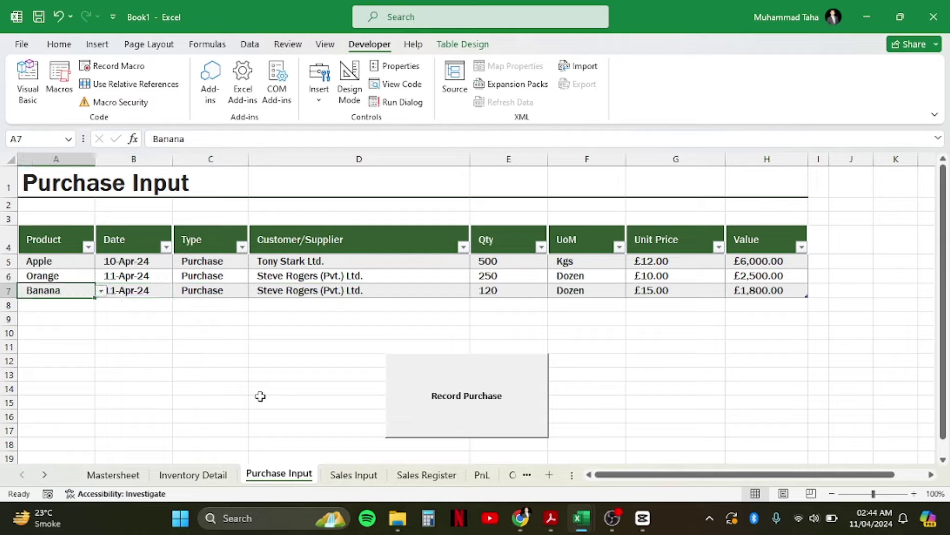
key(Up)
key(Up)
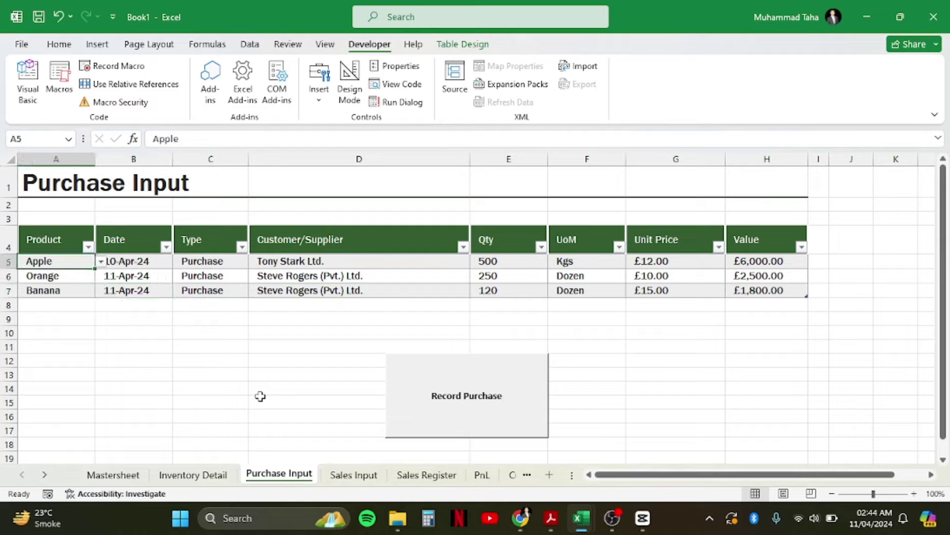
key(shift+Down)
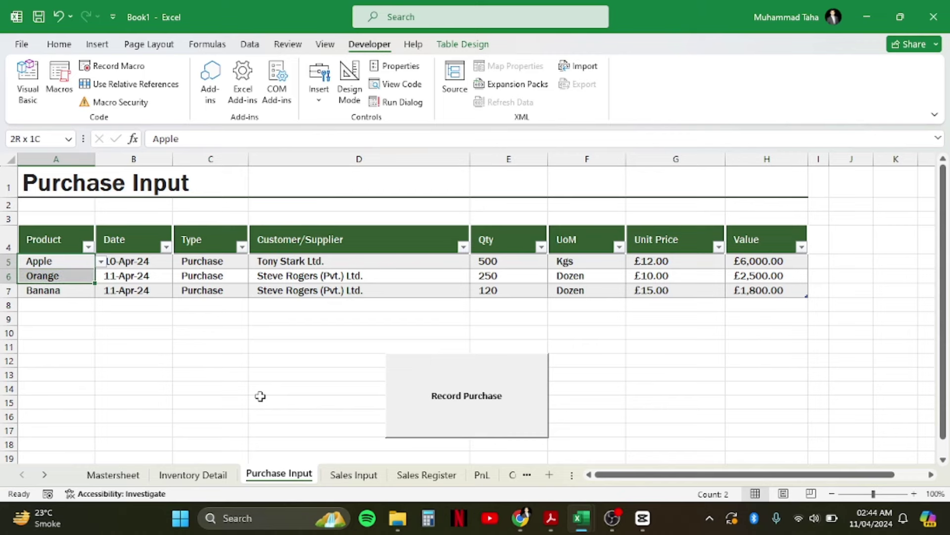
key(shift+Down)
key(ctrl+Page_Up)
key(ctrl+Page_Down)
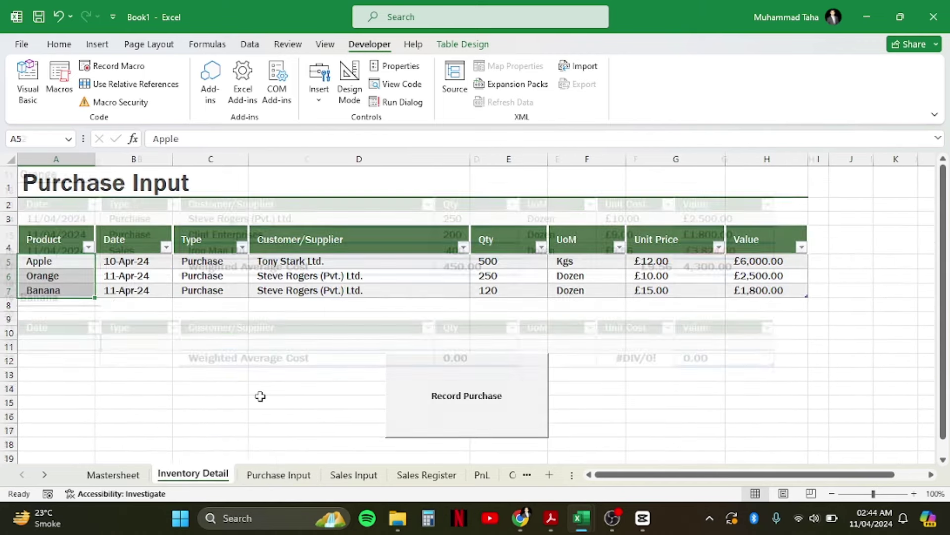
key(alt+F11)
key(shift+Right)
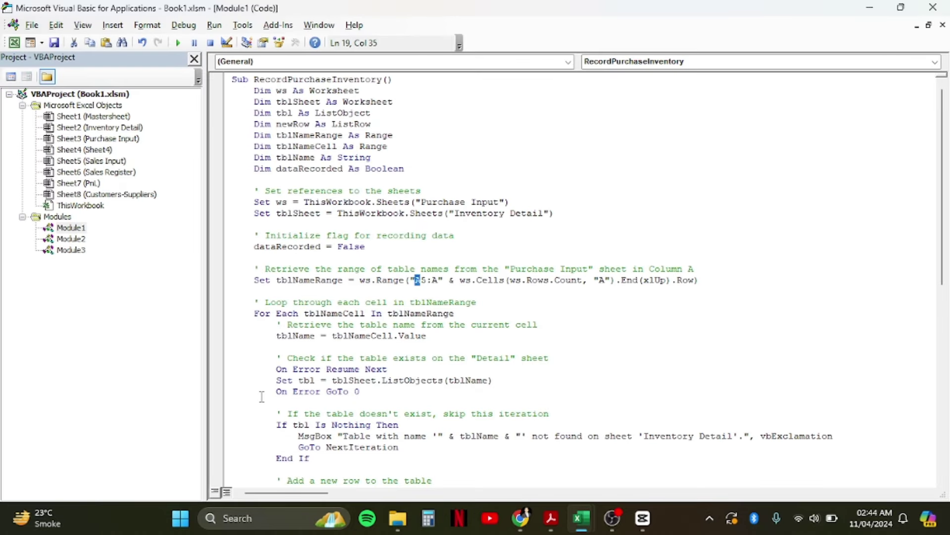
key(shift+Right)
key(shift+Right)
key(shift+Right)
Reselect product names A5:A7, then inspect the Banana table on Inventory Detail.
key(alt+F11)
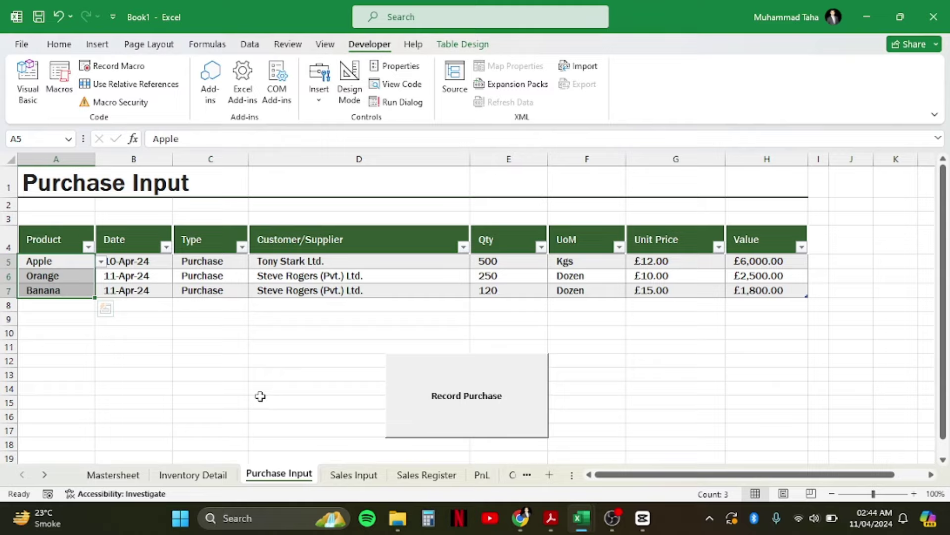
key(shift+Up)
key(shift+Up)
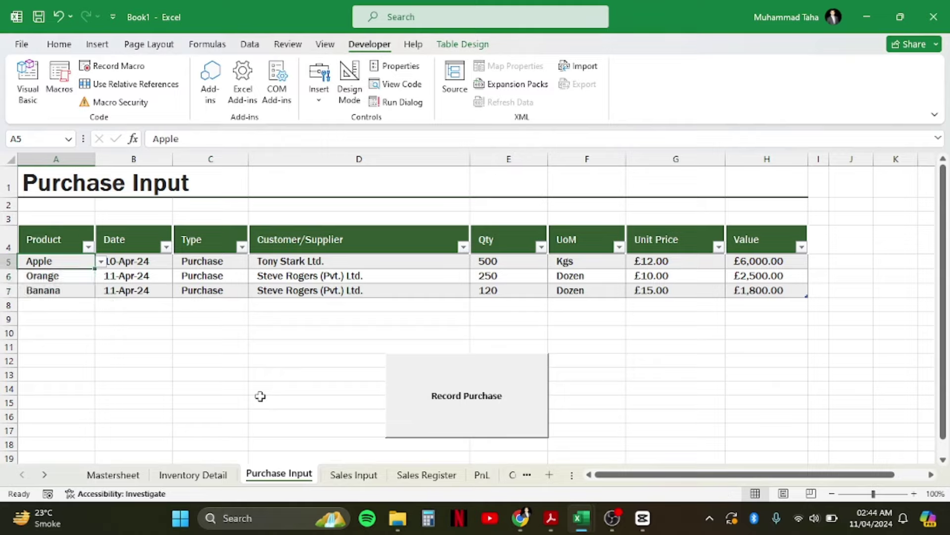
key(Down)
key(Up)
key(Up)
key(Down)
key(shift+Down)
key(shift+Down)
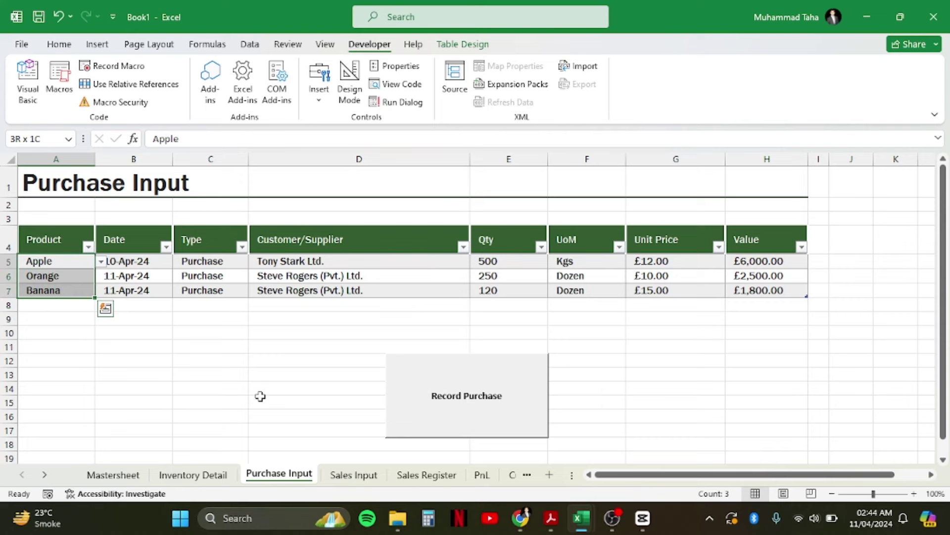
key(ctrl+Page_Up)
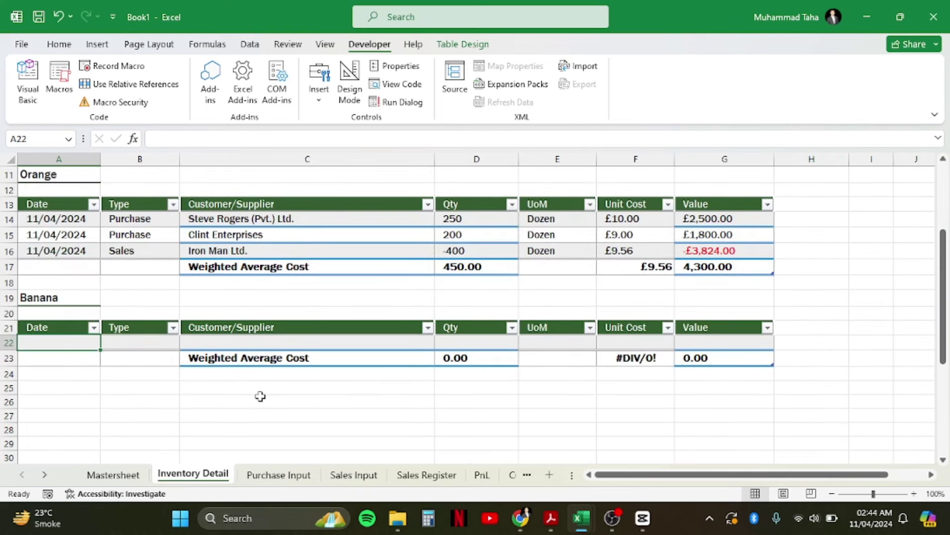
key(Up)
key(Up)
key(Up)
key(Up)
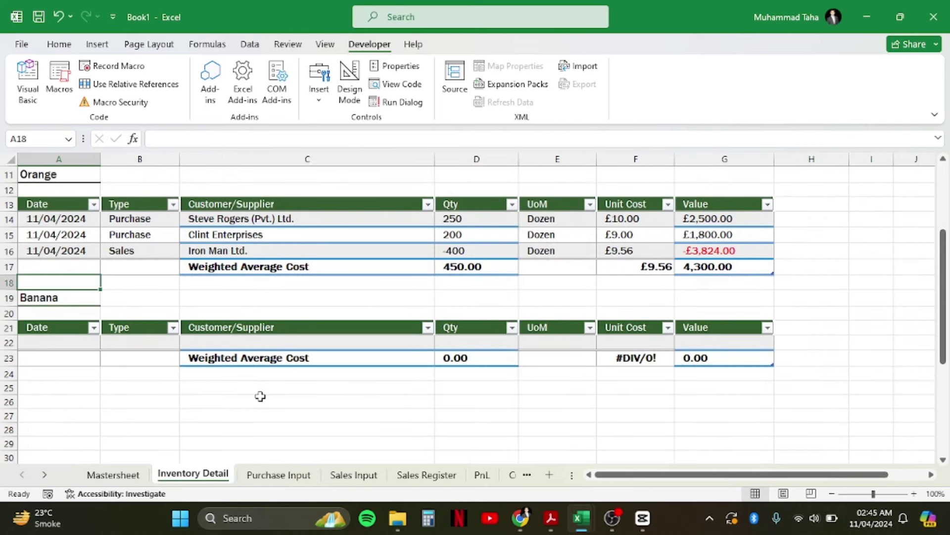
key(Up)
key(Down)
key(Down)
key(Down)
key(Down)
key(Down)
key(ctrl+Page_Down)
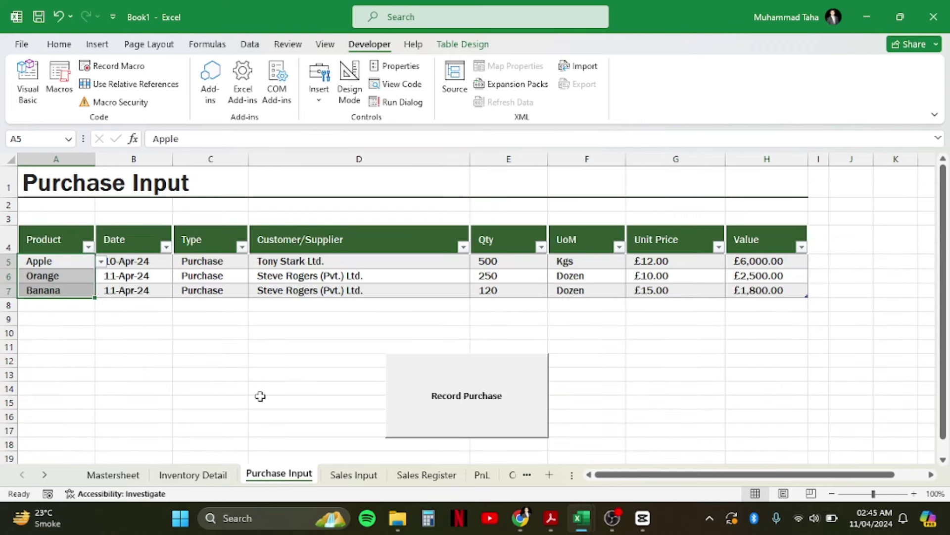
key(Right)
Step down through the macro code to the line that fills the Date.
key(alt+F11)
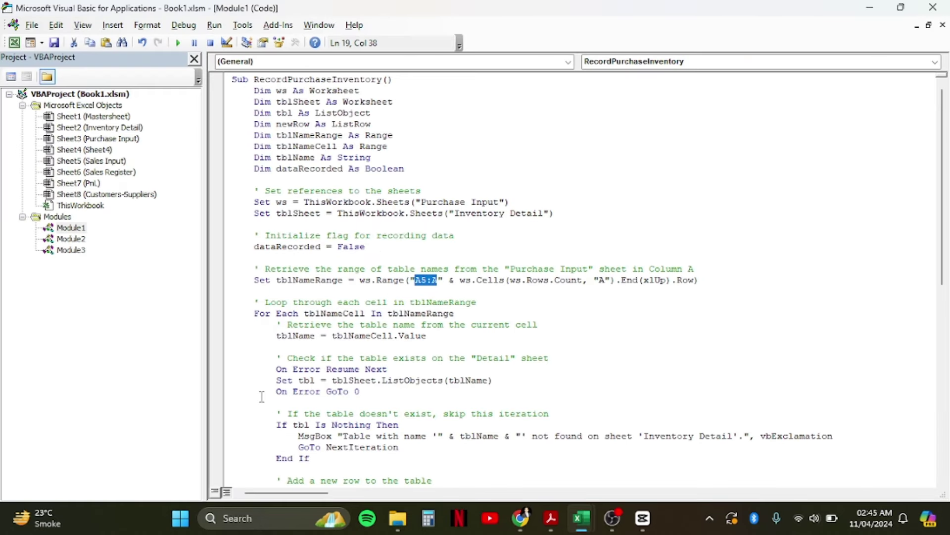
key(Down)
key(Down)
key(Down)
key(Down)
key(Down)
key(Down)
key(Down)
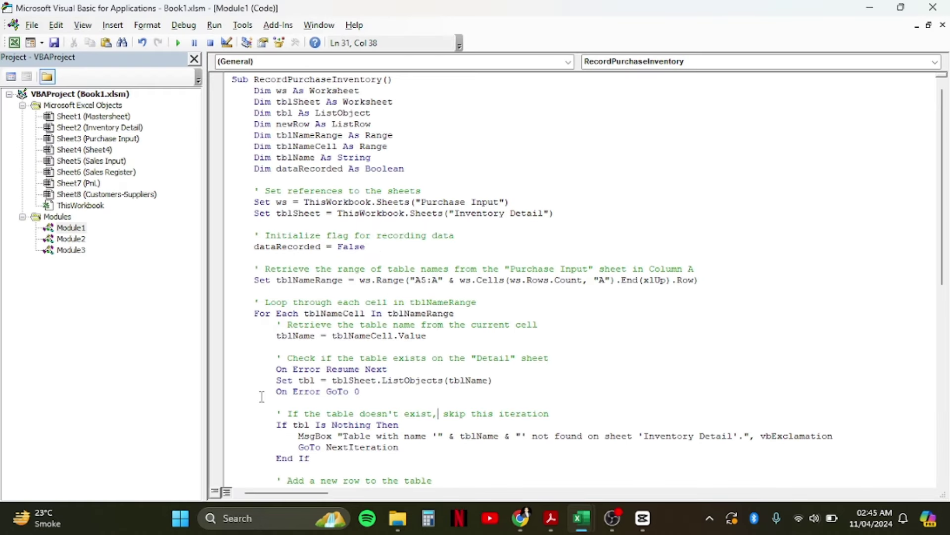
key(Down)
key(Down)
key(Down)
key(Down)
key(Down)
key(Down)
key(Down)
key(Down)
key(Down)
key(Down)
key(Down)
key(Down)
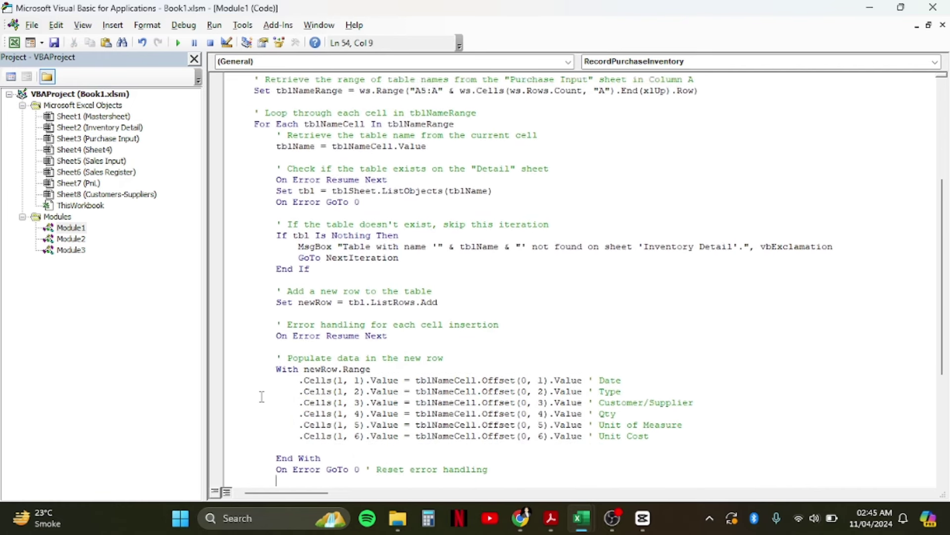
key(Down)
key(Up)
key(Up)
key(Up)
key(Up)
key(Up)
key(Up)
key(Up)
key(Up)
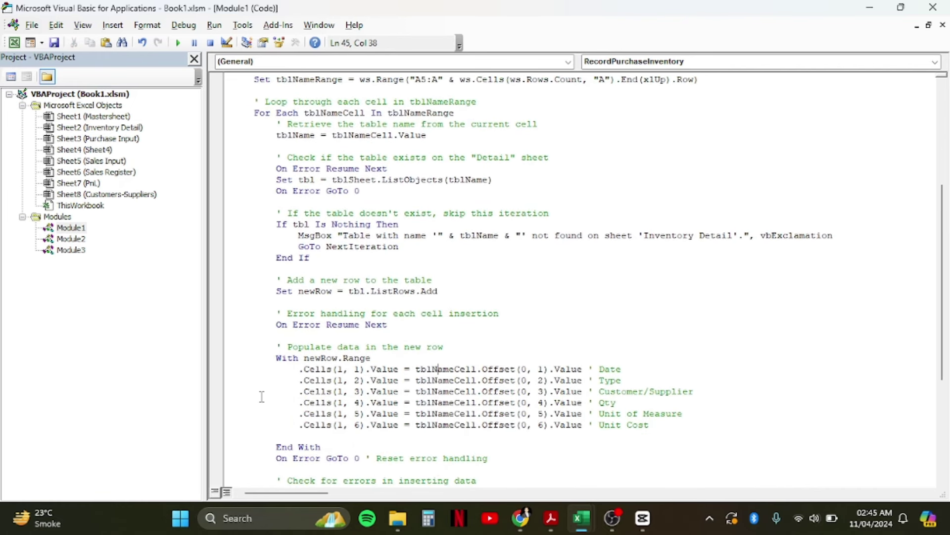
Span the empty Banana row 22 across Date, Type and Customer/Supplier on Inventory Detail.
key(alt+F11)
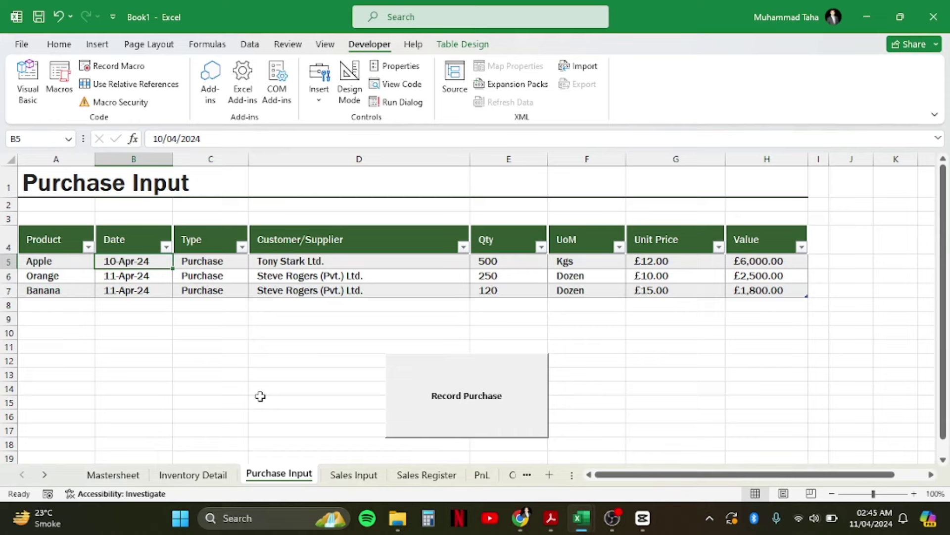
key(Down)
key(Down)
key(Left)
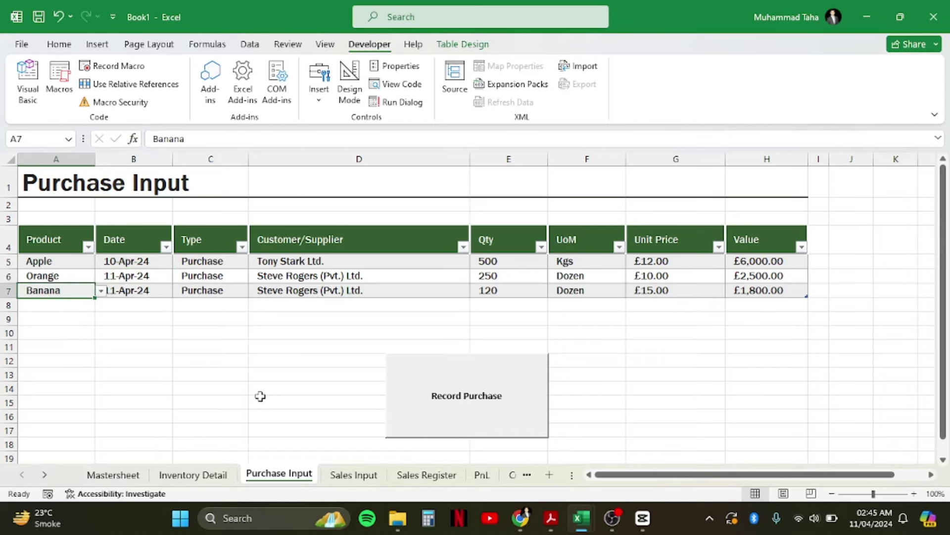
key(ctrl+Page_Up)
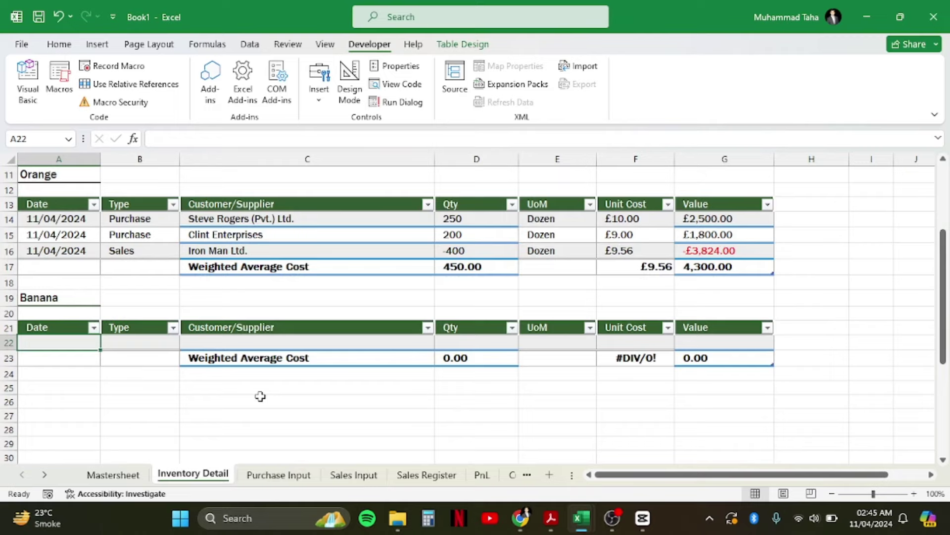
key(Right)
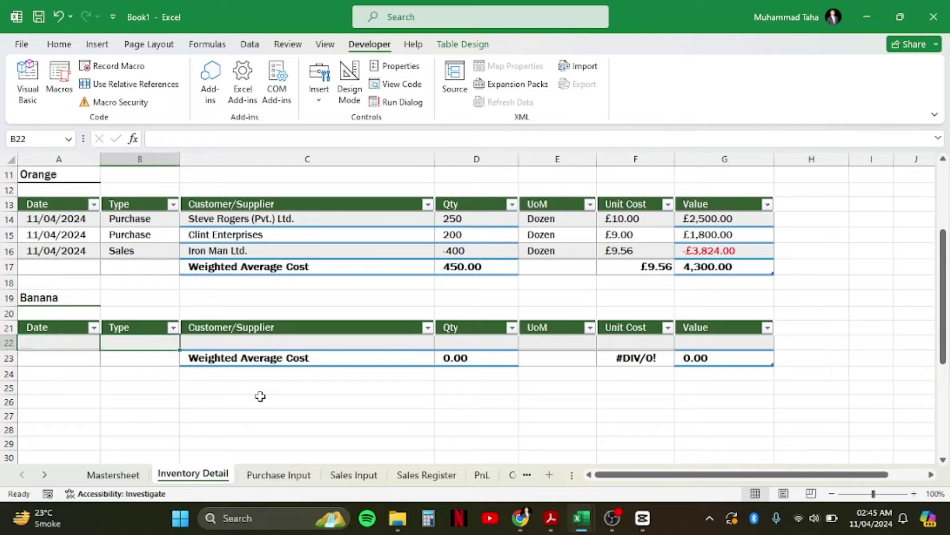
key(Right)
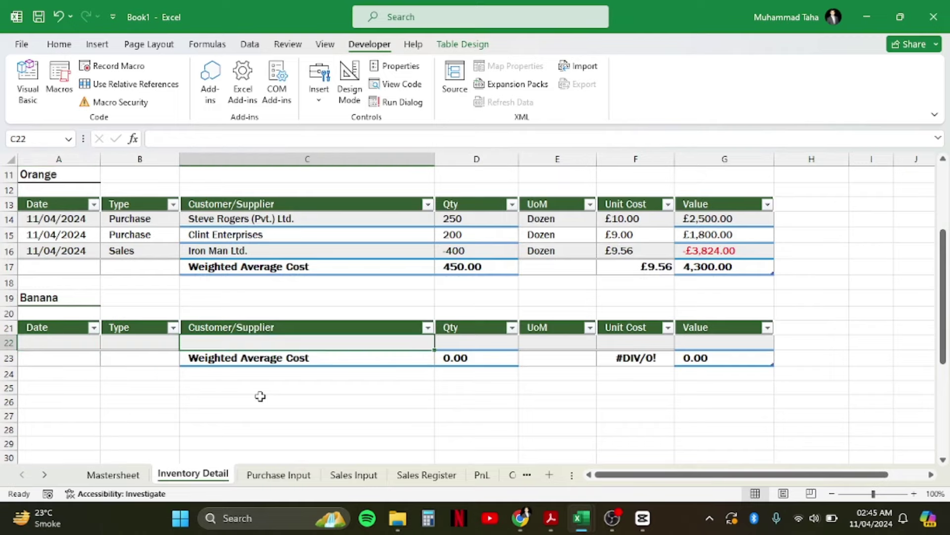
key(Left)
key(Left)
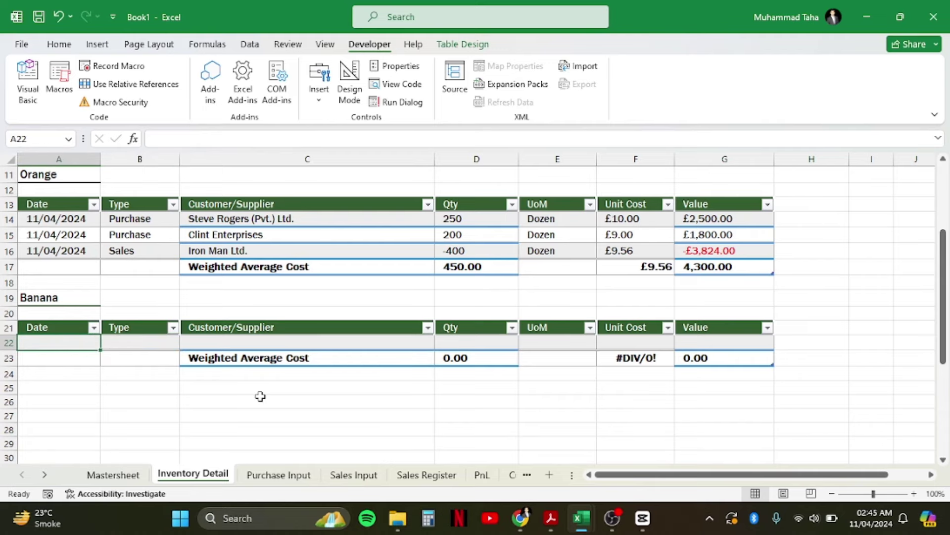
key(shift+Right)
key(shift+Right)
key(shift+Right)
key(shift+Right)
key(shift+Right)
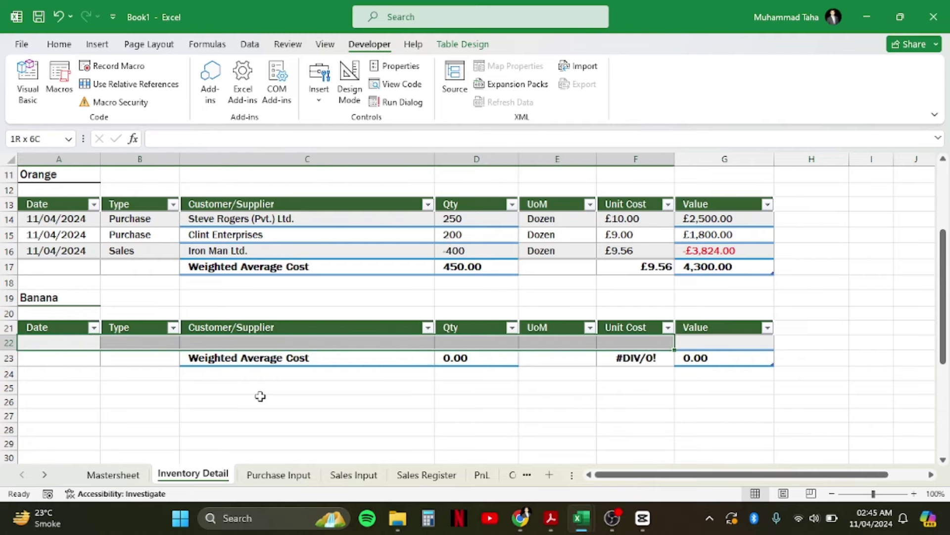
key(Left)
Mark the Cells(1, 1) indexes on the Date line, then the Type line's indexes.
key(alt+F11)
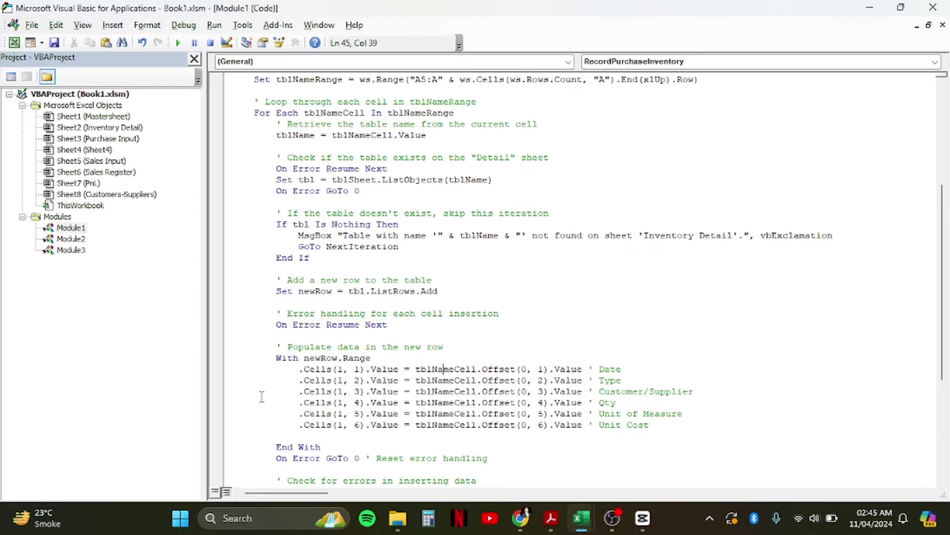
key(ctrl+Left)
key(ctrl+Left)
key(ctrl+Left)
key(ctrl+Left)
key(ctrl+Left)
key(ctrl+Left)
key(shift+Right)
key(shift+Right)
key(shift+Right)
key(shift+Right)
key(Down)
key(alt+F11)
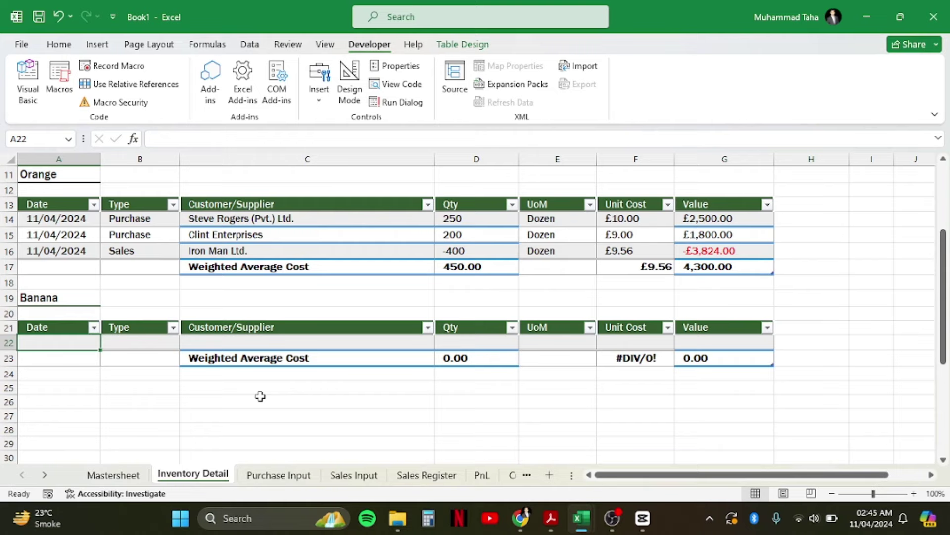
Enter 1,1, 1,2 and 1,3 in Banana row 22's Date, Type and Customer/Supplier cells.
text(1,1)
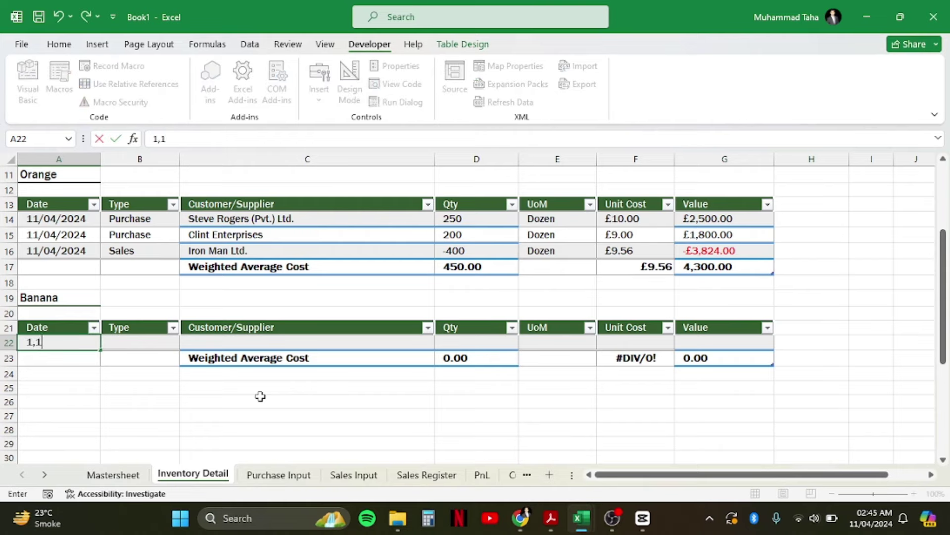
key(Tab)
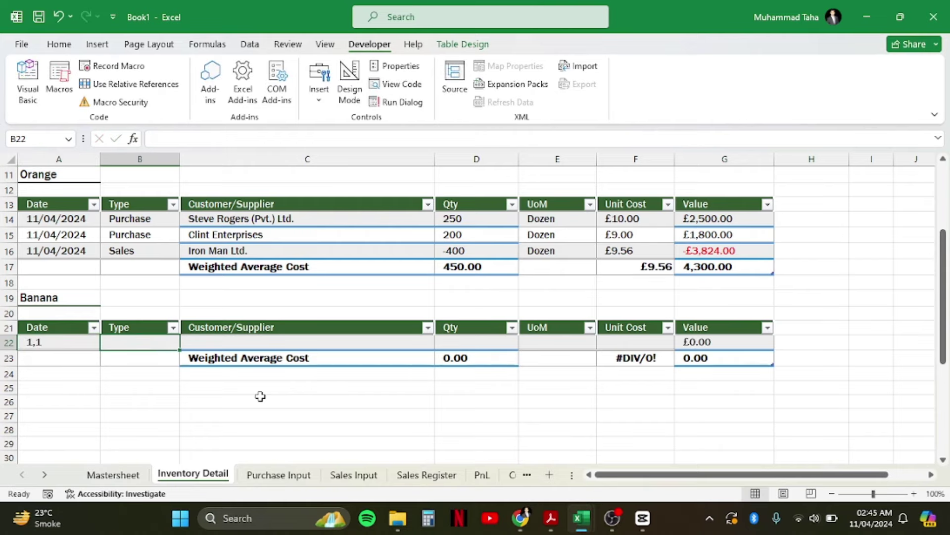
text(1,)
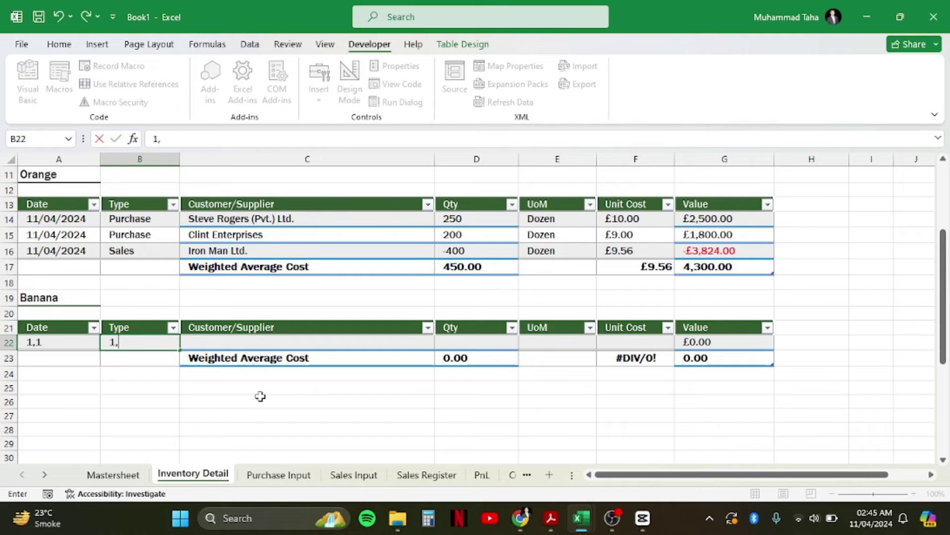
text(2)
key(Tab)
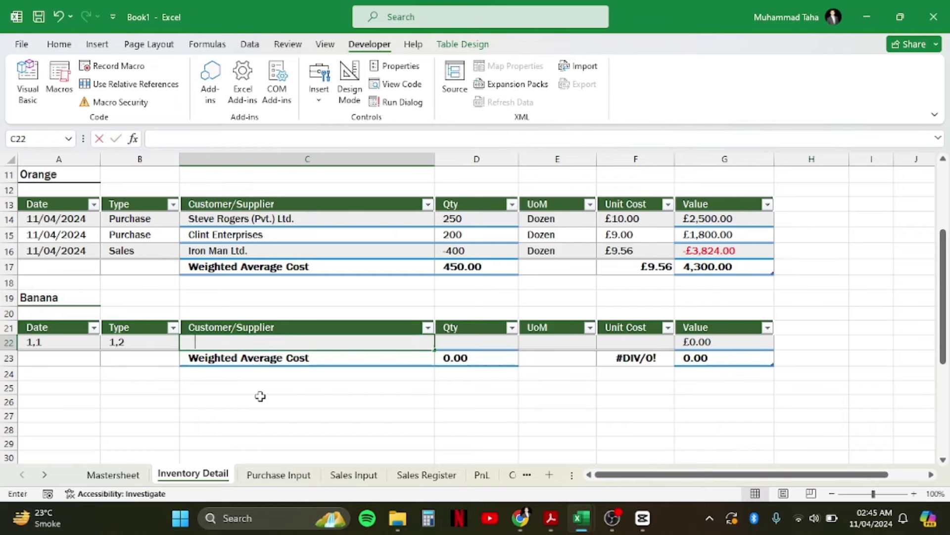
text(1,3)
key(ctrl+Return)
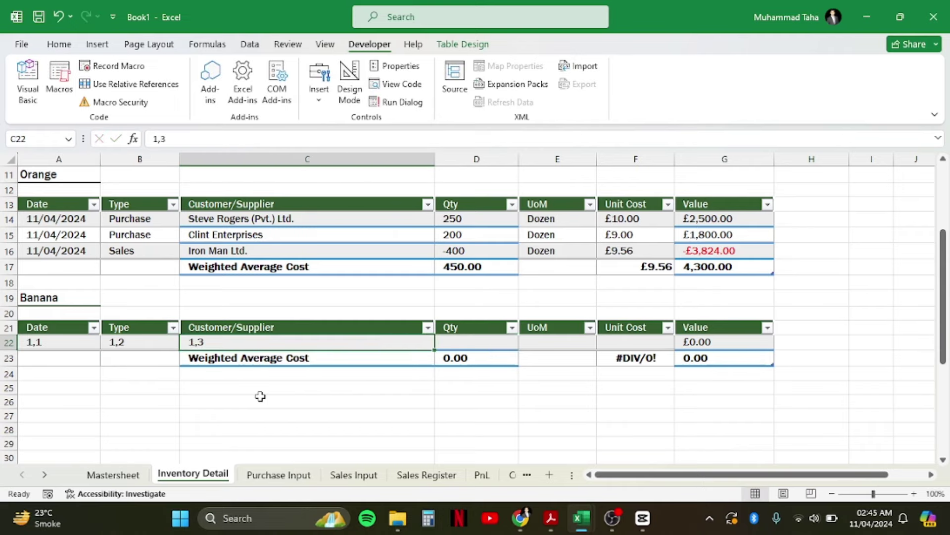
key(Home)
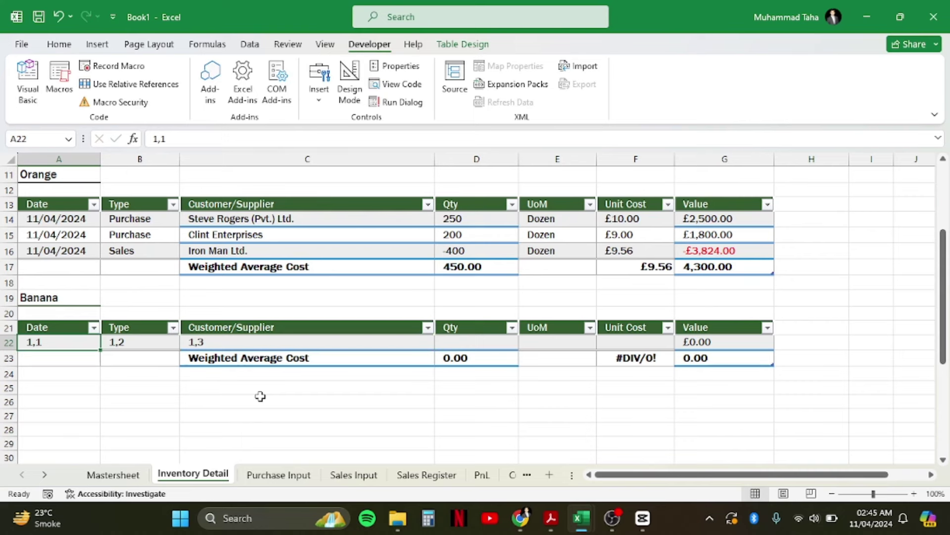
key(ctrl+Page_Down)
key(alt+Tab)
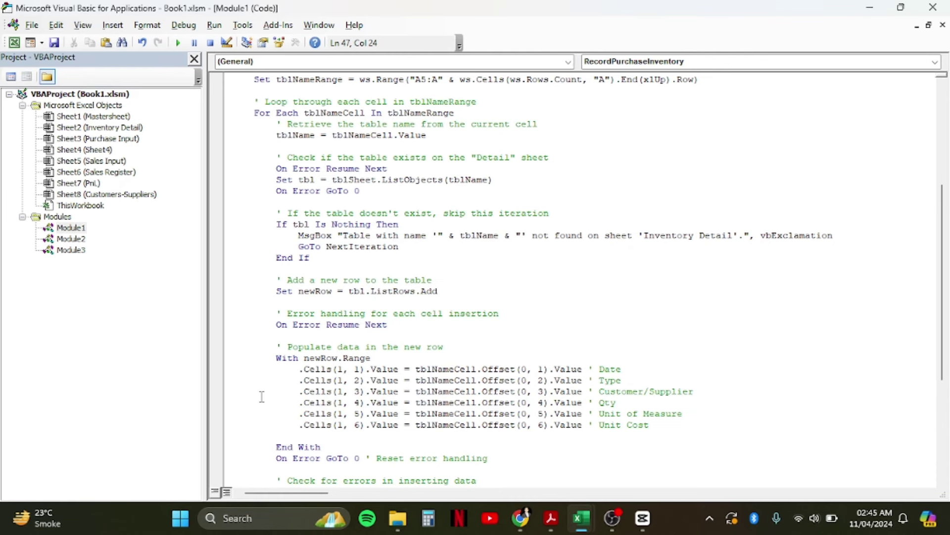
Match the Cells(1, 1) indexes to Banana's Date cell and Apple's purchase date.
key(Left)
key(Left)
key(Left)
key(Left)
key(shift+Right)
key(shift+Right)
key(shift+Right)
key(shift+Right)
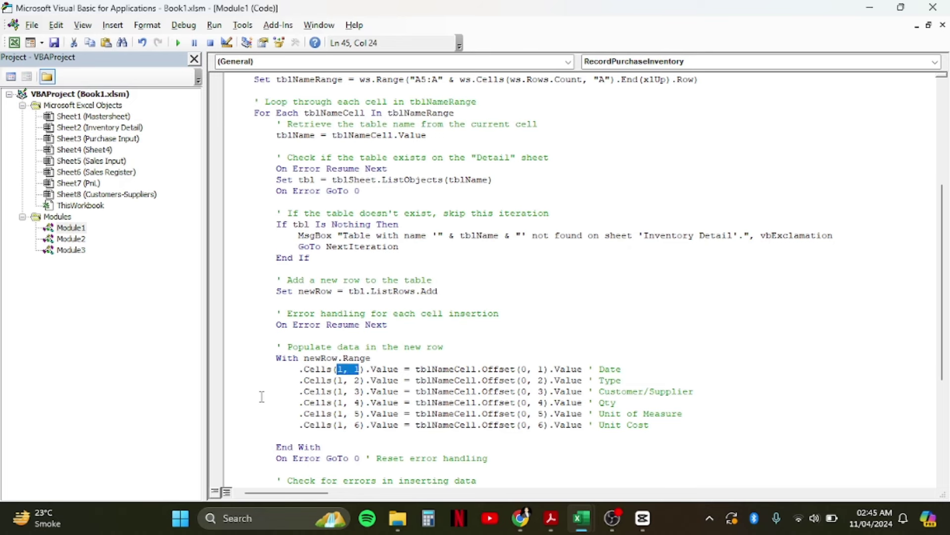
key(alt+Tab)
key(ctrl+Page_Up)
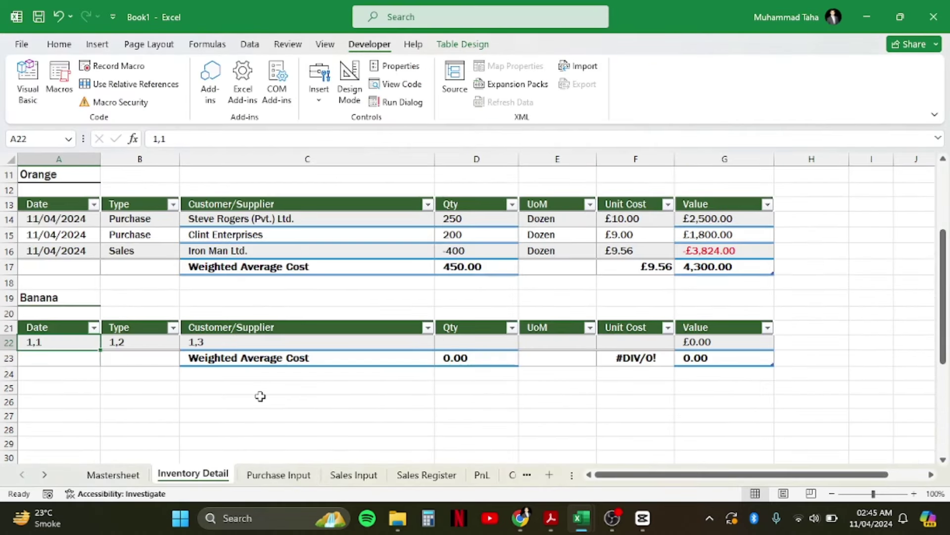
key(Up)
key(Down)
key(ctrl+Page_Down)
key(Up)
key(Up)
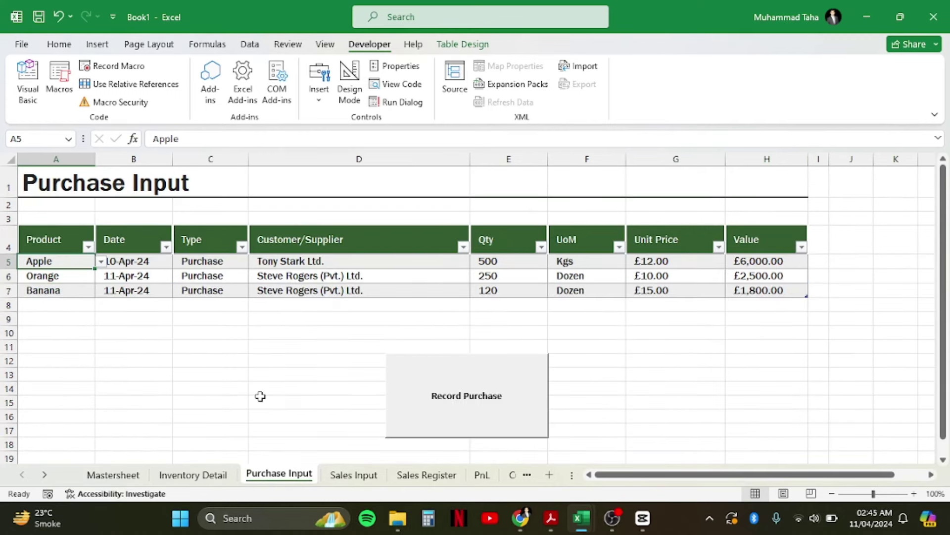
key(Up)
key(Right)
key(Down)
Compare the Date line's Offset part with Apple's Date, Type and Customer/Supplier values.
key(alt+F11)
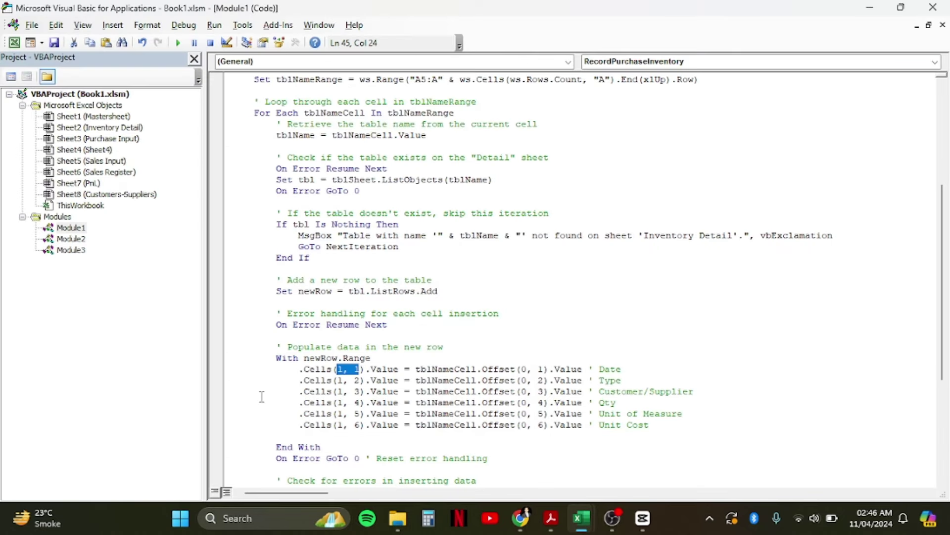
key(Right)
key(Right)
key(Right)
key(Right)
key(Right)
key(Right)
key(Right)
key(Right)
key(Right)
key(Right)
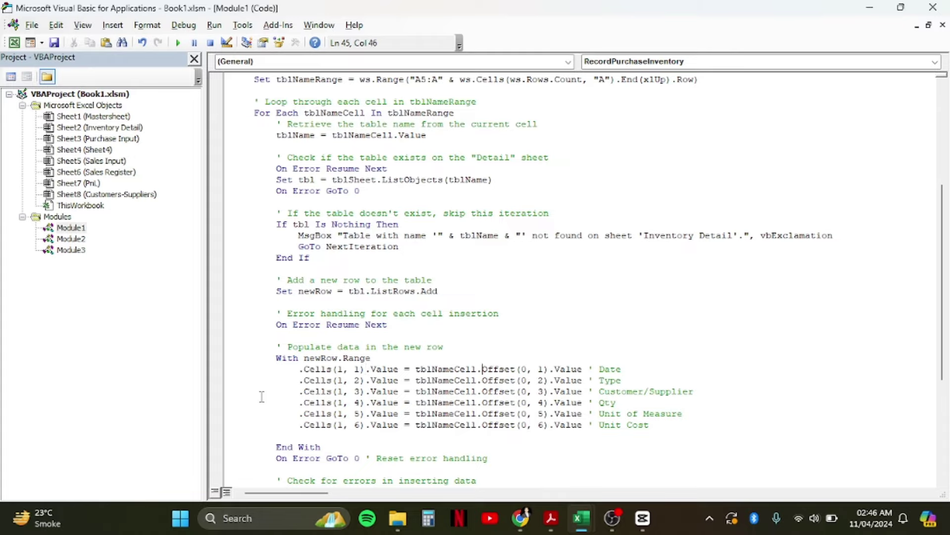
key(shift+Right)
key(shift+Right)
key(shift+Right)
key(shift+Right)
key(shift+Right)
key(shift+Right)
key(shift+Right)
key(shift+Right)
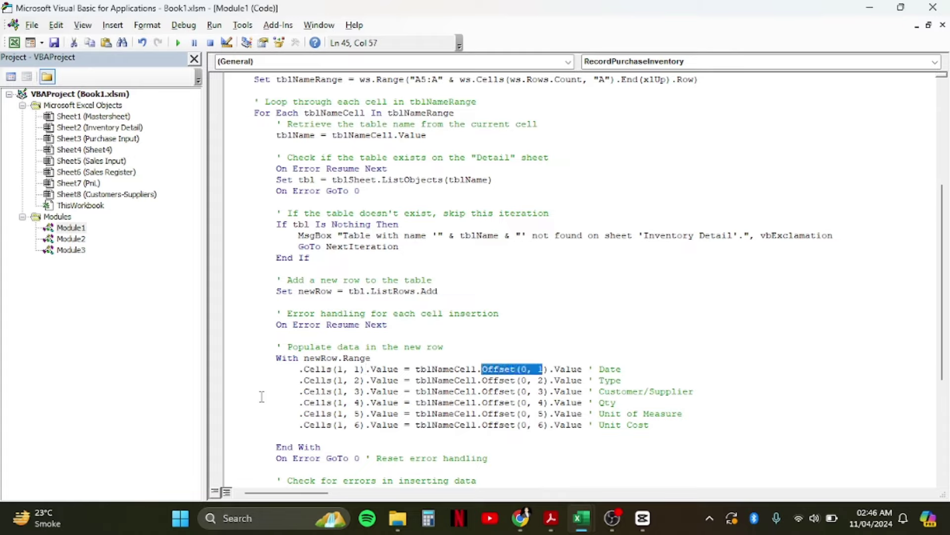
key(alt+F11)
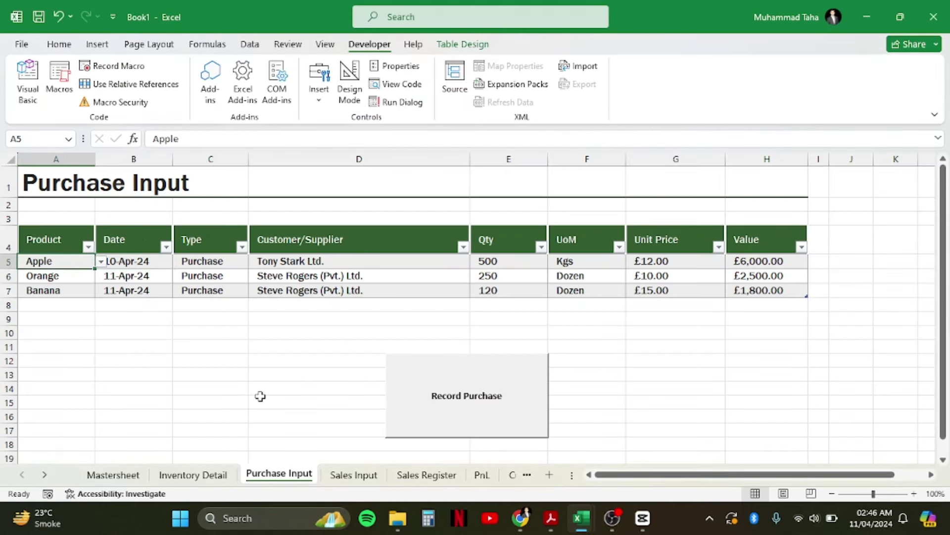
key(ctrl+shift+Down)
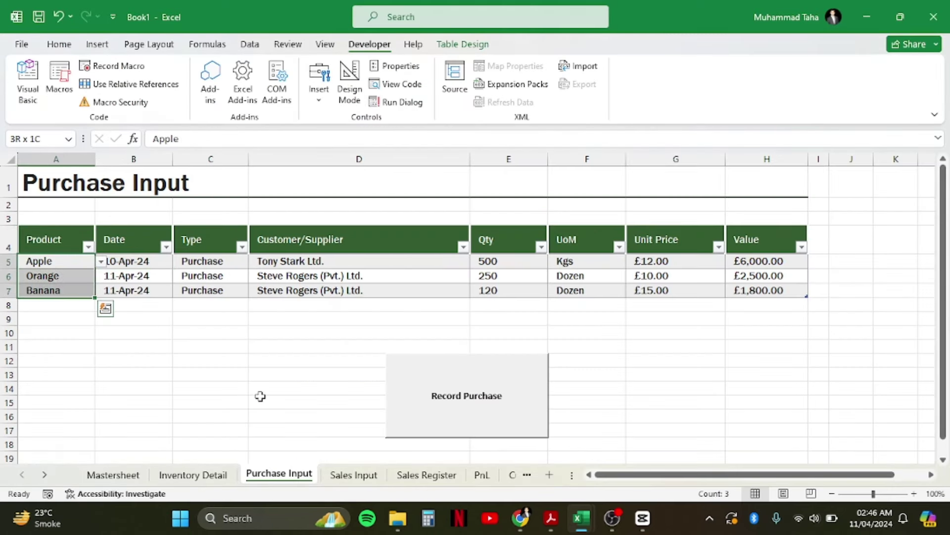
key(Right)
key(shift+Right)
key(shift+Right)
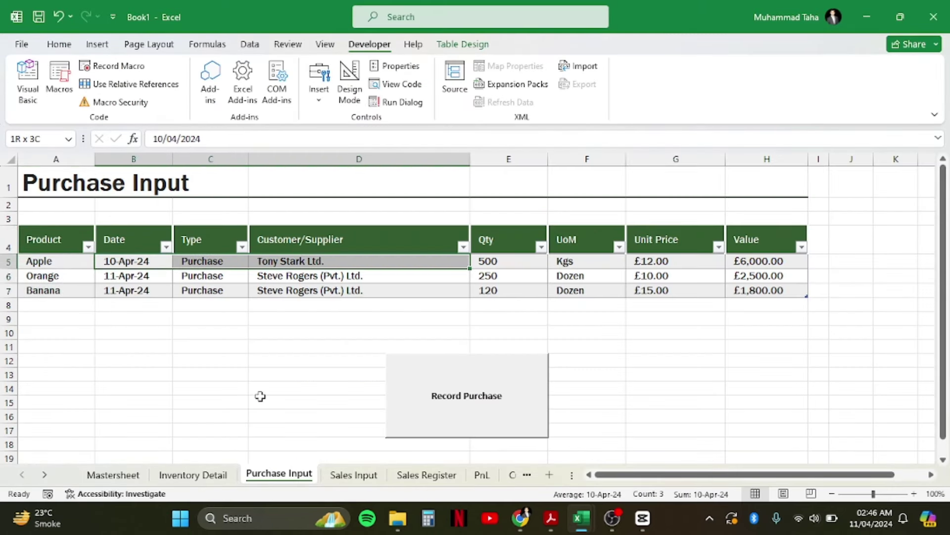
key(shift+Right)
key(Down)
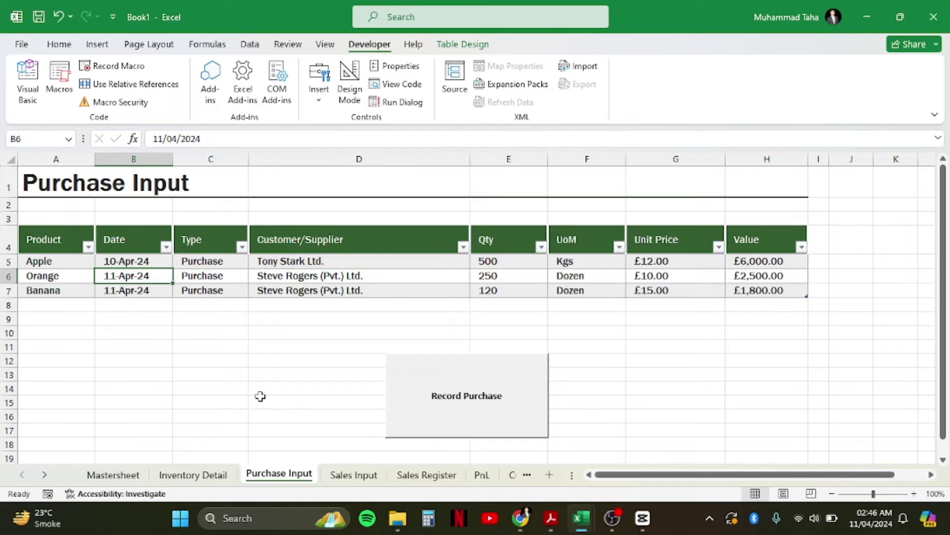
key(Up)
key(Up)
key(Up)
key(Left)
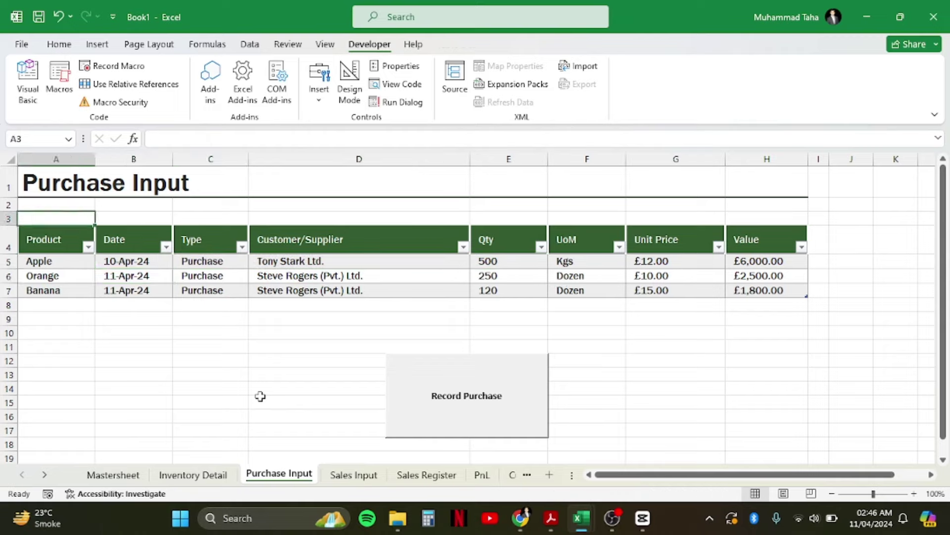
Label A3 'Offset' and B3 '0,1' on the Purchase Input sheet.
text(Offset)
key(Tab)
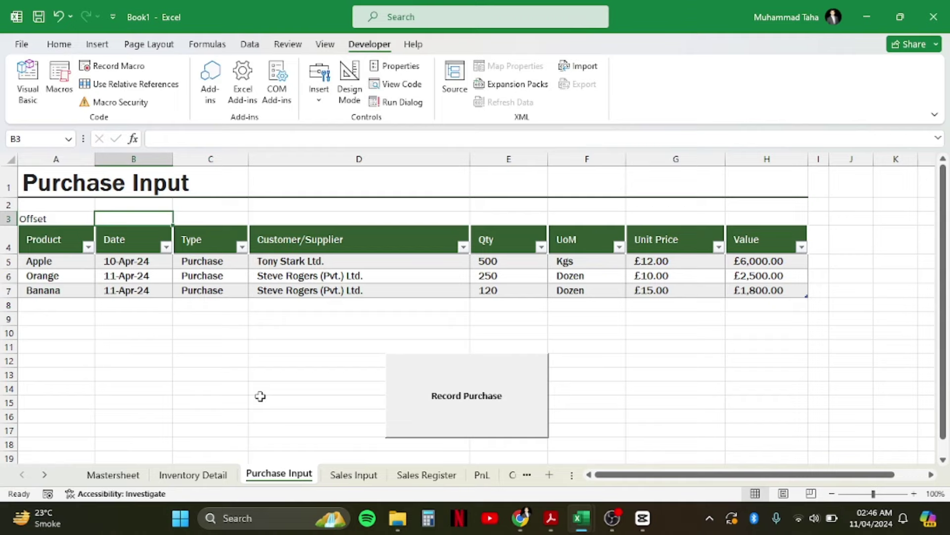
text(0,1)
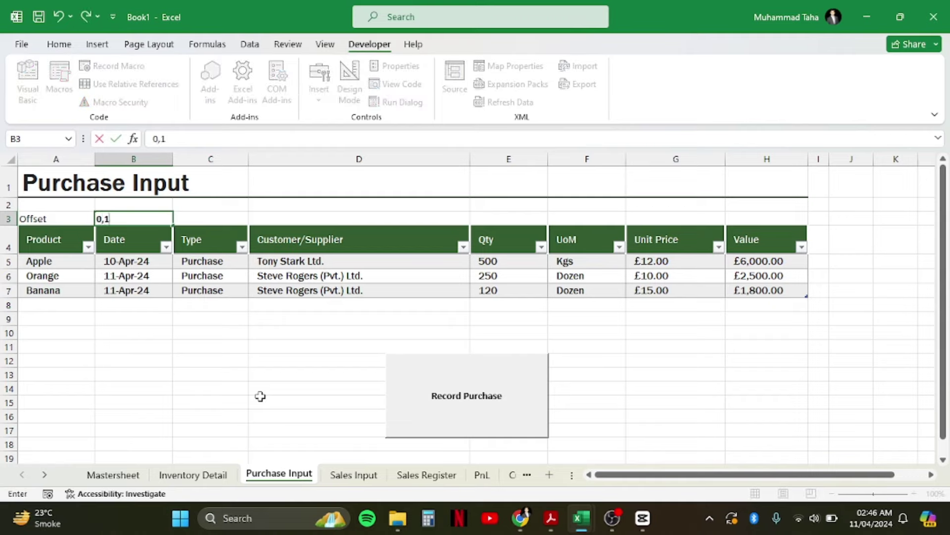
key(Tab)
key(Left)
key(Left)
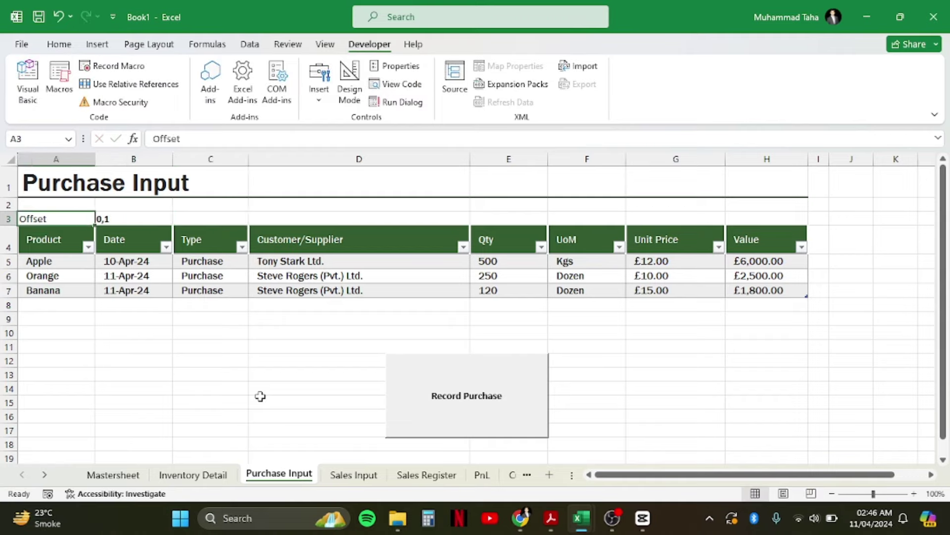
key(Right)
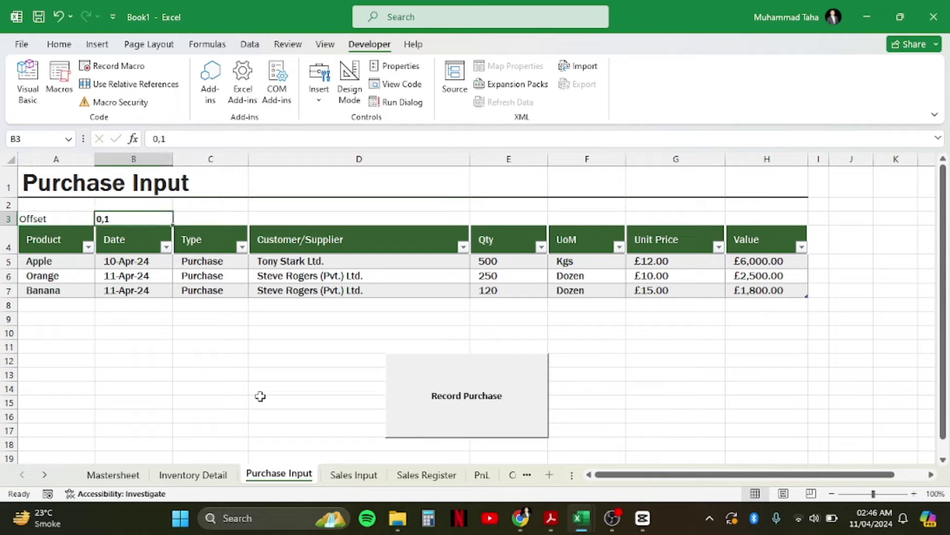
key(Right)
Enter 0,2 in C3 and 0,3 in D3, then glance at Inventory Detail.
text(0,)
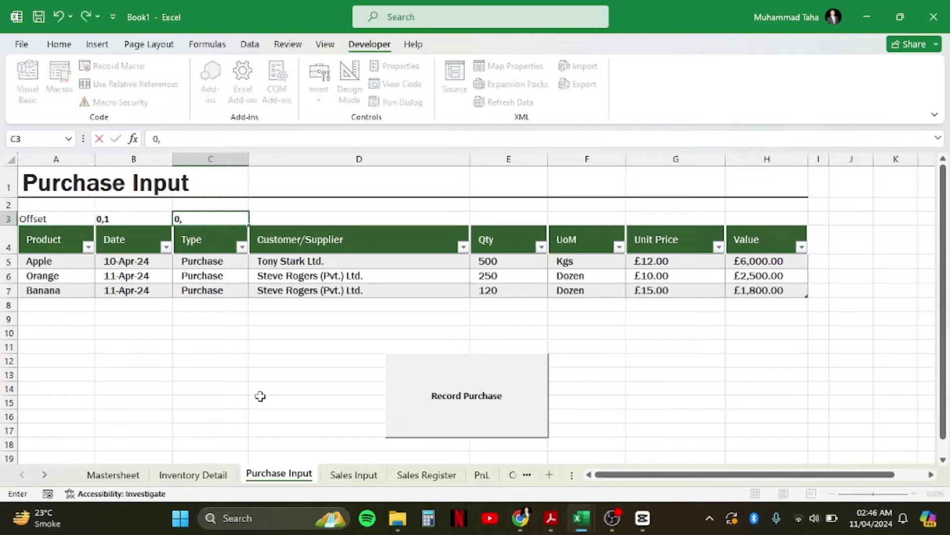
text(2)
key(Right)
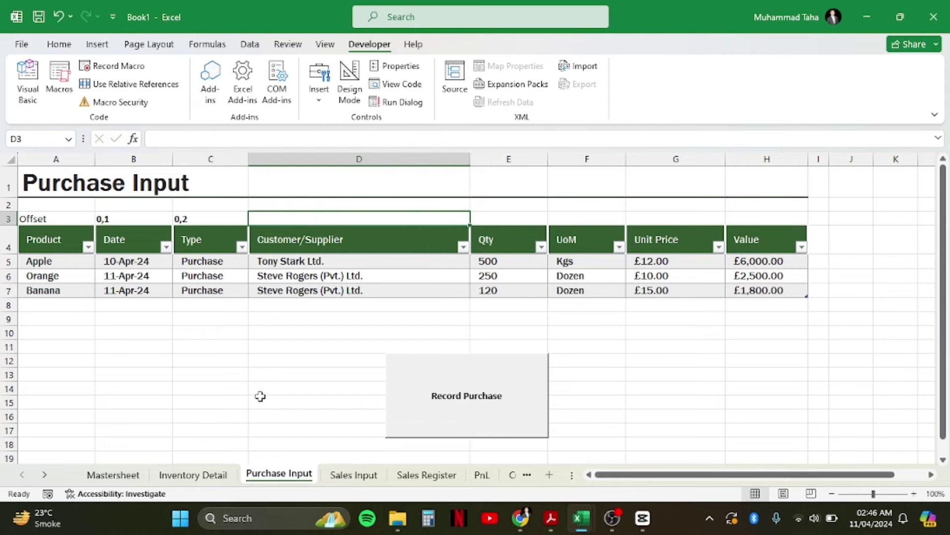
text(0,3)
key(Right)
key(Left)
key(Left)
key(Left)
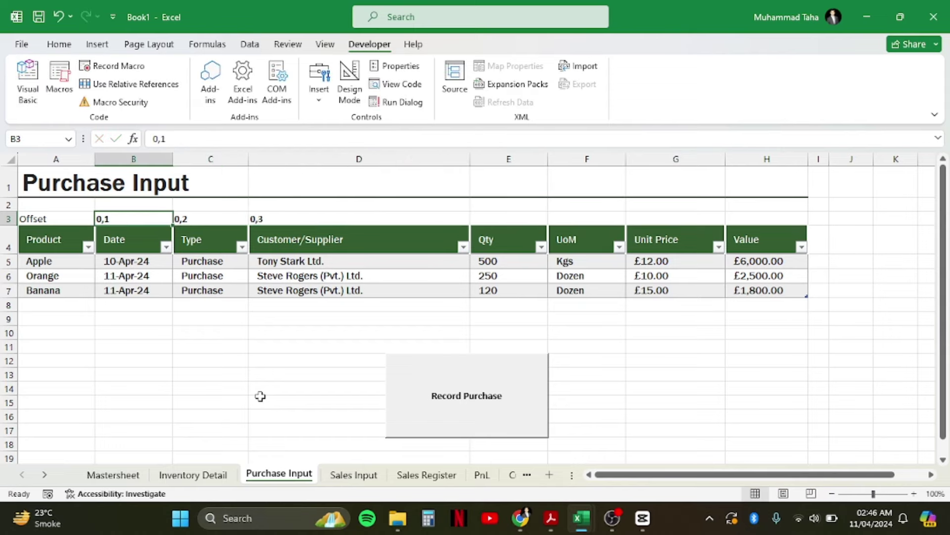
key(ctrl+Page_Up)
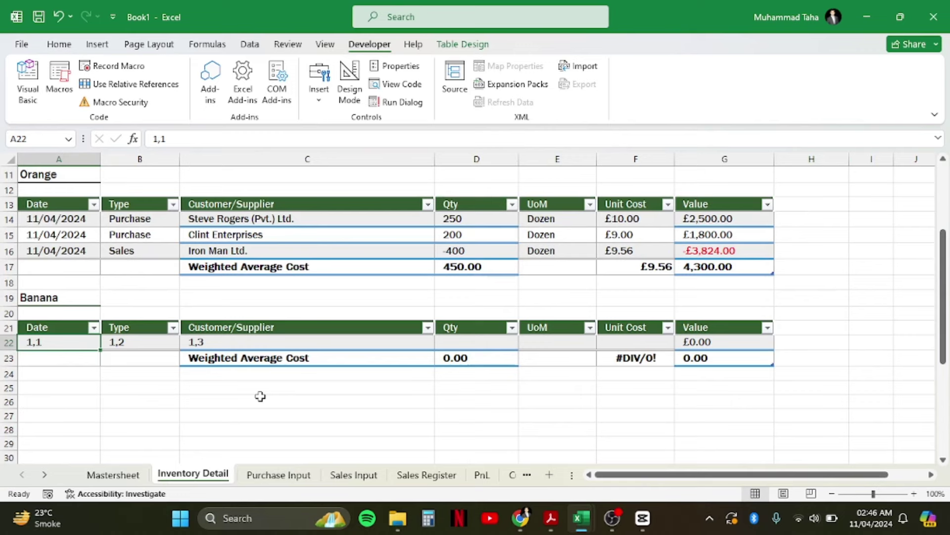
key(ctrl+Page_Down)
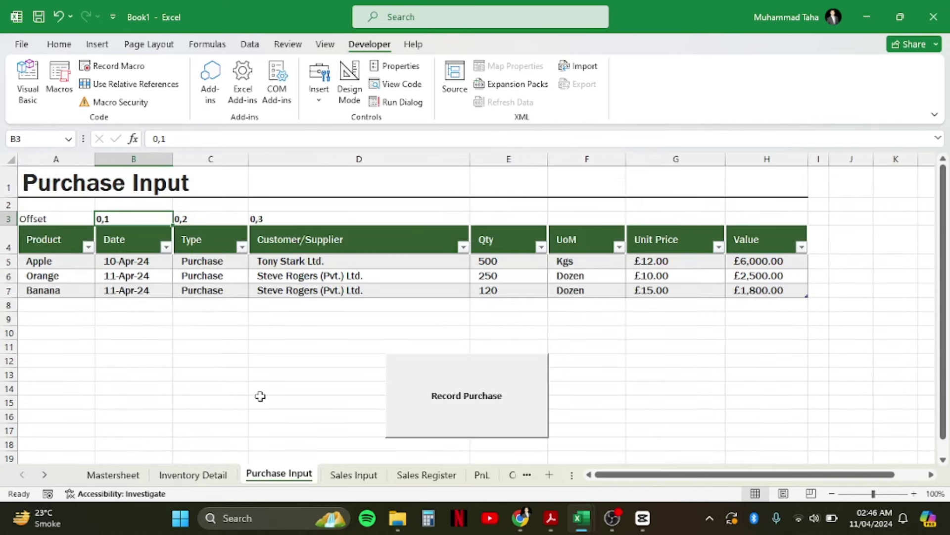
key(Down)
key(Down)
key(Down)
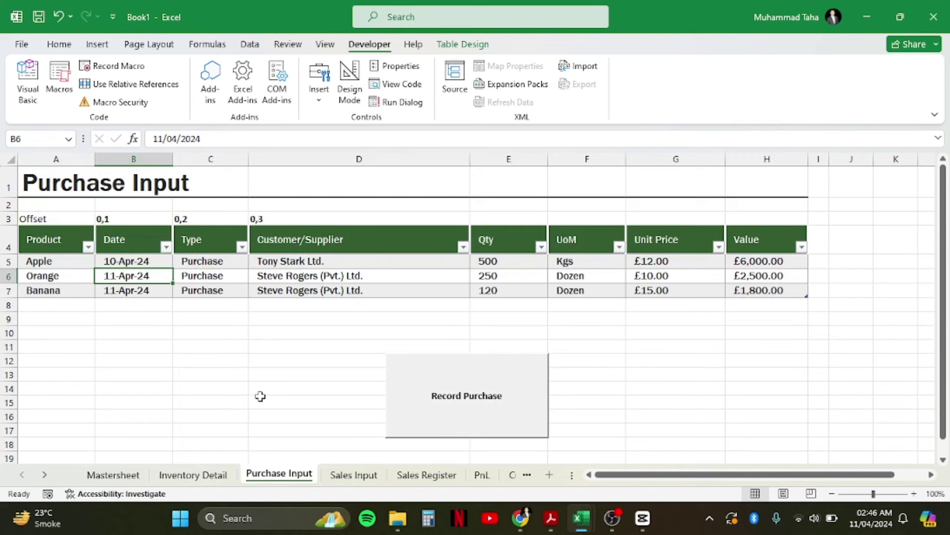
key(alt+Tab)
Check the Date line's Offset arguments against Banana Type cell B22 showing 1,2.
key(Left)
key(Left)
key(Left)
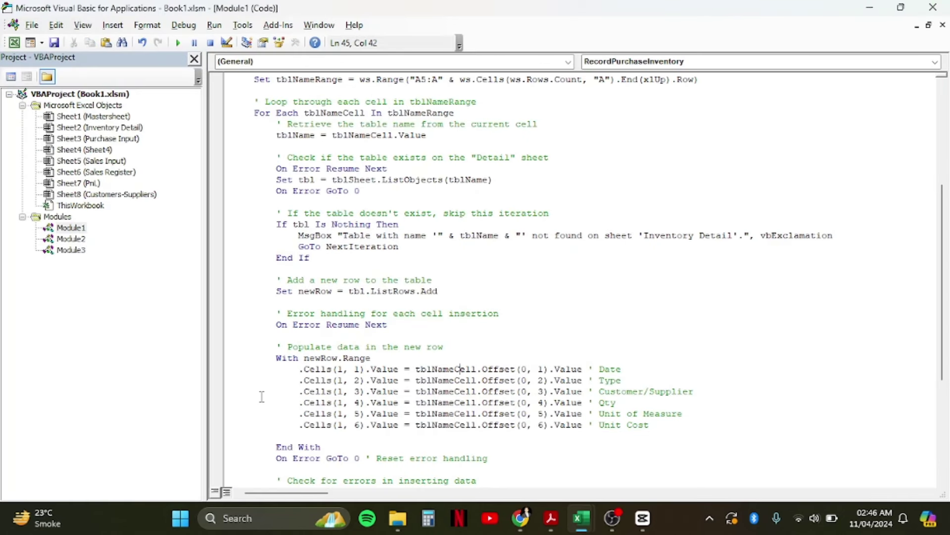
key(Right)
key(Right)
key(Right)
key(Right)
key(Right)
key(Right)
key(Down)
key(ctrl+Left)
key(ctrl+Left)
key(alt+F11)
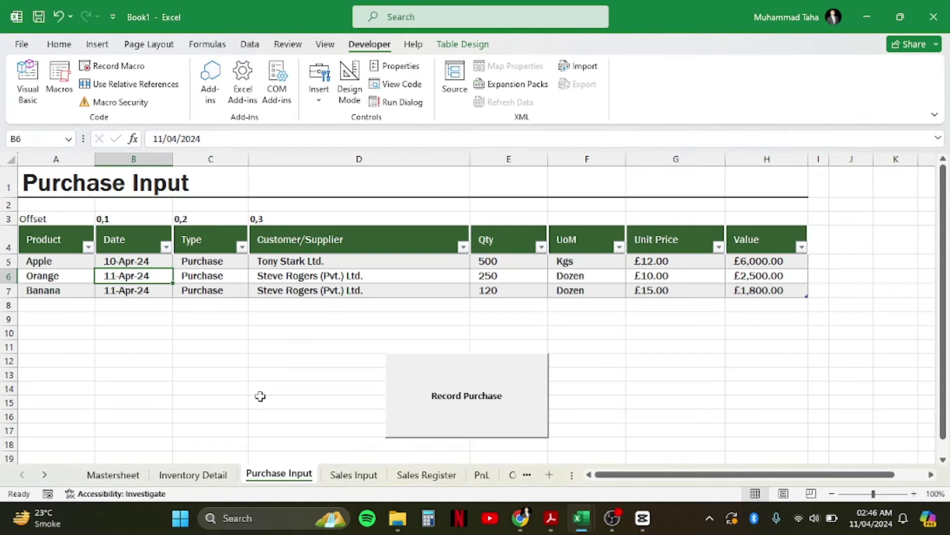
key(Right)
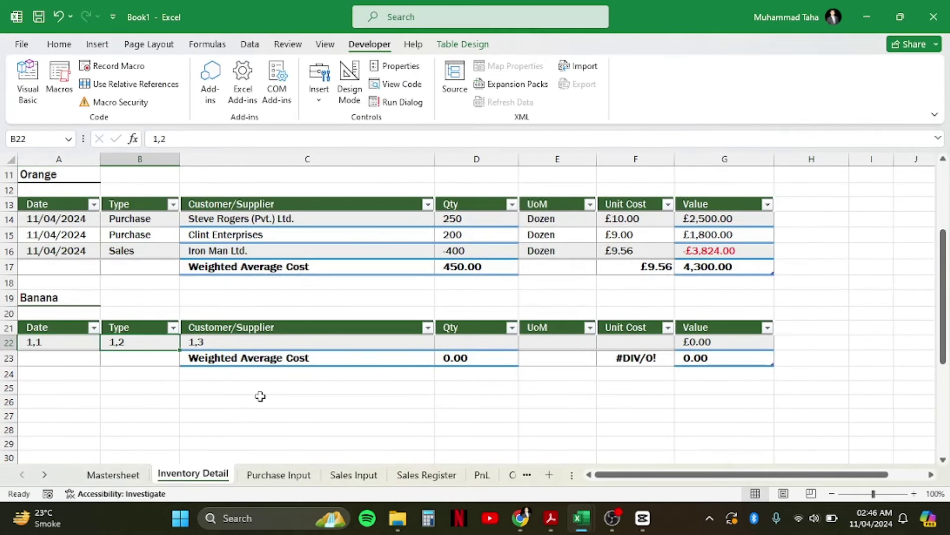
key(Up)
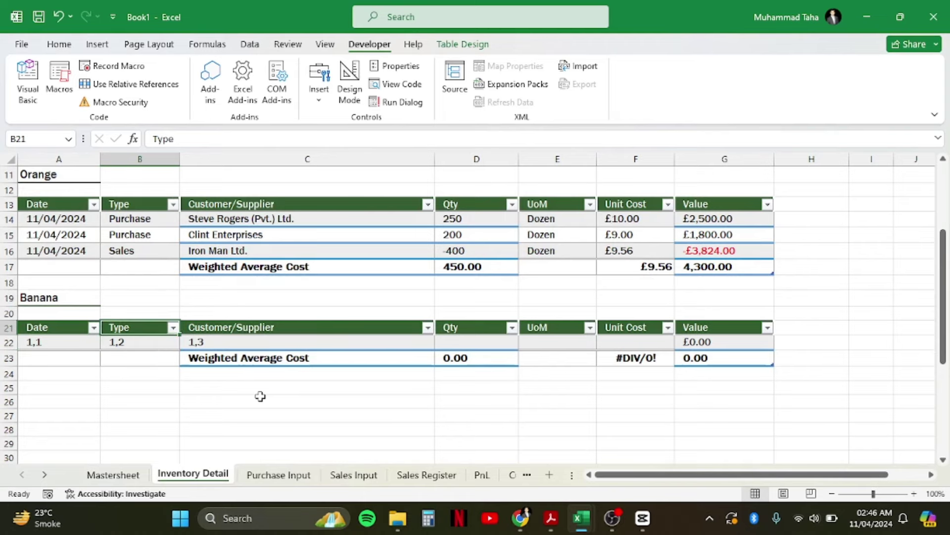
key(Down)
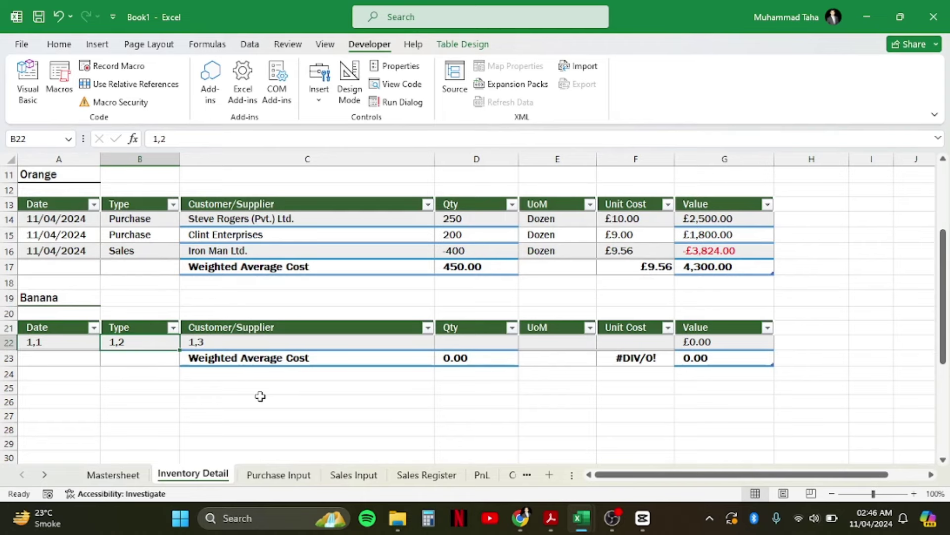
Match the 0,2 label in C3 with the Type line's Offset 0, 2 arguments.
key(ctrl+Page_Down)
key(Right)
key(Up)
key(Up)
key(Up)
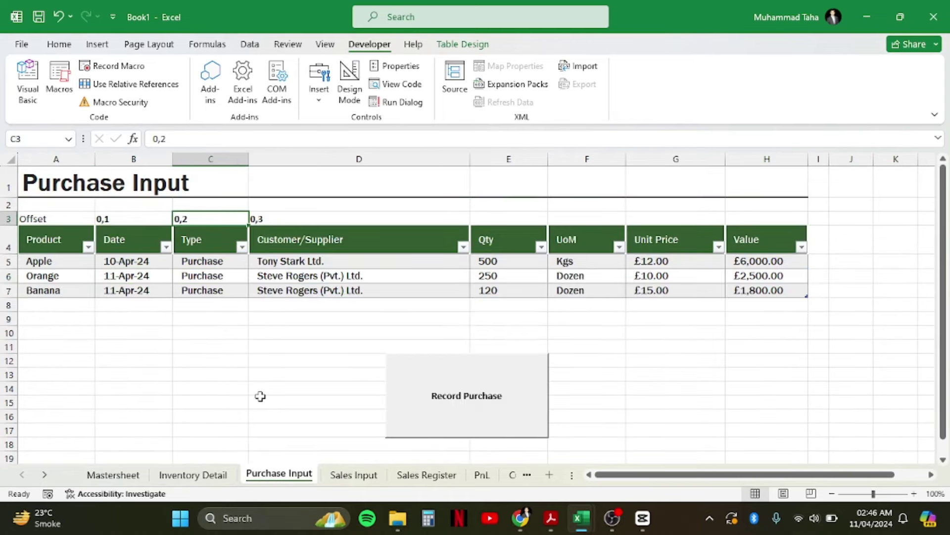
key(Down)
key(Down)
key(alt+F11)
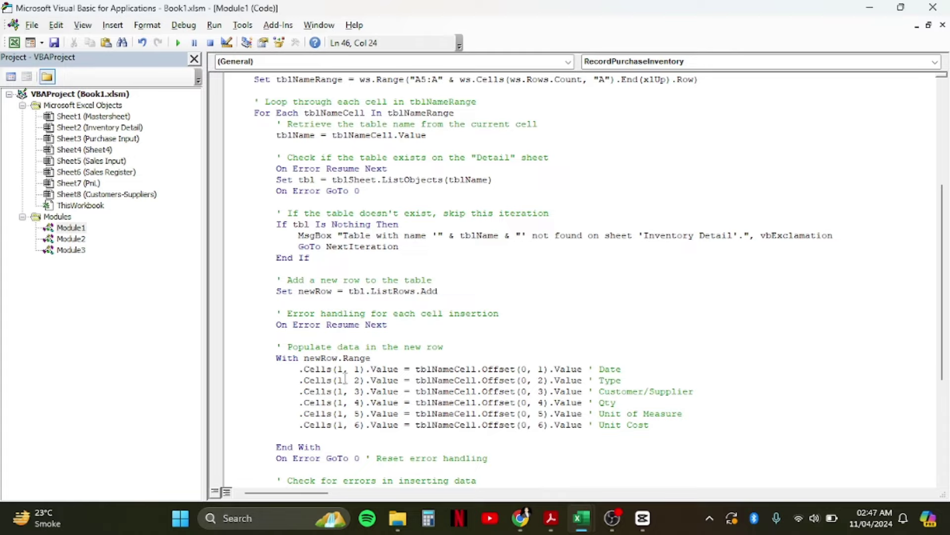
key(ctrl+Right)
key(ctrl+Right)
key(ctrl+Right)
key(ctrl+Right)
key(ctrl+Right)
key(shift+Right)
key(shift+Right)
key(shift+Right)
key(shift+Right)
key(Down)
Read down the macro past the Unit Cost line to Next tblNameCell.
key(Down)
key(Down)
key(Right)
key(Right)
key(Right)
key(Down)
key(Down)
key(Down)
key(Down)
key(Down)
key(Down)
key(Down)
key(Down)
key(Down)
key(Down)
key(Down)
key(Down)
key(Down)
key(End)
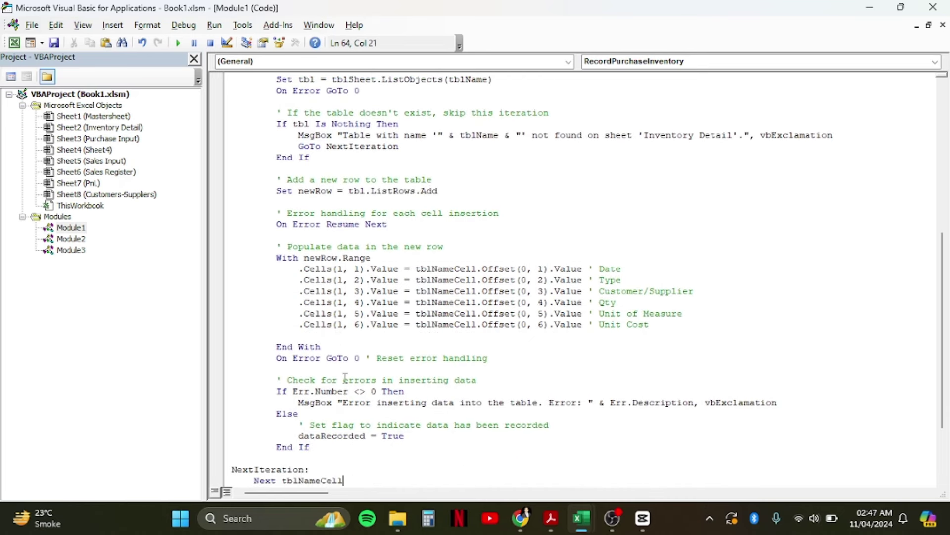
key(Down)
key(Down)
key(Down)
key(Down)
key(Down)
key(Down)
key(End)
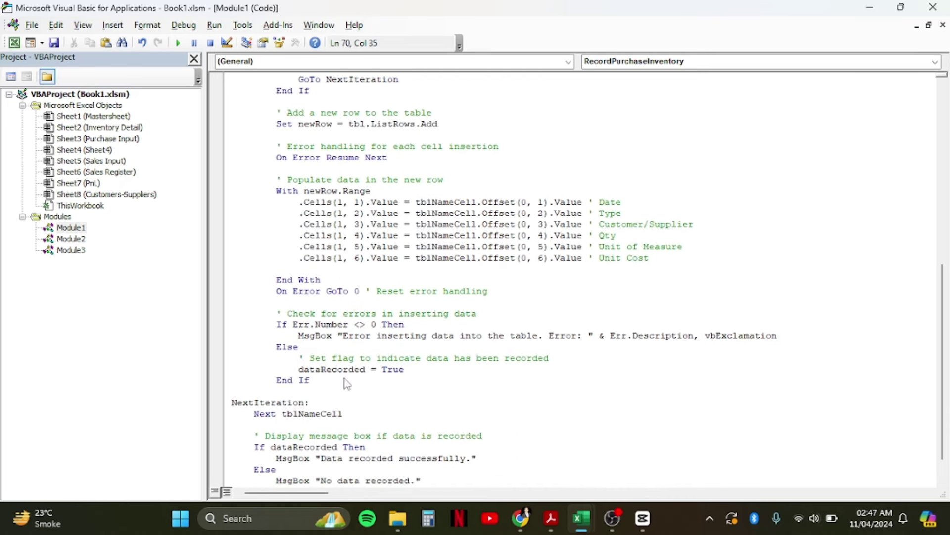
key(alt+F11)
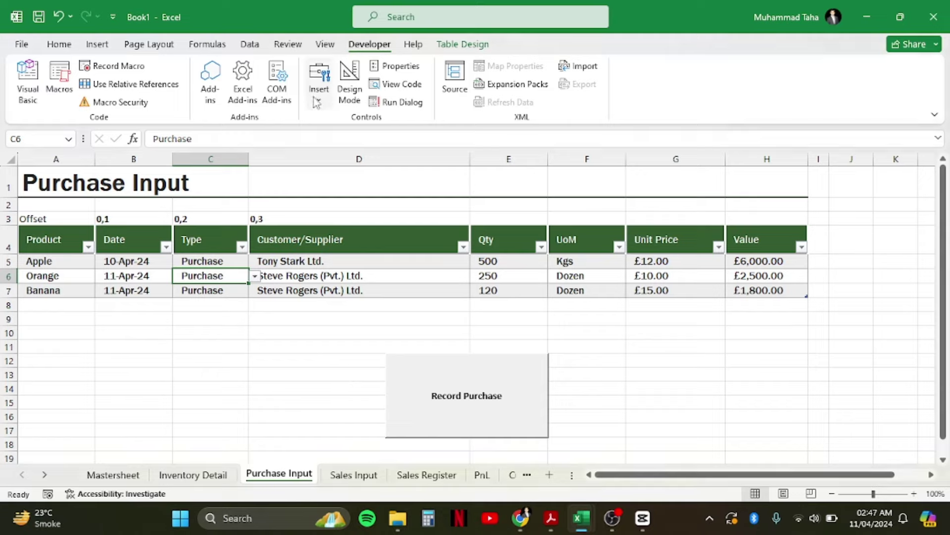
Run the Record Purchase macro and dismiss the 'Data recorded successfully' message.
click(318, 79)
click(311, 191)
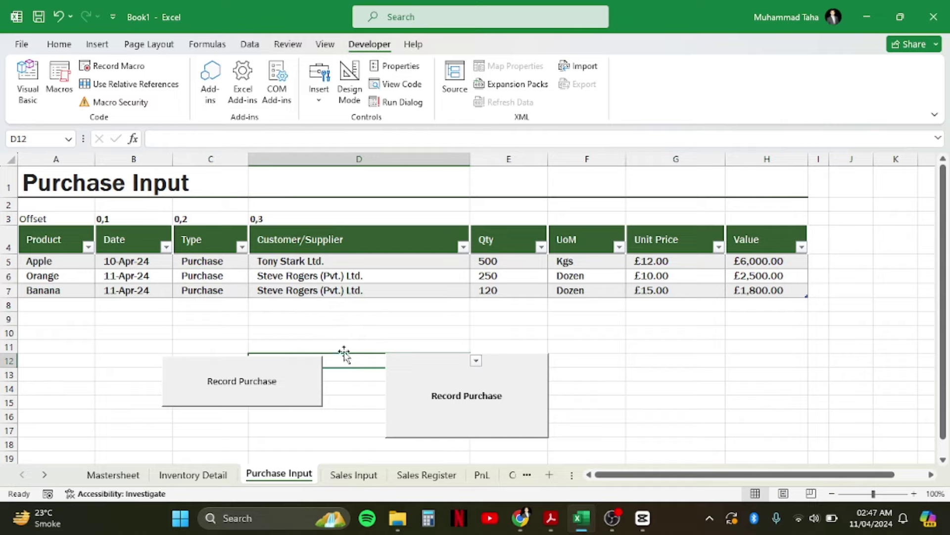
click(292, 396)
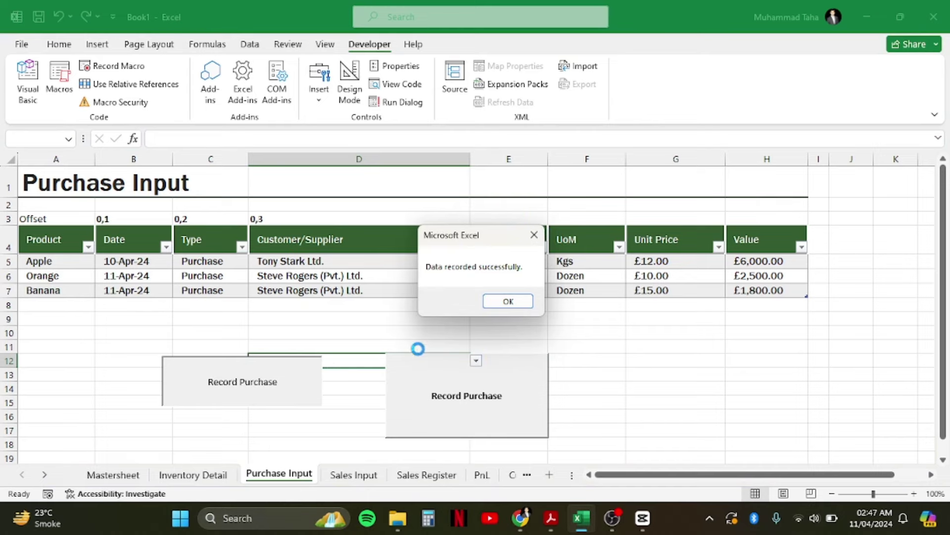
click(531, 302)
Delete the 1,1/1,2/1,3 placeholder row from the Inventory Detail Banana table.
key(ctrl+Page_Up)
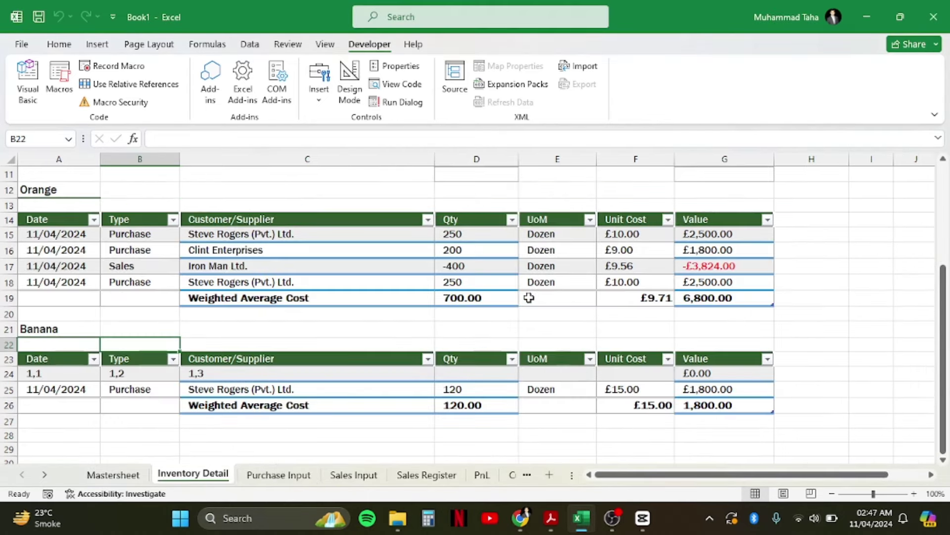
key(Down)
key(Down)
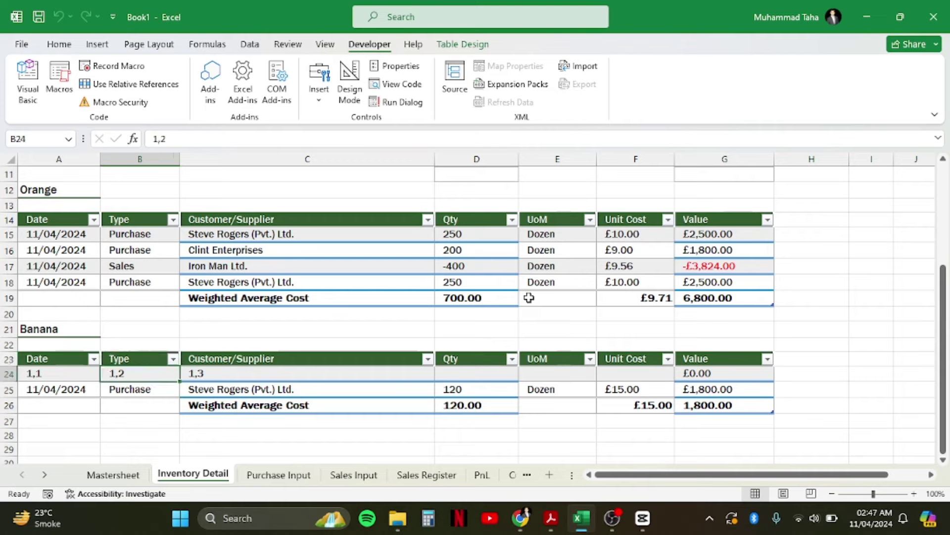
key(Down)
key(Up)
key(shift+space)
key(ctrl+minus)
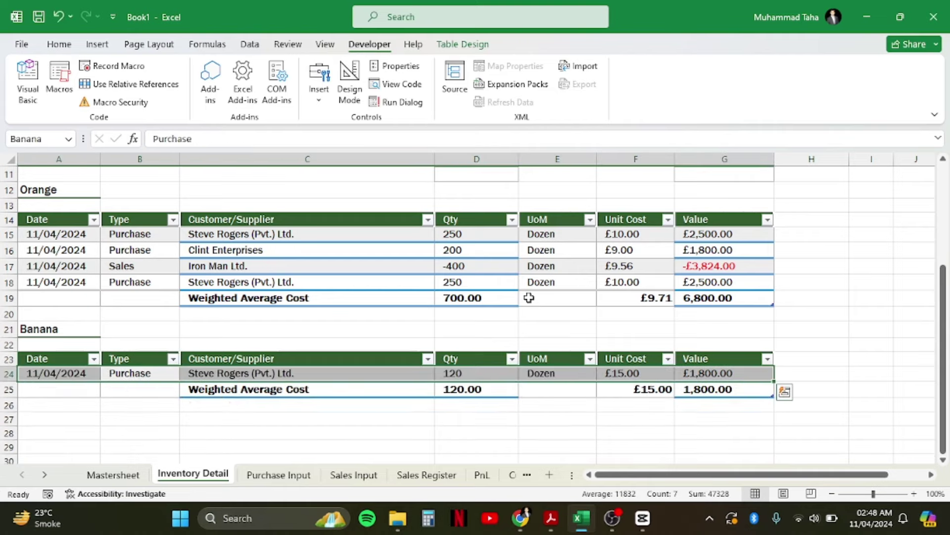
key(Left)
key(Right)
key(Right)
key(Right)
Check the new Orange and Apple purchase rows and the Apple quantity total.
key(Up)
key(Up)
key(Up)
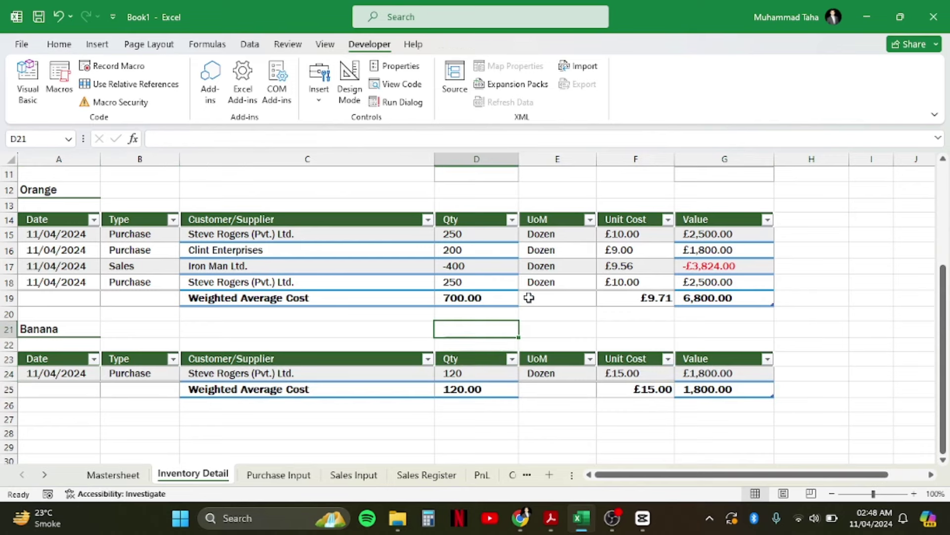
key(Up)
key(Up)
key(Up)
key(shift+space)
key(ctrl+Up)
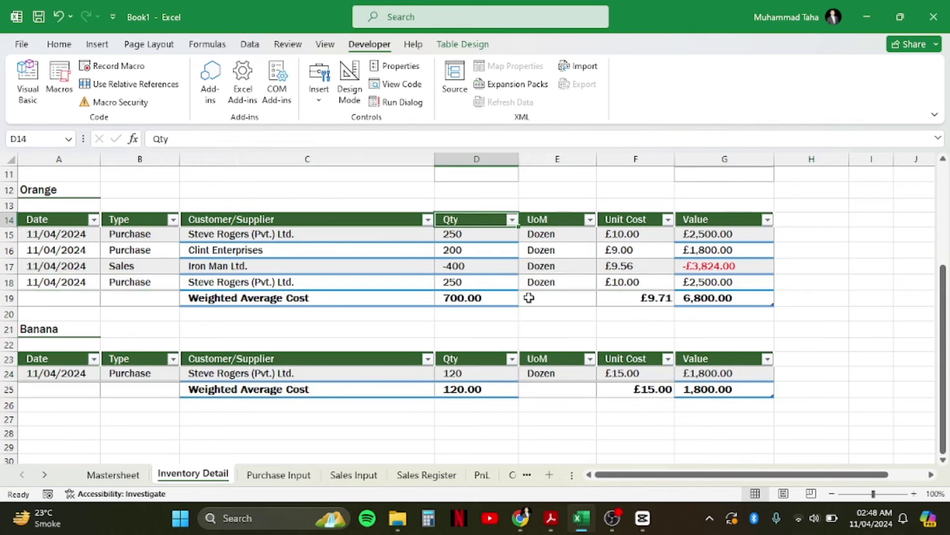
key(ctrl+Up)
key(ctrl+Up)
key(Down)
key(Down)
key(Down)
key(Down)
key(shift+space)
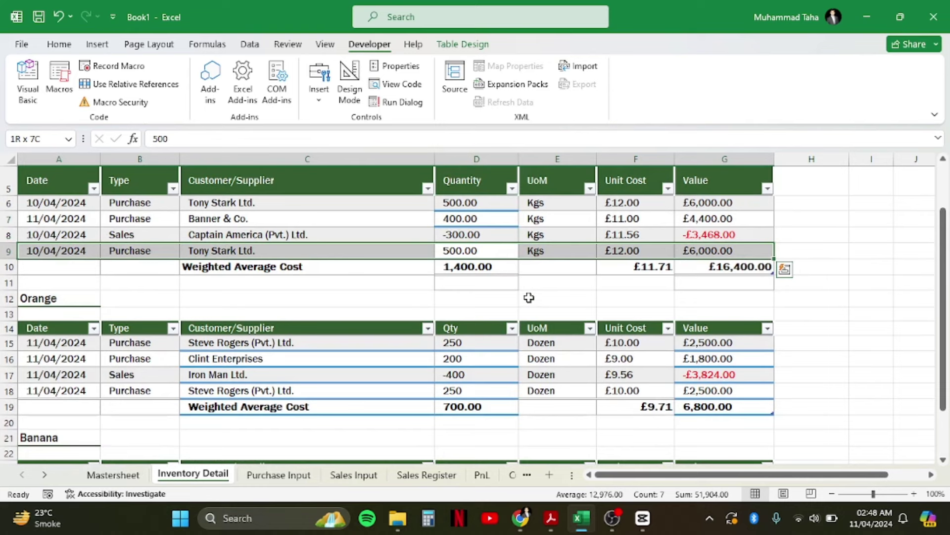
key(ctrl+q)
key(Escape)
key(Down)
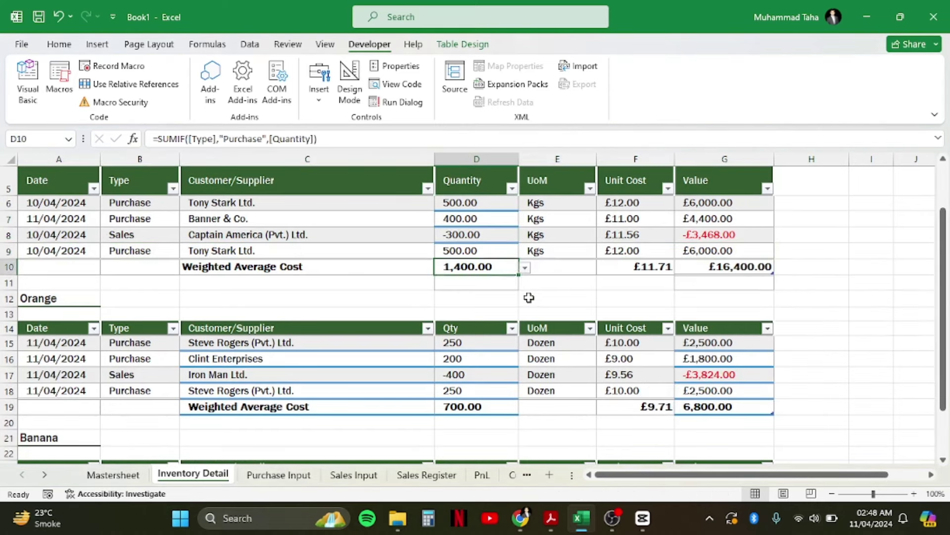
key(Down)
key(Left)
key(ctrl+Page_Down)
Set the Banana unit price in G7 to 16 and record the purchase rows.
key(Up)
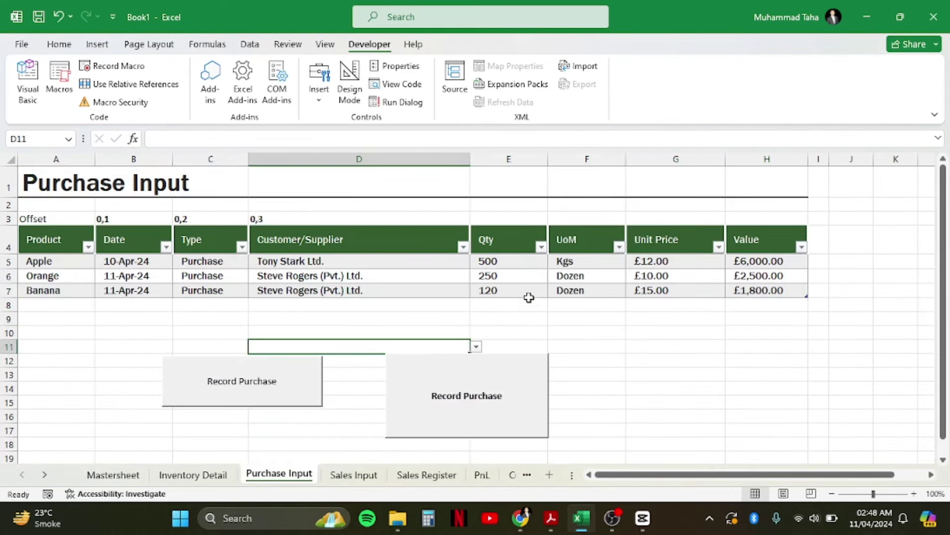
key(Up)
key(ctrl+Up)
key(Up)
key(Left)
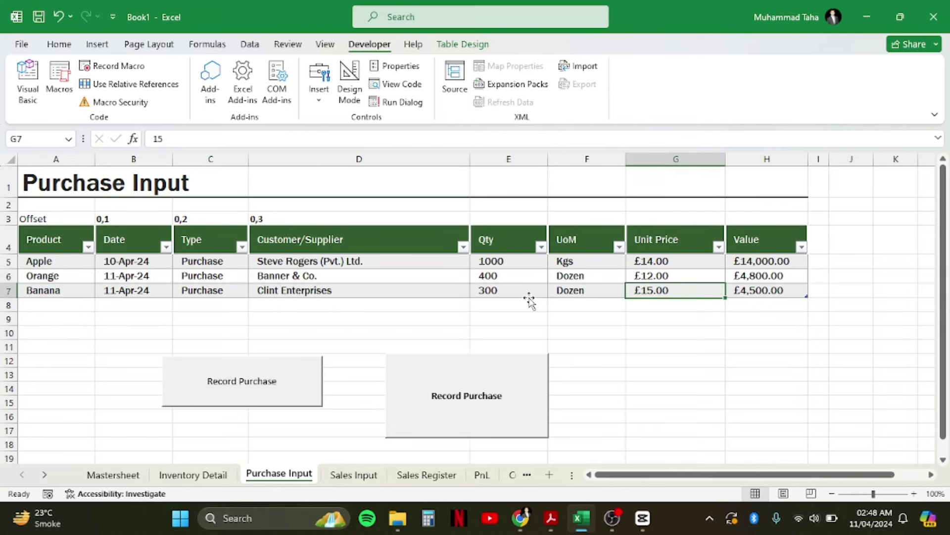
text(16)
key(Tab)
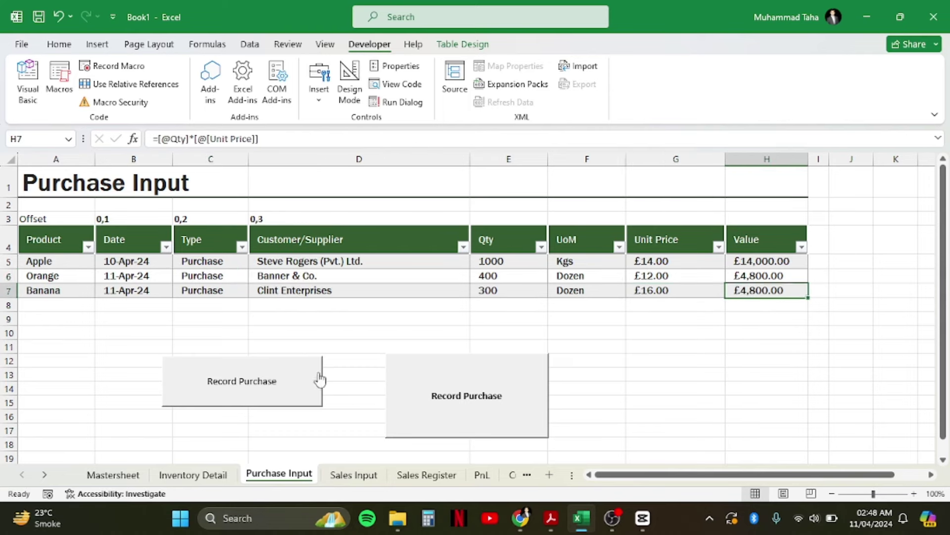
click(304, 391)
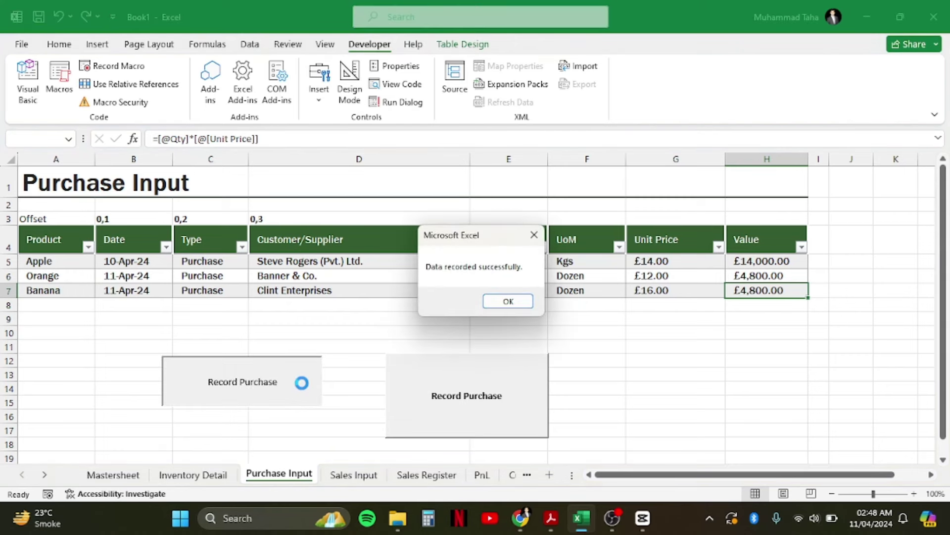
key(Return)
Review the newly added Apple and Orange purchase rows on Inventory Detail.
key(ctrl+Page_Up)
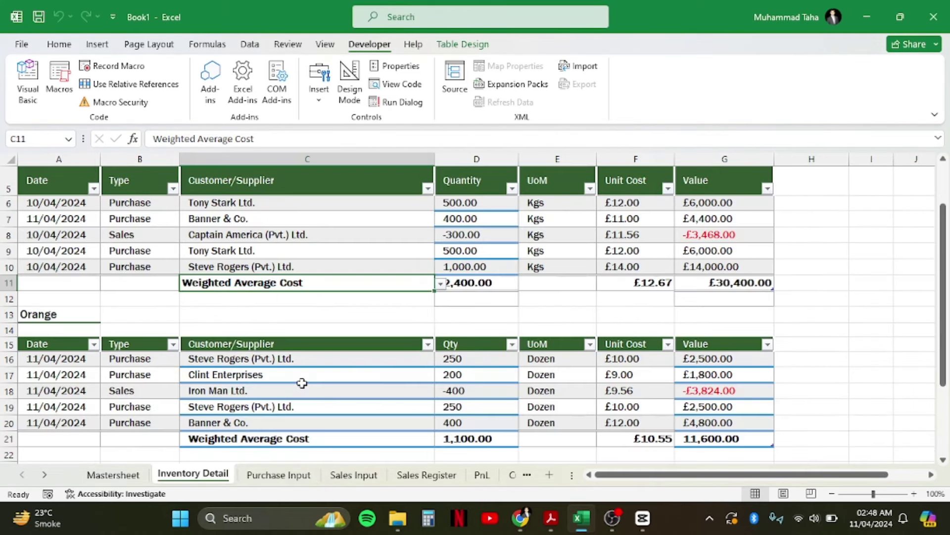
key(Down)
key(Up)
key(Up)
key(Up)
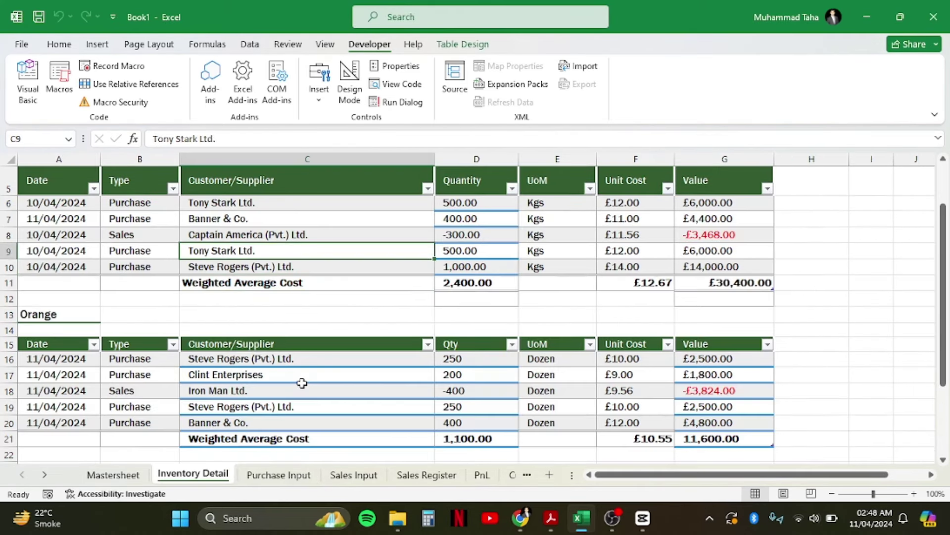
key(Down)
key(shift+space)
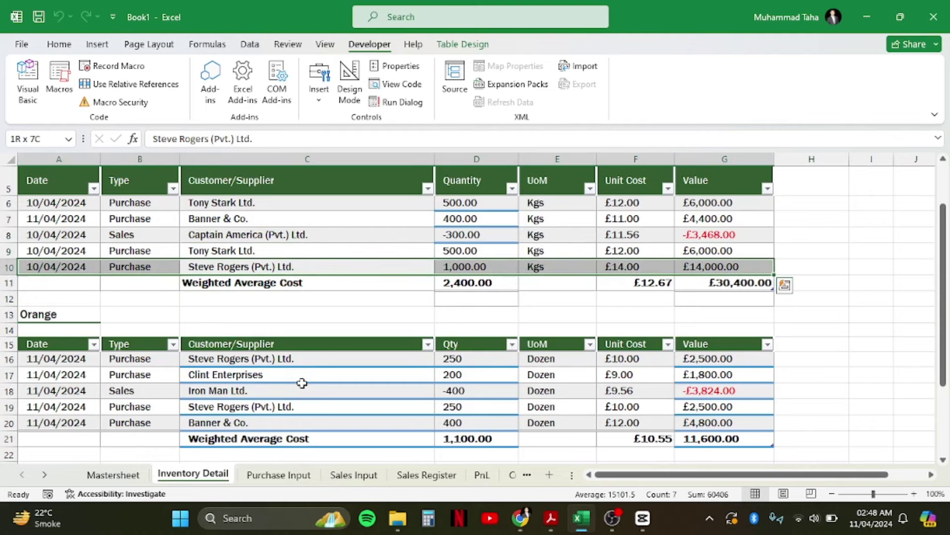
key(Down)
key(Down)
key(Down)
key(Down)
key(Down)
key(Down)
key(Down)
key(Down)
key(shift+space)
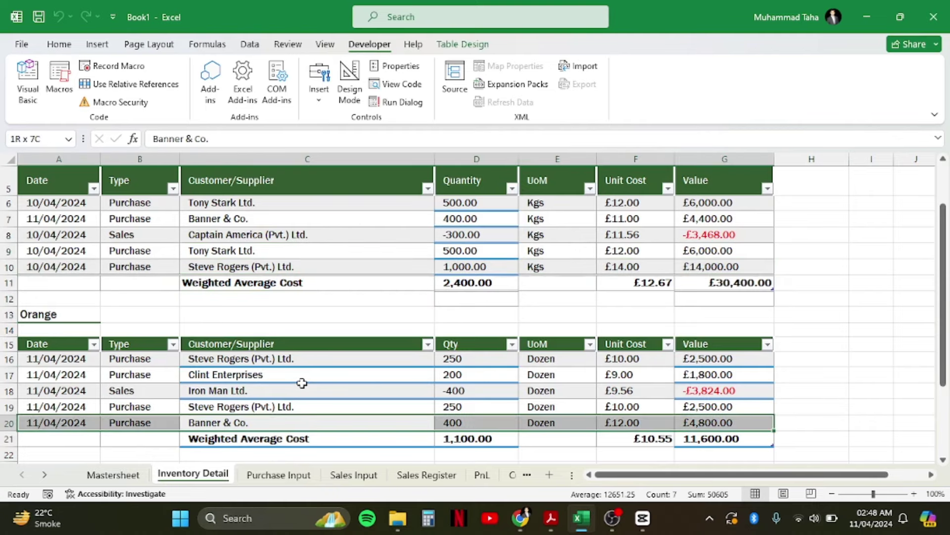
key(Down)
Check the new 300-Dozen Banana row and its £15.71 average unit cost formula.
key(Down)
key(Down)
key(Down)
key(Down)
key(Down)
key(Down)
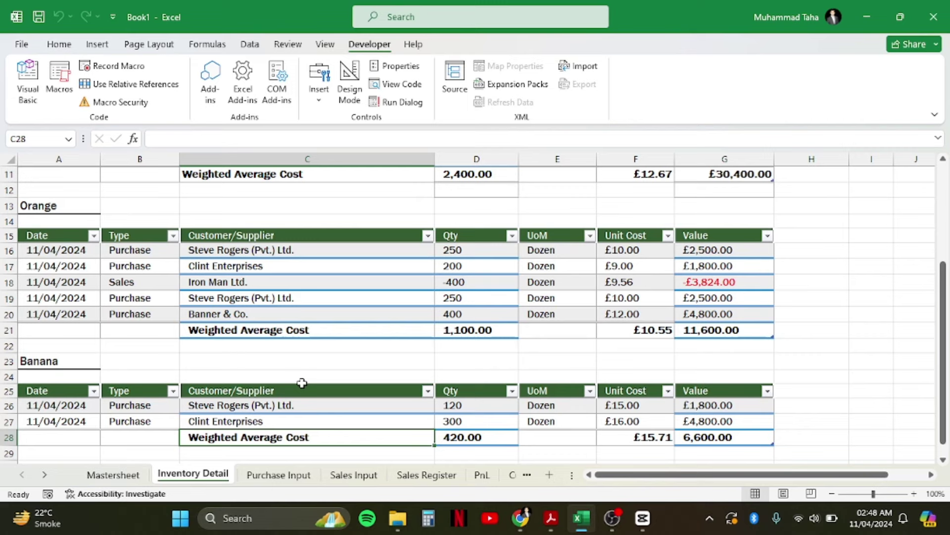
key(Up)
key(shift+space)
key(Down)
key(Down)
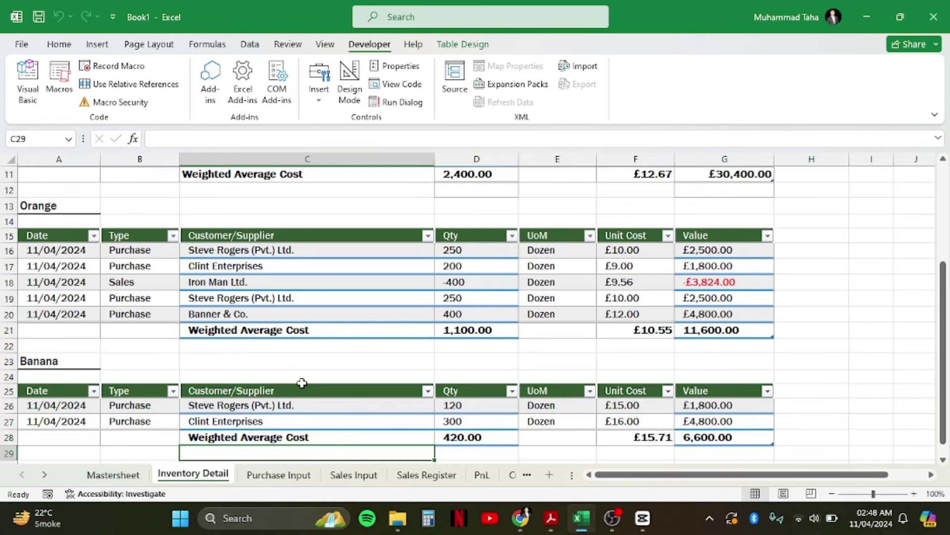
key(Up)
key(Right)
key(Right)
key(Right)
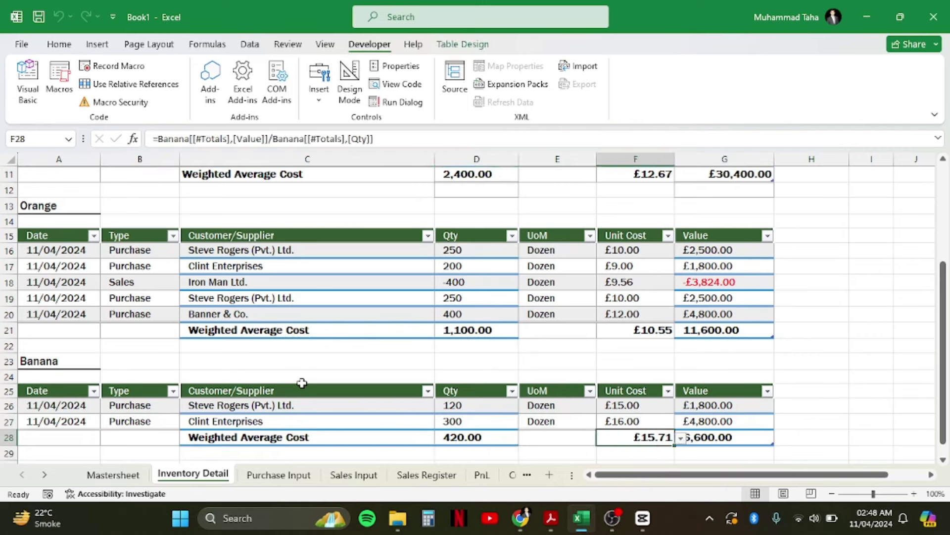
key(Right)
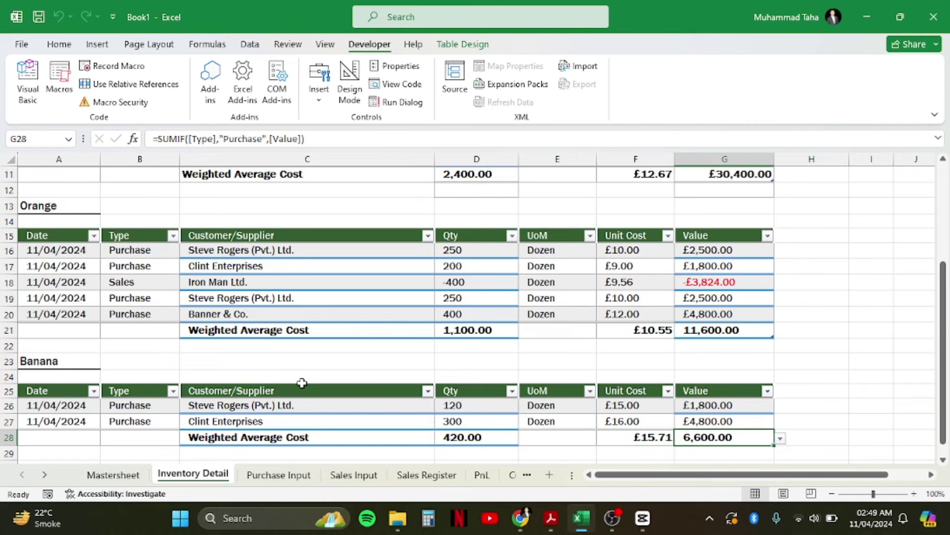
key(ctrl+Page_Down)
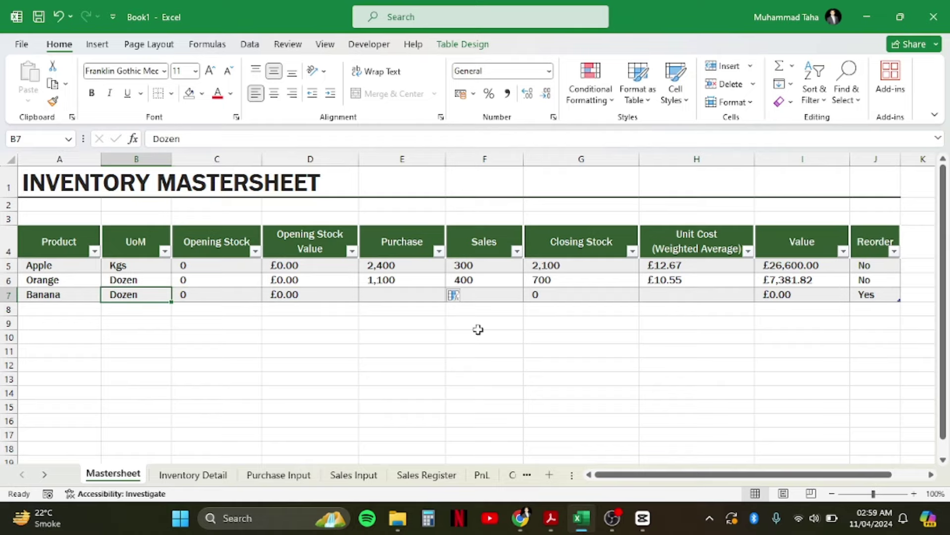
Link Mastersheet Banana Purchase E7 to =Banana[[#Totals],[Qty]], showing 420.
key(Right)
key(Right)
key(Right)
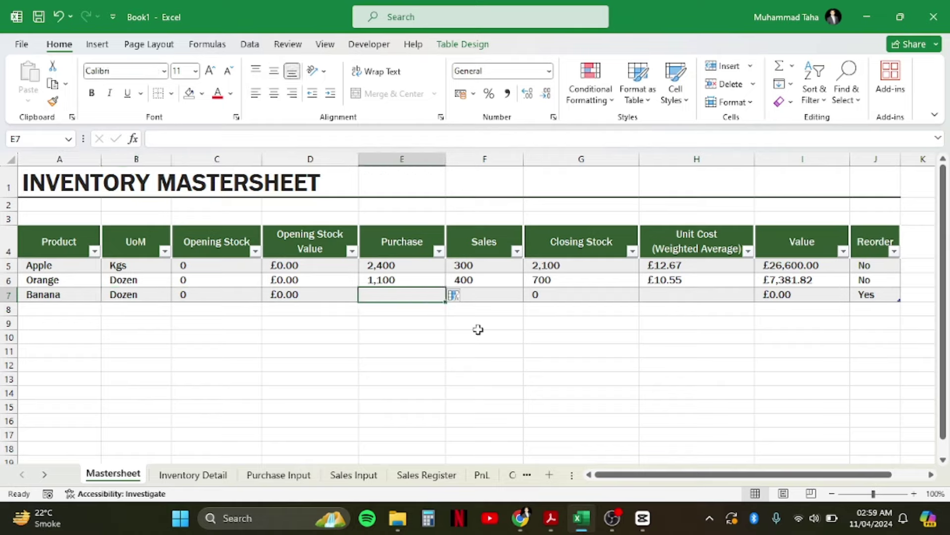
text(=)
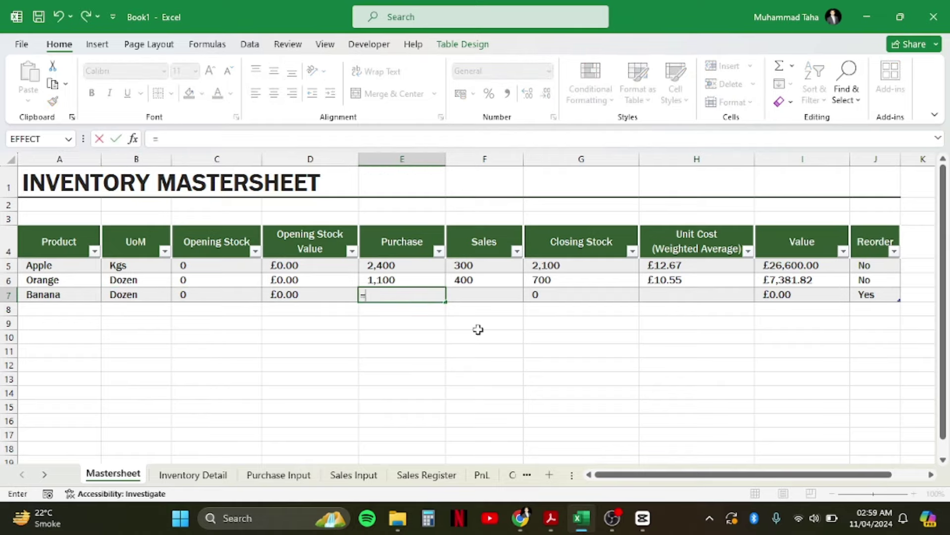
key(ctrl+Page_Down)
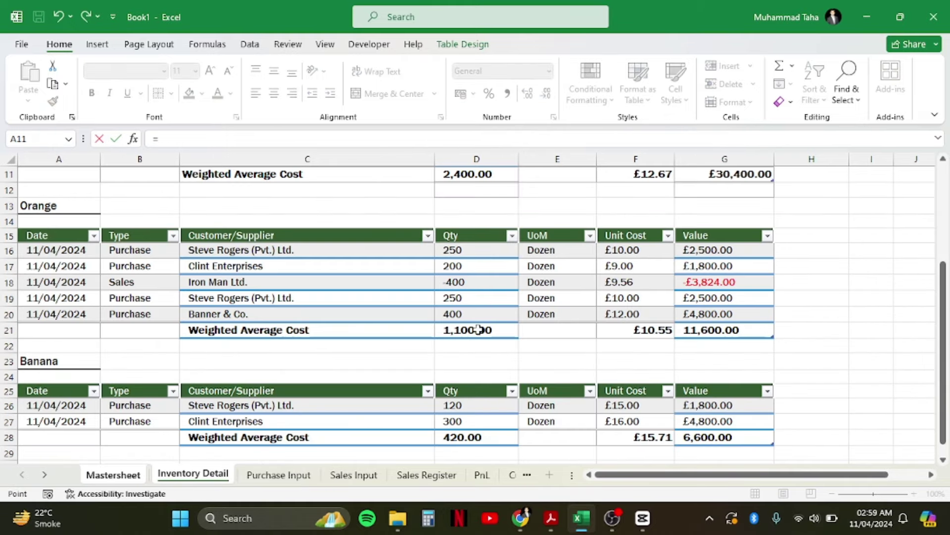
scroll(478, 329, down, 1)
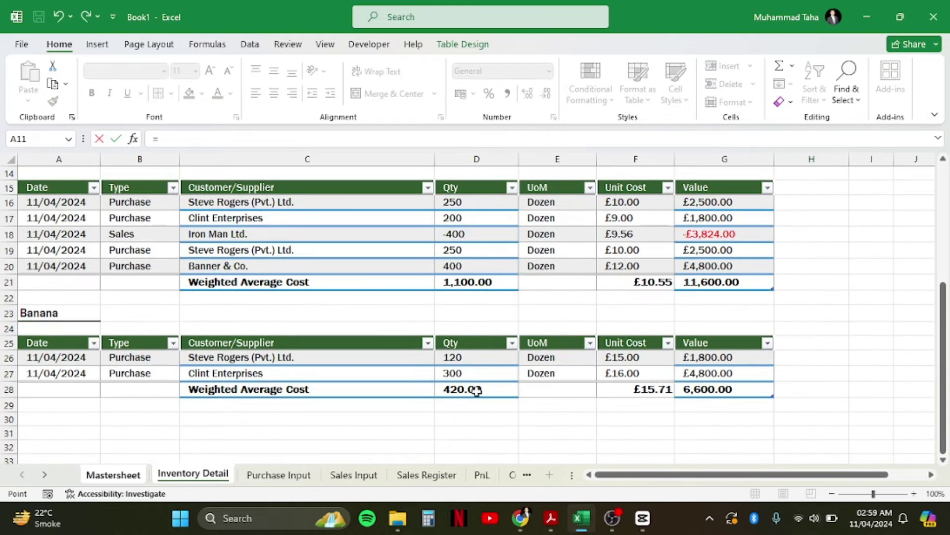
click(476, 390)
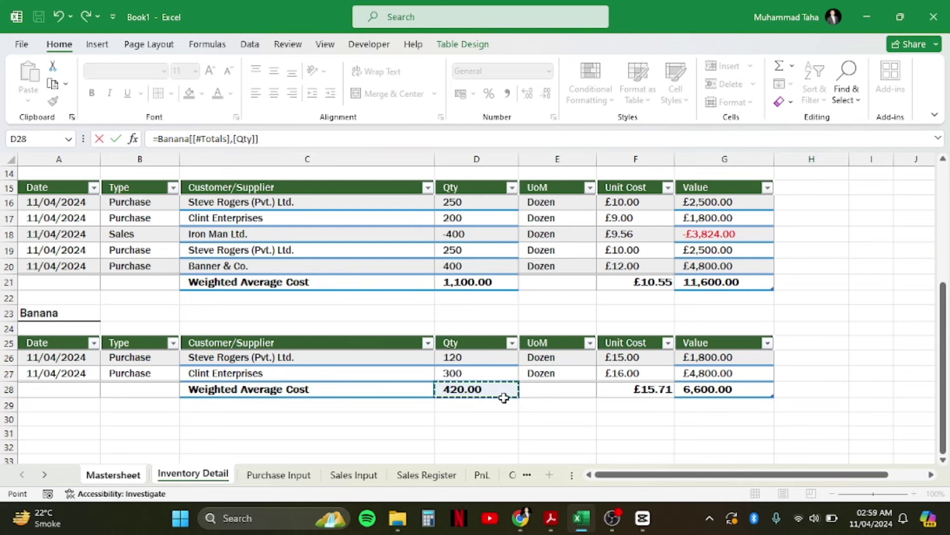
key(Return)
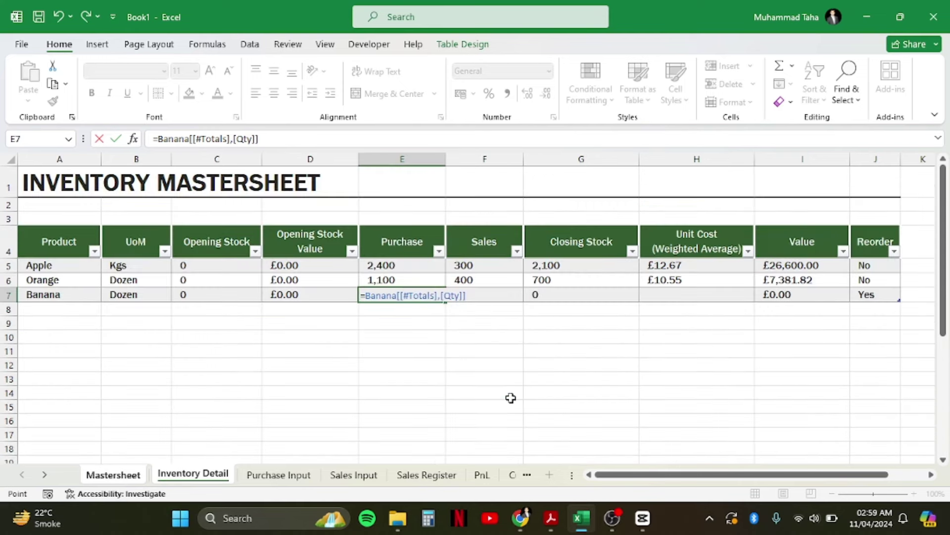
key(Up)
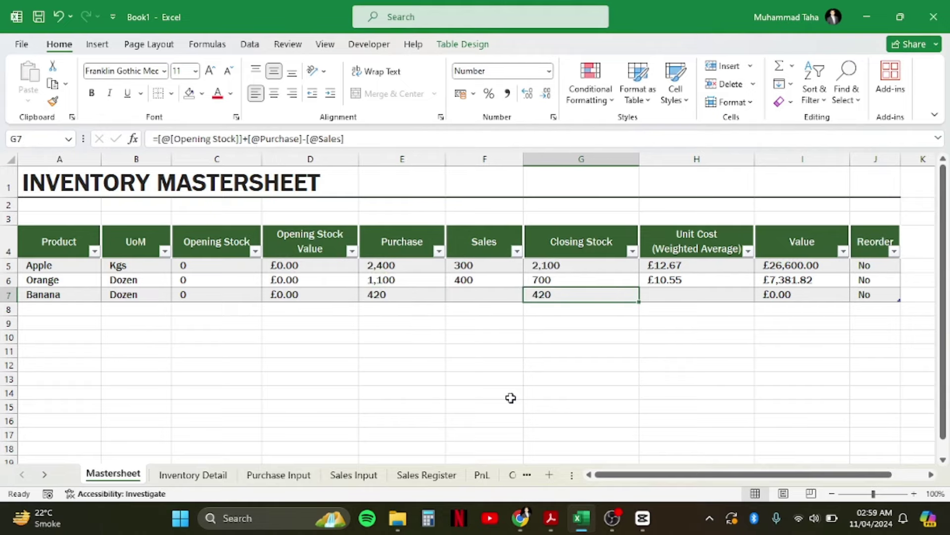
Link Banana Unit Cost H7 to =Banana[[#Totals],[Unit Cost]], giving £15.71 and £6,600.00 value.
key(Right)
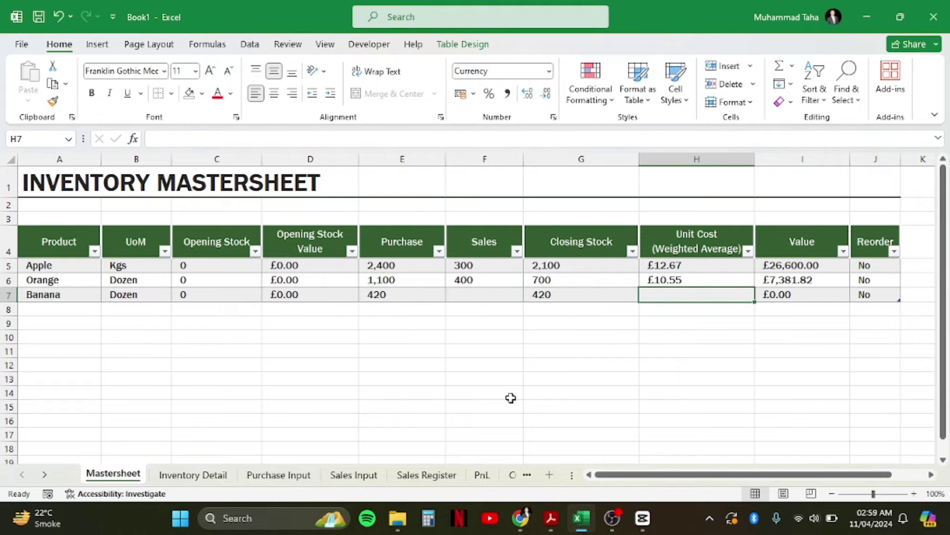
text(=)
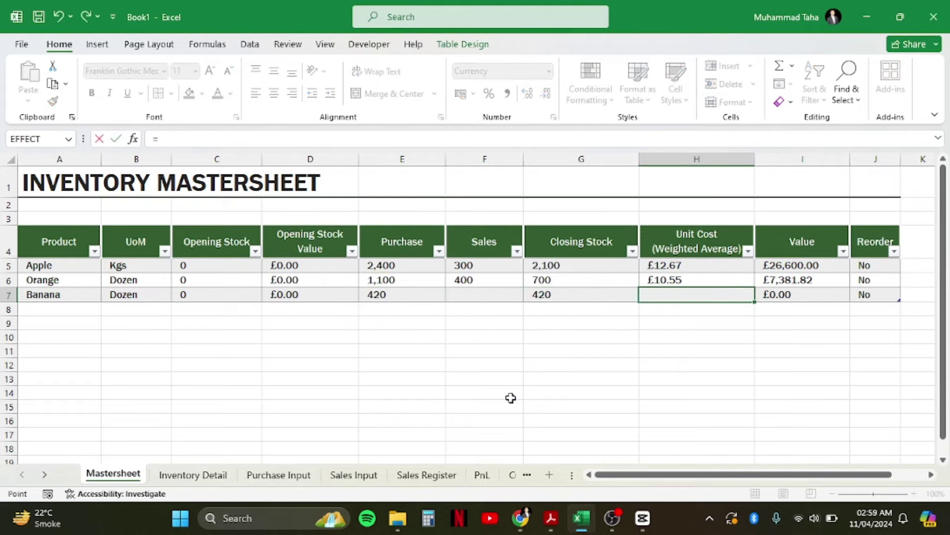
key(ctrl+Page_Down)
click(625, 390)
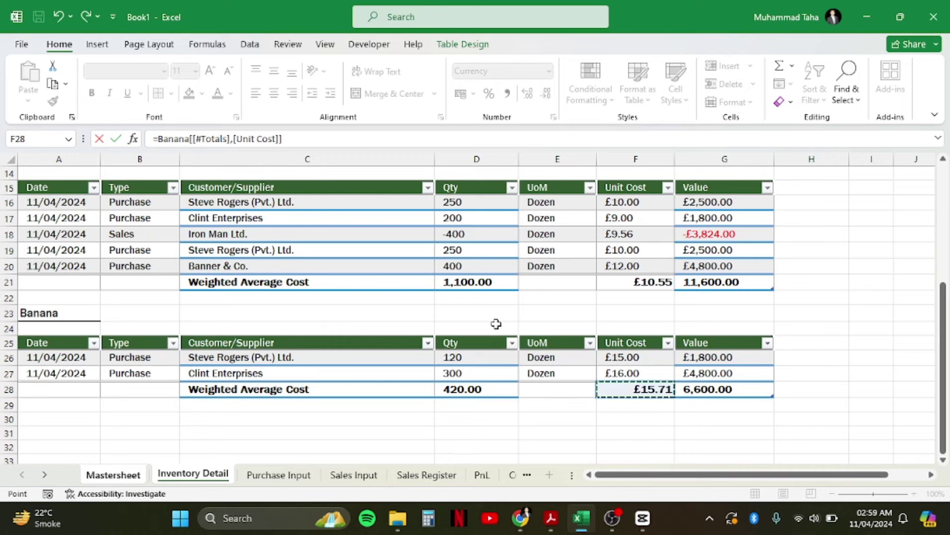
key(Return)
key(Up)
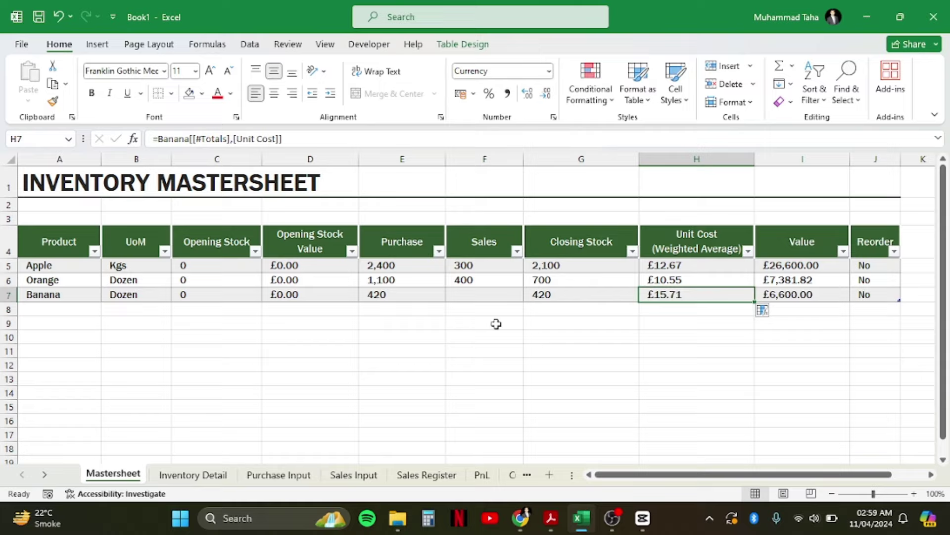
key(Right)
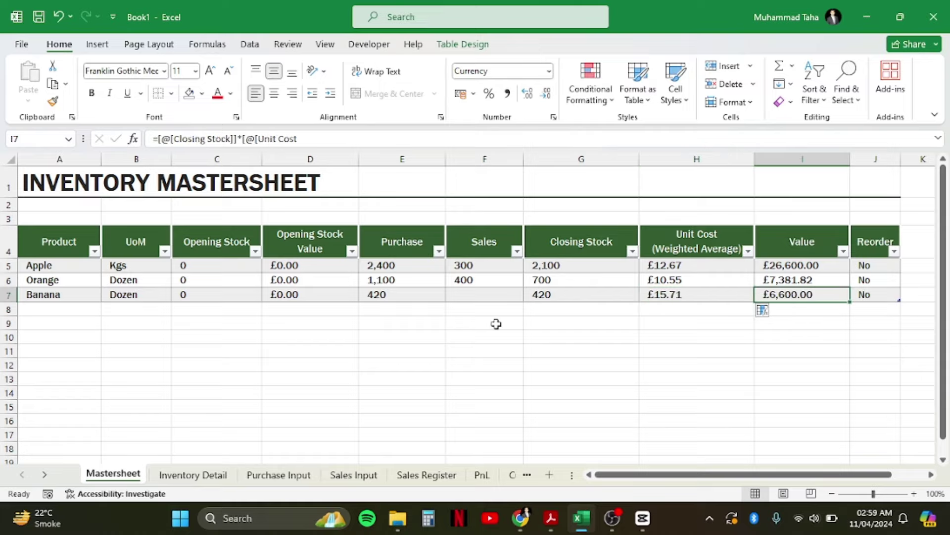
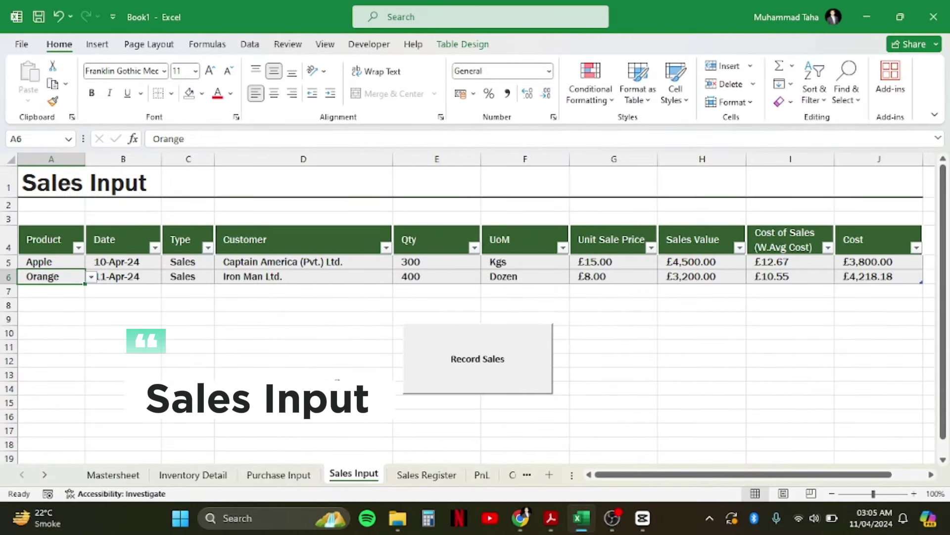
Start a Banana sale row below Orange with today's date (11-Apr-24) and type Sales.
key(Right)
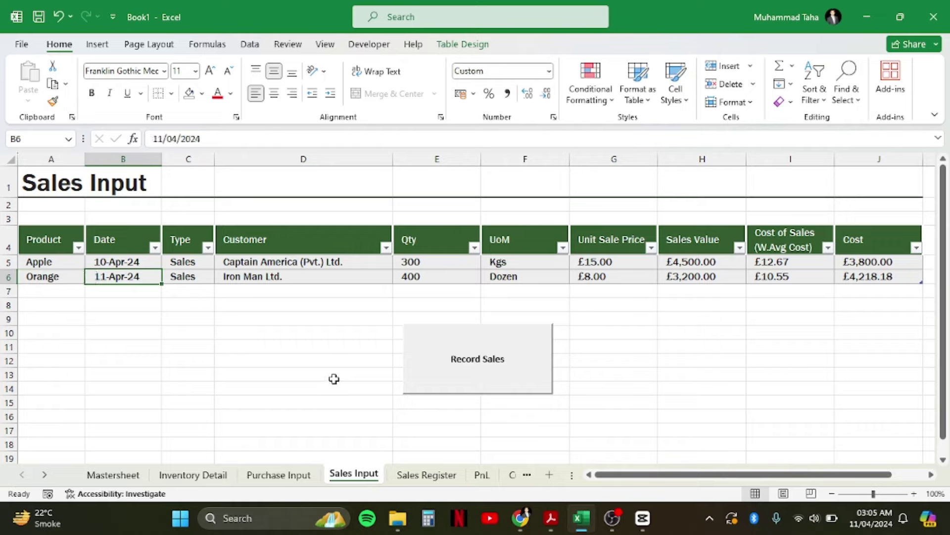
key(Left)
key(Down)
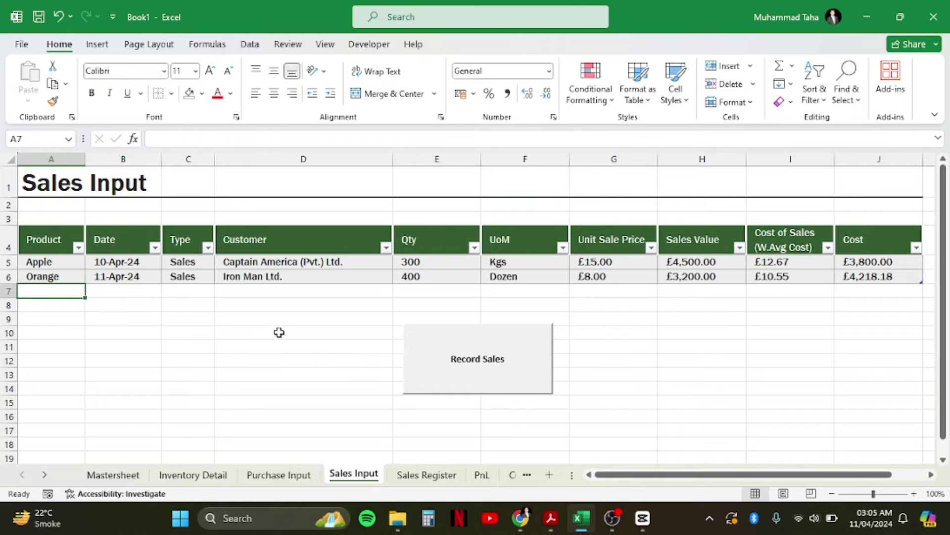
text(Banana)
key(Tab)
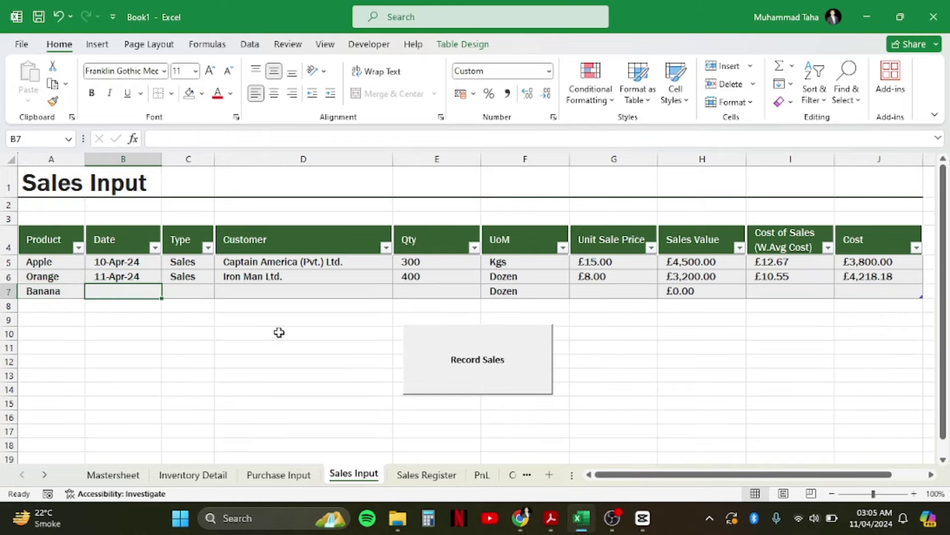
key(ctrl+semicolon)
key(Tab)
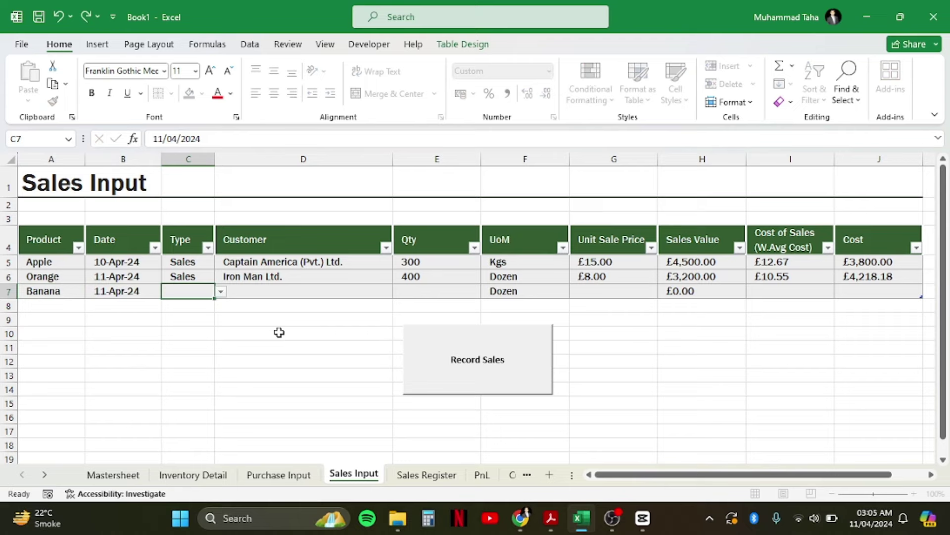
key(ctrl+d)
key(Tab)
Choose customer Hulk & Co., quantity 100 and unit sale price £20.00 for Banana.
key(alt+Down)
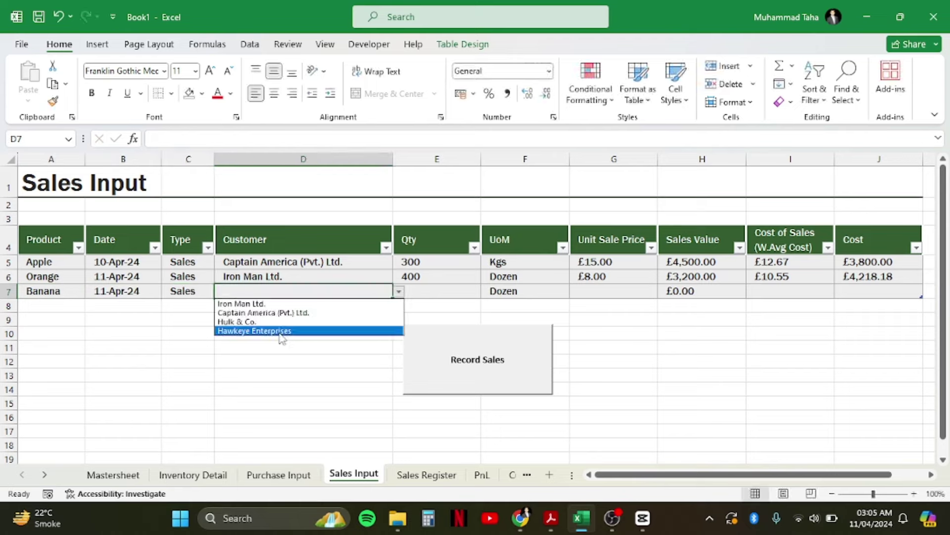
key(Up)
key(Return)
key(Tab)
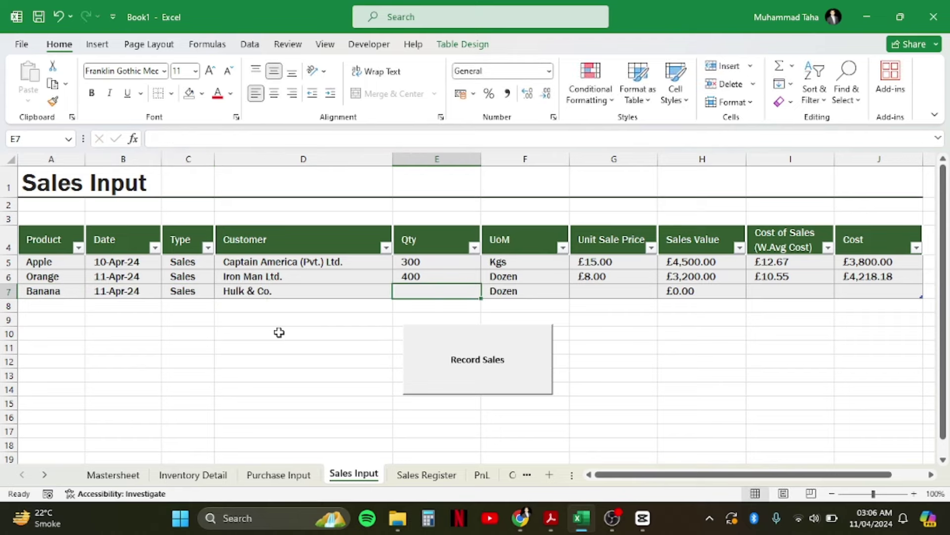
text(100)
key(Tab)
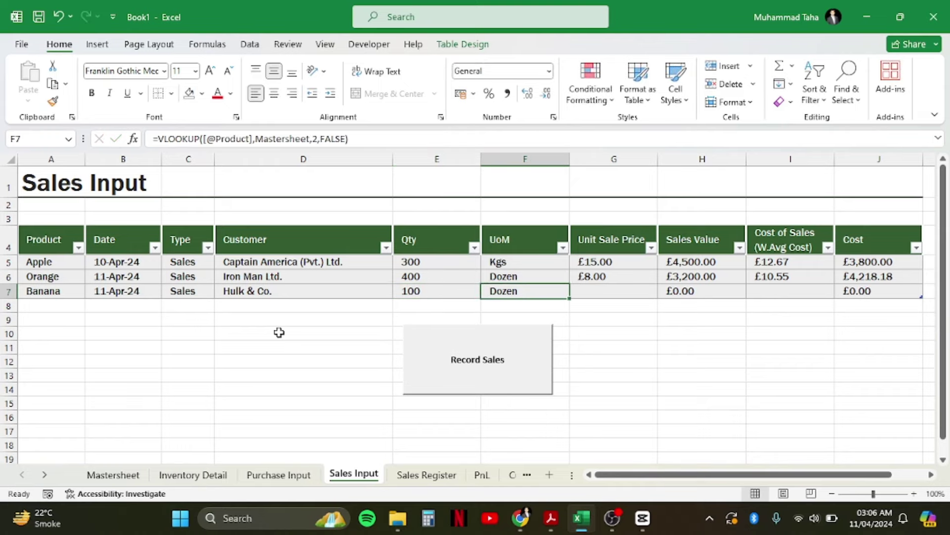
key(Tab)
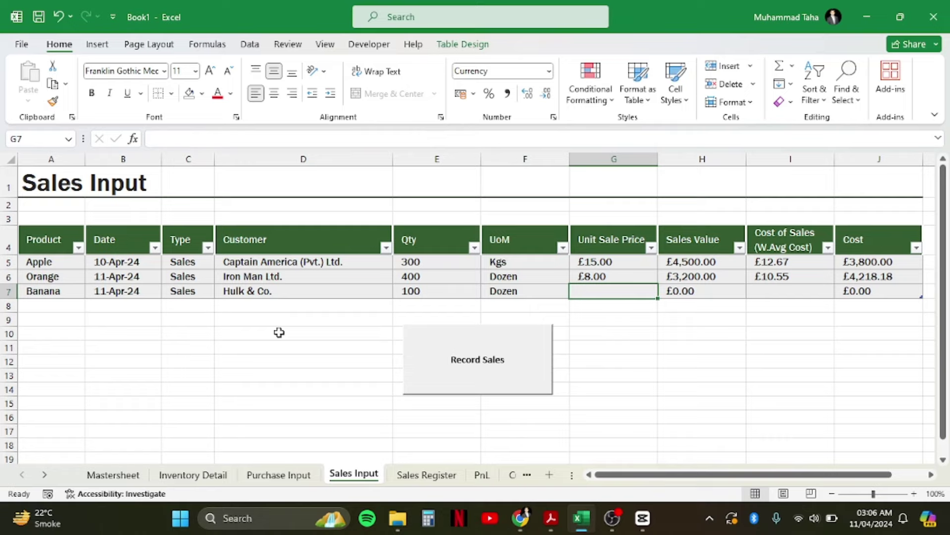
text(20)
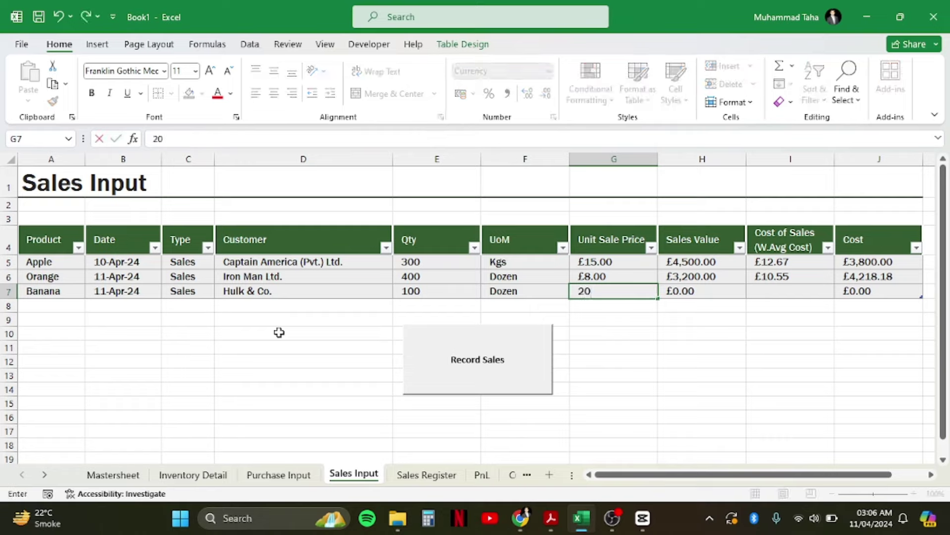
key(Tab)
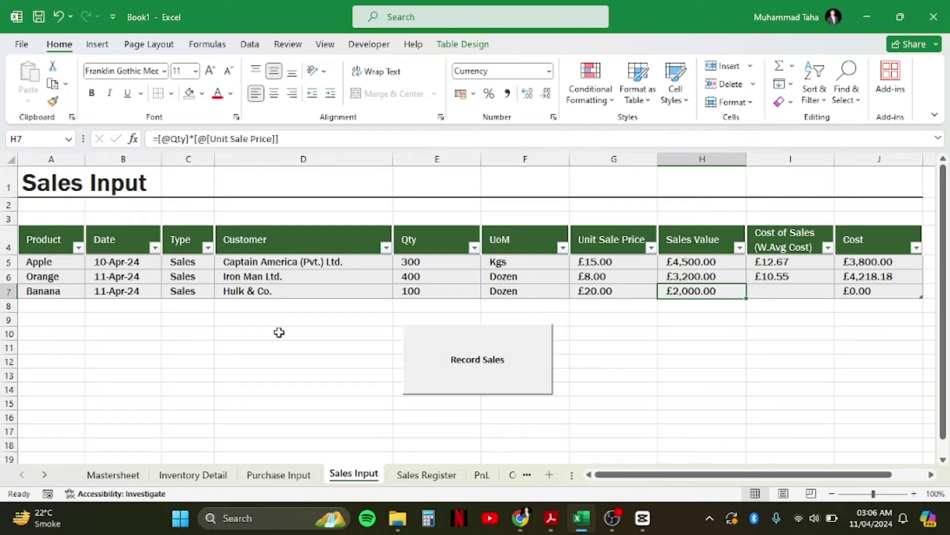
key(Tab)
key(Up)
key(Up)
key(Up)
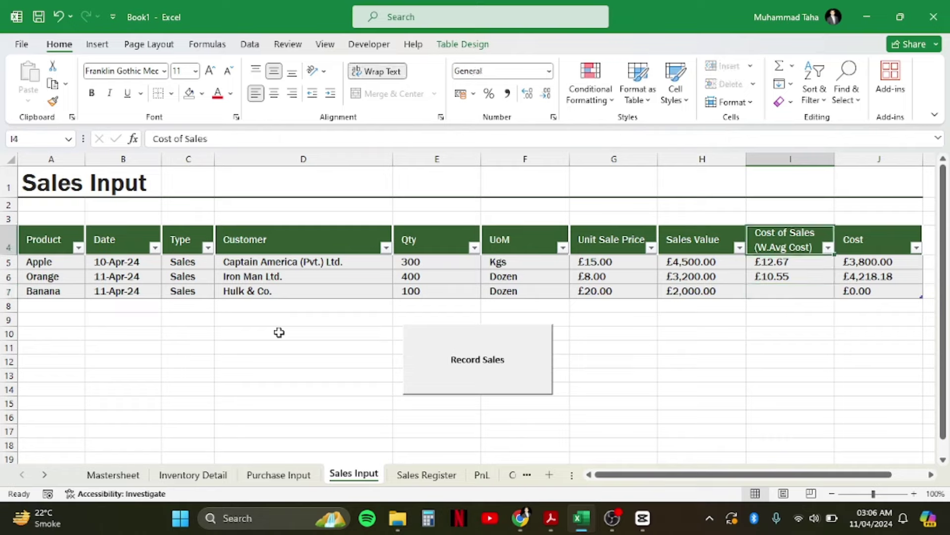
key(Down)
key(Down)
key(Down)
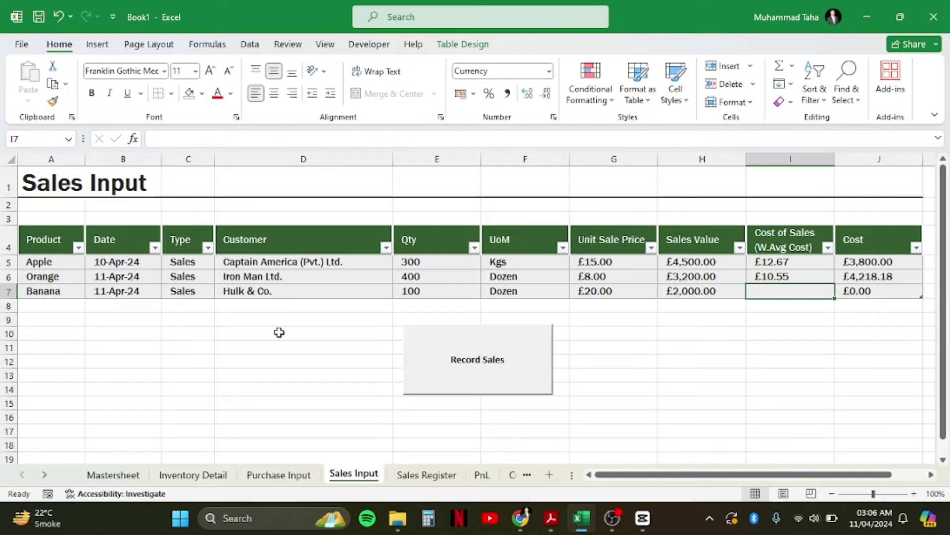
text(=)
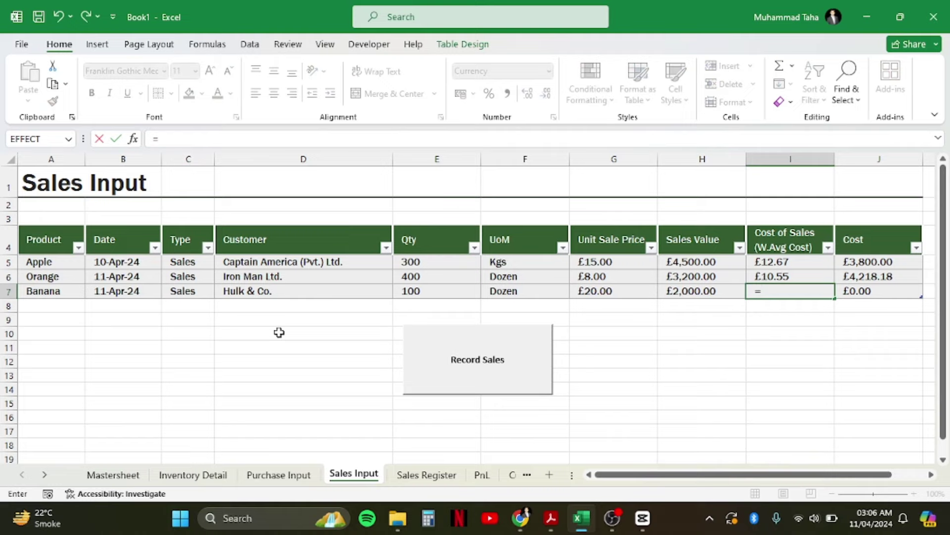
text(vloo)
key(Tab)
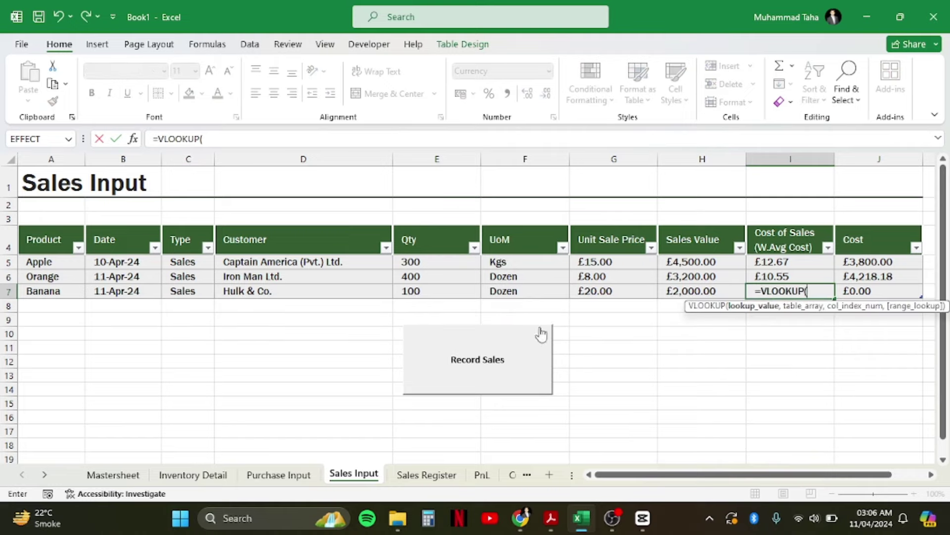
key(Left)
key(ctrl+Left)
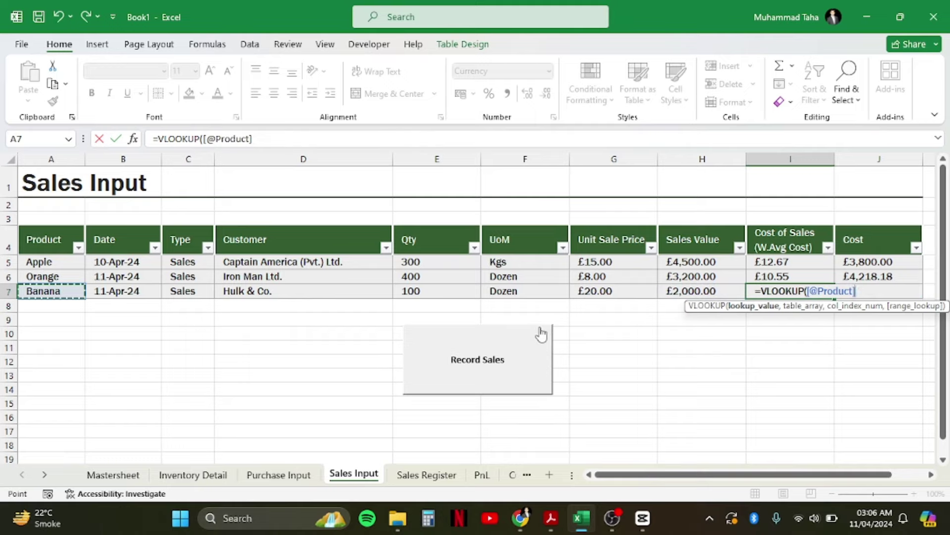
text(,)
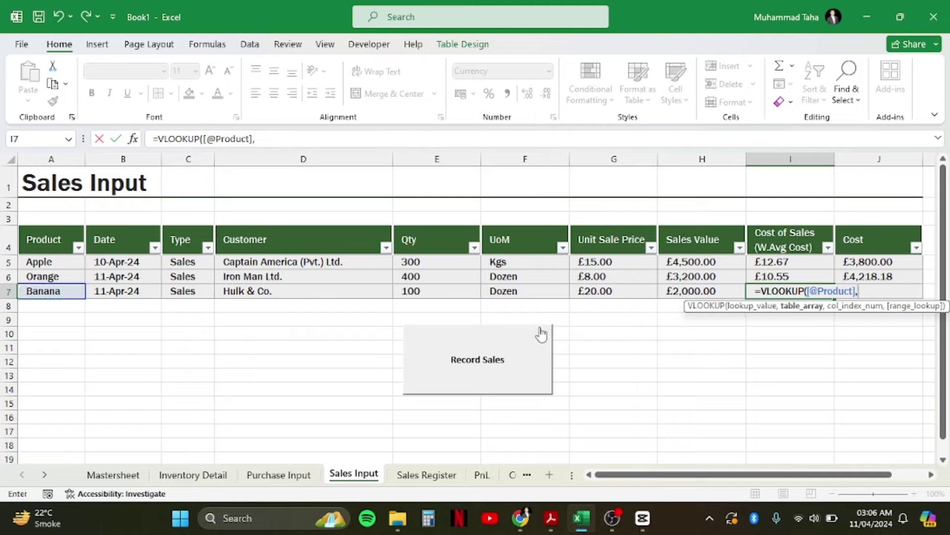
text(maste)
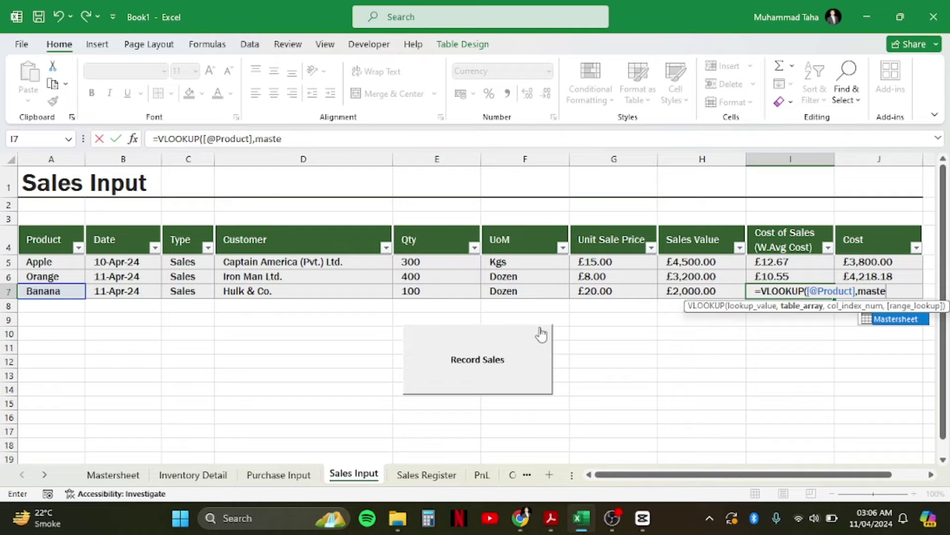
key(Tab)
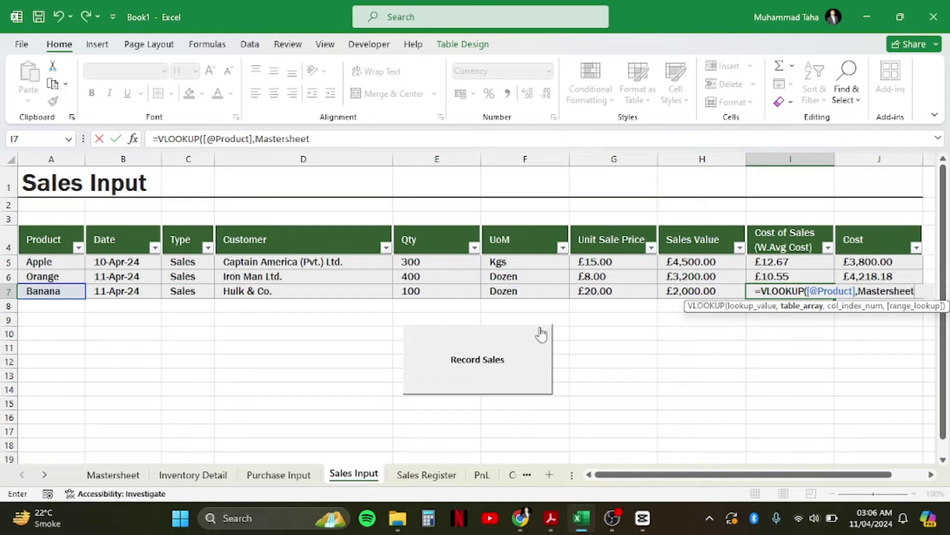
text(,8)
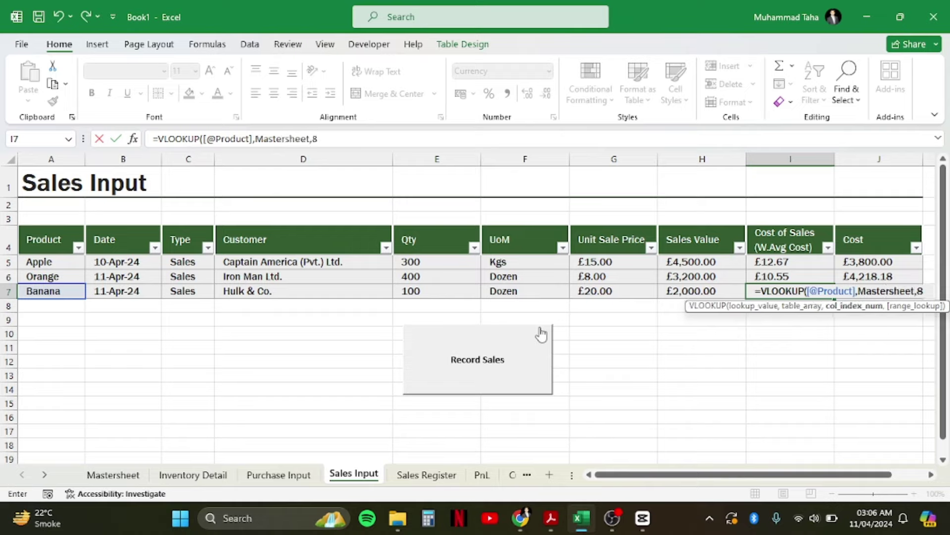
text(,)
key(Down)
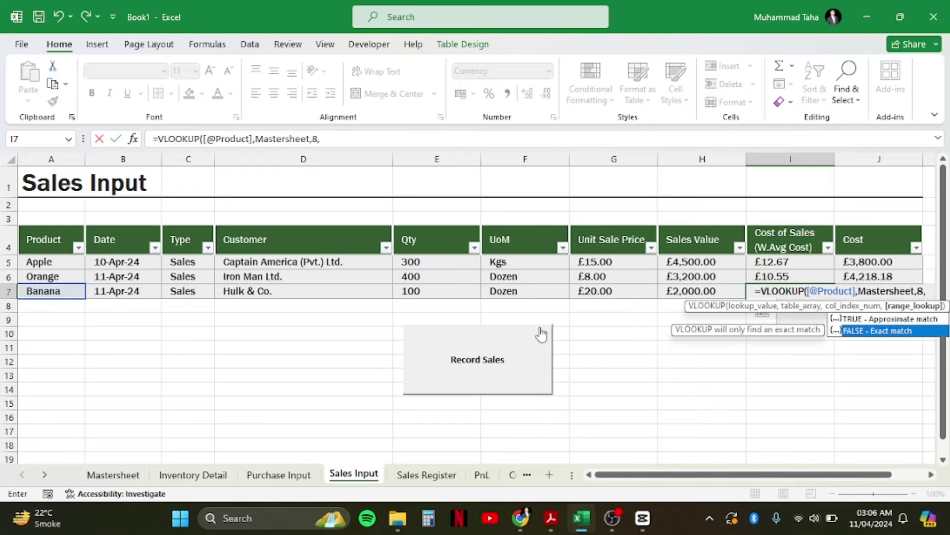
key(Tab)
key(Tab)
key(Left)
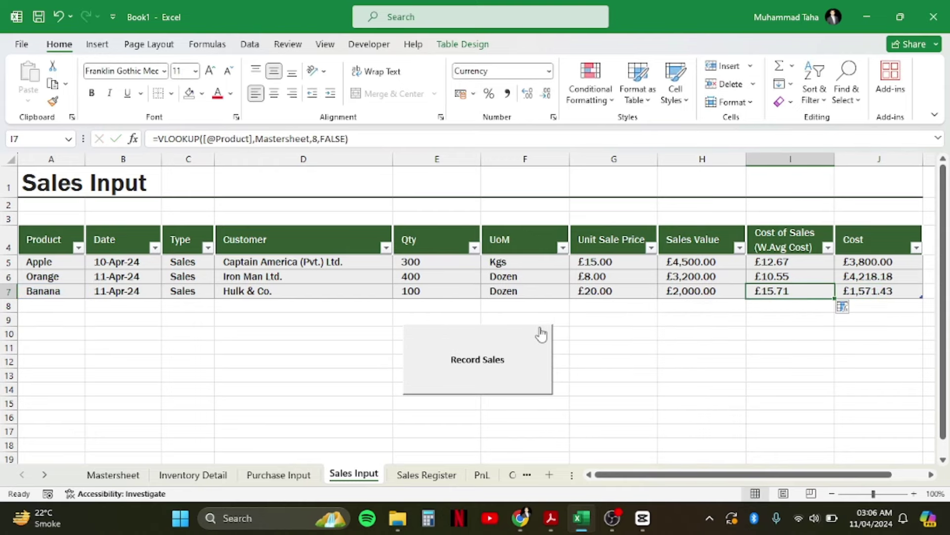
Check Banana's figures on Mastersheet, then move to the Sales Register sheet.
click(114, 474)
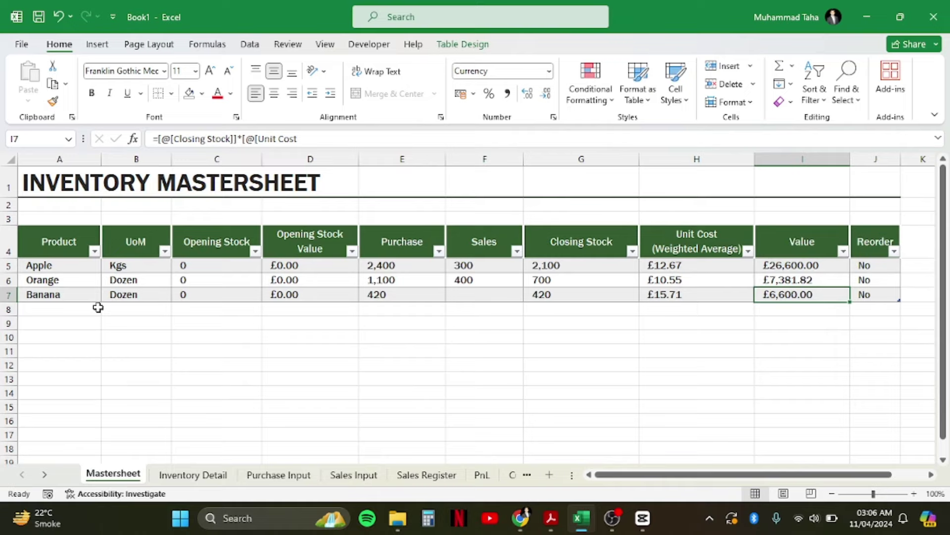
click(66, 296)
key(Right)
key(Right)
key(Right)
key(Right)
key(Right)
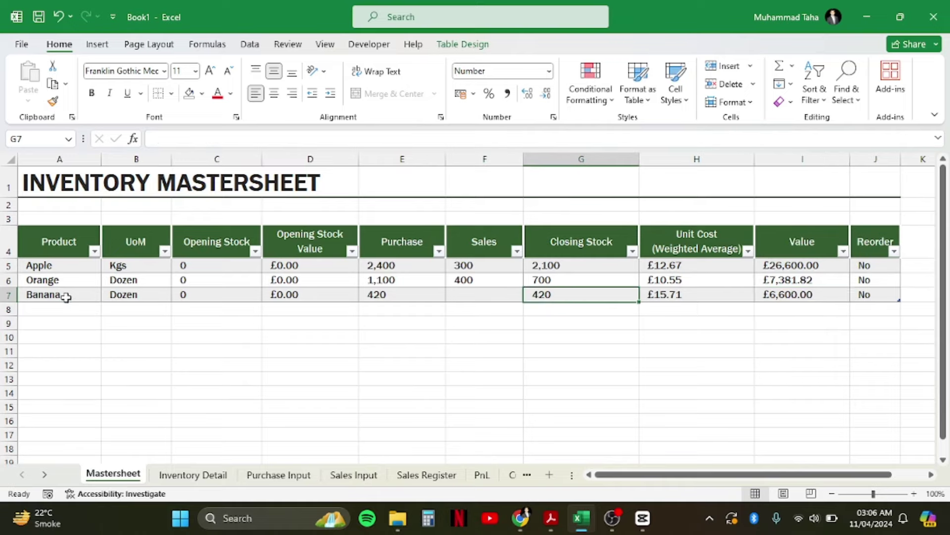
key(Right)
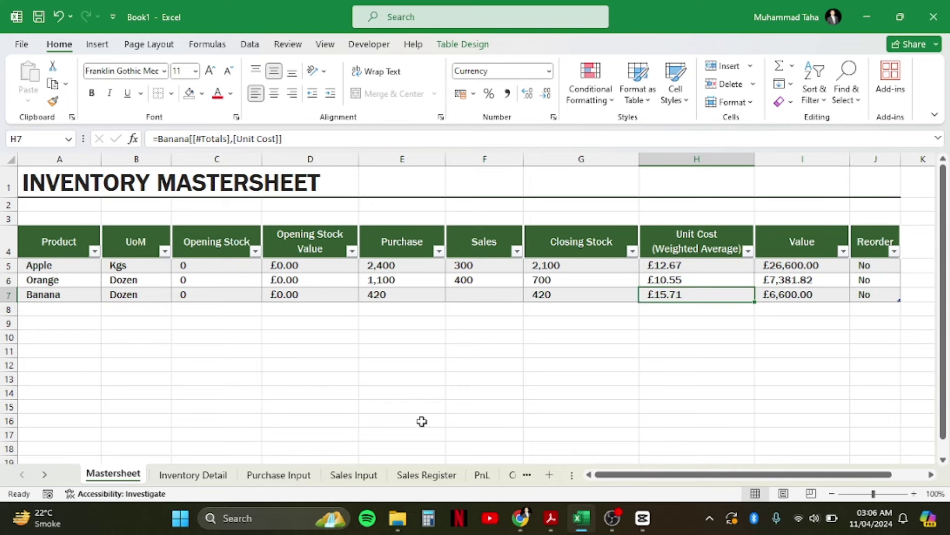
click(353, 475)
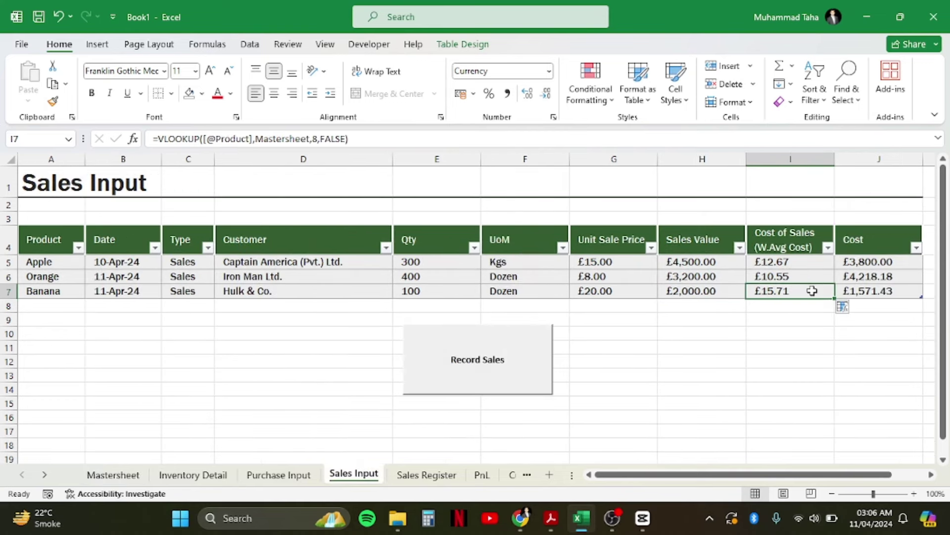
key(Home)
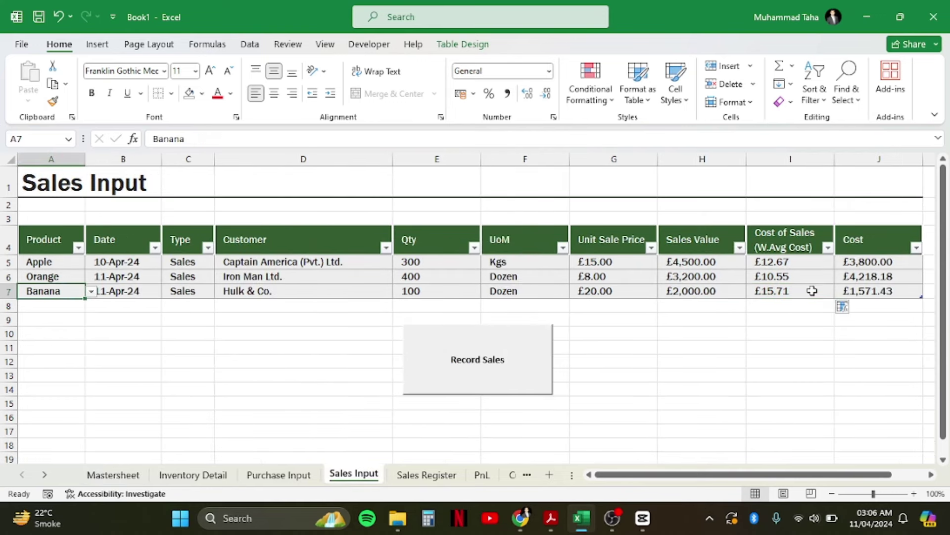
key(Right)
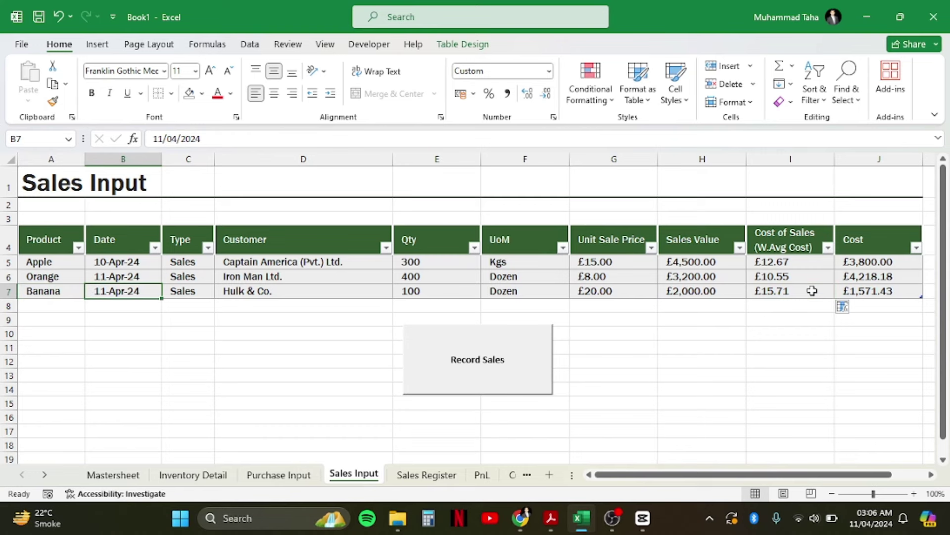
key(ctrl+Page_Down)
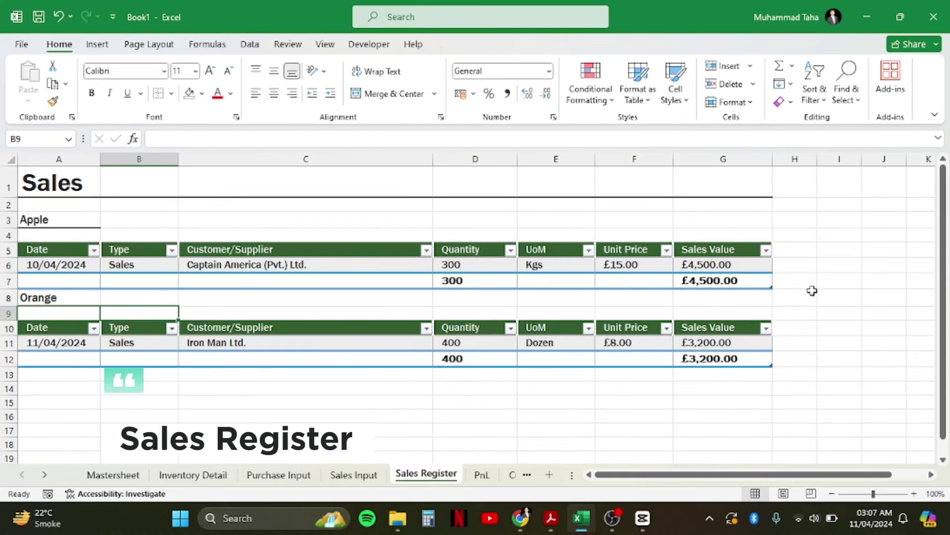
Move below the Orange section and insert a blank Banana sales section with a totals row.
key(Up)
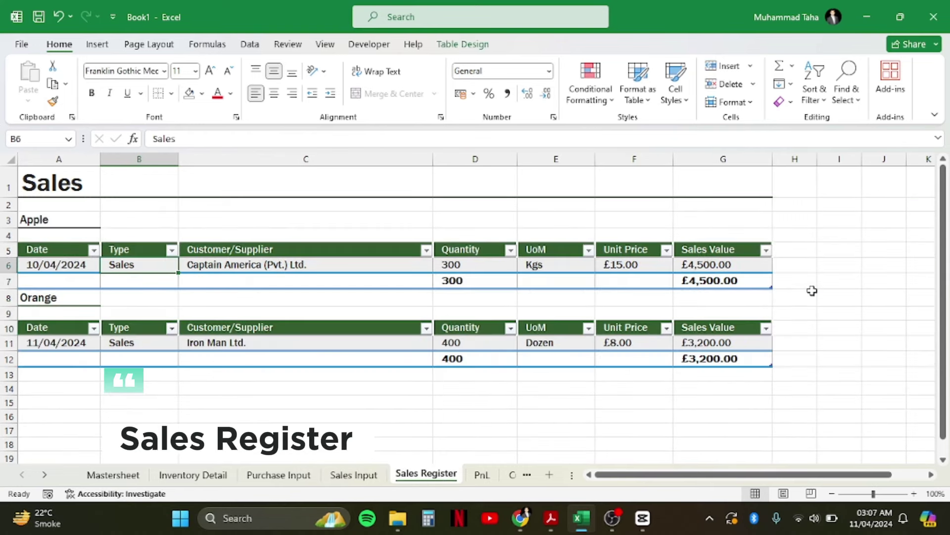
key(Right)
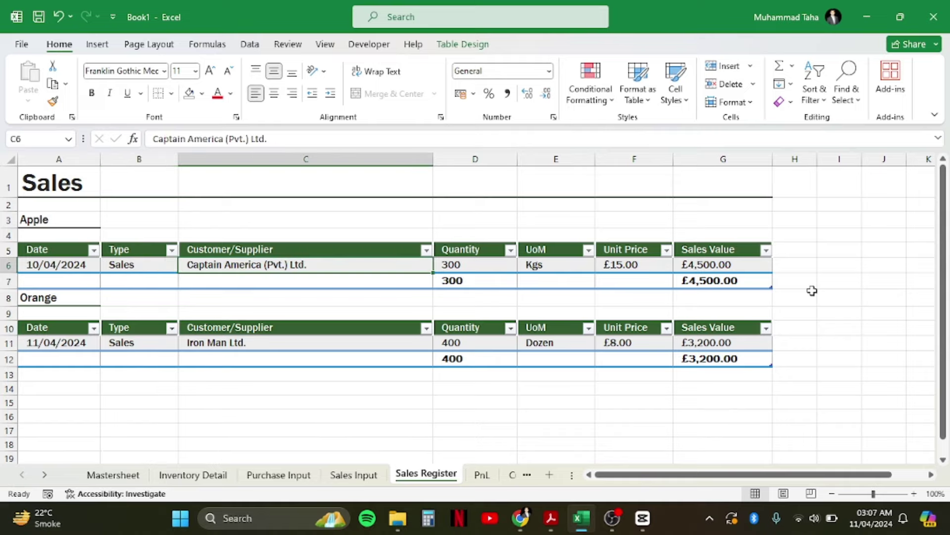
key(Right)
key(Right)
key(Right)
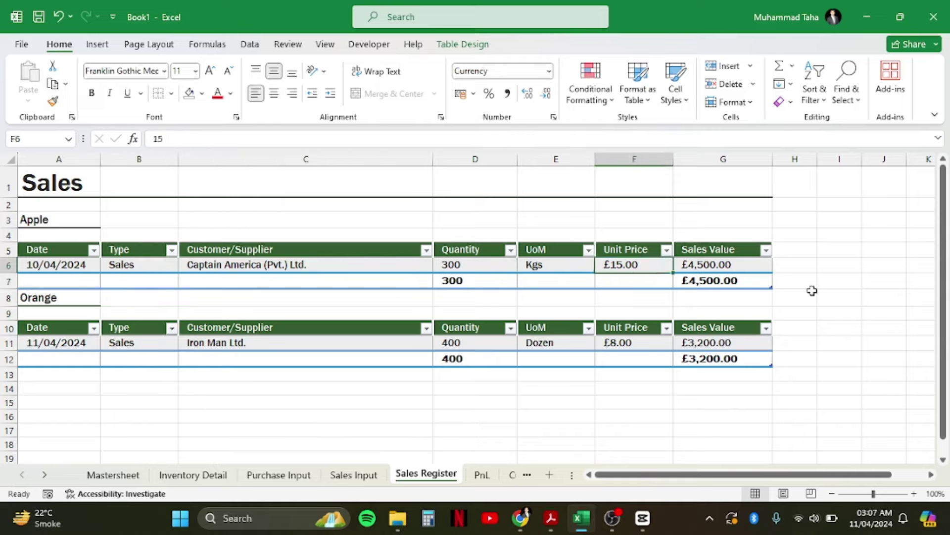
key(Up)
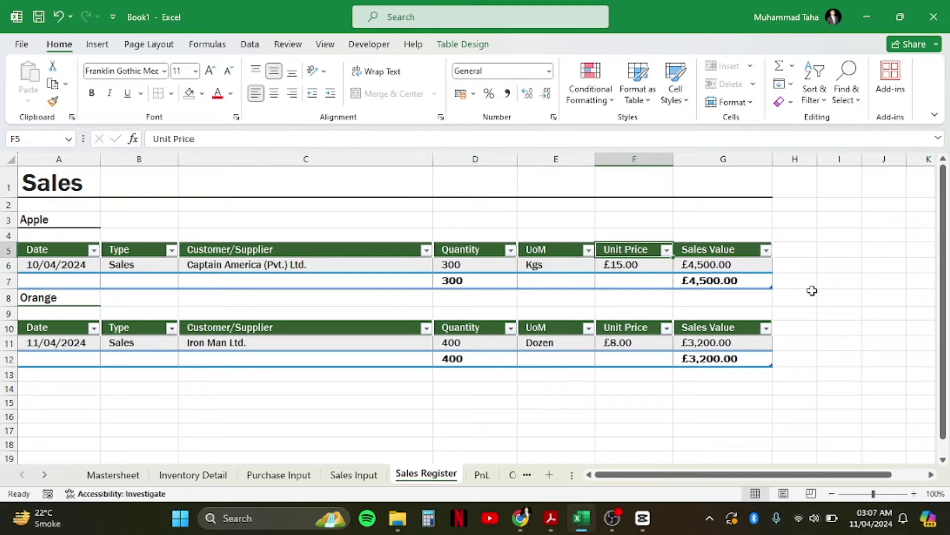
key(Right)
key(Down)
key(Down)
key(ctrl+Down)
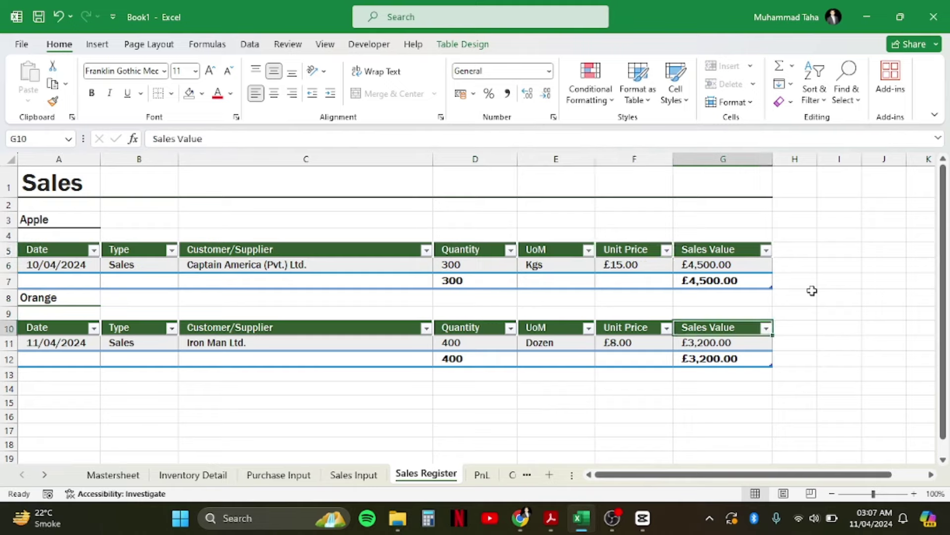
key(Down)
key(Down)
key(Down)
key(Down)
key(Home)
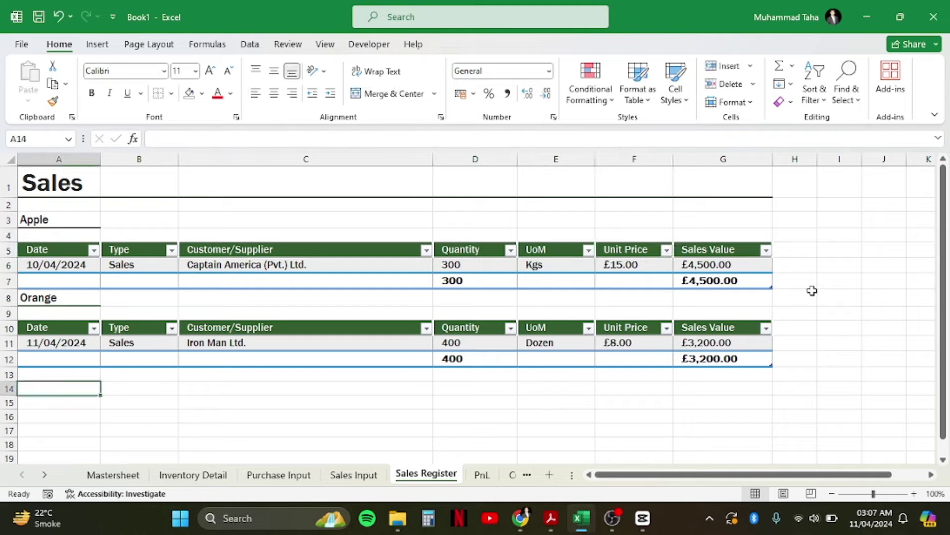
key(Up)
key(Up)
key(Up)
key(Up)
key(Up)
key(Up)
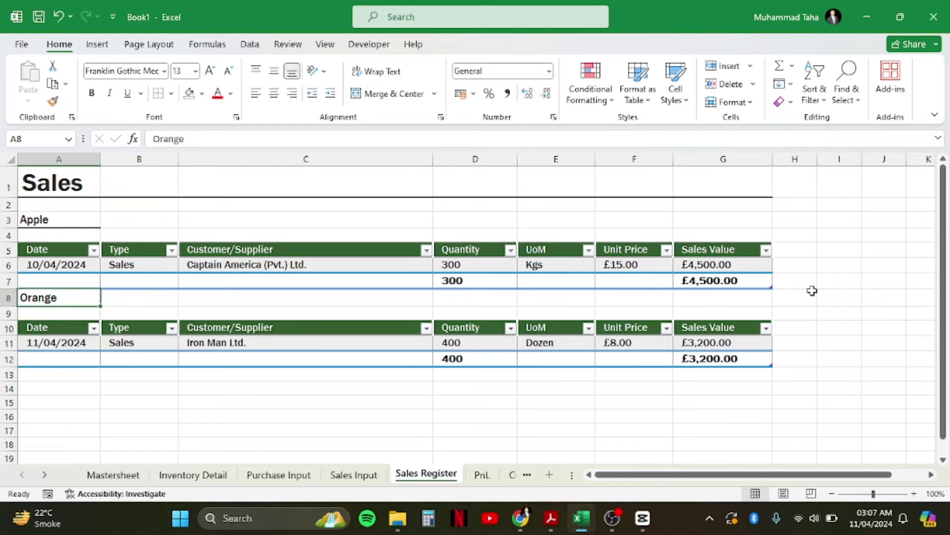
key(ctrl+shift+m)
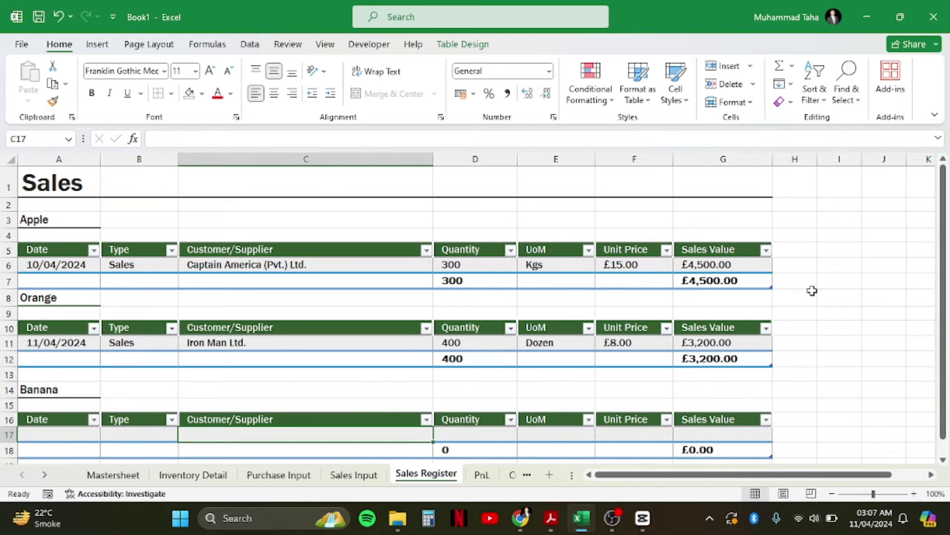
Rename the new Banana table to BananaSales in Table Design.
click(463, 44)
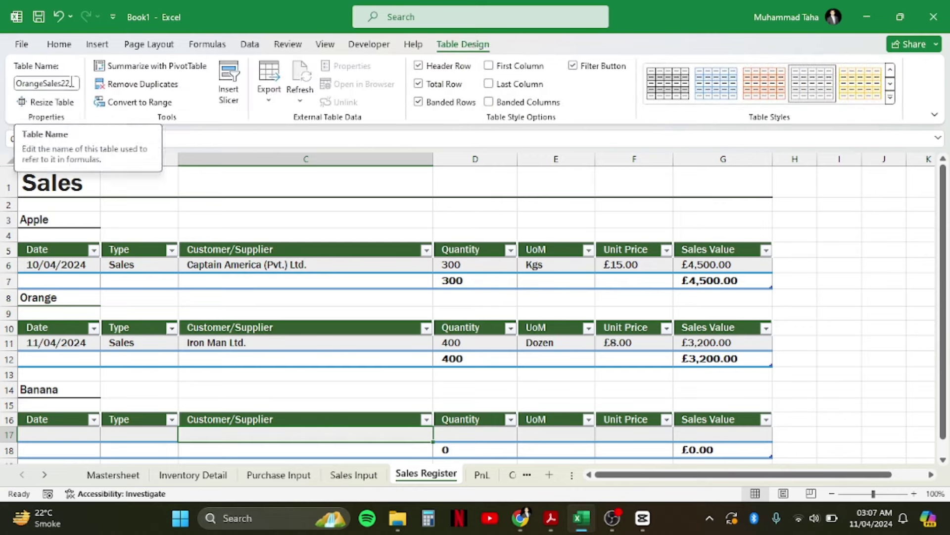
click(73, 83)
text(B)
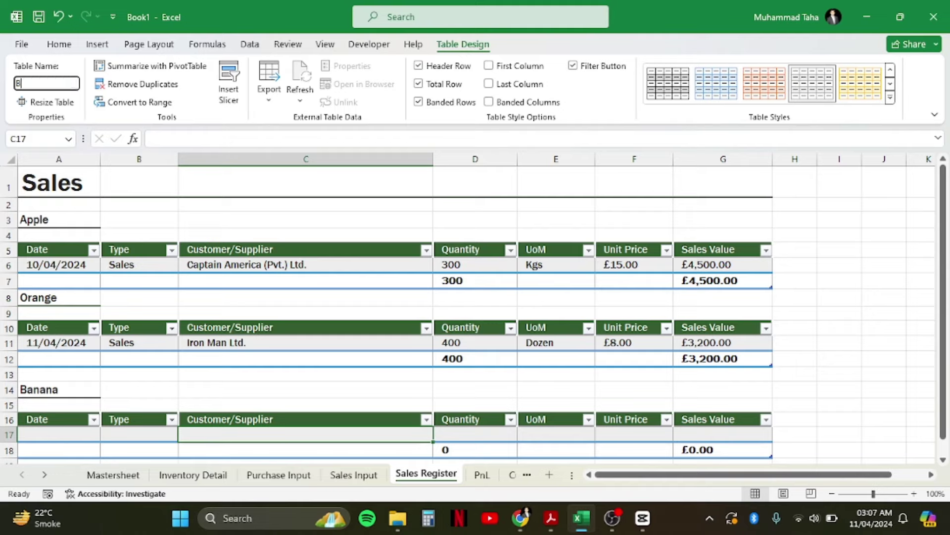
text(anana)
text(Sale)
text(s)
key(Return)
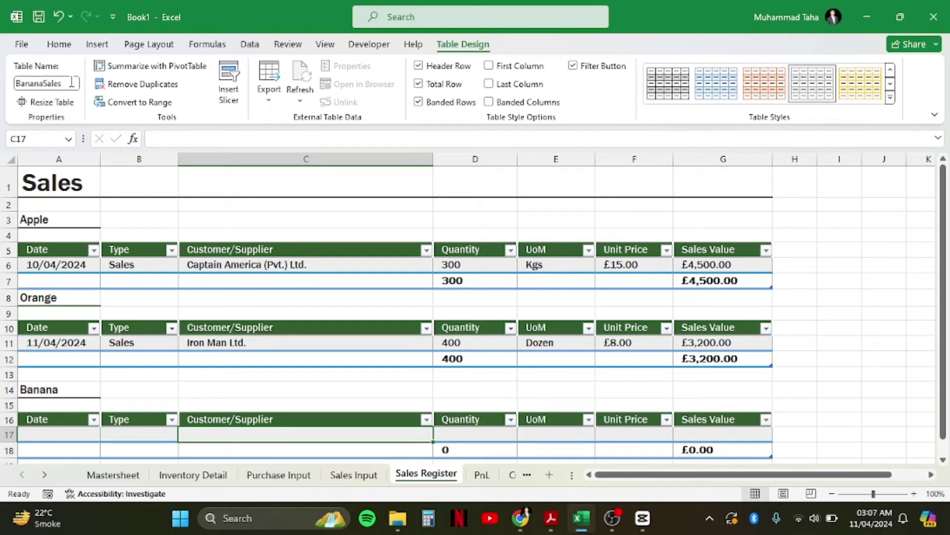
key(Left)
key(Left)
key(Right)
key(Right)
key(Right)
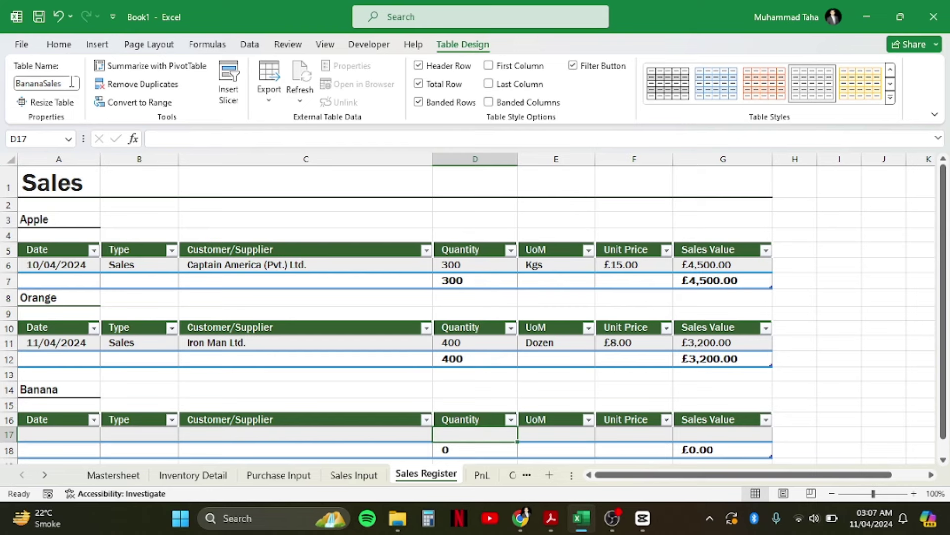
key(Right)
Review the Sales Input, Sales Register and Inventory Detail sheets, selecting the Iron Man Ltd. sales row.
key(Left)
key(ctrl+Page_Up)
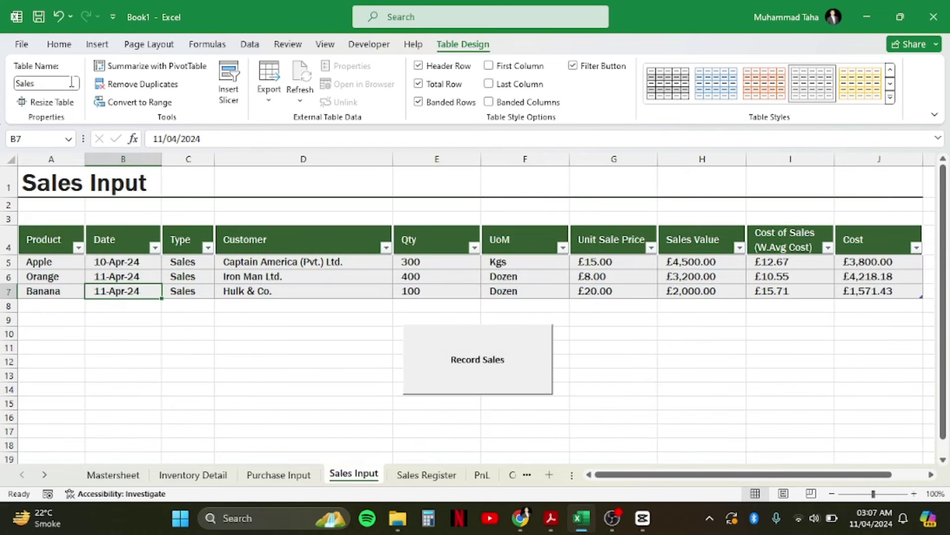
key(Right)
key(Up)
key(ctrl+Page_Down)
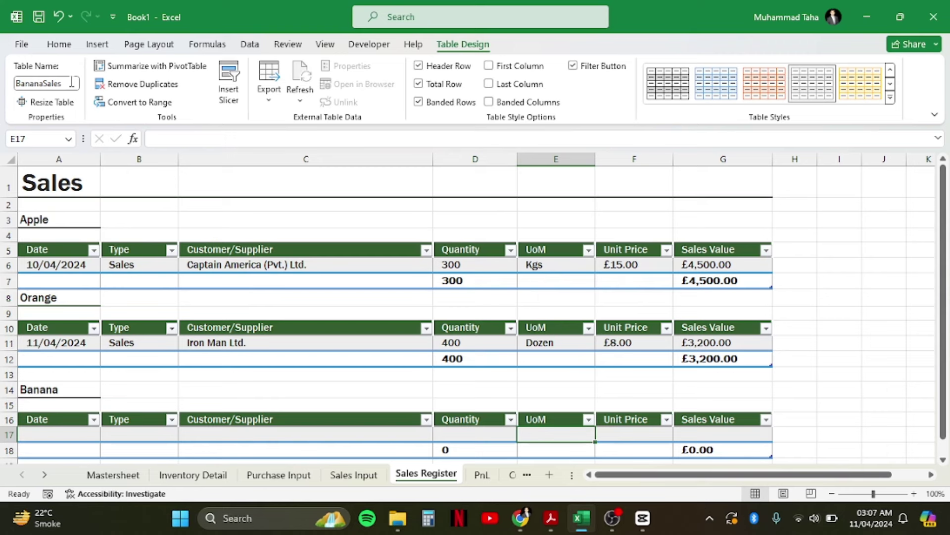
key(ctrl+Page_Up)
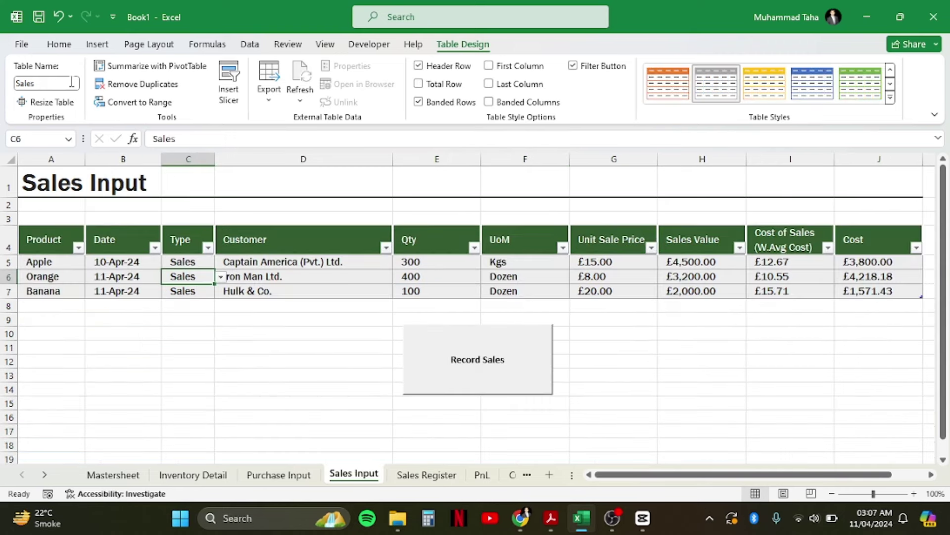
key(ctrl+Page_Up)
key(ctrl+Page_Up)
key(Down)
key(Up)
key(Up)
key(Up)
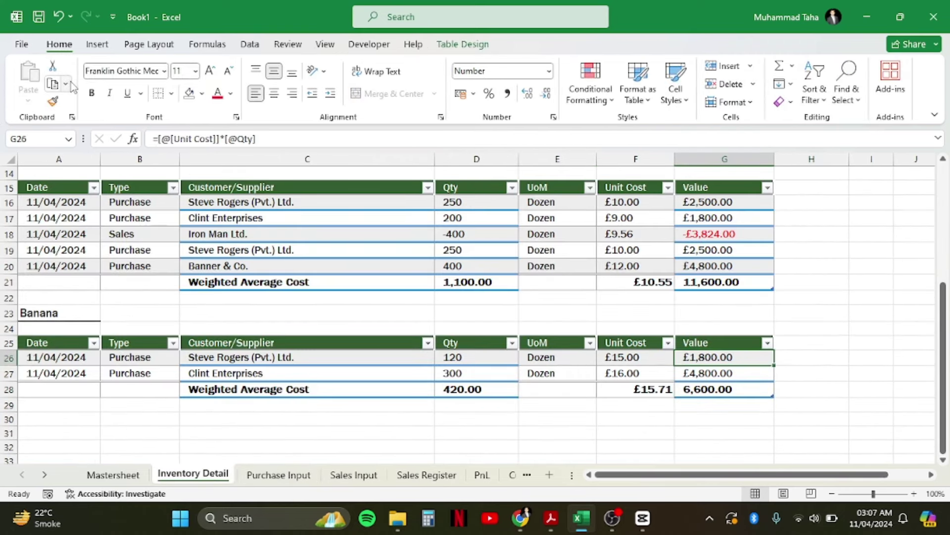
key(Up)
key(Up)
key(Up)
key(Up)
key(Up)
key(Up)
key(Up)
key(Up)
key(shift+space)
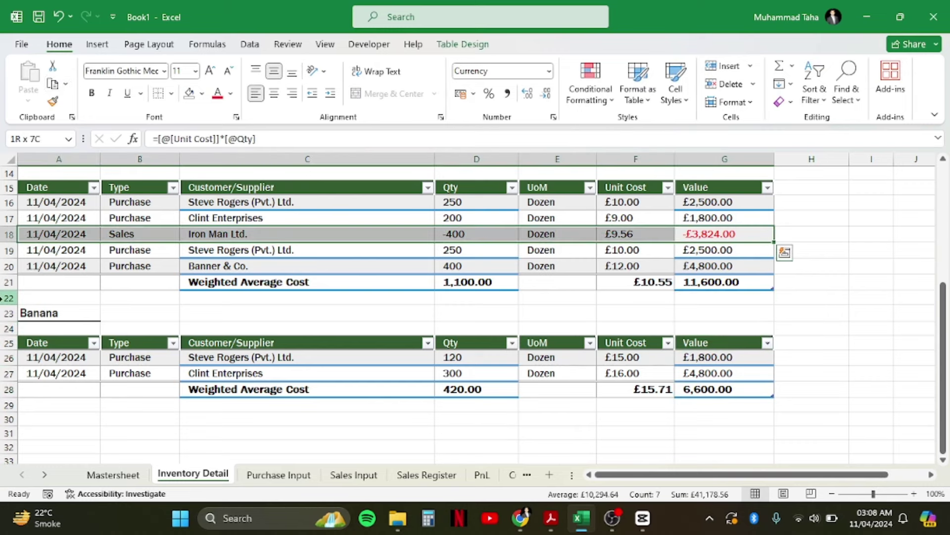
click(411, 475)
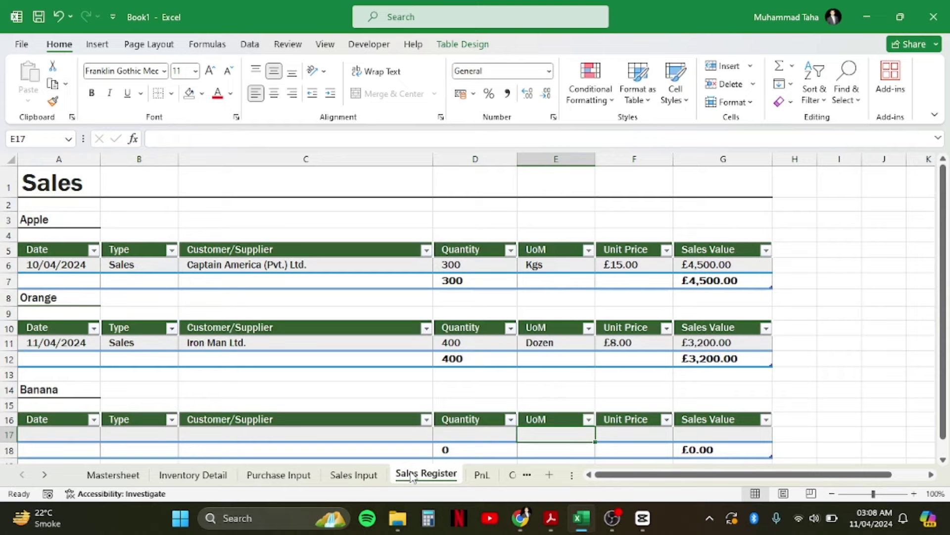
click(354, 475)
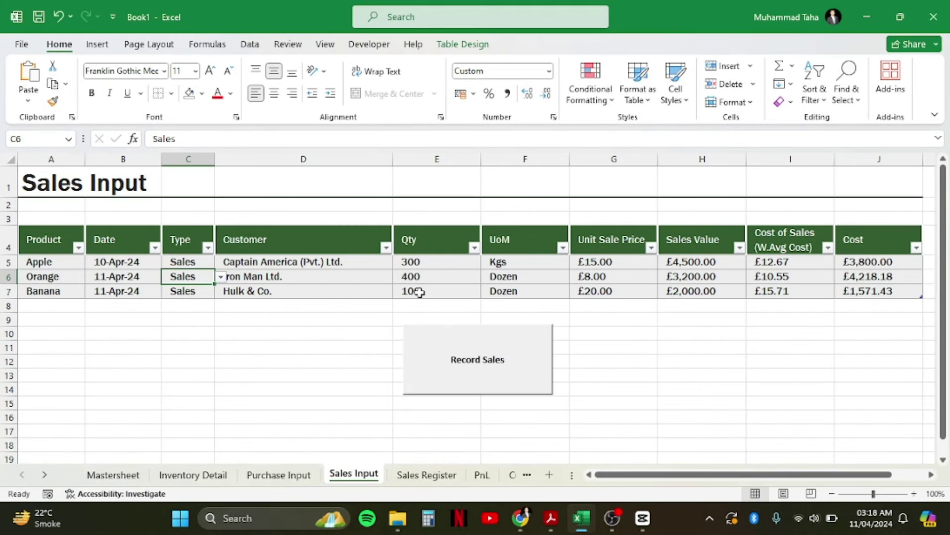
Open the Visual Basic editor with Alt+F11.
click(472, 45)
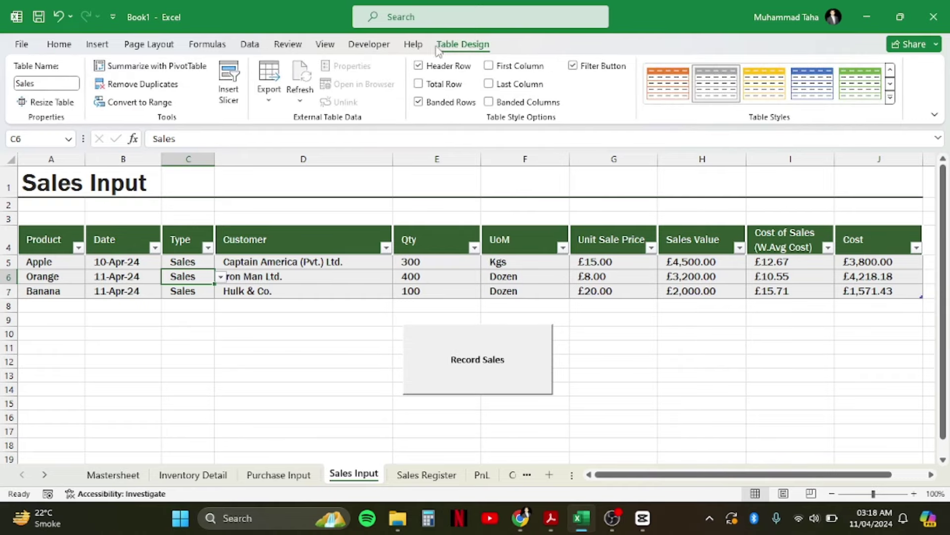
click(381, 47)
key(alt+F11)
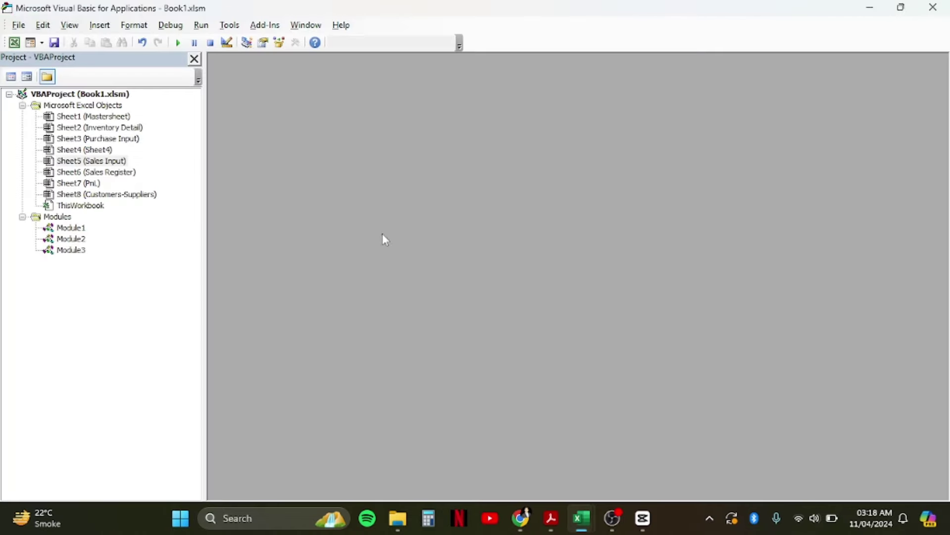
Open Module2's RecordSalesRegister code and remove a stray space from the macro name.
double_click(64, 239)
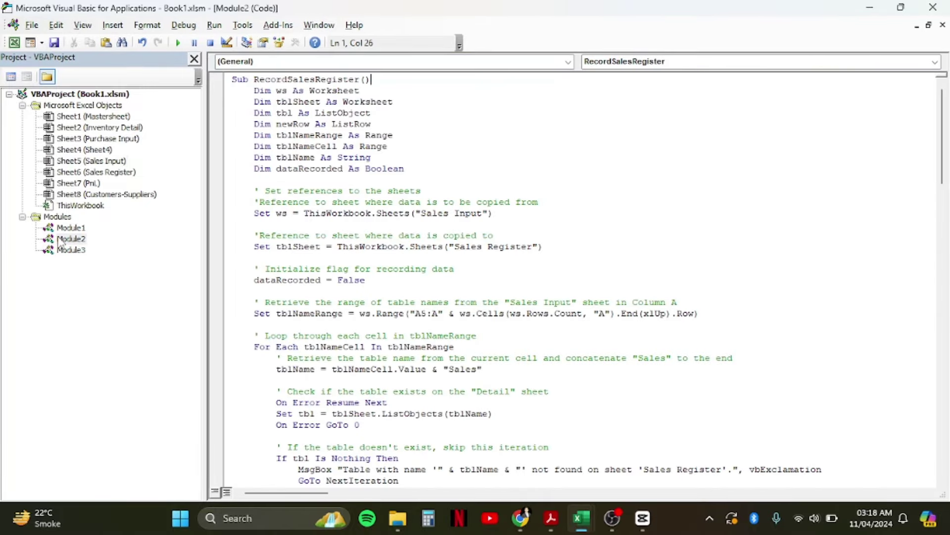
click(332, 111)
key(Down)
click(326, 79)
key(BackSpace)
key(Down)
key(Down)
key(Down)
key(Down)
key(Down)
key(Down)
Highlight the Sales Input and Sales Register sheet names referenced in the code.
key(Up)
key(Up)
key(Right)
key(Right)
key(Right)
key(Right)
key(Right)
key(Right)
key(Right)
key(Right)
key(Right)
key(shift+Right)
key(shift+Right)
key(shift+Right)
key(shift+Right)
key(shift+Right)
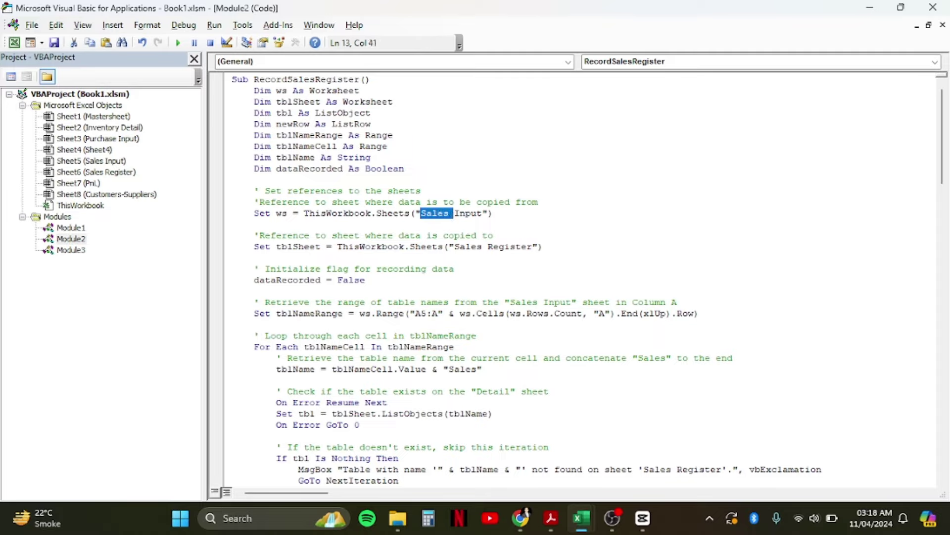
key(shift+Right)
key(shift+Right)
key(Down)
key(Down)
key(Down)
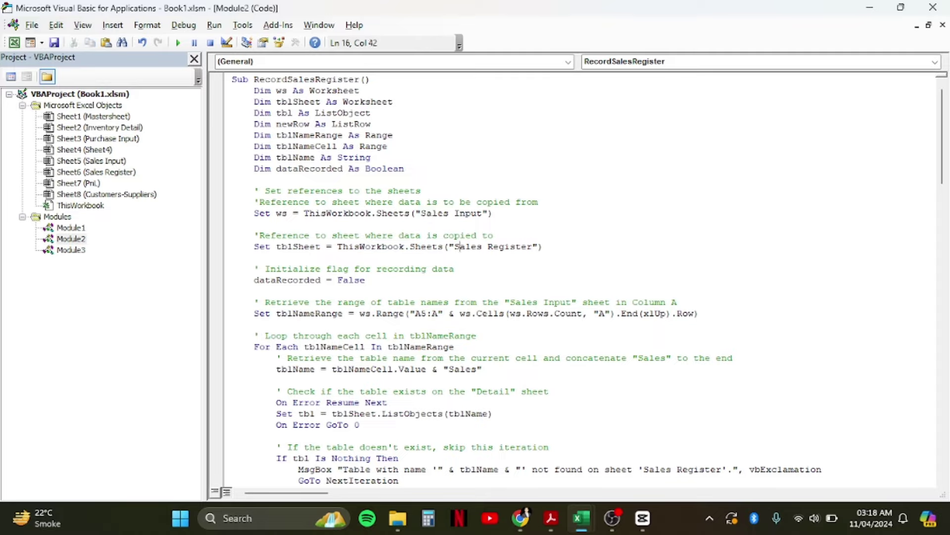
key(Left)
key(shift+Right)
key(shift+Right)
key(shift+Right)
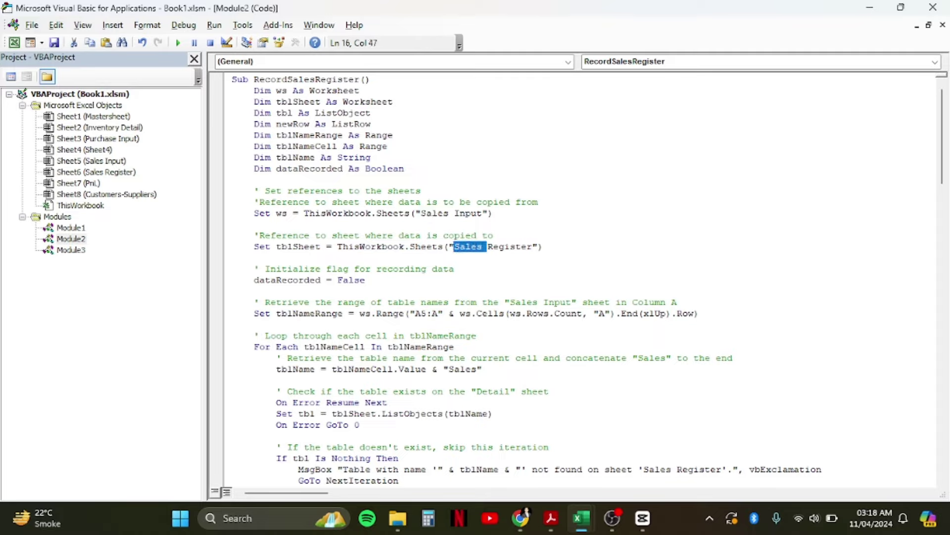
key(shift+Right)
key(shift+Right)
key(shift+Right)
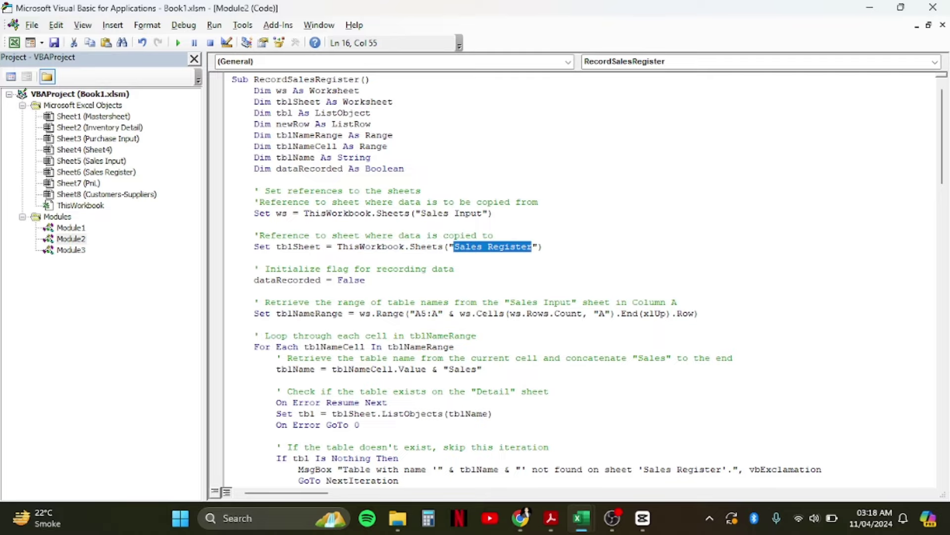
key(Down)
key(Down)
Inspect the A5: range, the Sales table-name suffix and the table-existence check.
key(Down)
key(Down)
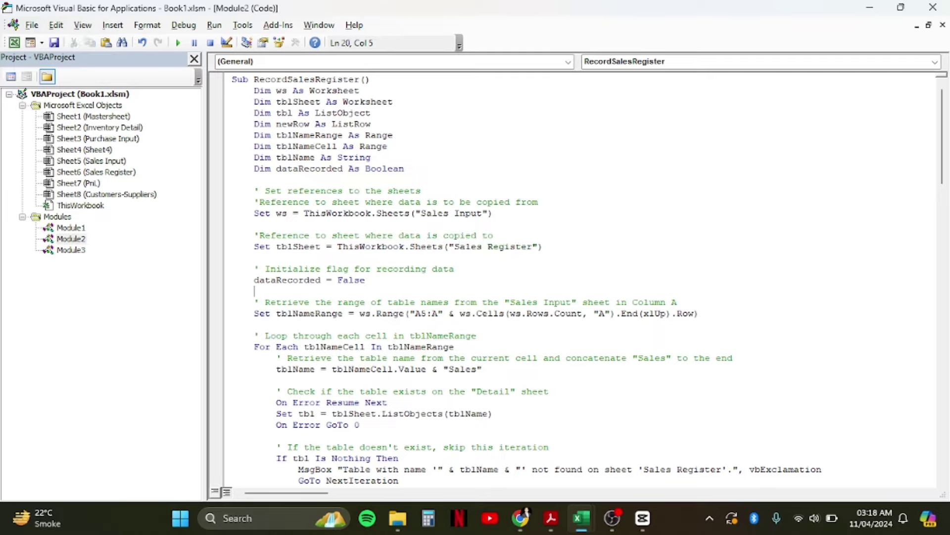
key(Down)
click(413, 317)
key(Right)
key(shift+Right)
key(shift+Right)
key(shift+Right)
key(shift+Right)
key(Down)
key(Down)
key(Down)
key(Down)
key(Down)
key(Right)
key(shift+Right)
key(shift+Right)
key(shift+Right)
key(shift+Right)
key(shift+Right)
key(shift+Right)
key(shift+Right)
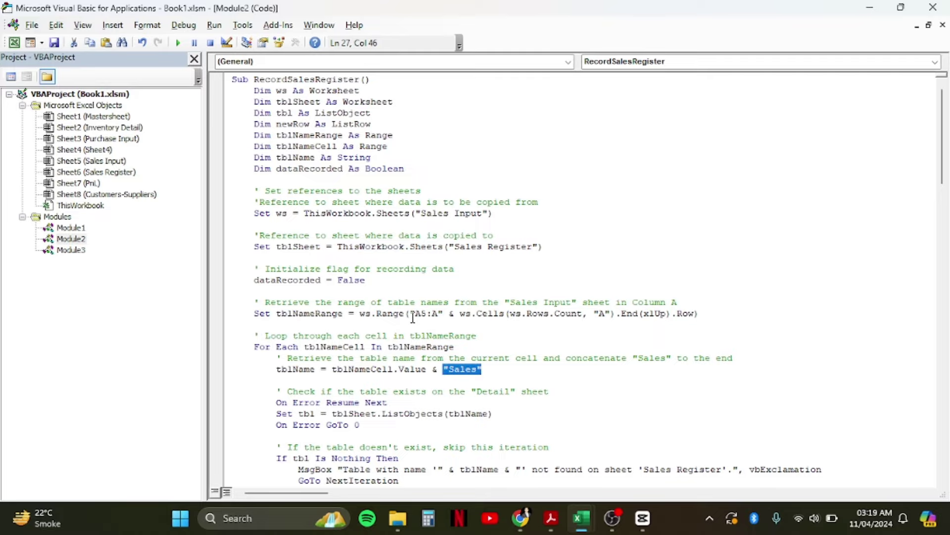
key(Down)
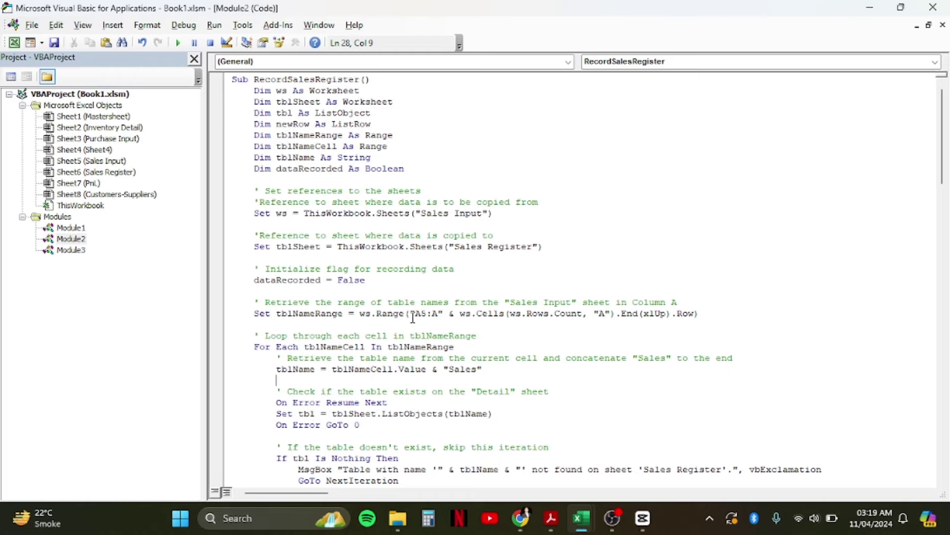
key(Down)
key(Down)
key(Down)
key(Down)
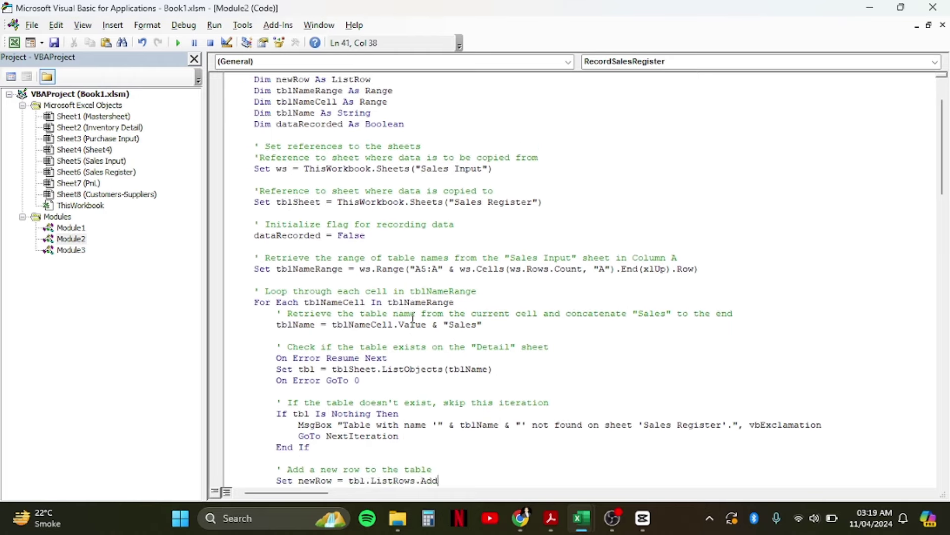
key(Down)
key(Down)
key(Down)
key(Down)
key(Down)
key(Down)
key(Down)
key(Down)
key(Down)
key(End)
key(Up)
key(Up)
key(Up)
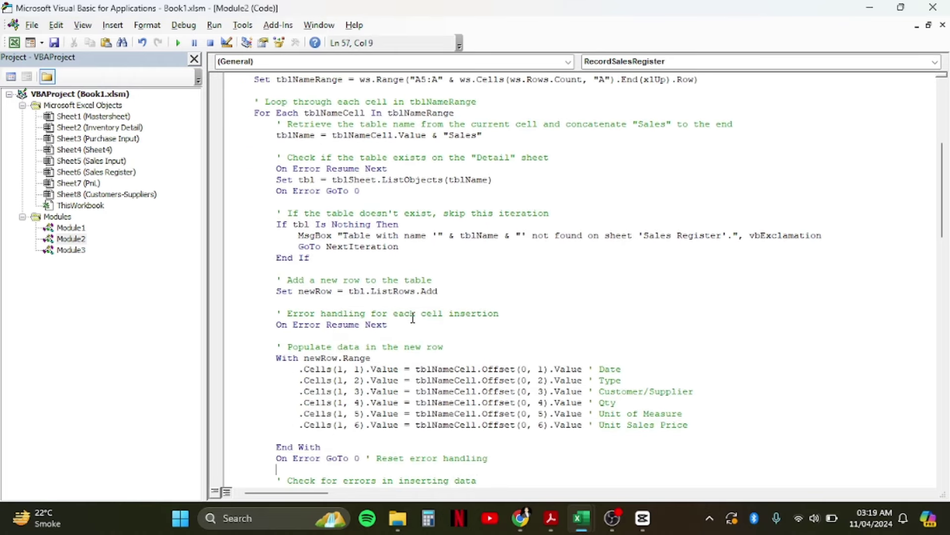
key(Up)
key(Up)
key(Up)
key(Up)
key(Up)
key(Up)
key(Down)
Highlight the 1, 1 Cells coordinates in the row-populating code.
key(Left)
key(ctrl+Left)
key(ctrl+Left)
key(ctrl+Left)
key(ctrl+Left)
key(shift+Left)
key(shift+Left)
key(shift+Left)
key(shift+Left)
key(alt+F11)
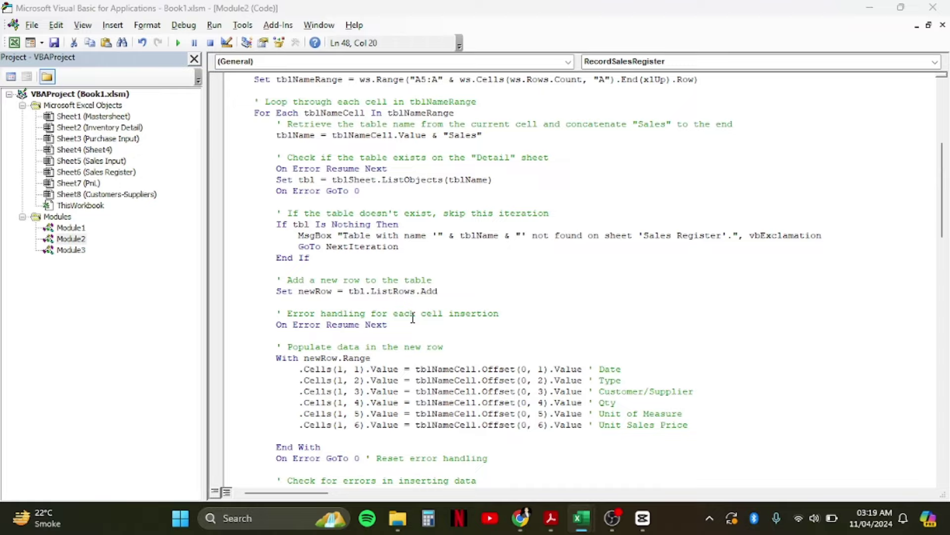
Note temporary offsets 1,1 and 1,2 in Sales Register cells A17 and B17.
click(411, 317)
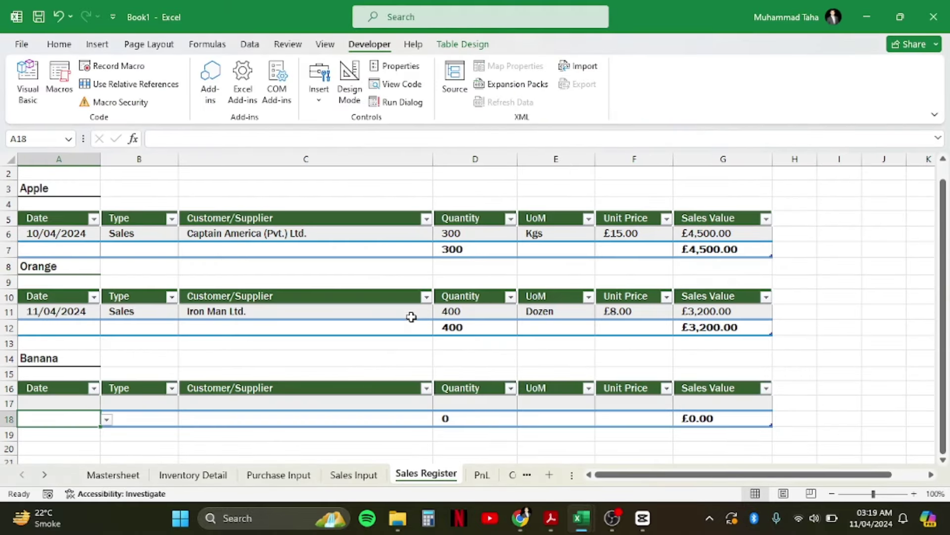
text(1,1)
key(Tab)
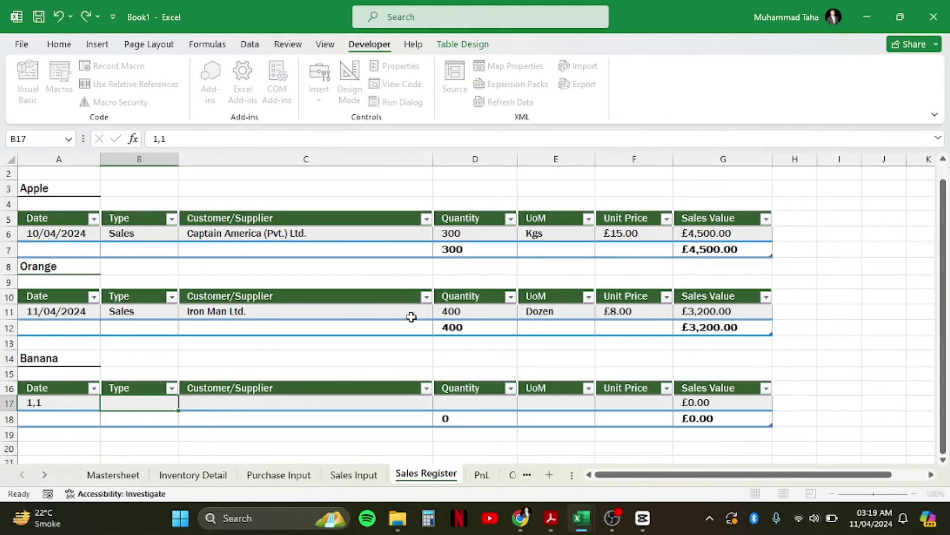
text(1,1)
key(BackSpace)
text(2)
key(Tab)
key(Home)
key(shift+Right)
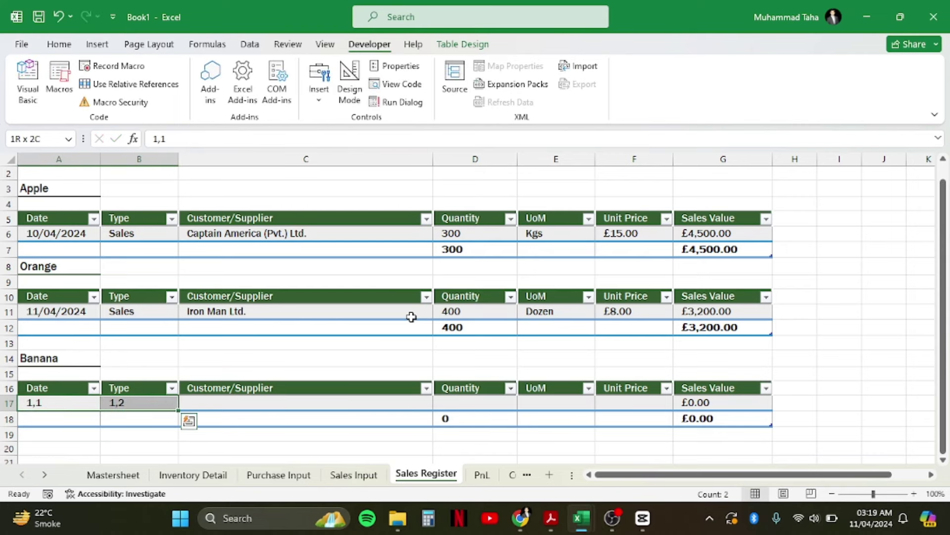
Select the 0, 1 Offset arguments on the Date line in the macro code.
key(alt+Tab)
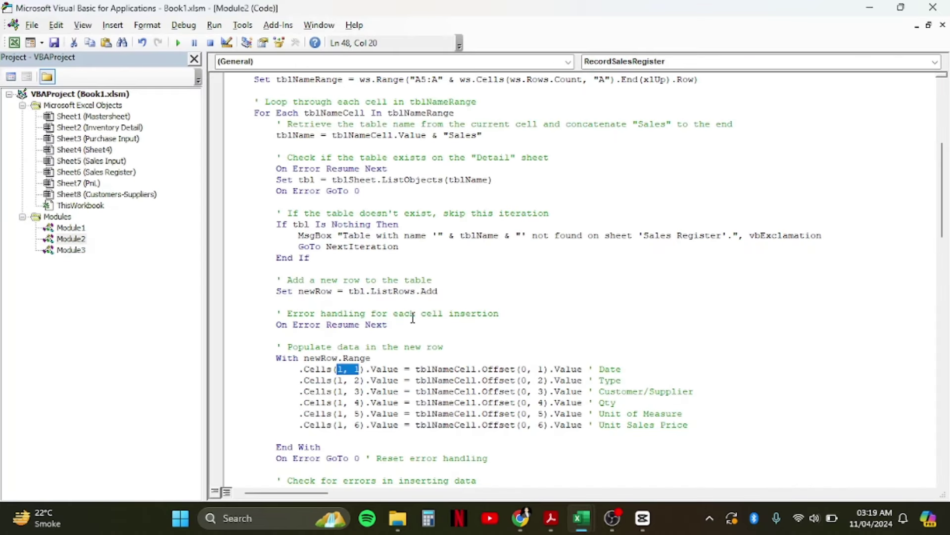
key(ctrl+Right)
key(ctrl+Right)
key(ctrl+Right)
key(ctrl+Right)
key(ctrl+Right)
key(ctrl+Right)
key(ctrl+Right)
key(ctrl+Right)
key(ctrl+Right)
key(ctrl+Right)
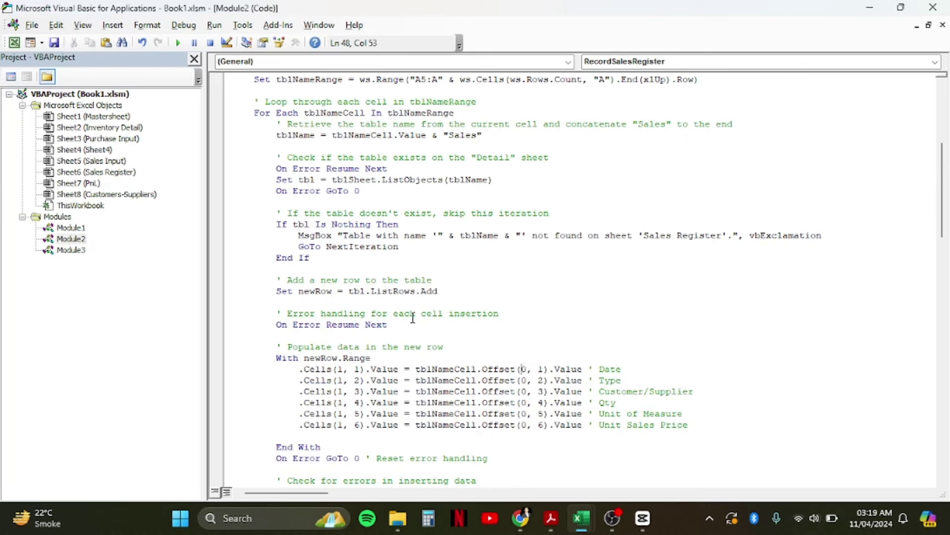
key(shift+Right)
key(shift+Right)
key(shift+Right)
key(shift+Right)
key(alt+Tab)
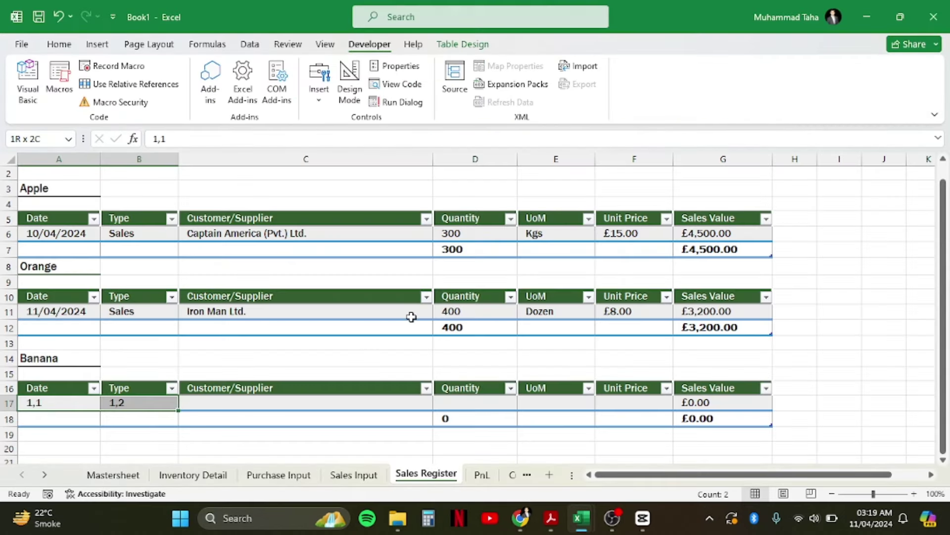
Enter 0,1 in B3 and 0,2 in C3 on the Sales Input sheet.
key(ctrl+Page_Up)
key(Up)
key(Up)
key(Up)
key(Left)
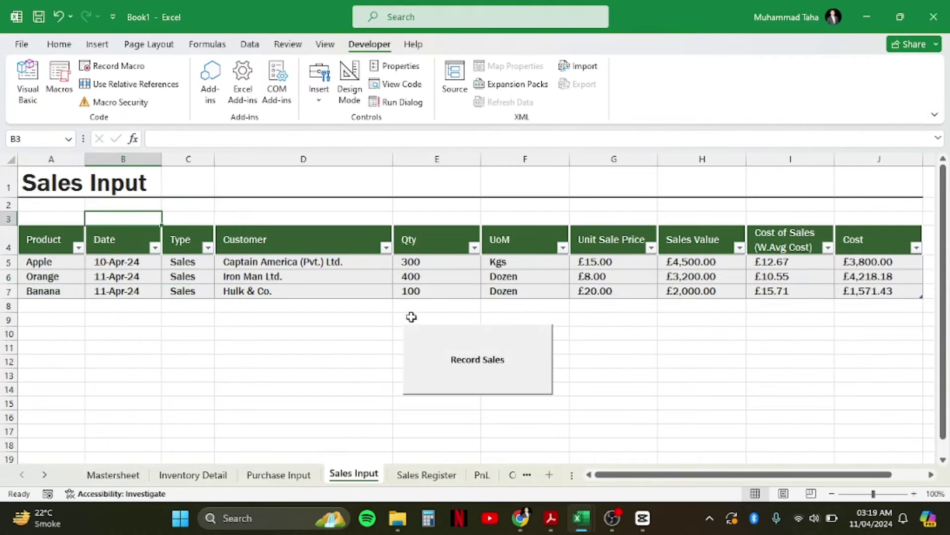
text(0,1)
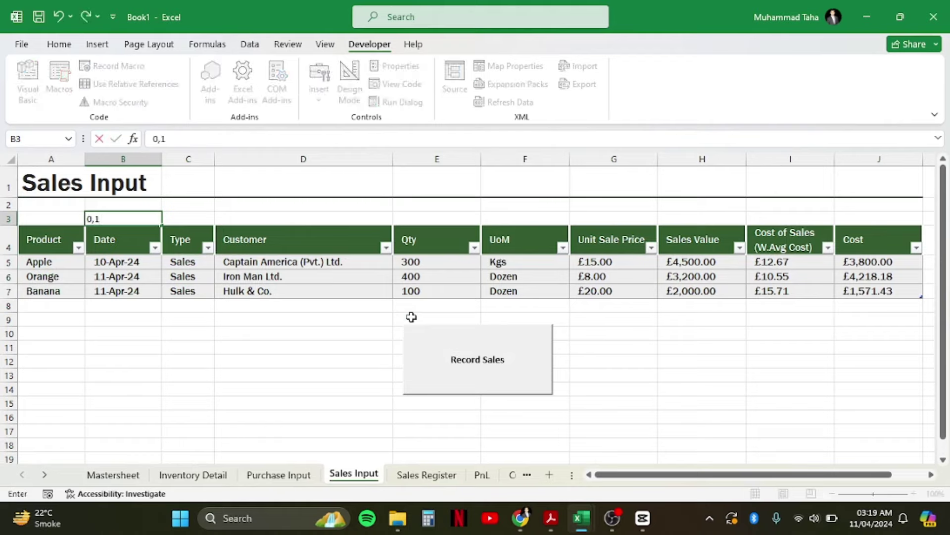
key(Tab)
text(0,)
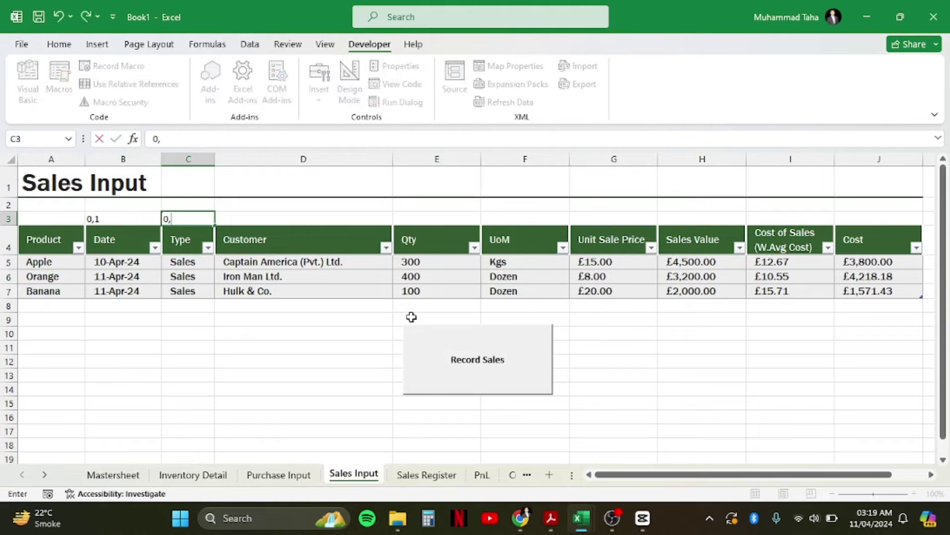
text(2)
key(Tab)
key(Left)
key(Right)
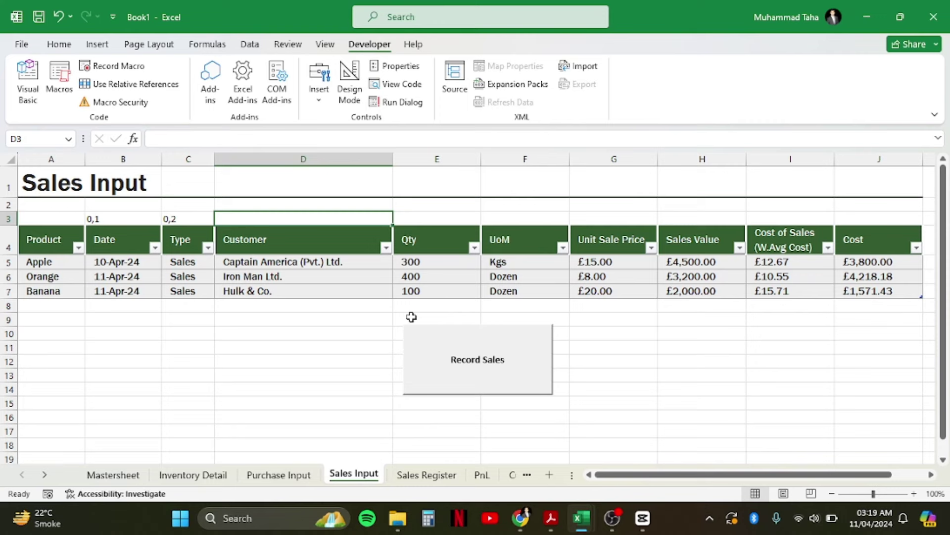
key(Left)
key(Left)
Clear the temporary 1,1 and 1,2 notes from A17:B17 on Sales Register.
key(ctrl+Page_Down)
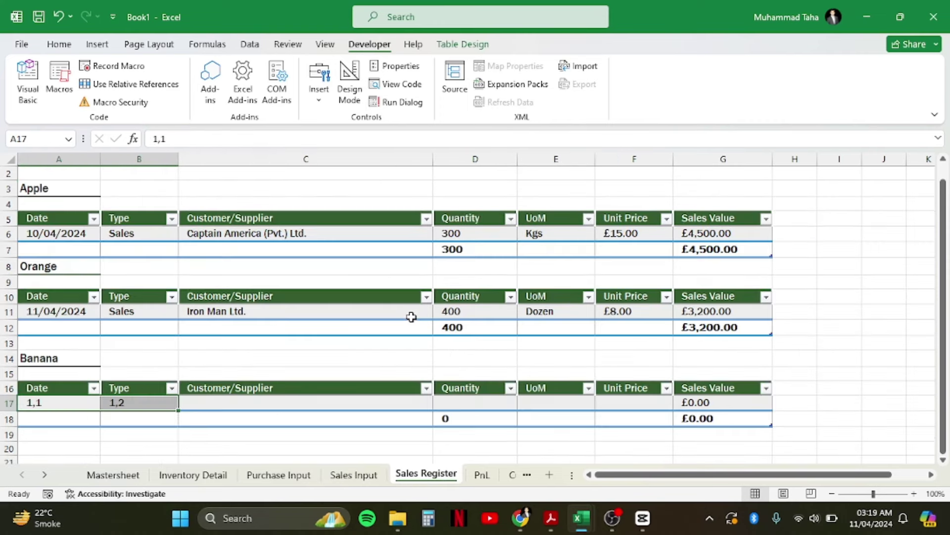
key(shift+Right)
key(Delete)
key(shift+Left)
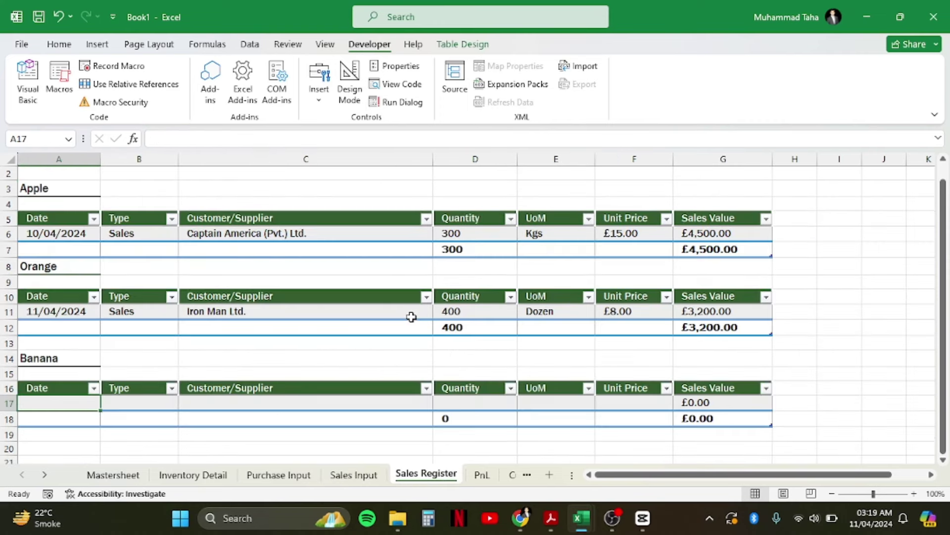
key(alt+F11)
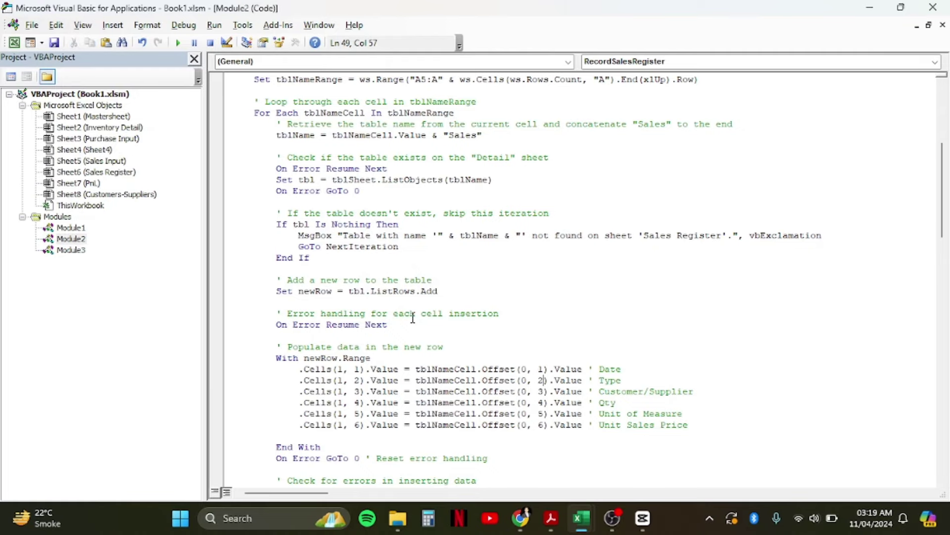
Step past RecordSalesRegister's Offset, error reset and dataRecorded lines into RecordSalesInventory.
key(Down)
key(Down)
key(Down)
key(Down)
key(Down)
key(Down)
key(Down)
key(Down)
key(Down)
key(Down)
key(Down)
key(Down)
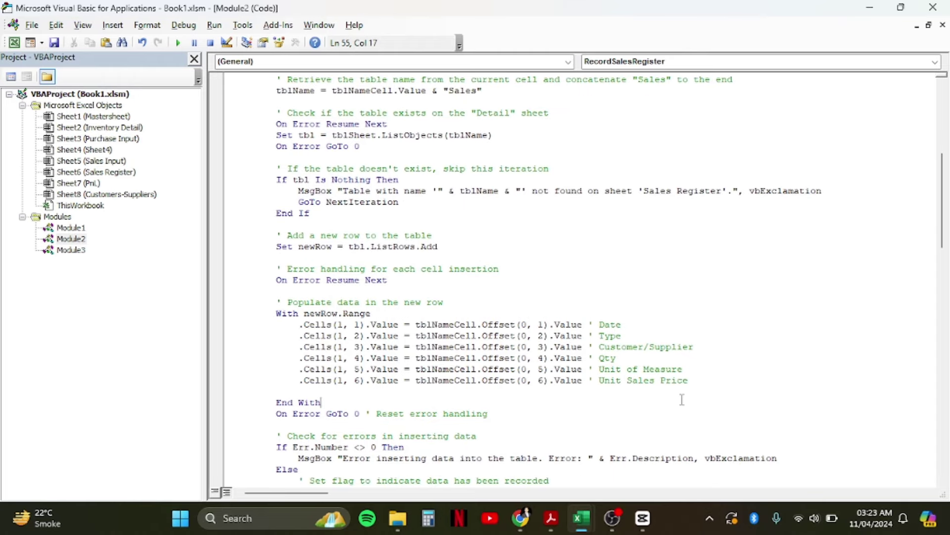
key(Up)
key(Down)
key(End)
key(Down)
key(End)
key(Down)
key(Down)
key(Down)
key(Down)
key(Down)
key(Down)
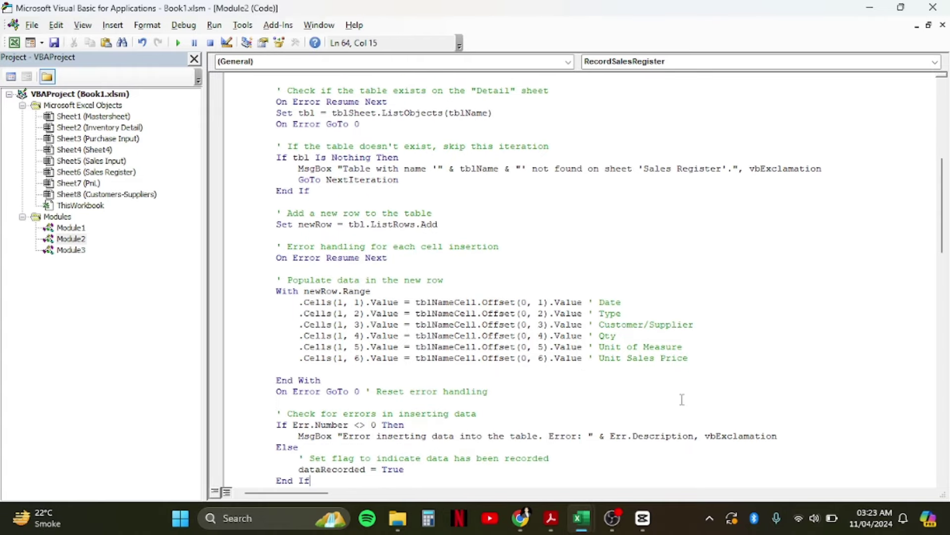
key(Down)
key(Down)
key(Down)
key(Down)
key(Down)
key(Down)
key(End)
key(Down)
key(Down)
key(Down)
key(Down)
key(Down)
key(Down)
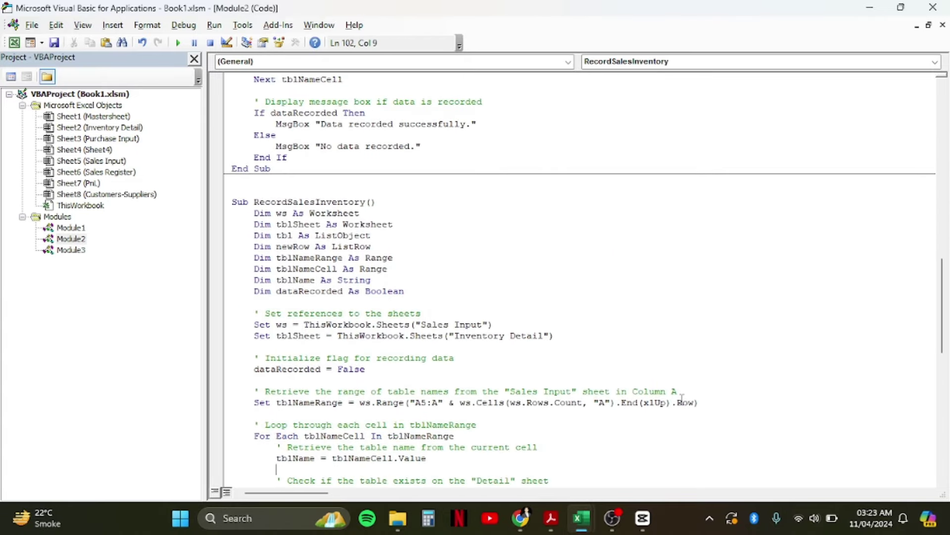
Review RecordSalesInventory's header and its Sales Input and Inventory Detail sheet references.
key(Up)
key(Up)
key(Up)
key(Up)
key(Up)
key(Up)
key(End)
key(Up)
key(Up)
key(Up)
key(Up)
key(Up)
key(Left)
key(Left)
key(Left)
key(Right)
key(ctrl+shift+Left)
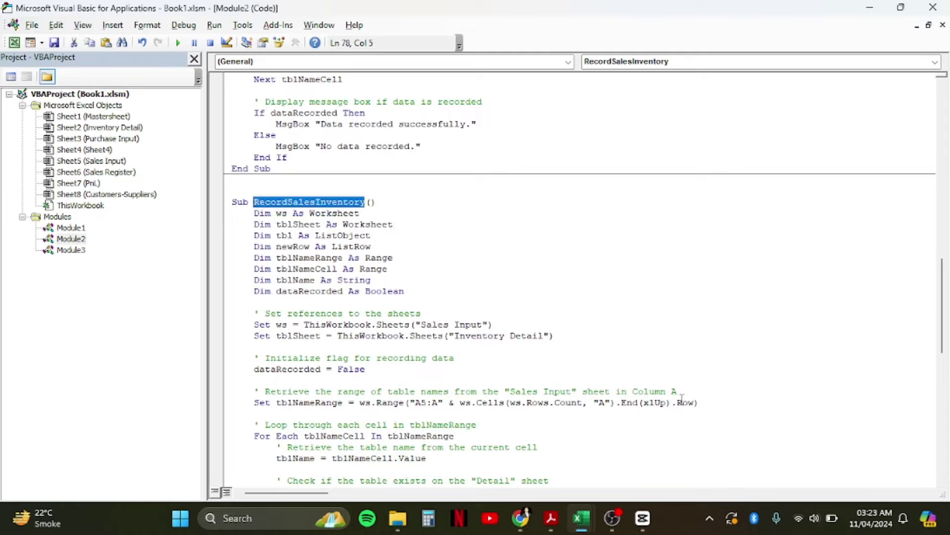
key(Left)
key(Down)
key(Down)
key(Down)
key(Down)
key(Down)
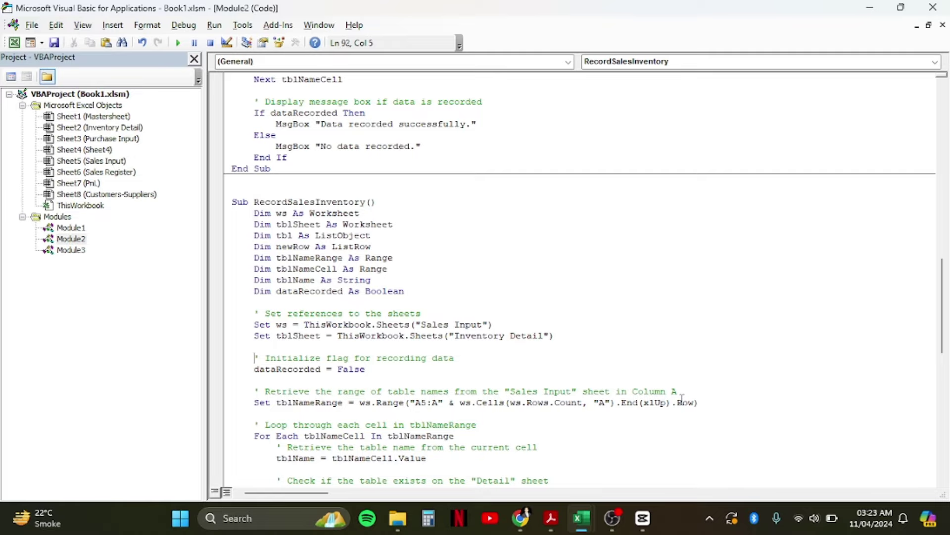
key(Down)
key(Down)
key(Down)
key(Right)
key(Up)
key(Up)
key(Up)
key(Up)
key(Right)
key(ctrl+Right)
key(ctrl+Right)
key(ctrl+Right)
key(ctrl+Right)
key(ctrl+Right)
key(ctrl+Right)
key(ctrl+Right)
key(ctrl+Right)
key(shift+Right)
key(shift+Right)
key(shift+Right)
key(shift+Right)
key(shift+Right)
key(shift+Right)
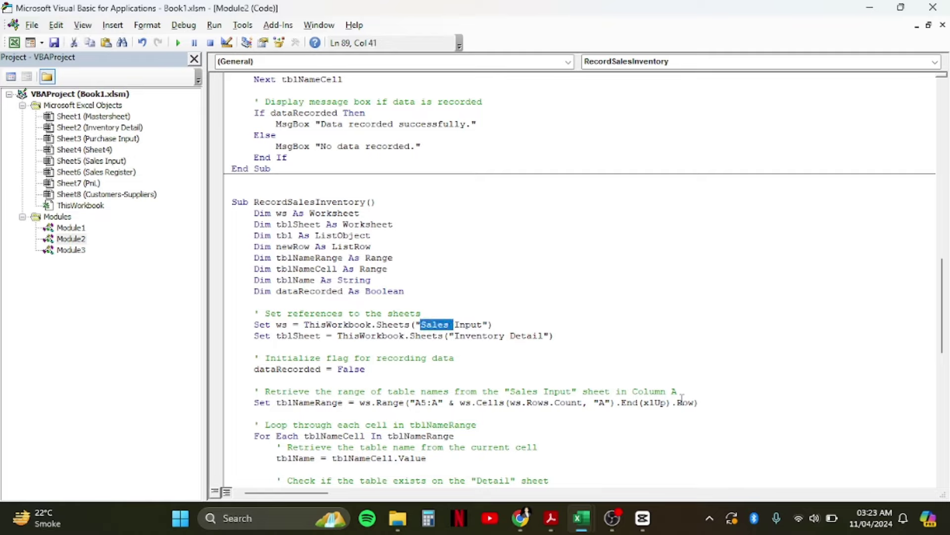
key(Down)
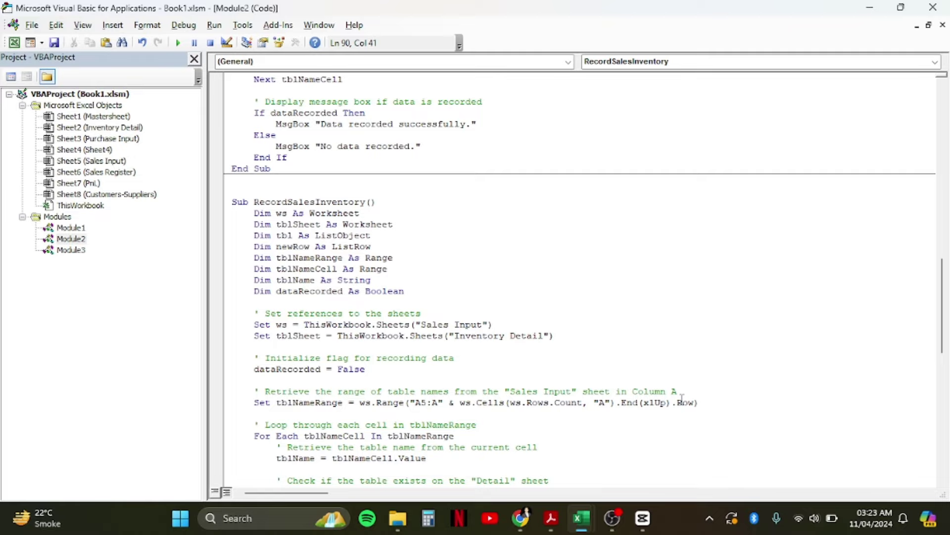
key(ctrl+shift+Right)
key(ctrl+shift+Right)
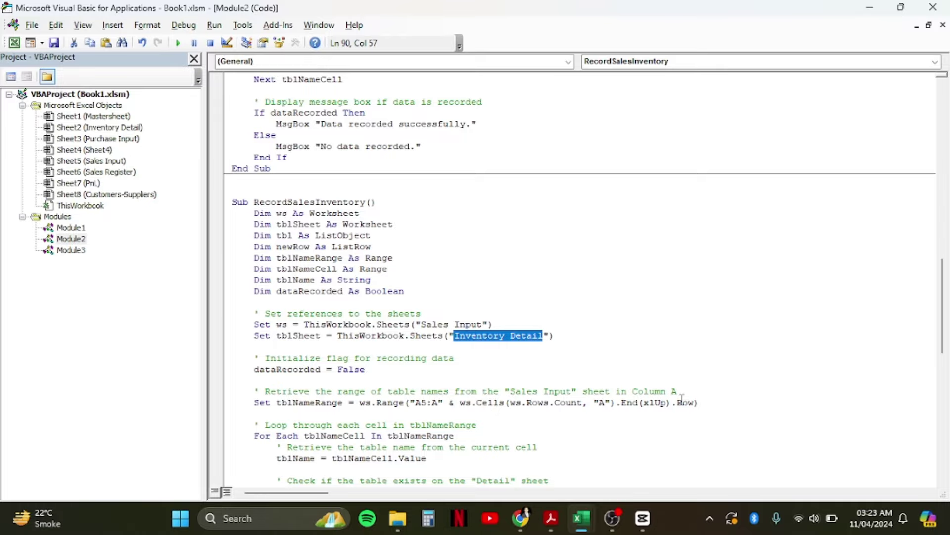
Check the loop's Offset arguments and .Cells(1, 1) Date assignment, then go to Excel's Inventory Detail.
key(Down)
key(Down)
key(Down)
key(Down)
key(Down)
key(Down)
key(Down)
key(Down)
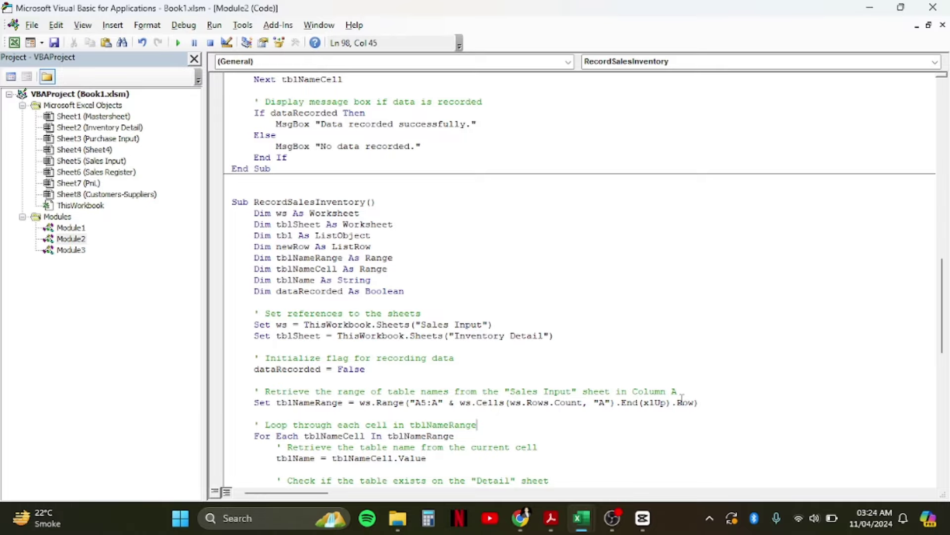
key(Down)
key(Down)
key(Down)
key(Down)
key(Down)
key(Down)
key(Down)
key(Down)
key(Down)
key(Down)
key(Down)
key(Down)
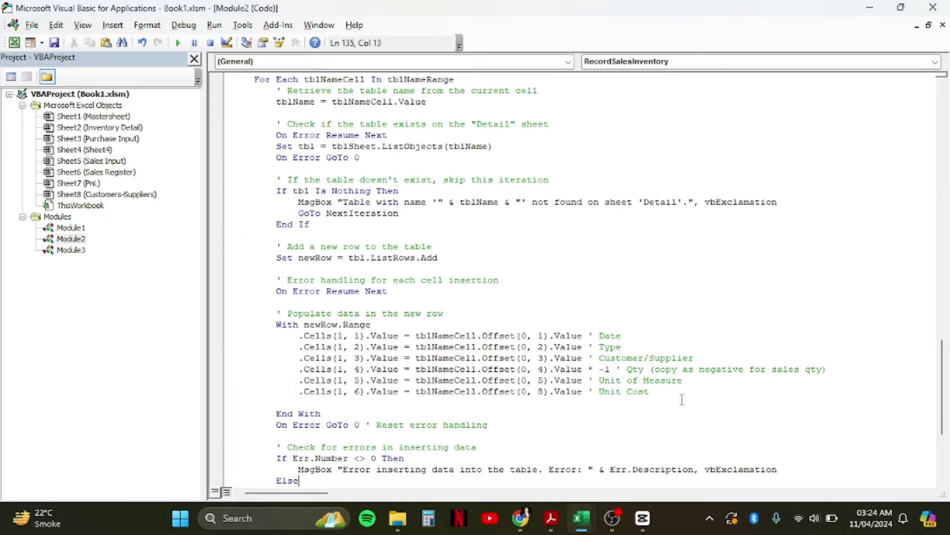
key(Up)
key(Up)
key(Up)
key(Up)
key(Up)
key(Up)
key(Up)
key(Up)
key(Up)
key(Up)
key(Up)
key(ctrl+Left)
key(ctrl+Left)
key(ctrl+Left)
key(ctrl+Left)
key(ctrl+Left)
key(ctrl+Left)
key(ctrl+Left)
key(shift+Left)
key(shift+Left)
key(shift+Left)
key(shift+Left)
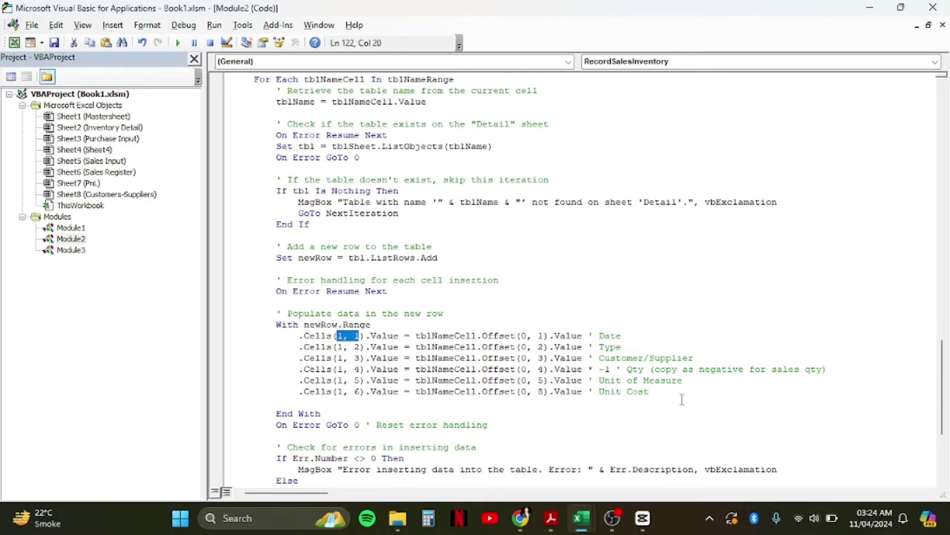
key(alt+F11)
key(ctrl+Page_Up)
key(ctrl+Page_Up)
key(ctrl+Page_Up)
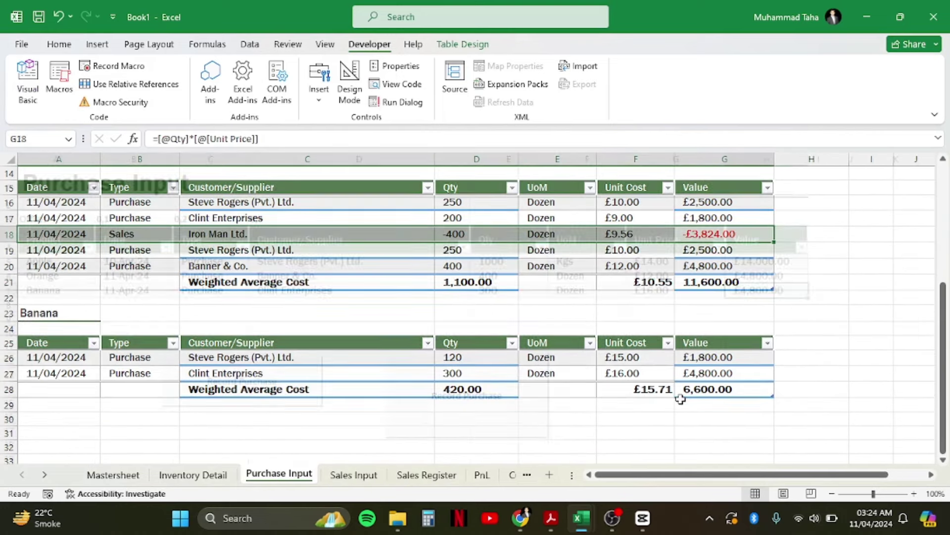
Add a new row 28 to the Banana table and note 1,1 and 1,2 in A28 and B28.
key(Down)
key(Down)
key(Down)
key(Down)
key(Down)
key(Down)
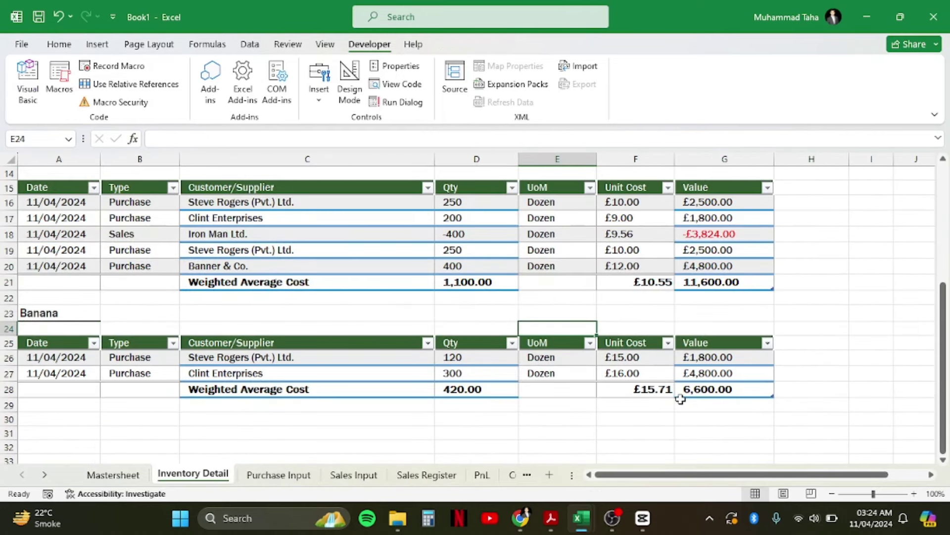
key(Down)
key(Down)
key(Down)
key(Down)
key(shift+Home)
key(ctrl+shift+plus)
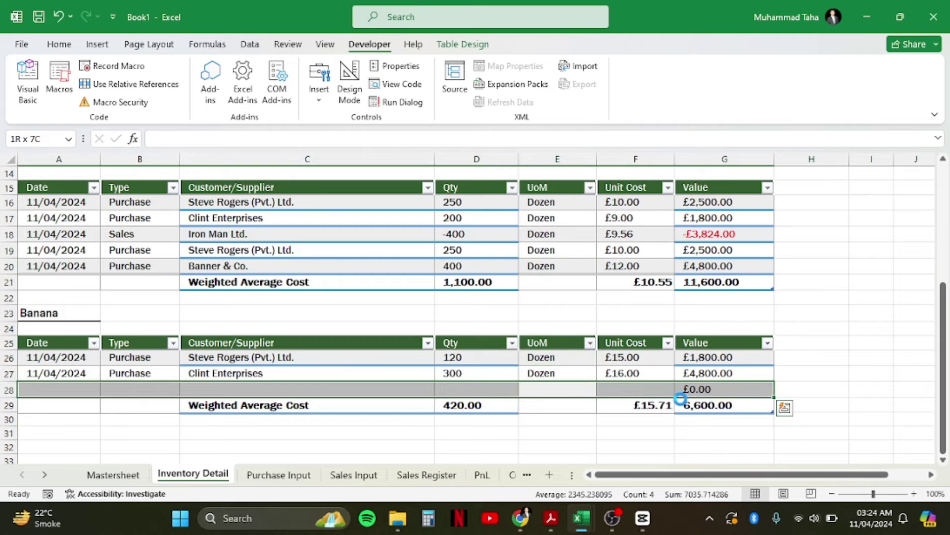
text(1,1)
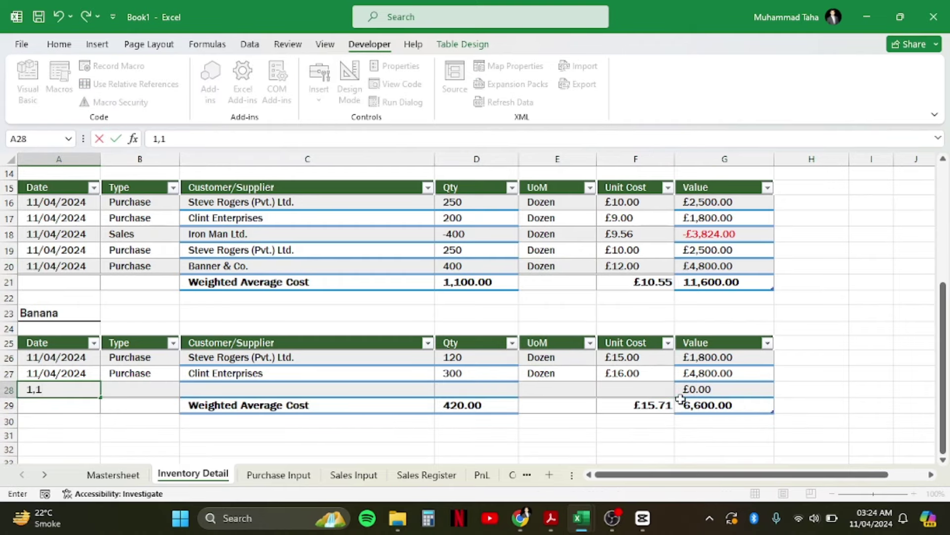
key(Tab)
text(1,2)
key(Tab)
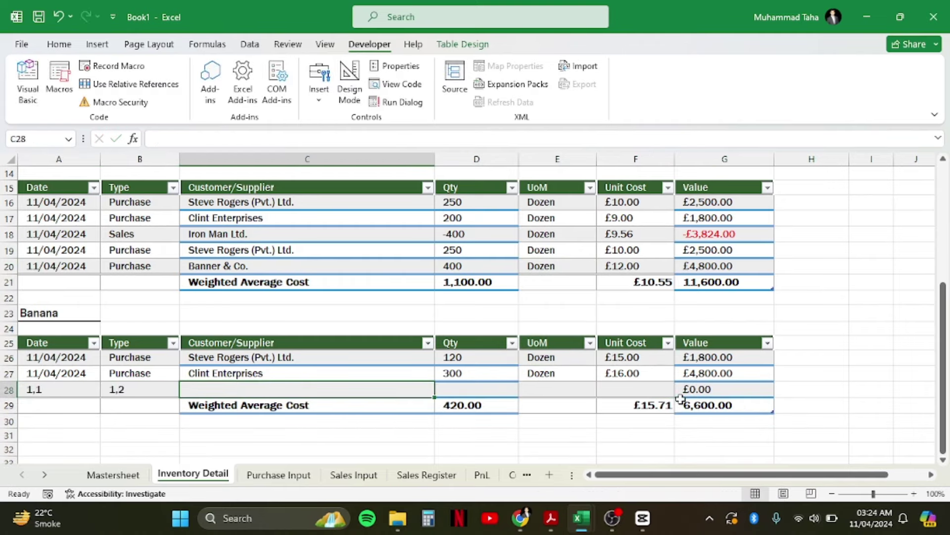
key(shift+Tab)
key(shift+Tab)
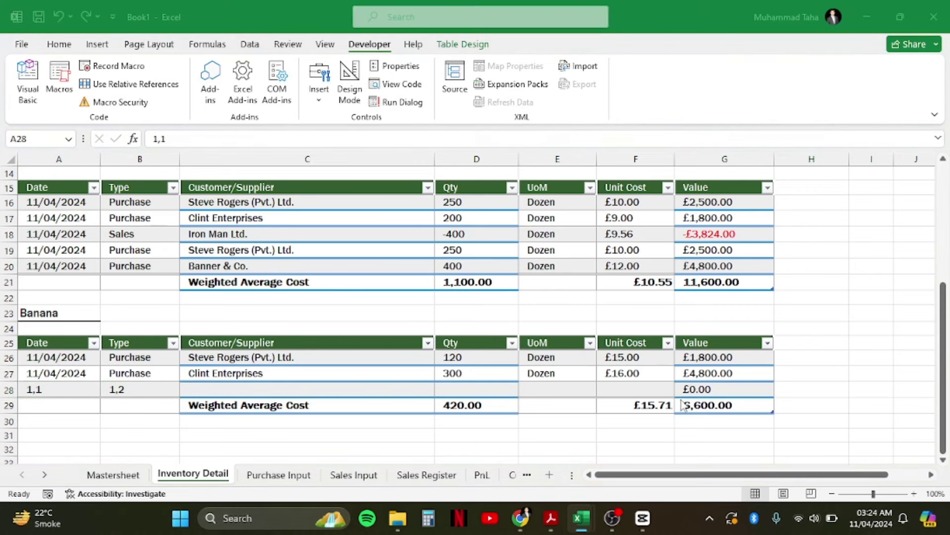
Compare against the macro's Date assignment line, then return to the workbook.
key(alt+F11)
key(Right)
key(Right)
key(Right)
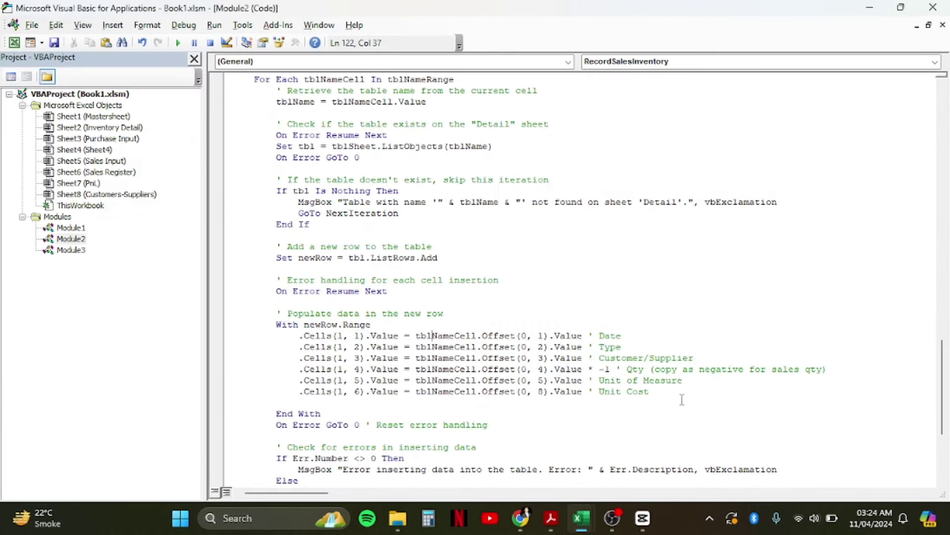
key(Right)
key(Right)
key(Right)
key(Right)
key(Right)
key(Right)
key(alt+Tab)
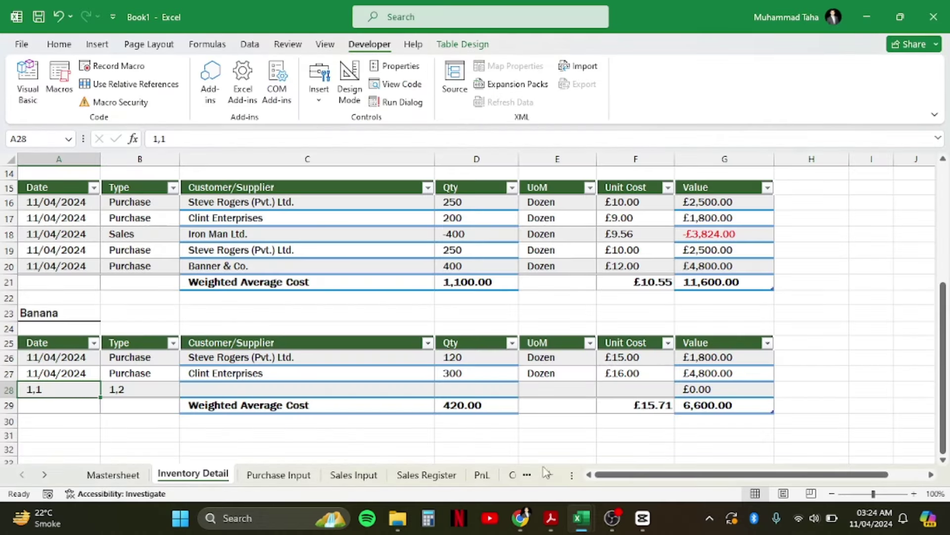
Compare Sales Register, the Sales Input 0,2 offset label and the row-filling code, ending on Inventory Detail.
click(427, 478)
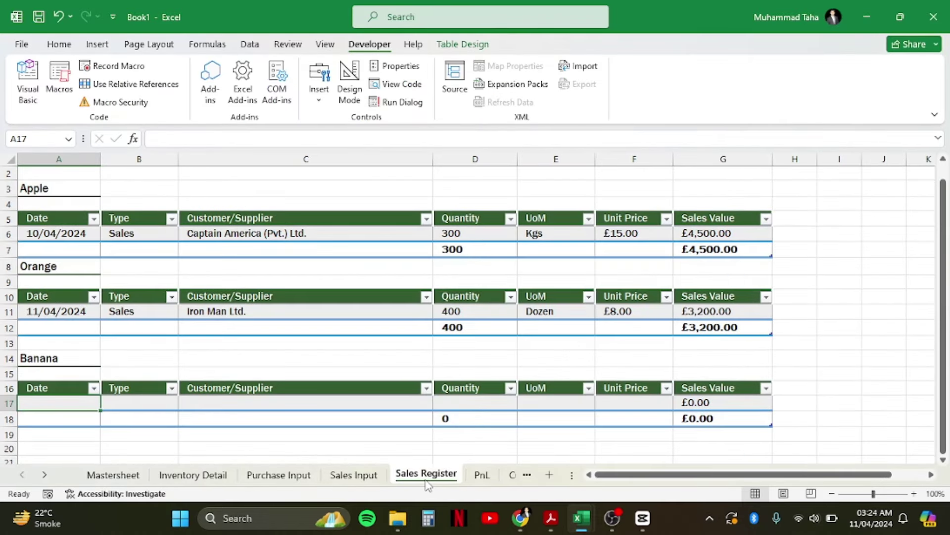
click(379, 473)
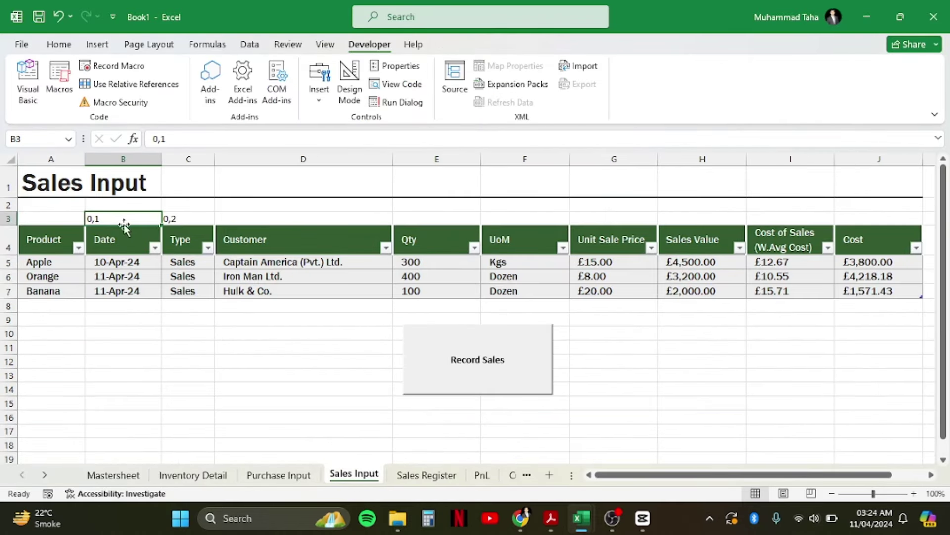
key(Right)
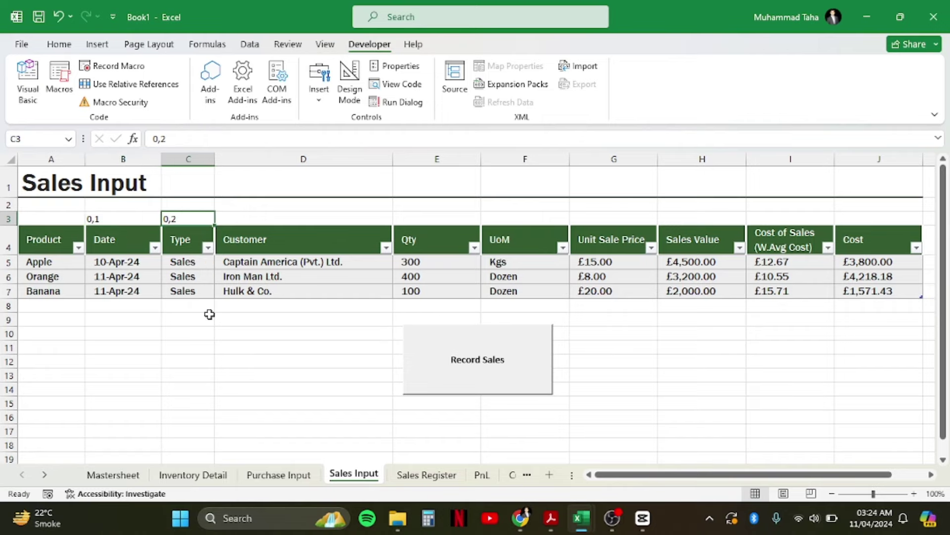
key(alt+Tab)
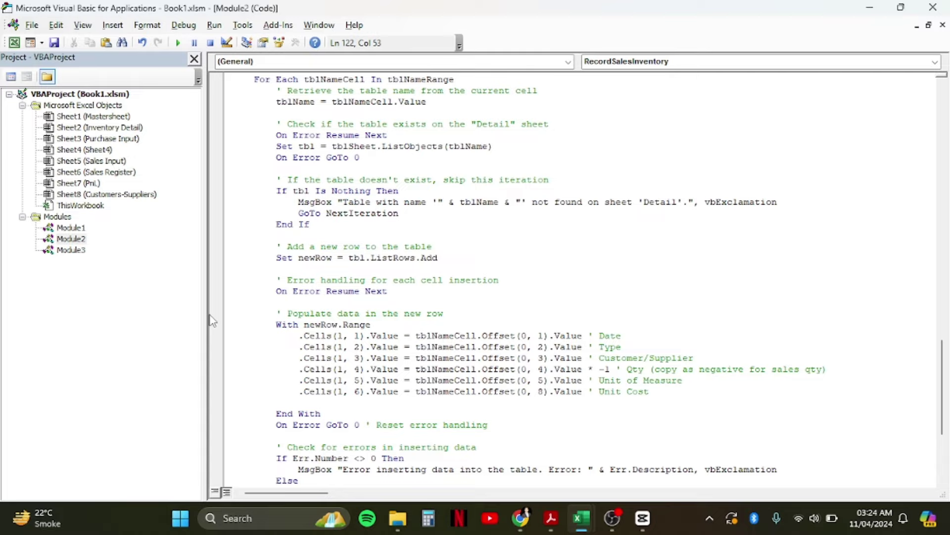
key(Down)
key(Down)
key(Down)
key(Right)
key(Right)
key(Right)
key(Right)
key(Right)
key(Right)
key(Right)
key(Right)
key(Right)
key(Right)
key(Right)
key(Right)
key(alt+F11)
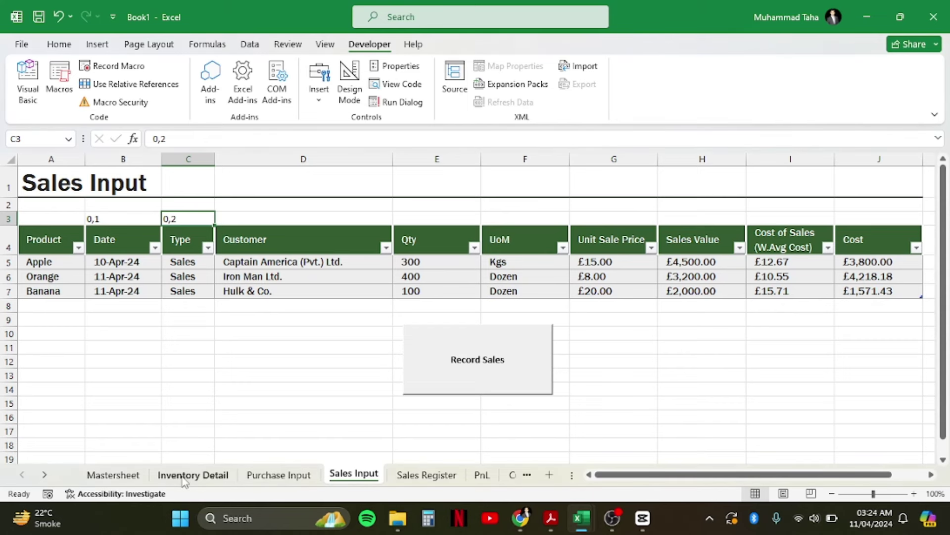
click(184, 476)
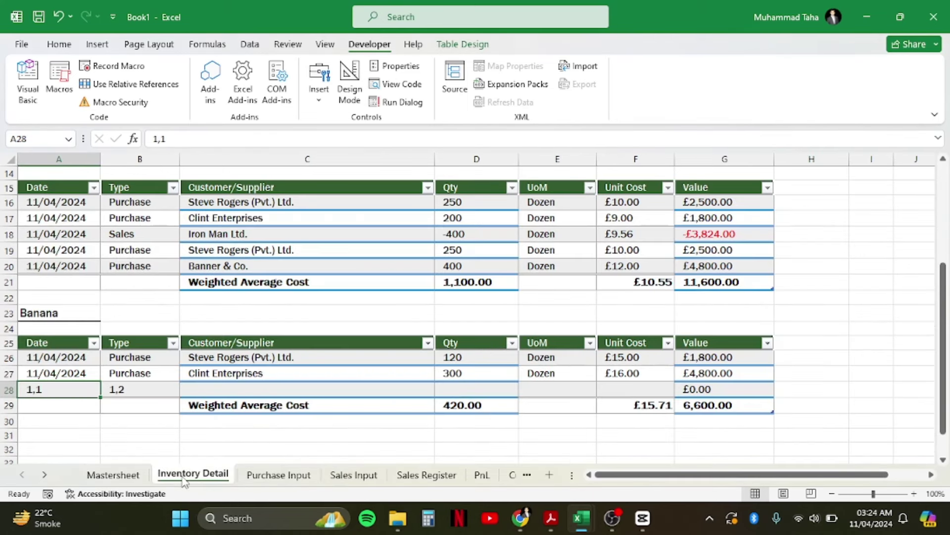
Clear the 1,1 and 1,2 notes from A28:B28 and check the macro's Unit Cost offset line.
key(shift+Right)
key(Delete)
click(467, 234)
key(shift+space)
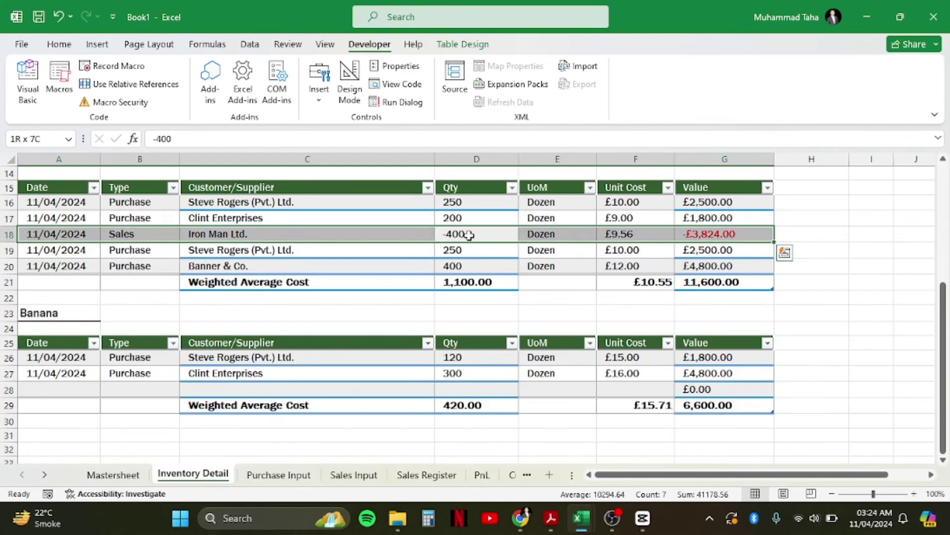
click(138, 393)
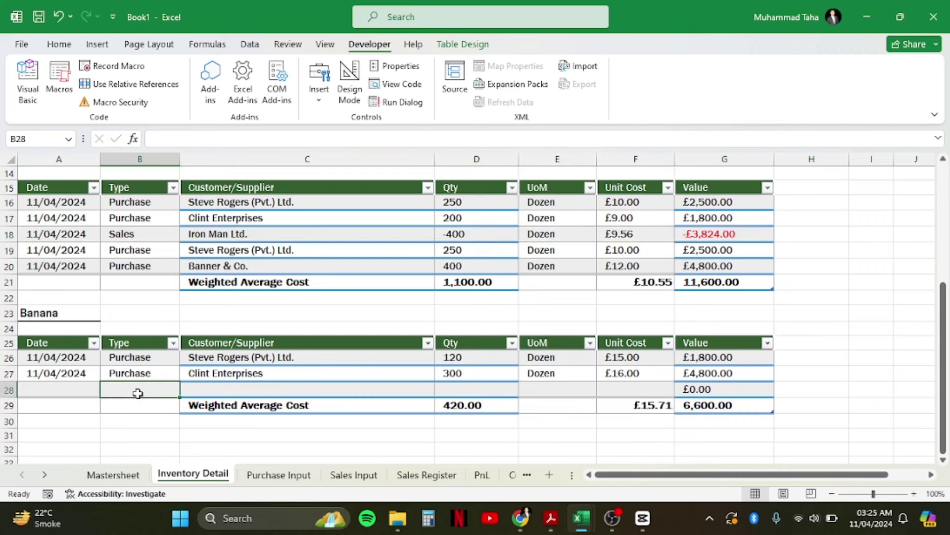
key(alt+F11)
key(Down)
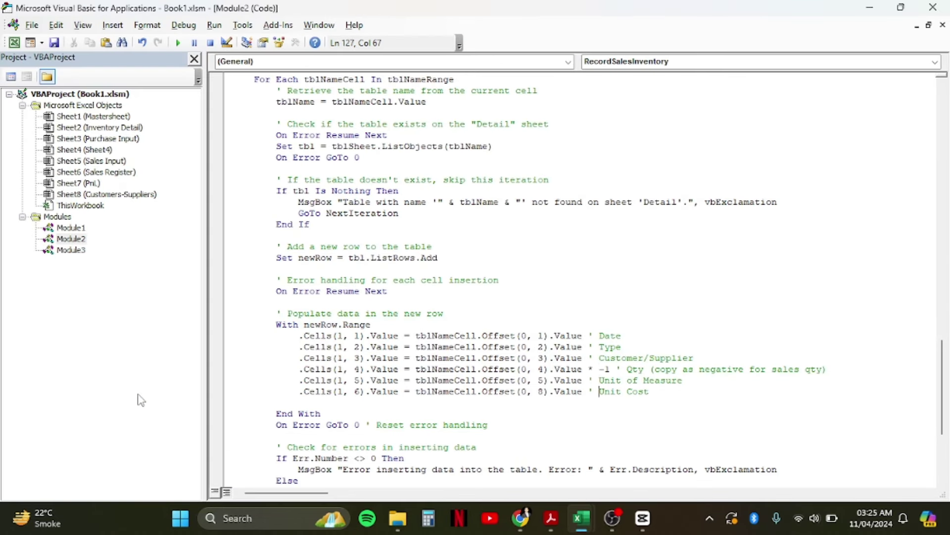
key(Left)
key(Left)
key(Left)
key(Left)
key(Left)
key(Left)
key(Left)
key(Left)
key(Left)
key(Left)
key(Left)
key(Left)
key(Left)
key(Left)
key(Left)
key(Left)
key(alt+F11)
Test 1,6 in Unit Cost cell F28, delete it, and move to Sales Input.
key(Right)
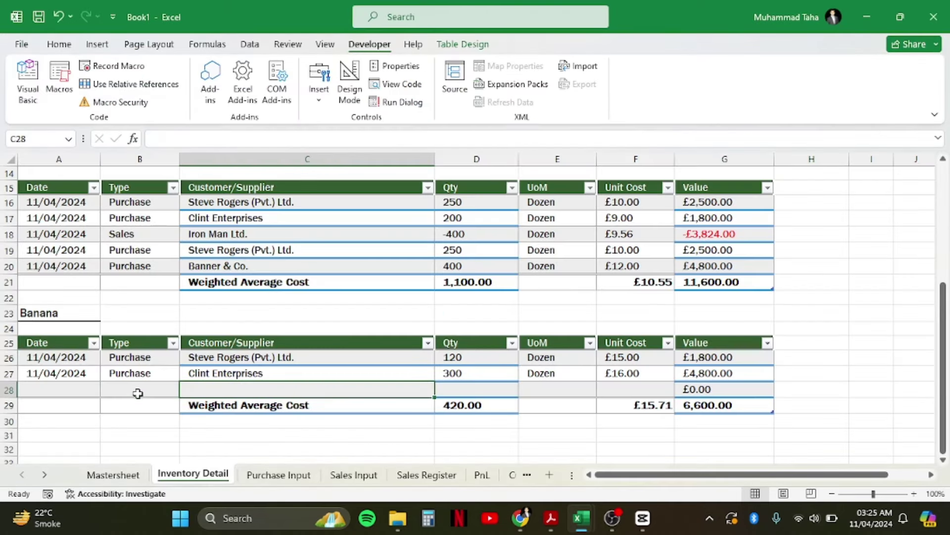
key(Right)
key(Right)
key(Right)
text(1)
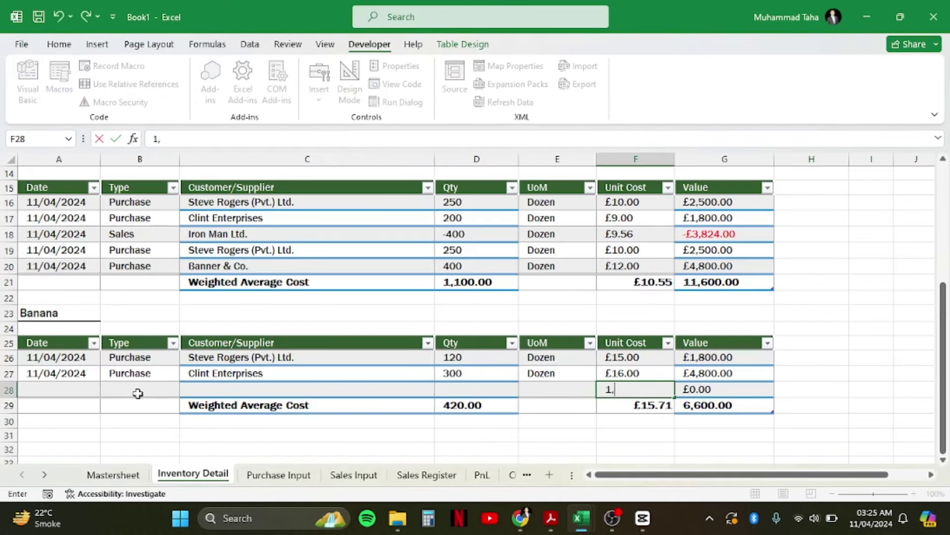
text(,6)
key(Tab)
key(Left)
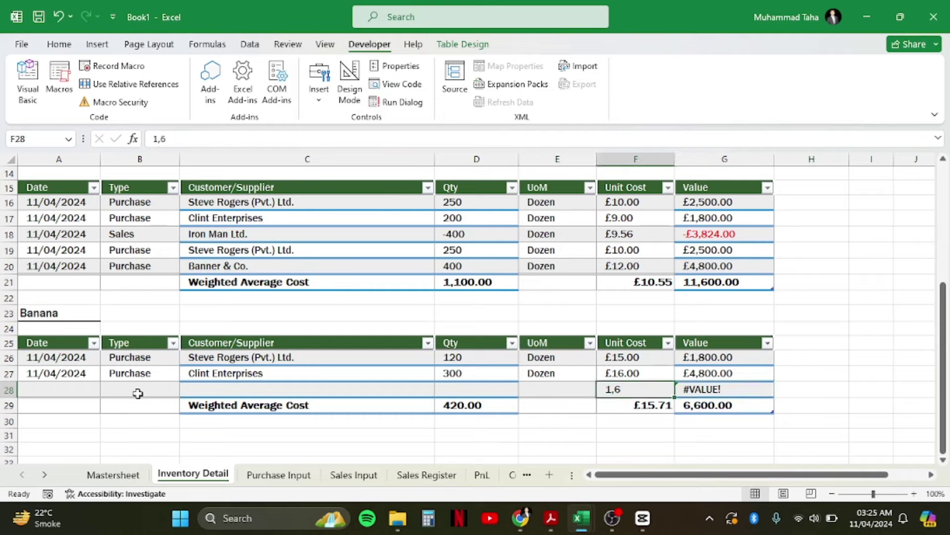
key(Delete)
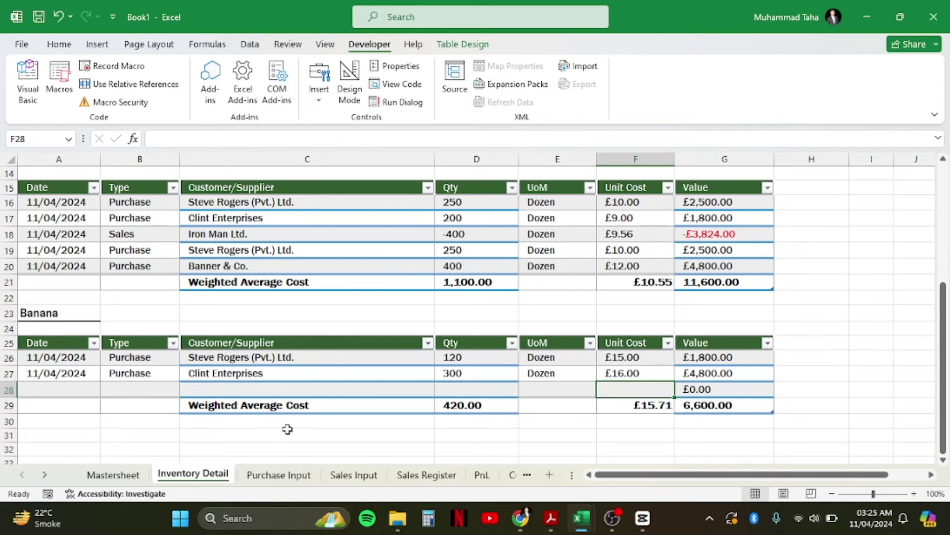
click(350, 482)
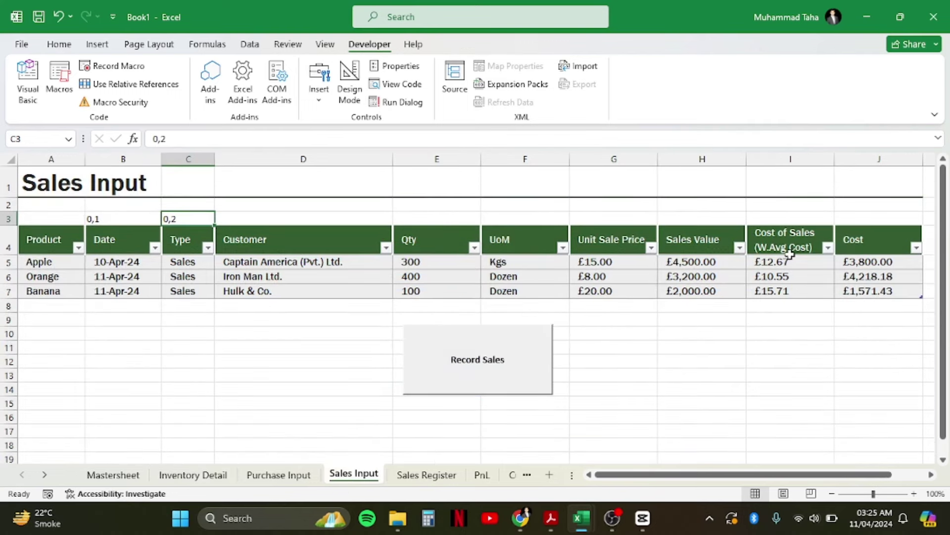
Fill Sales Input row 3 offset labels through 0,8 in I3 and inspect the Cost of Sales formulas.
key(alt+Tab)
key(alt+Tab)
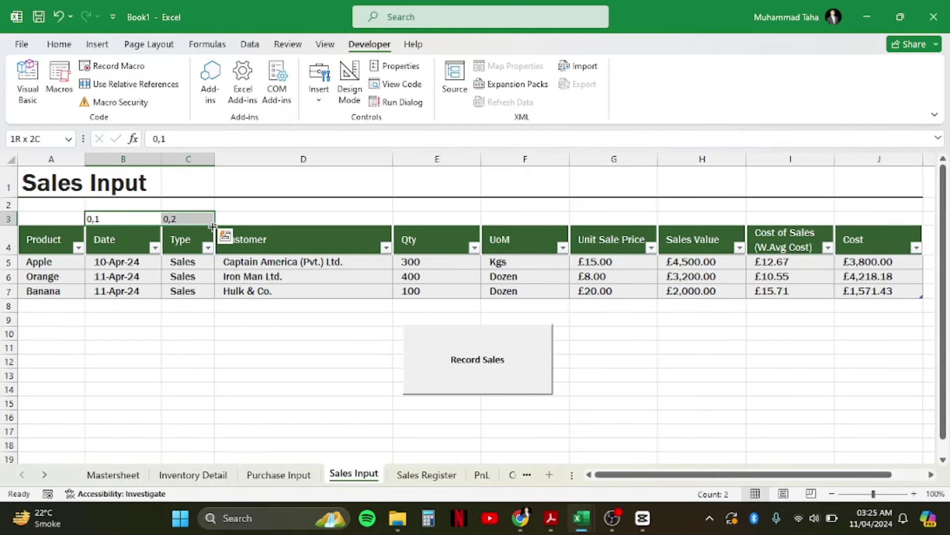
drag(215, 224, 827, 217)
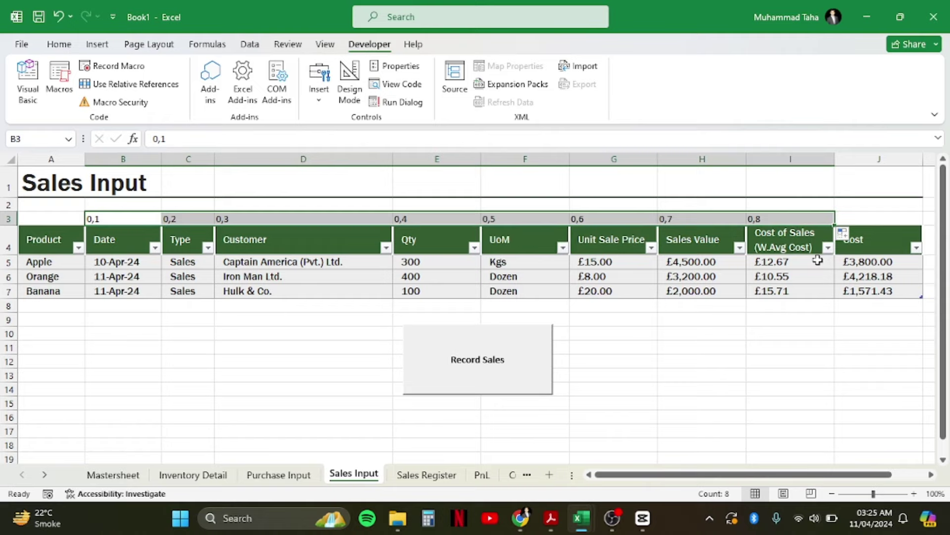
click(807, 216)
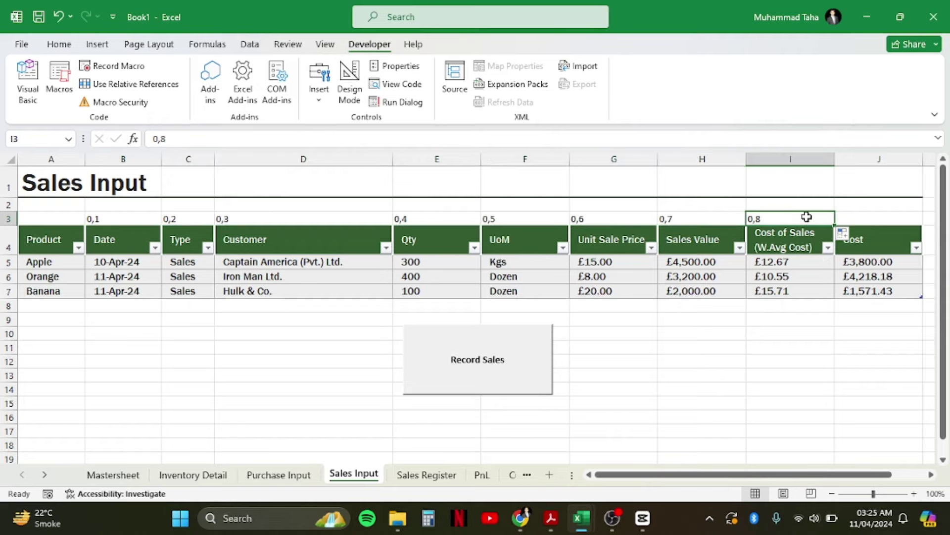
key(Down)
key(Down)
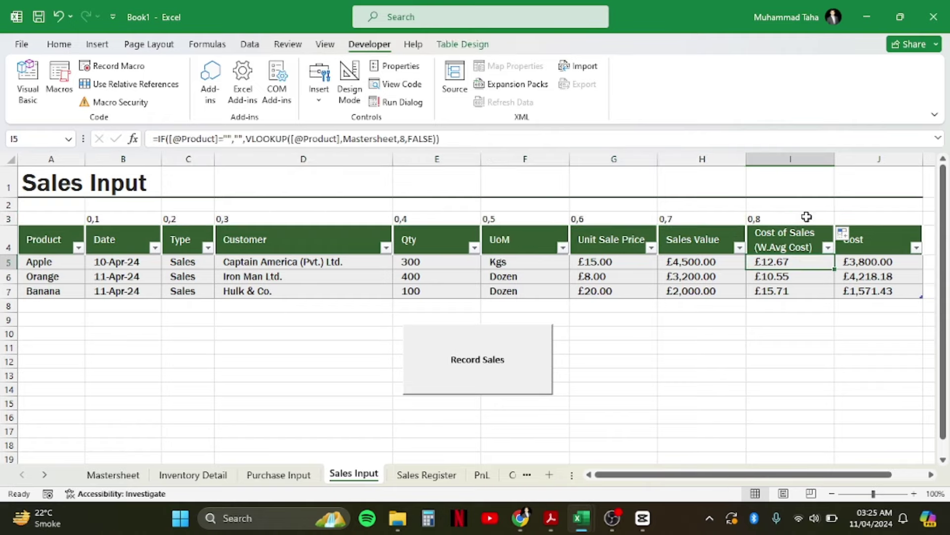
key(shift+Down)
key(shift+Down)
key(Down)
key(Down)
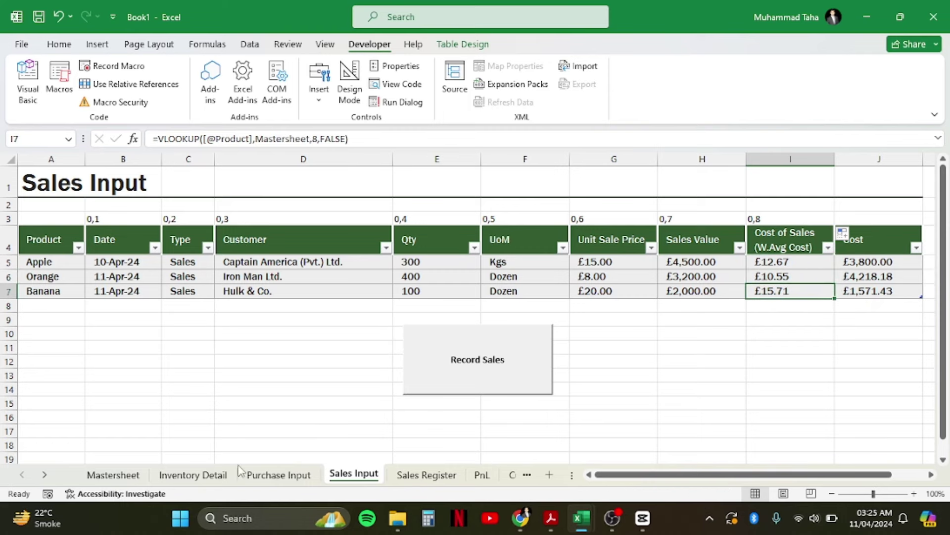
click(193, 474)
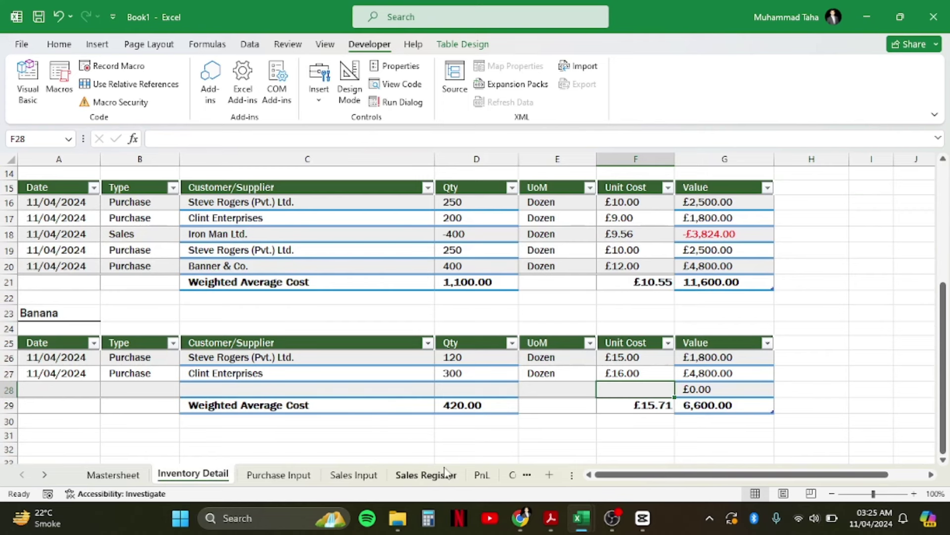
Glance at Sales Register, then review the .Cells(1, 6) Unit Cost reference in Module2.
click(426, 474)
key(alt+F11)
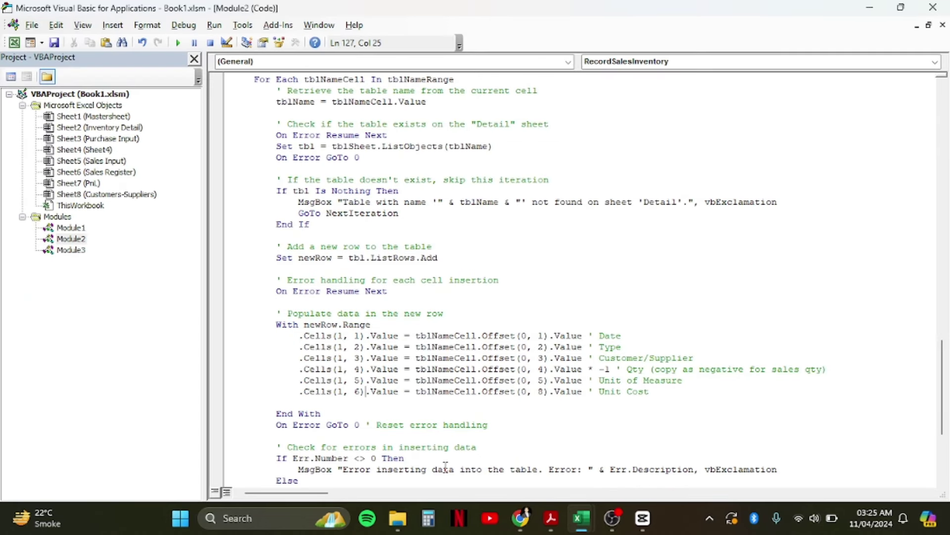
key(Left)
key(Left)
key(Left)
key(shift+Right)
key(shift+Right)
key(shift+Right)
key(shift+Right)
key(Right)
key(Right)
key(Right)
key(Right)
key(Right)
key(Right)
key(Right)
key(Right)
key(Right)
key(Right)
key(Right)
key(Right)
key(shift+Right)
key(shift+Right)
key(shift+Right)
key(Right)
key(Down)
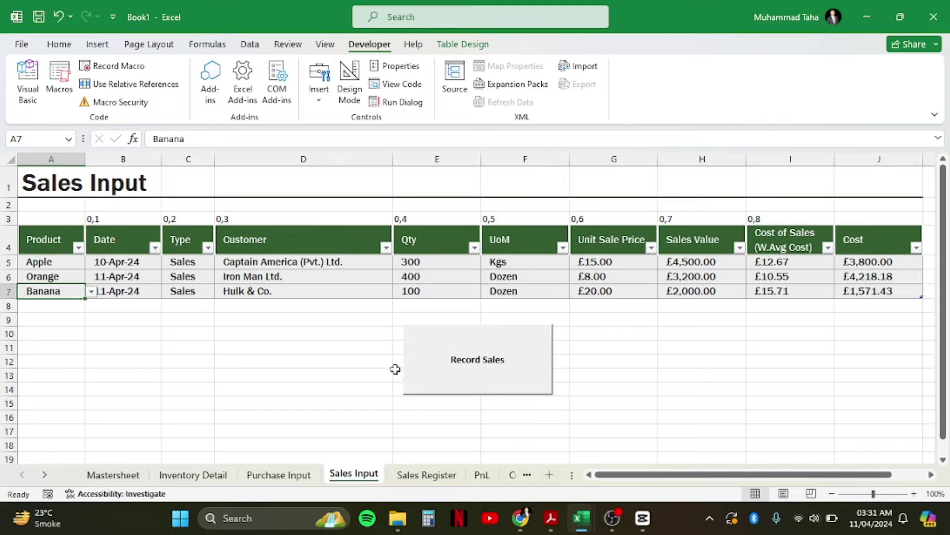
Open Module3 and read CombinedMacro's calls to RecordSalesInventory and RecordSalesRegister.
key(alt+F11)
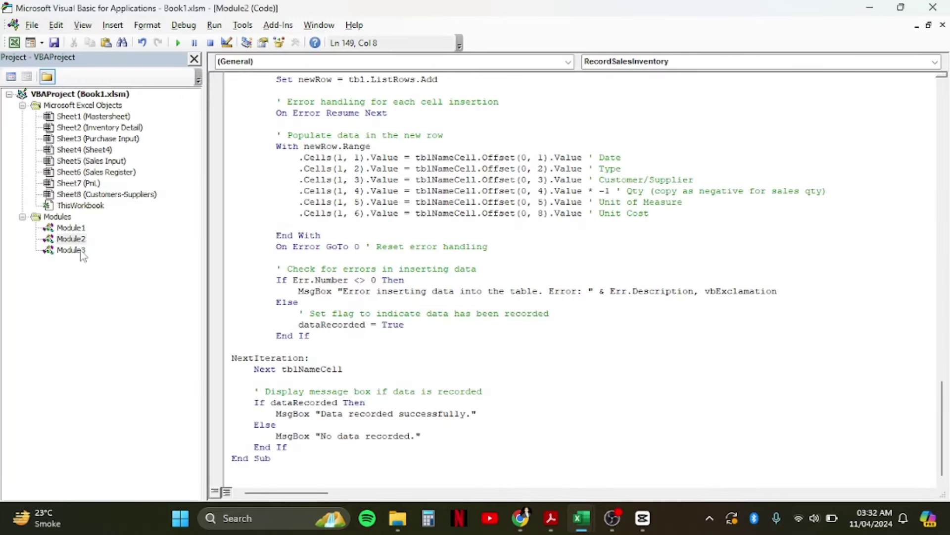
double_click(81, 253)
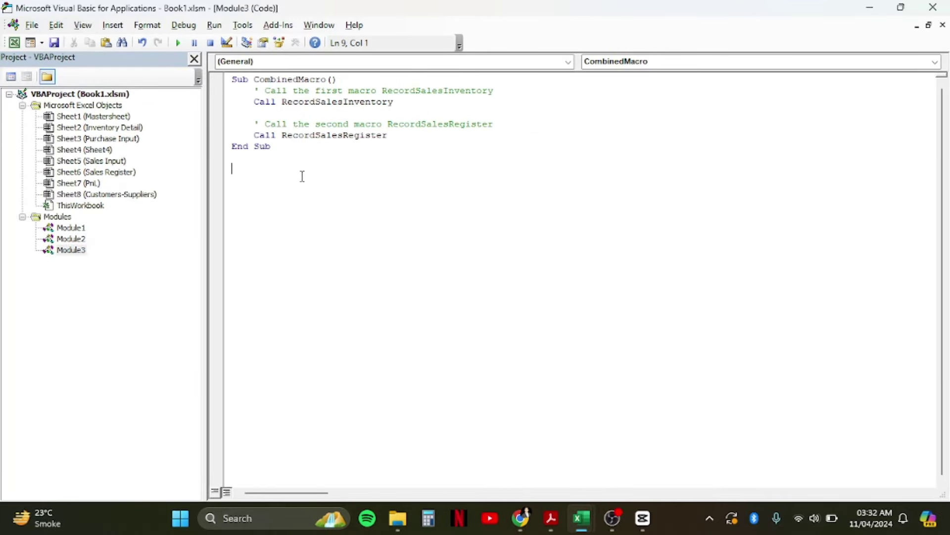
key(ctrl+a)
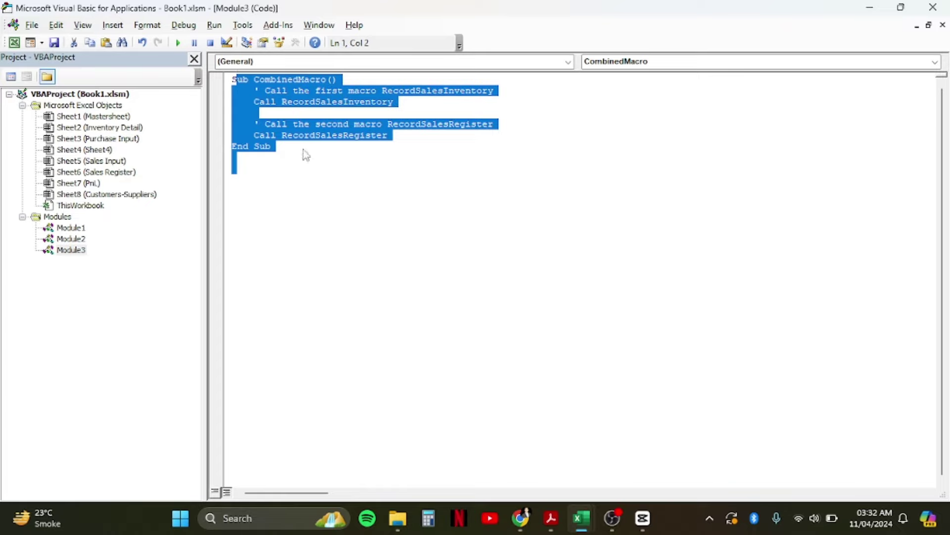
click(316, 161)
drag(253, 80, 325, 80)
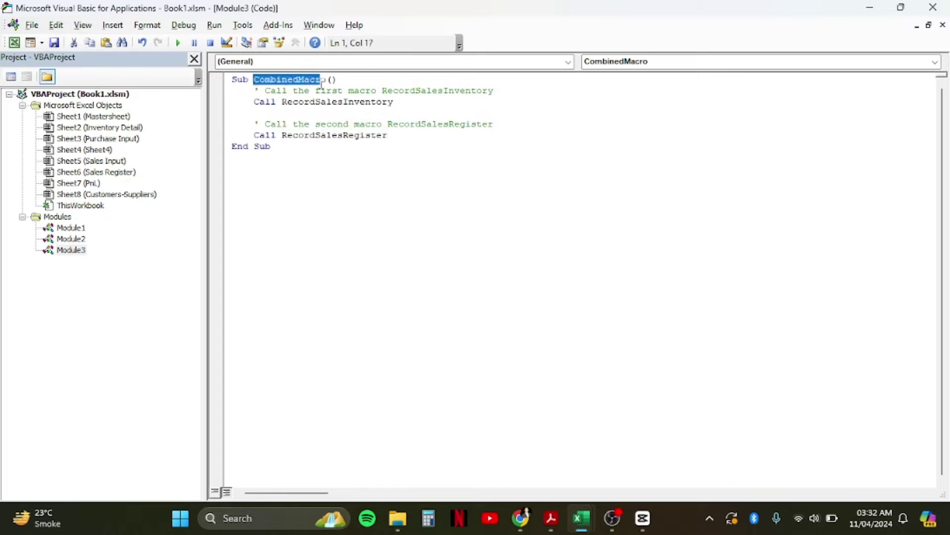
click(317, 102)
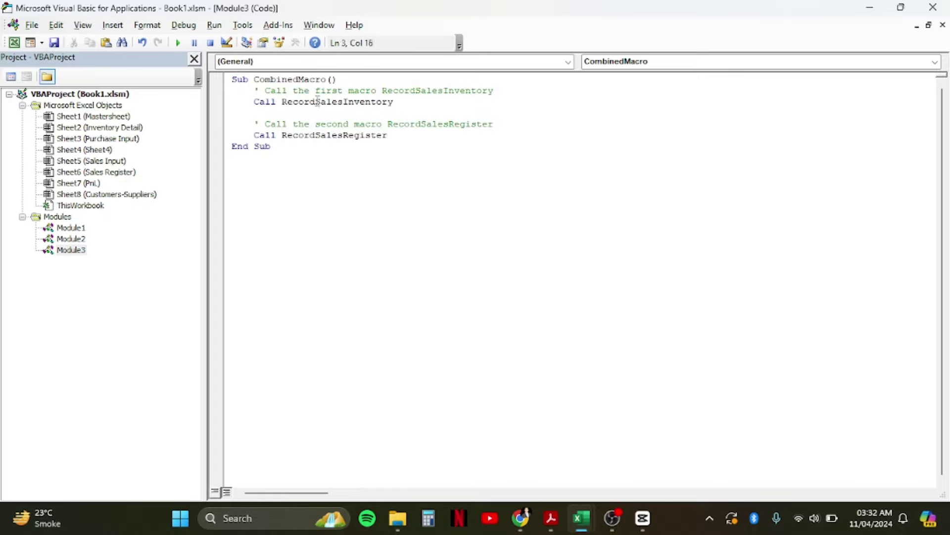
double_click(317, 101)
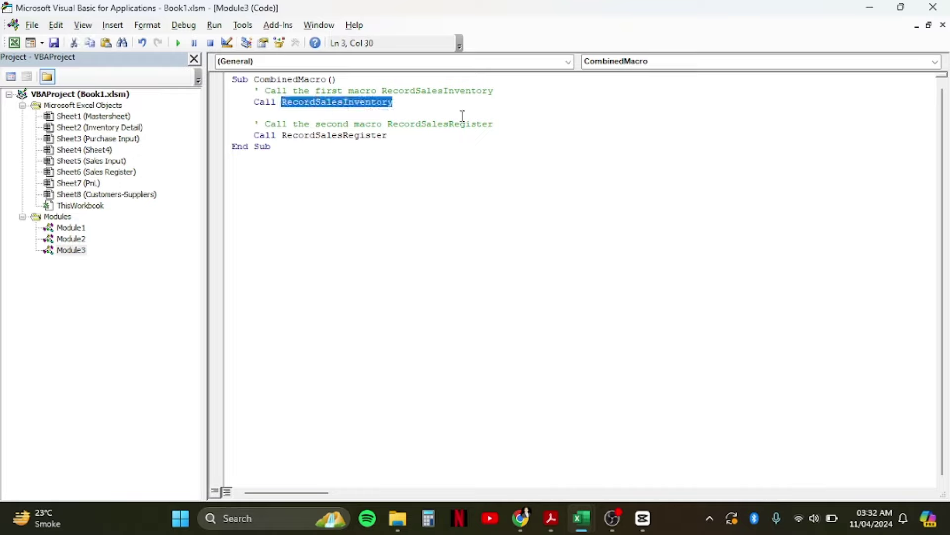
click(396, 137)
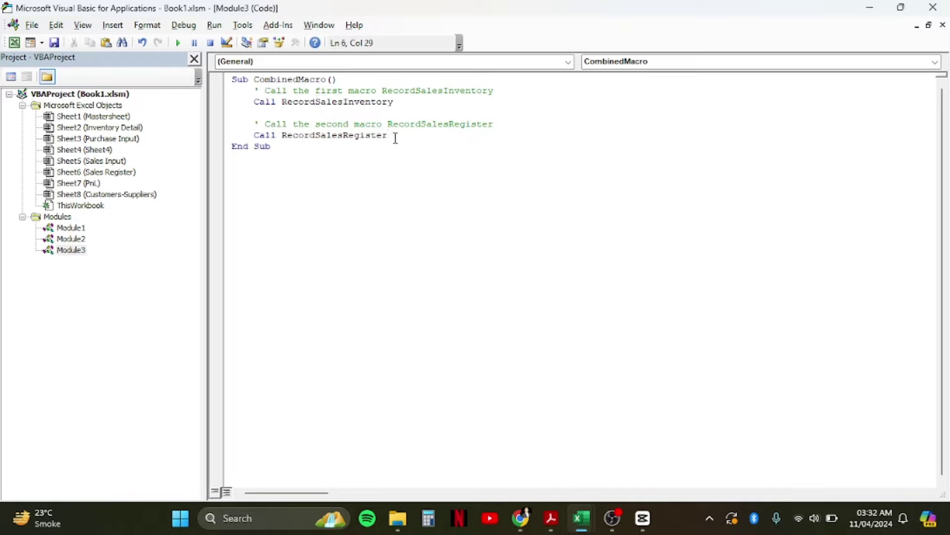
key(ctrl+shift+Left)
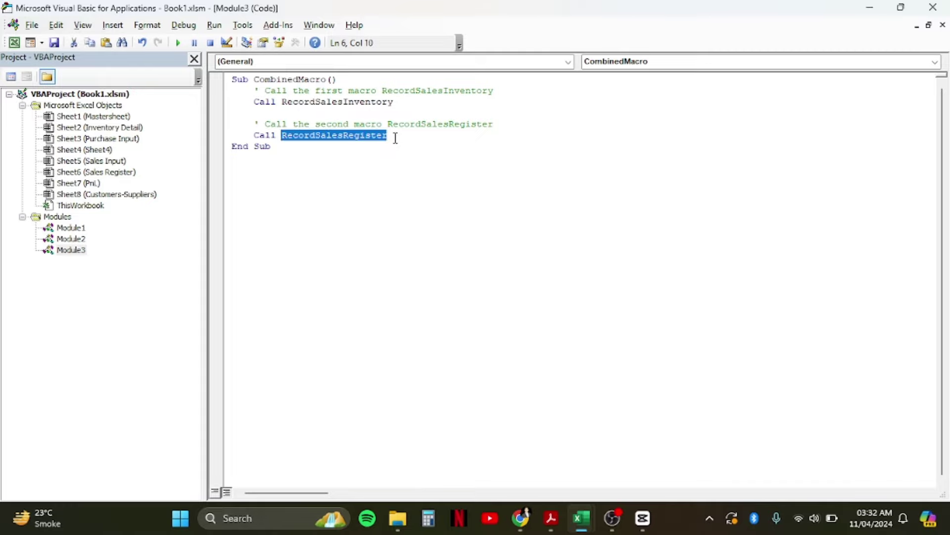
key(Down)
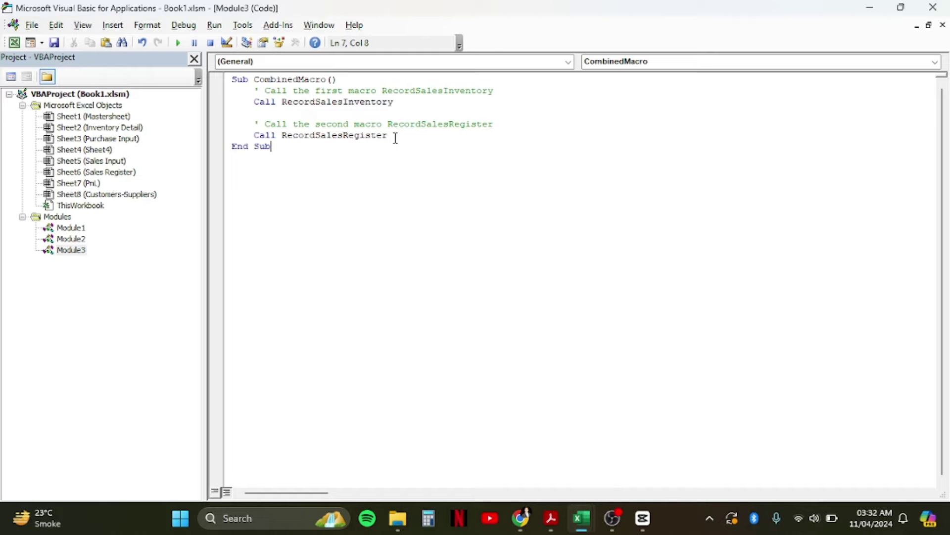
Draw a Form Control button below the sales table, assign CombinedMacro, and label it Record Sales.
key(alt+F11)
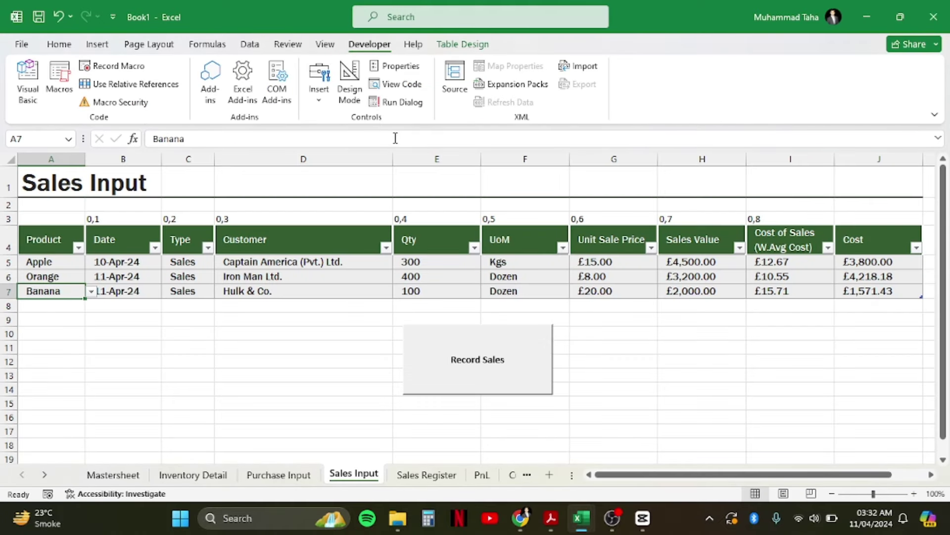
click(319, 82)
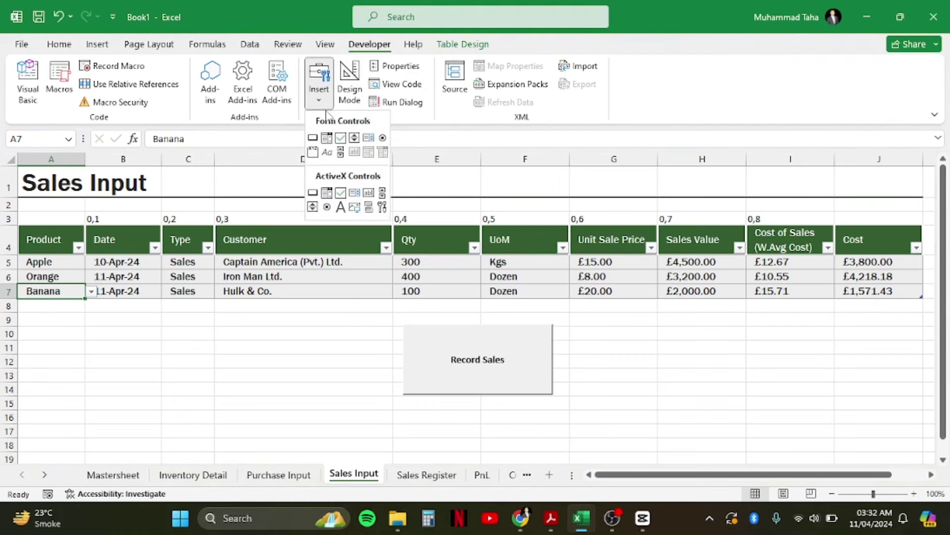
click(316, 138)
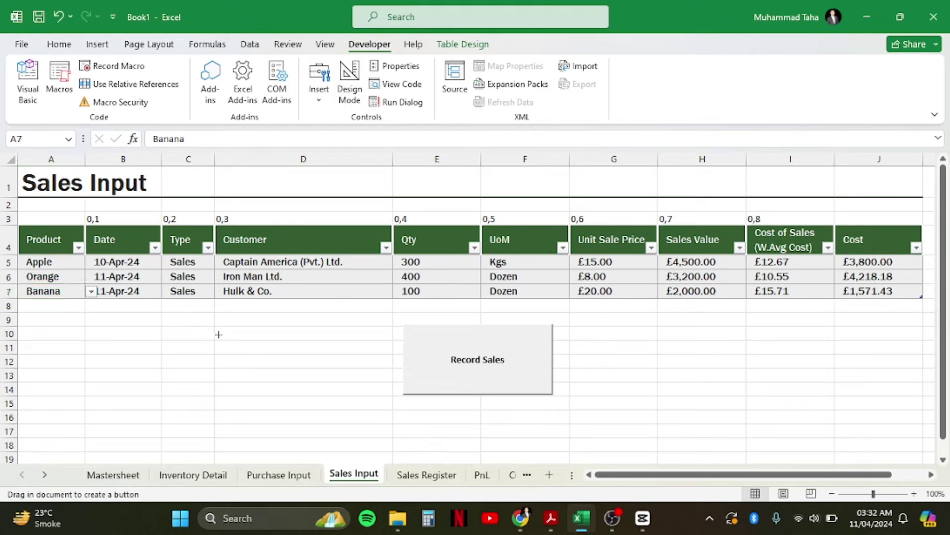
drag(219, 338, 367, 413)
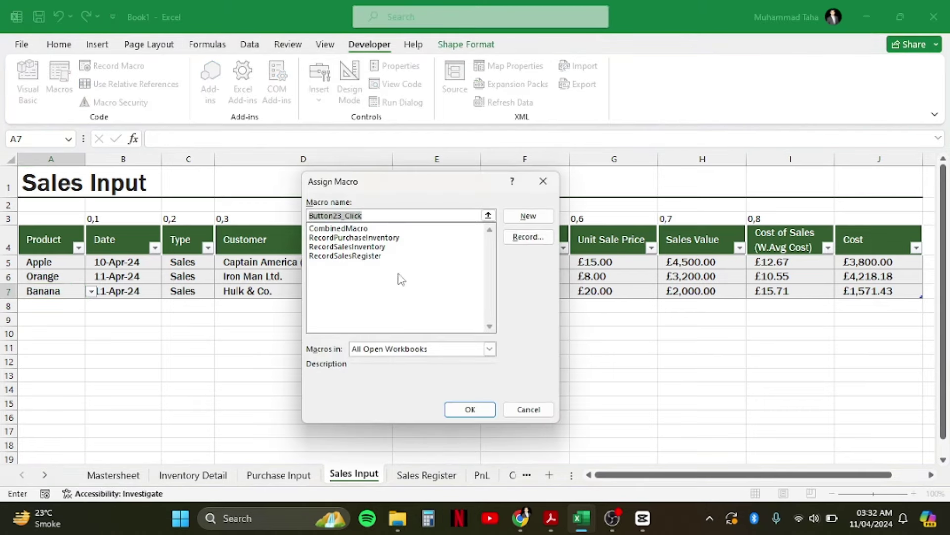
click(347, 229)
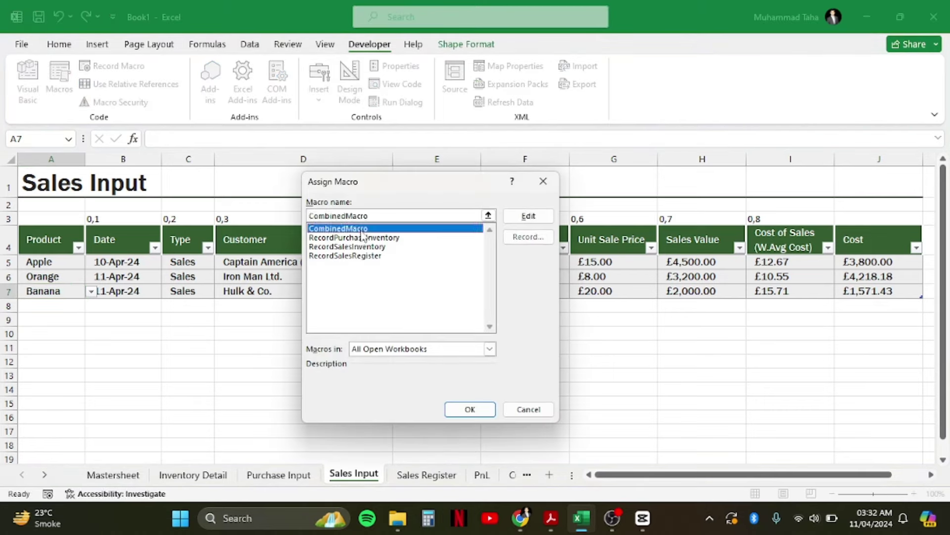
click(465, 409)
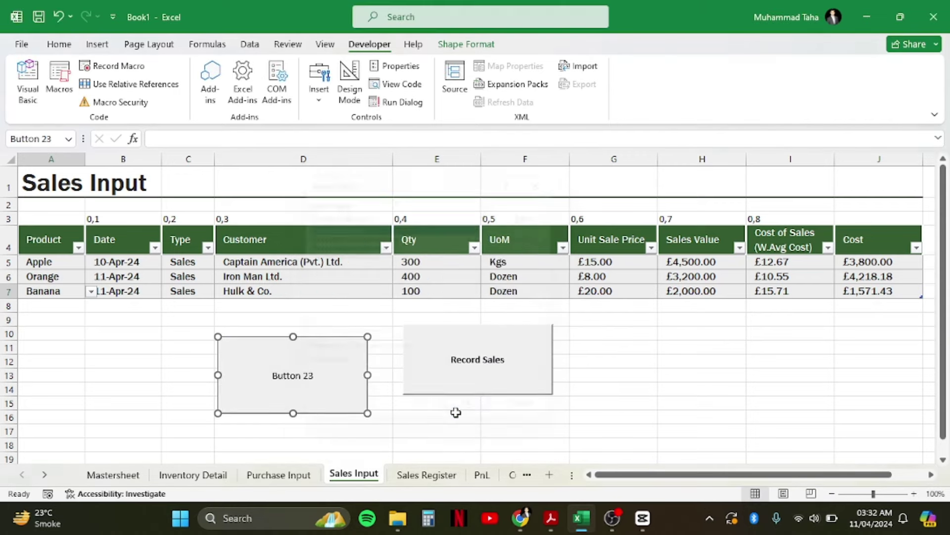
key(Escape)
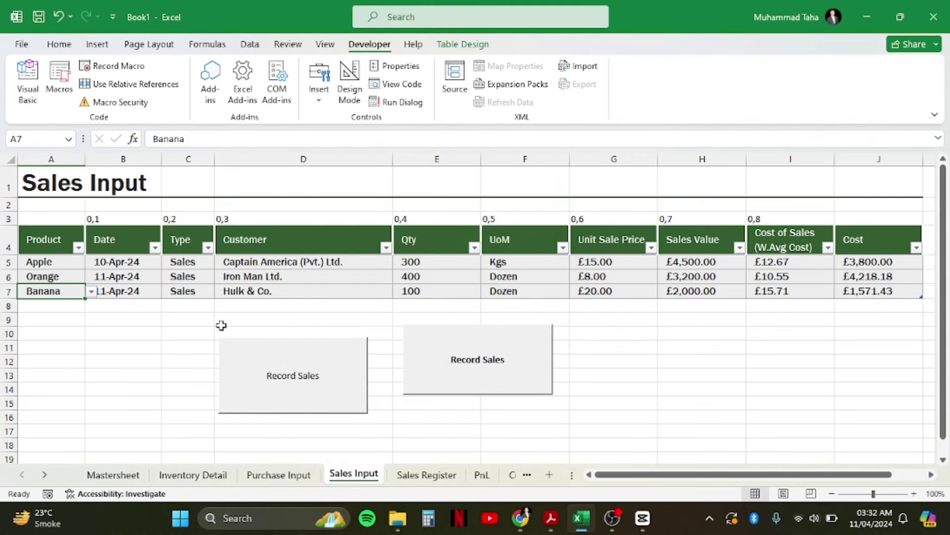
Run the new Record Sales button and confirm the Banana sale in Sales Register.
click(296, 364)
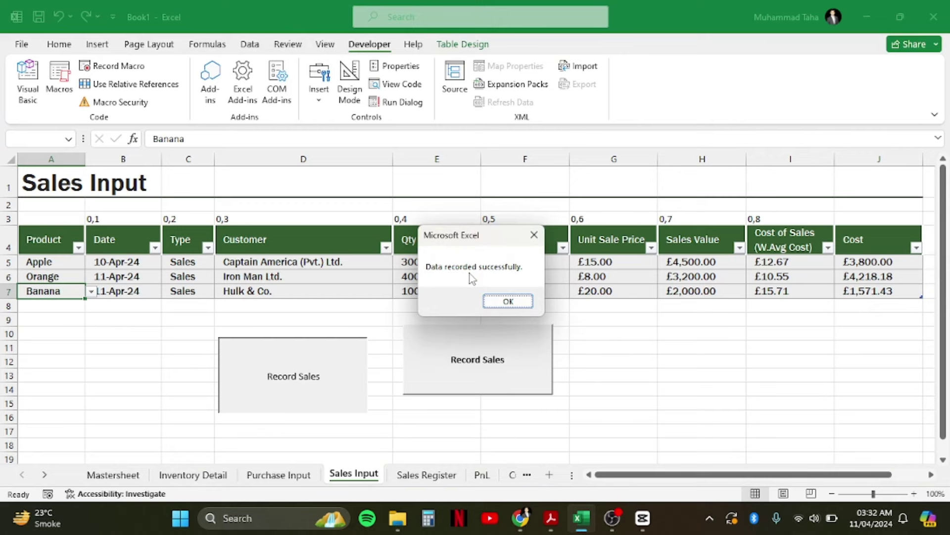
key(Return)
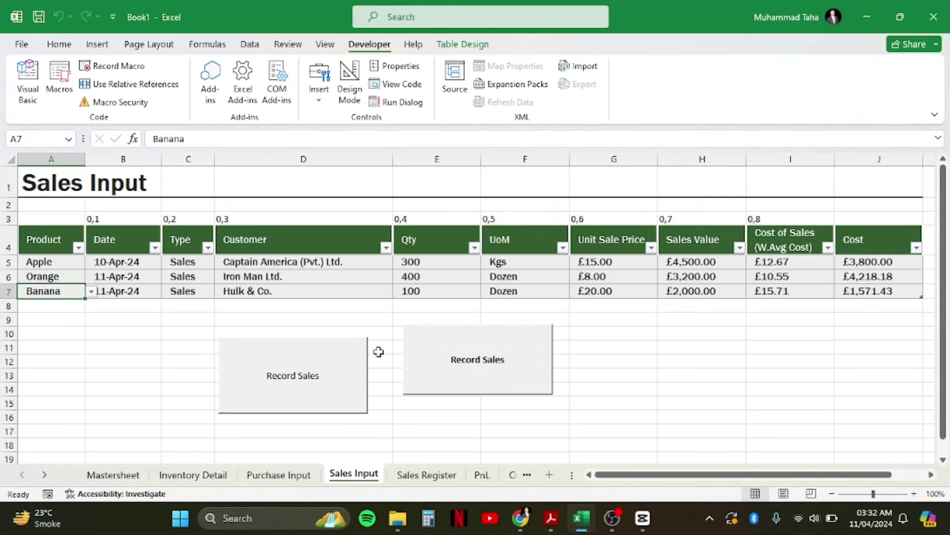
click(409, 351)
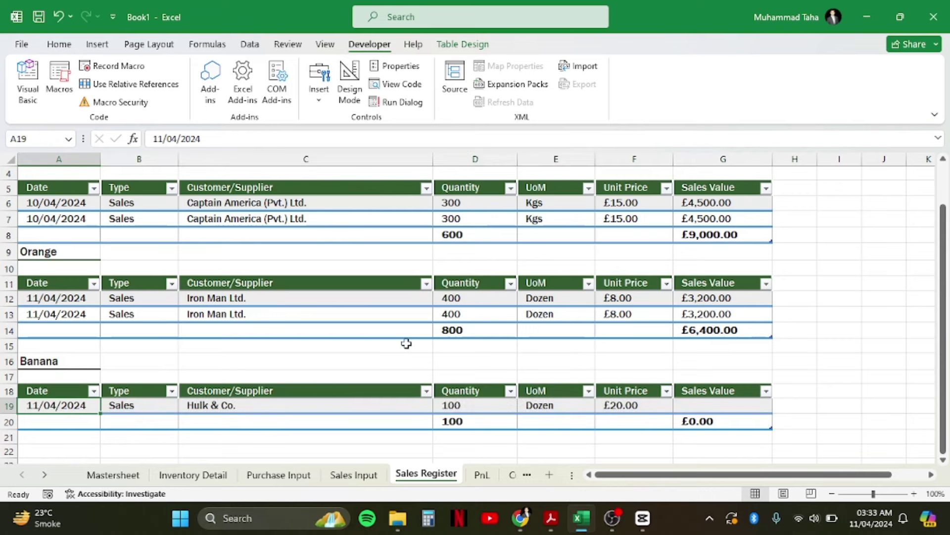
Delete the empty row from the Banana table on Inventory Detail.
click(224, 474)
click(305, 439)
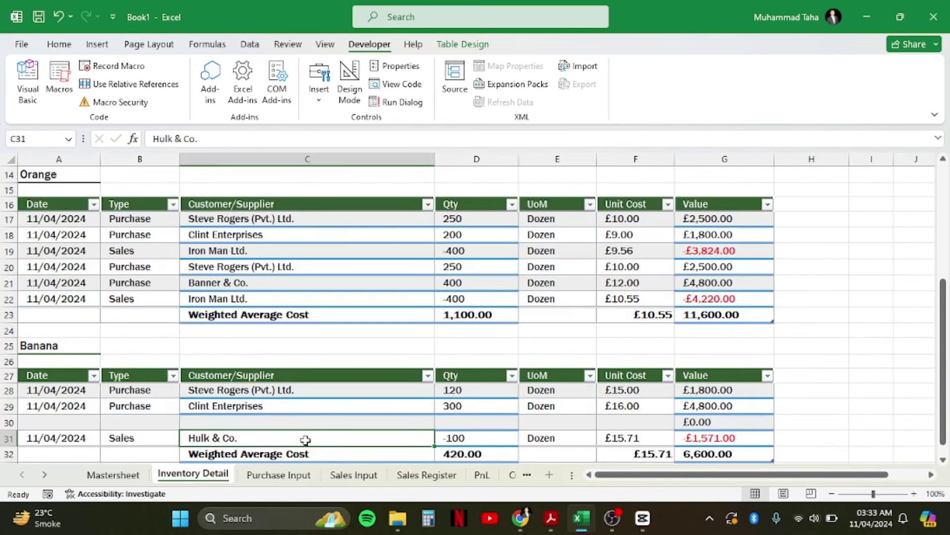
key(Up)
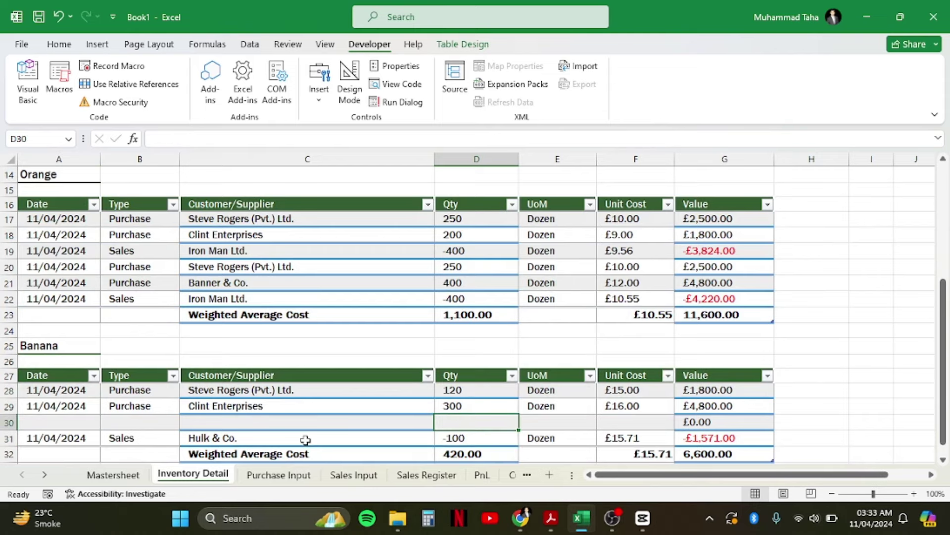
key(shift+space)
key(ctrl+minus)
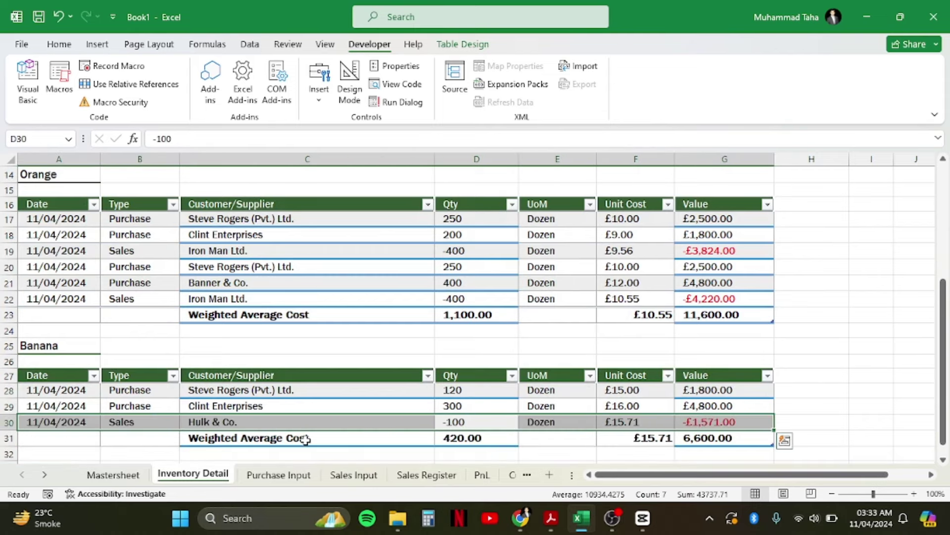
key(Down)
key(Right)
key(Up)
key(Left)
key(ctrl+Page_Down)
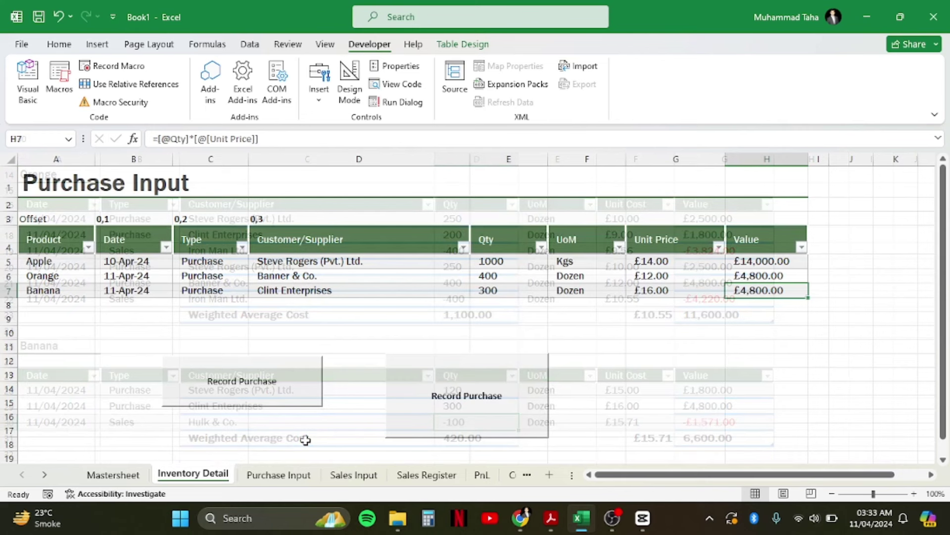
key(ctrl+Page_Down)
key(ctrl+Page_Down)
On Sales Input, record the new Apple, Orange and Banana sales with Record Sales and acknowledge the success message.
key(ctrl+Page_Up)
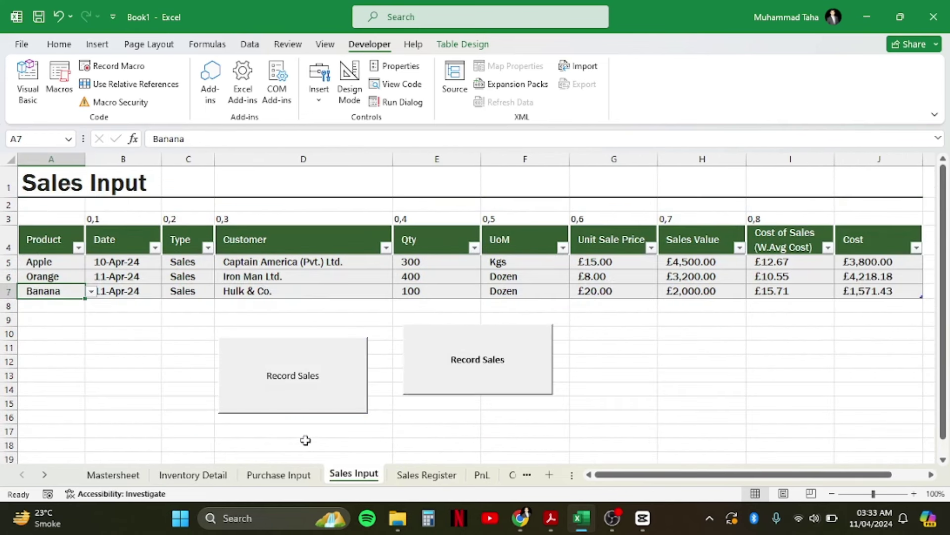
key(Up)
key(Up)
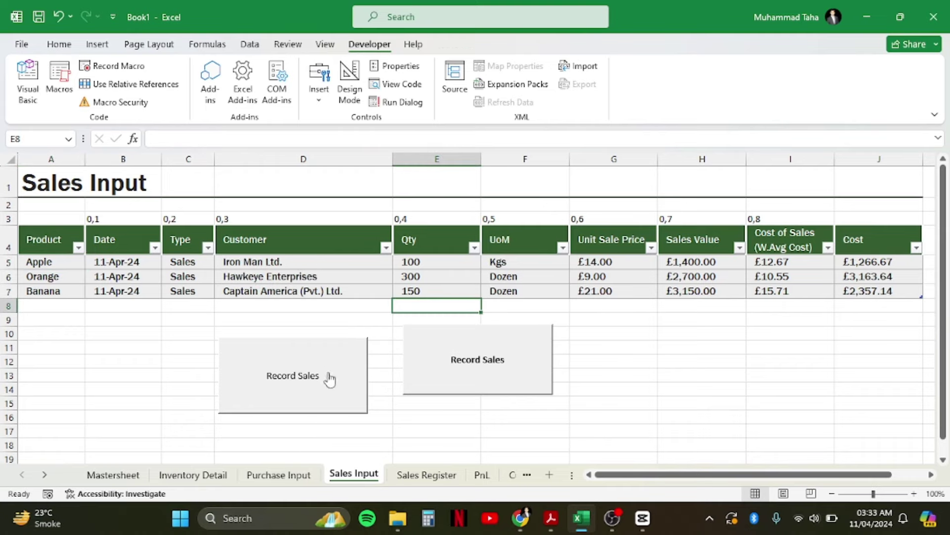
click(307, 396)
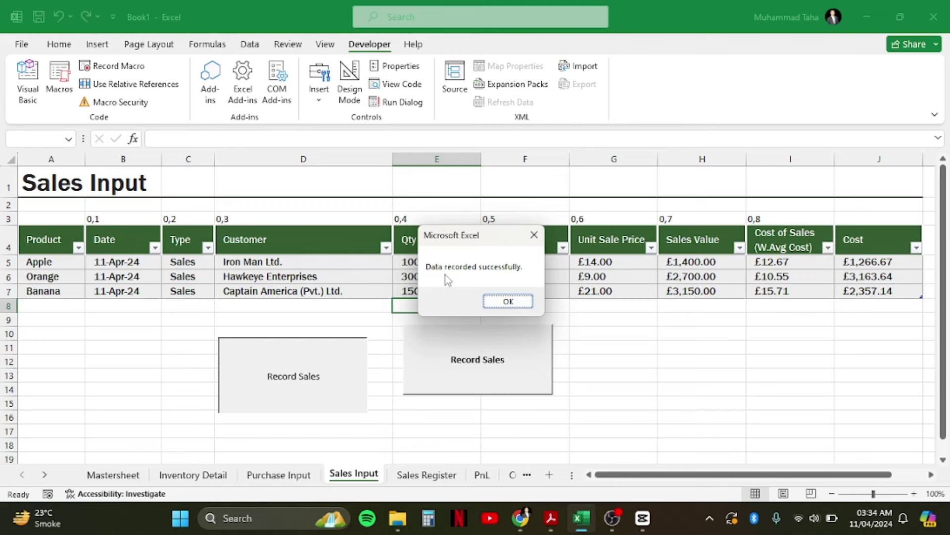
key(Return)
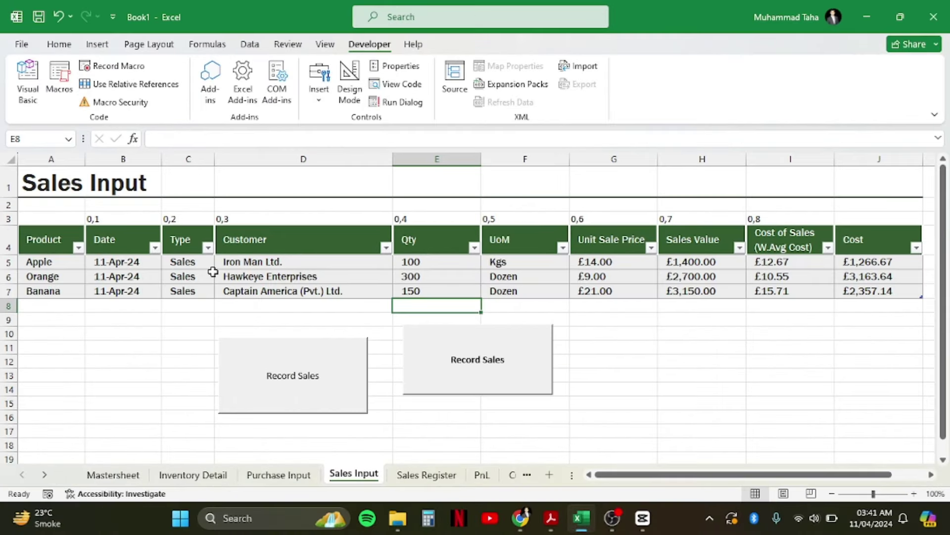
Link Mastersheet's Banana sales cell F7 to the Sales Register quantity total of 250.
click(111, 475)
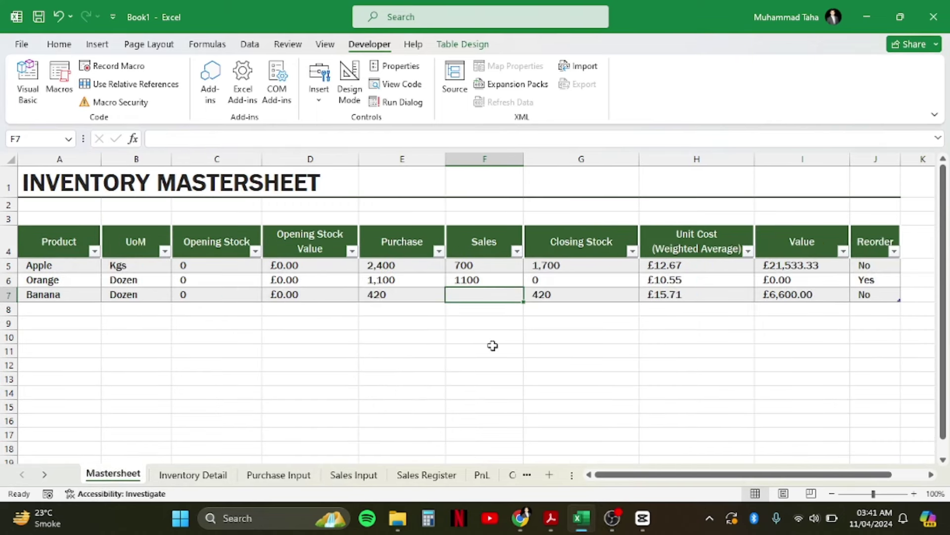
text(=)
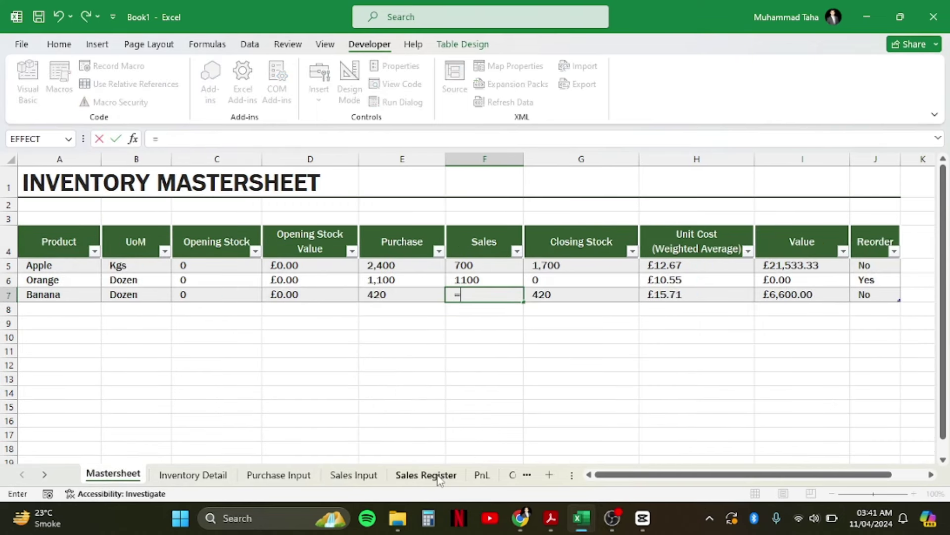
click(438, 476)
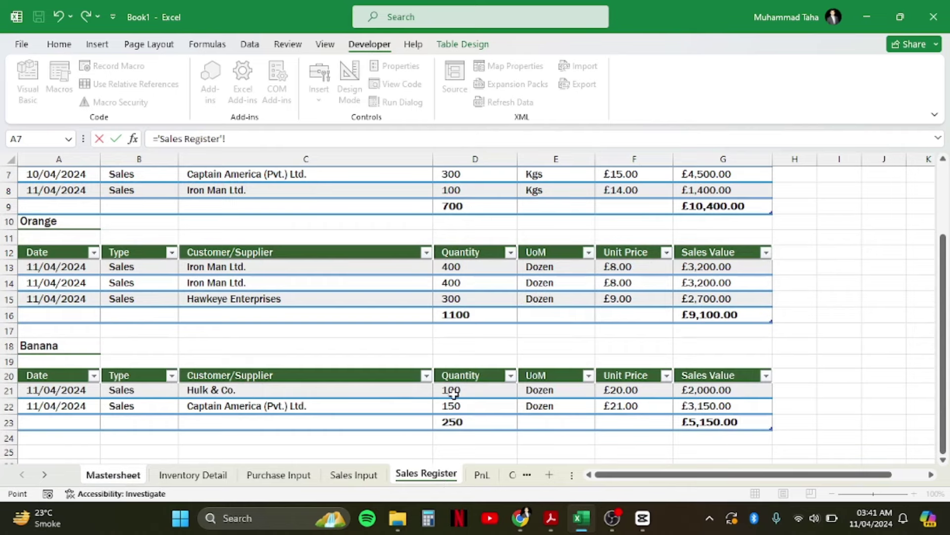
click(511, 420)
key(Return)
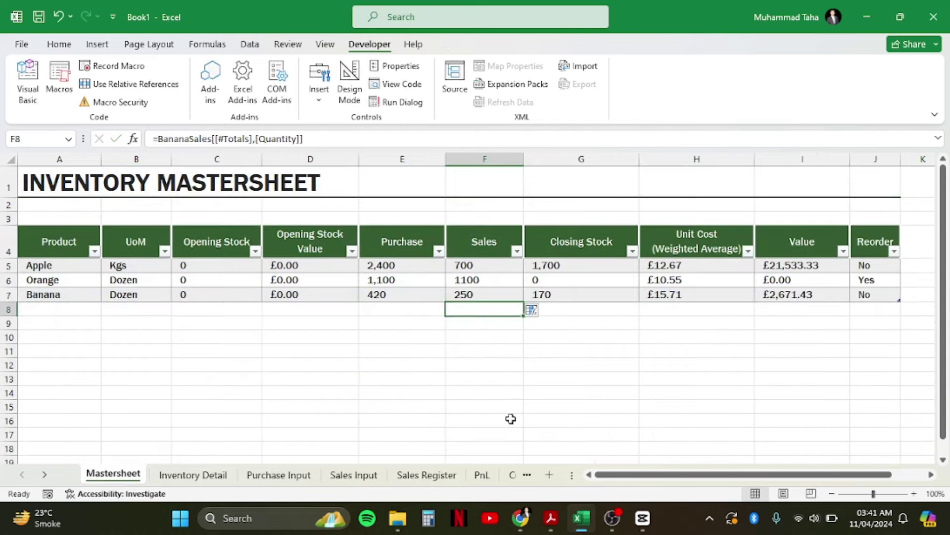
Review the Banana sales, closing stock, unit cost and value formulas in F7–I7.
key(Up)
key(Right)
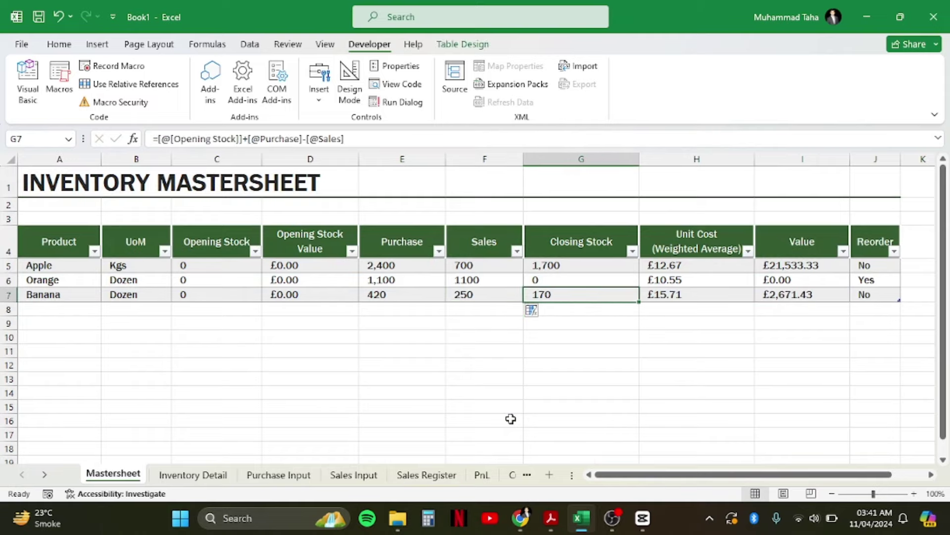
key(Right)
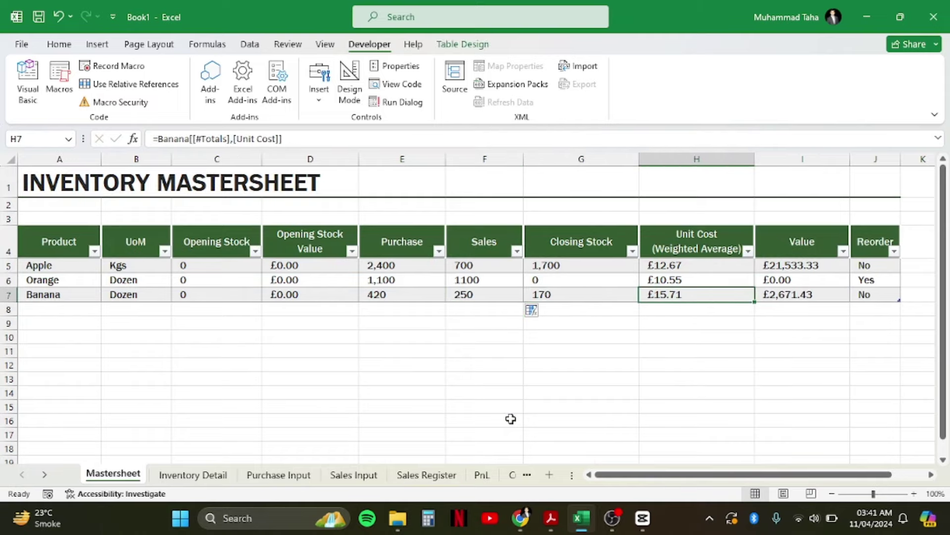
key(Right)
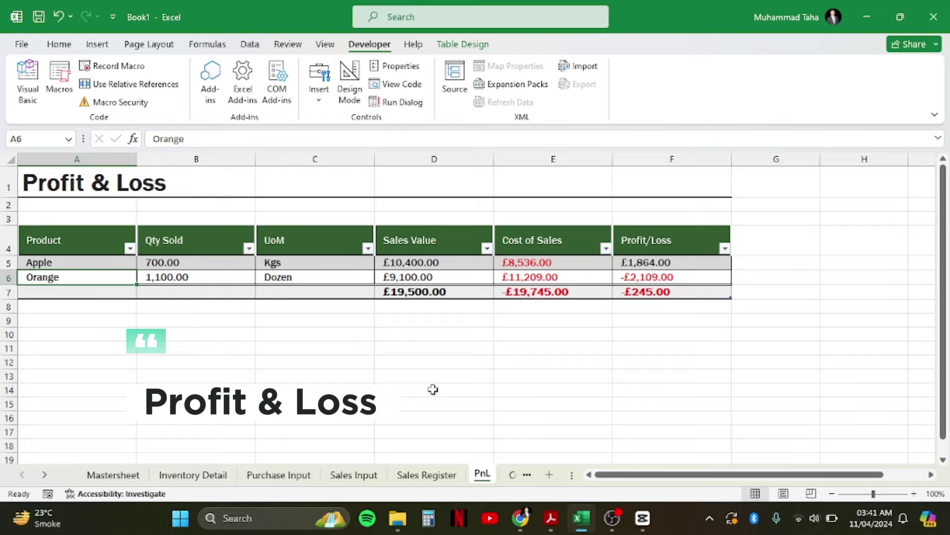
Insert a new Profit & Loss table row below Orange for Banana.
key(Up)
key(Down)
key(Down)
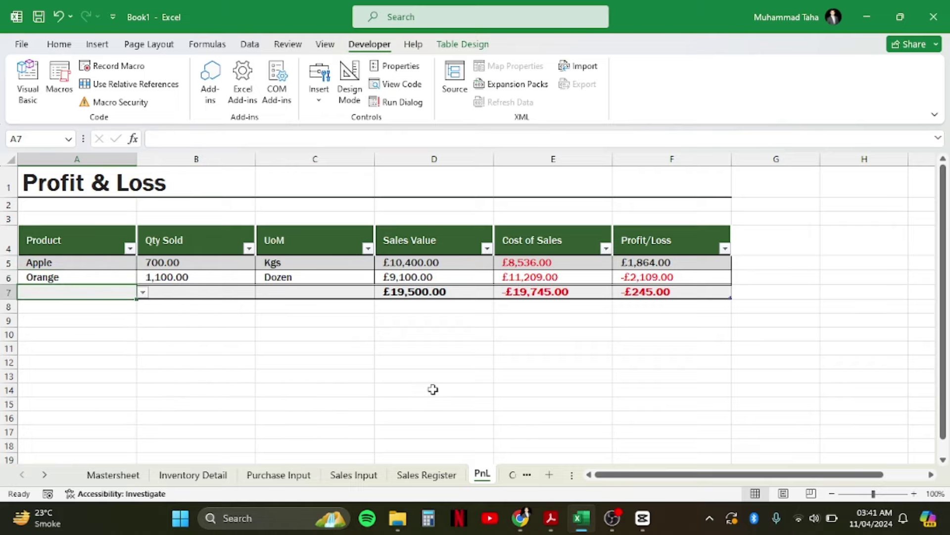
key(shift+space)
key(ctrl+shift+plus)
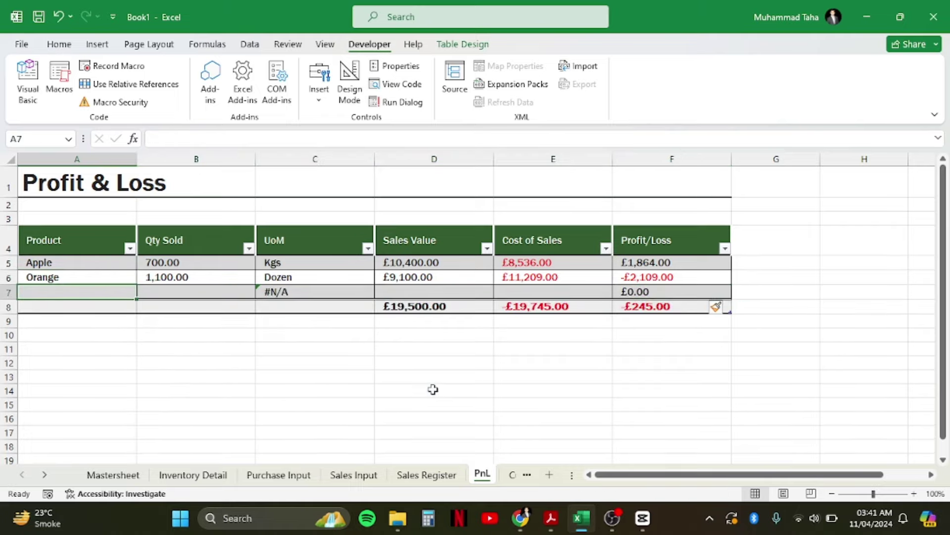
text(Banana)
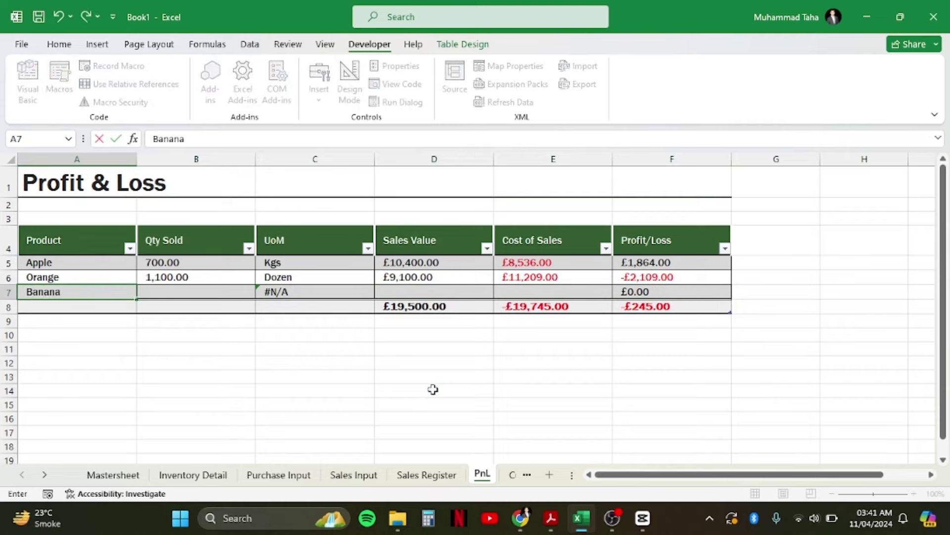
key(Tab)
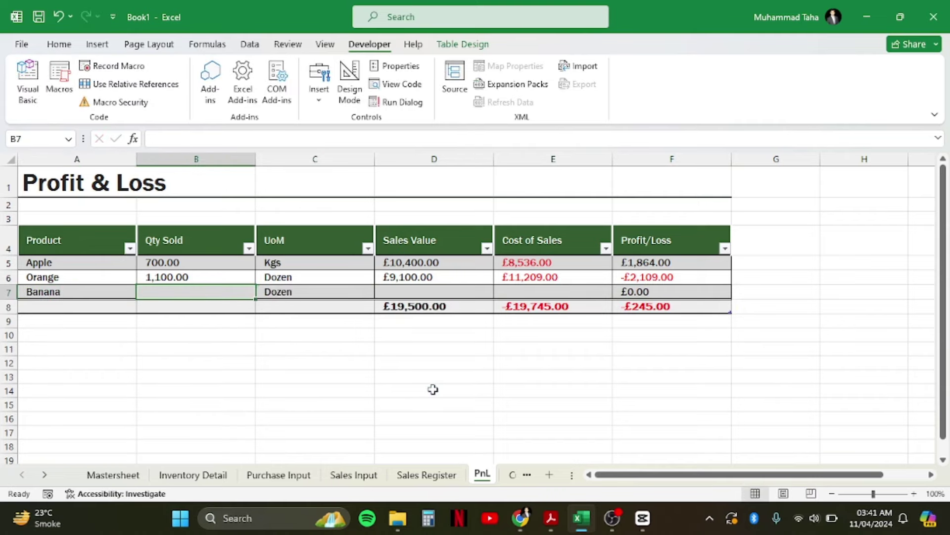
Start a VLOOKUP in Banana's Qty Sold using the row's Product and the Mastersheet table.
key(Up)
key(Down)
text(=vlo)
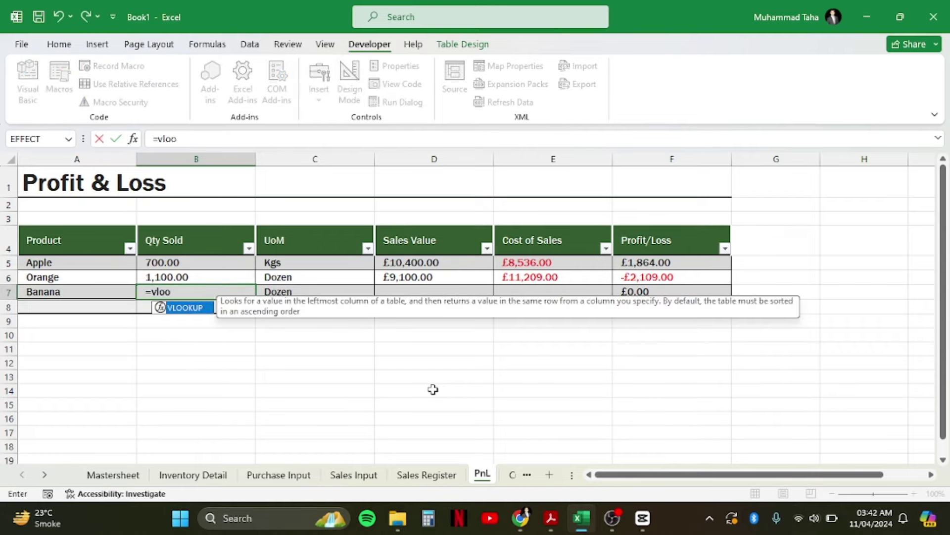
key(Tab)
key(Left)
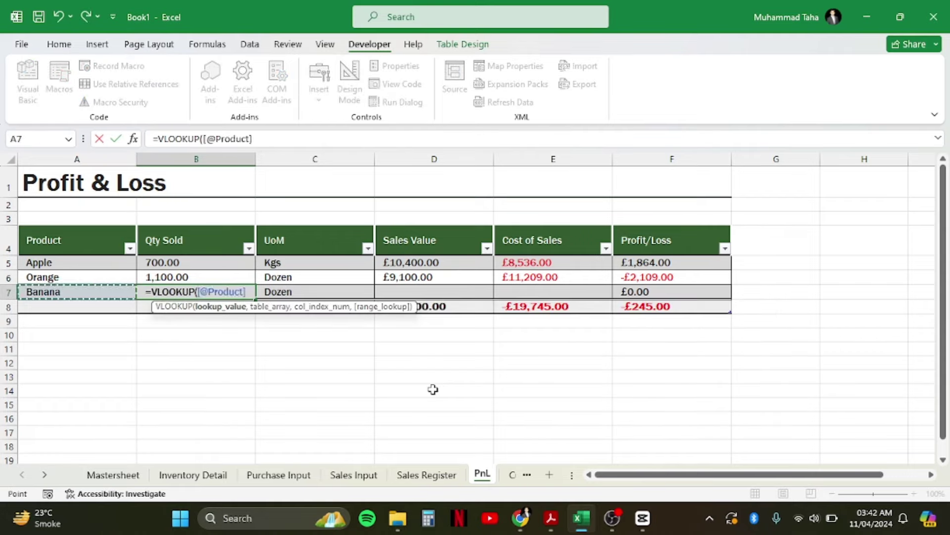
text(,)
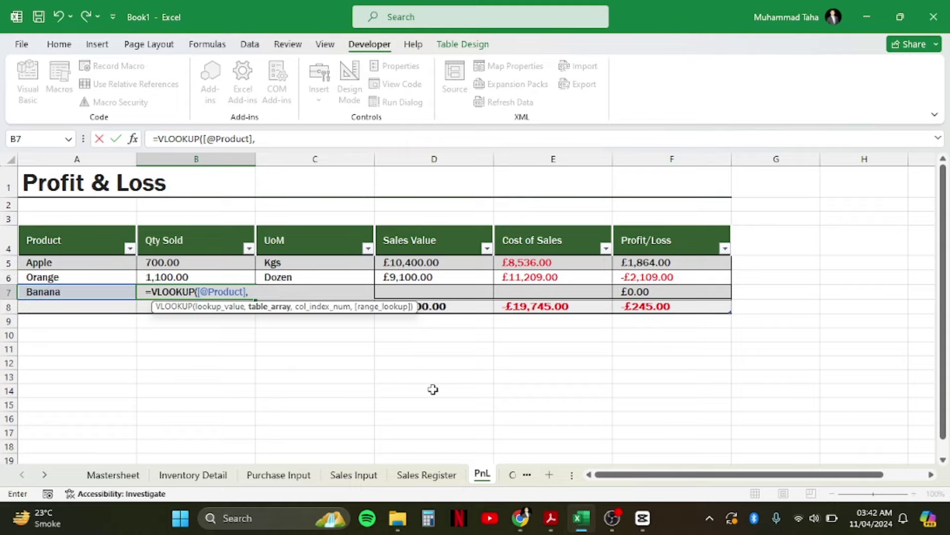
text(master)
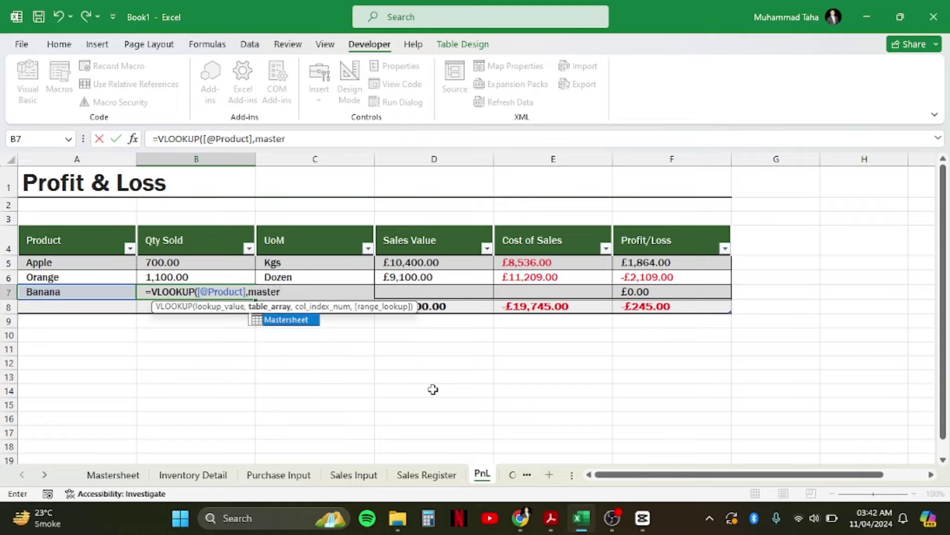
key(Tab)
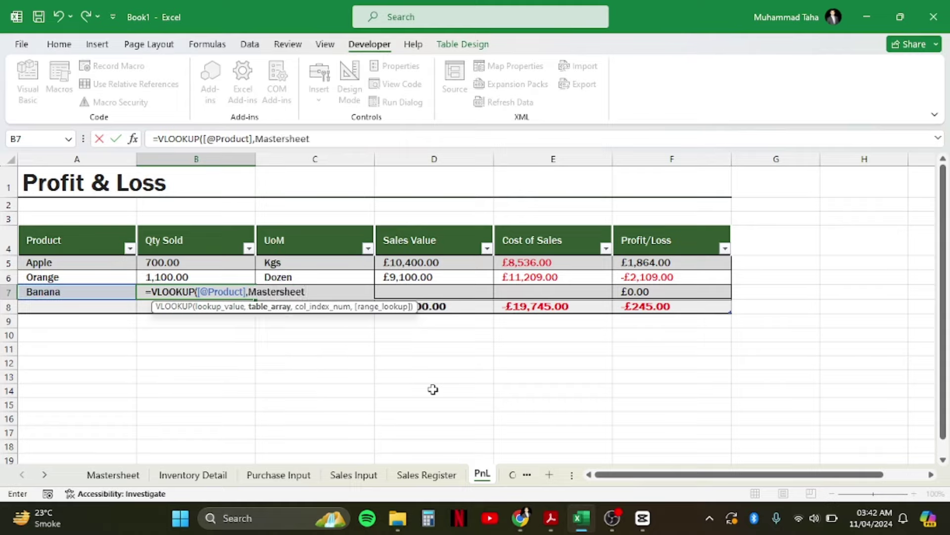
text(,)
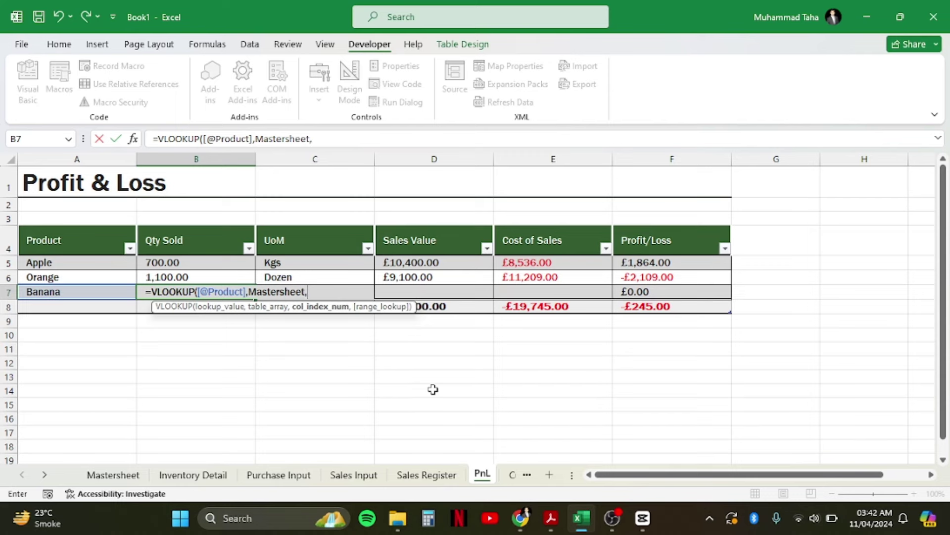
click(118, 475)
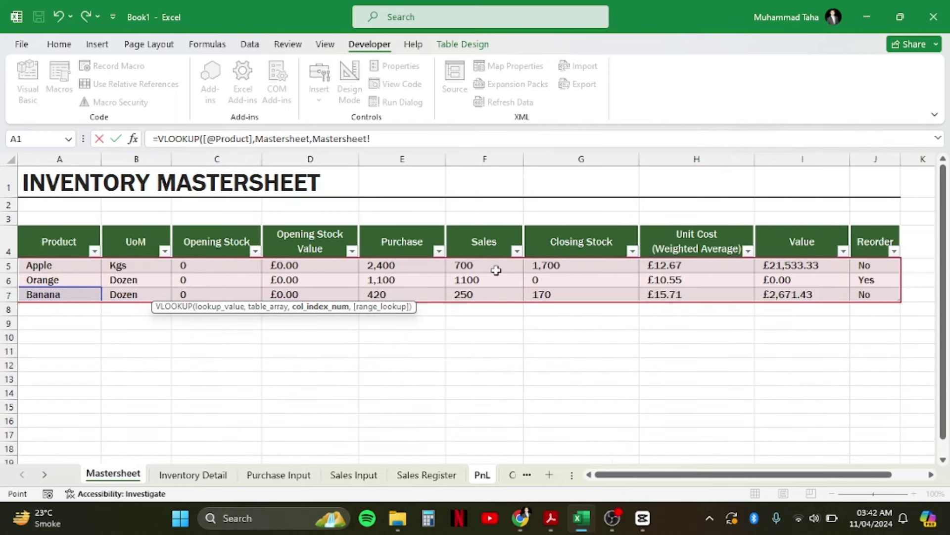
click(482, 474)
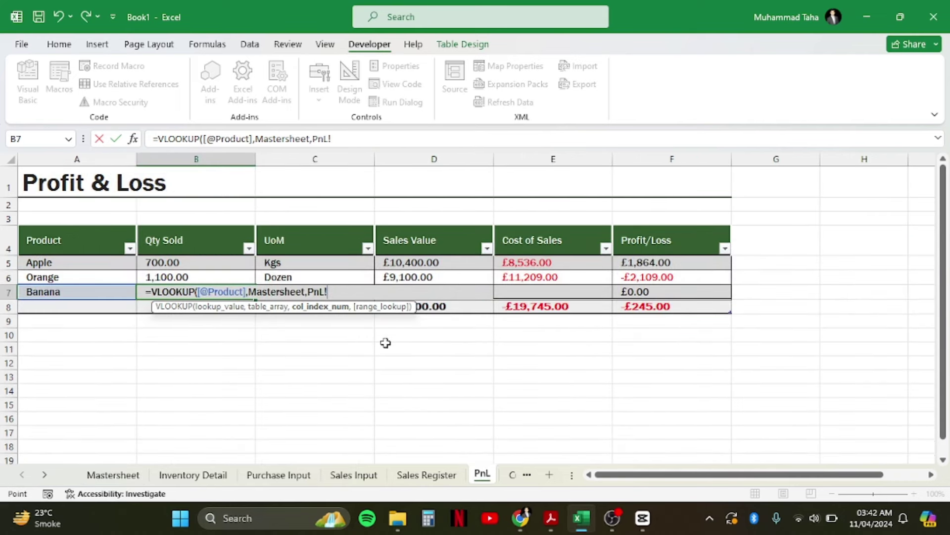
key(BackSpace)
key(BackSpace)
key(BackSpace)
key(BackSpace)
text(6)
text(,)
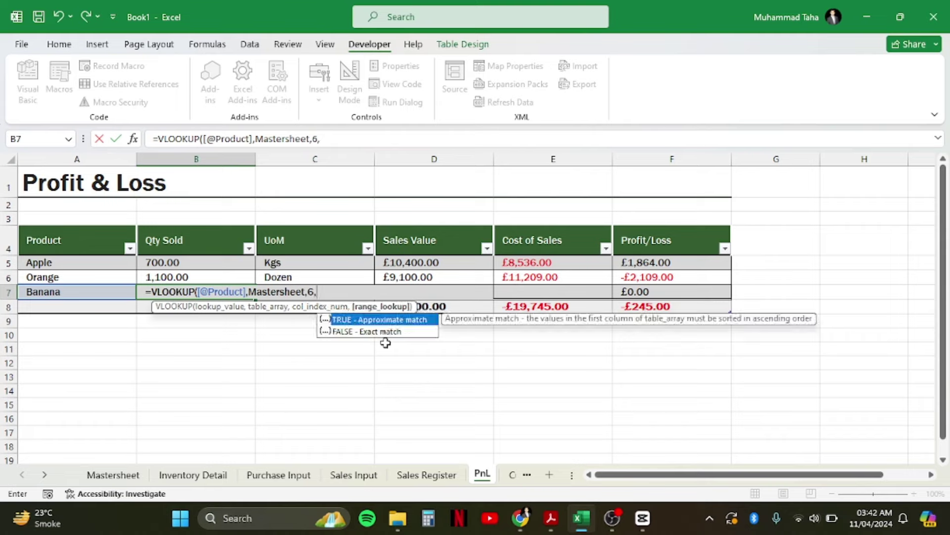
key(Down)
key(Tab)
key(Tab)
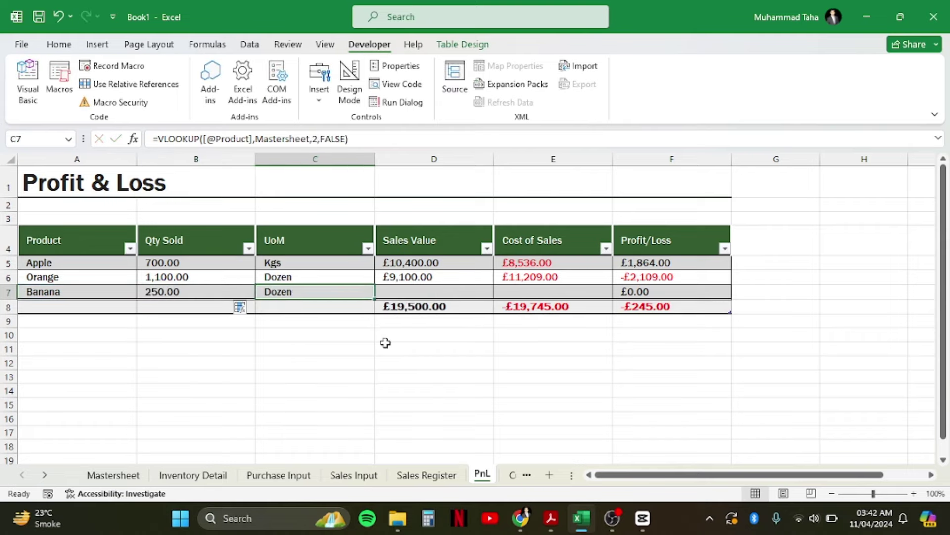
key(Left)
key(Tab)
key(Tab)
Set Banana's sales value to the Sales Register Banana total of £5,150.00.
key(Up)
key(Down)
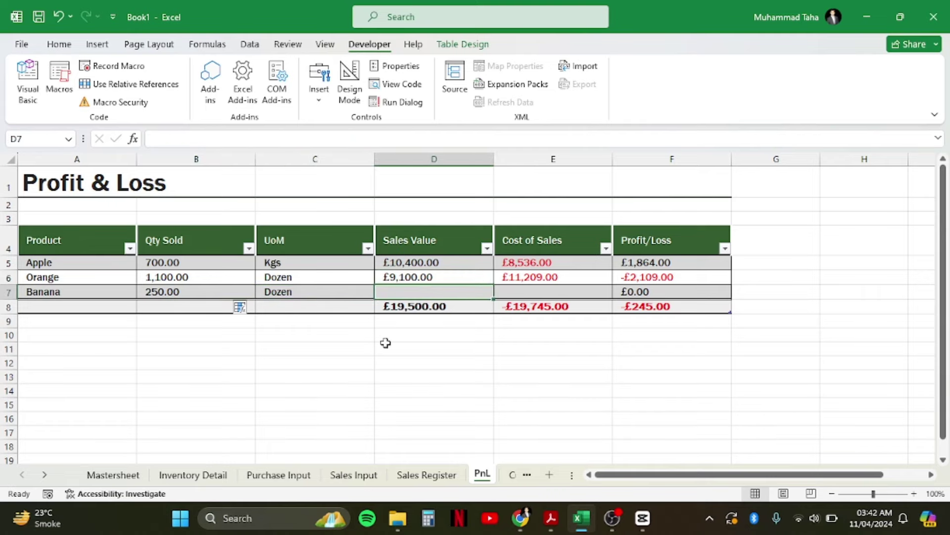
text(=)
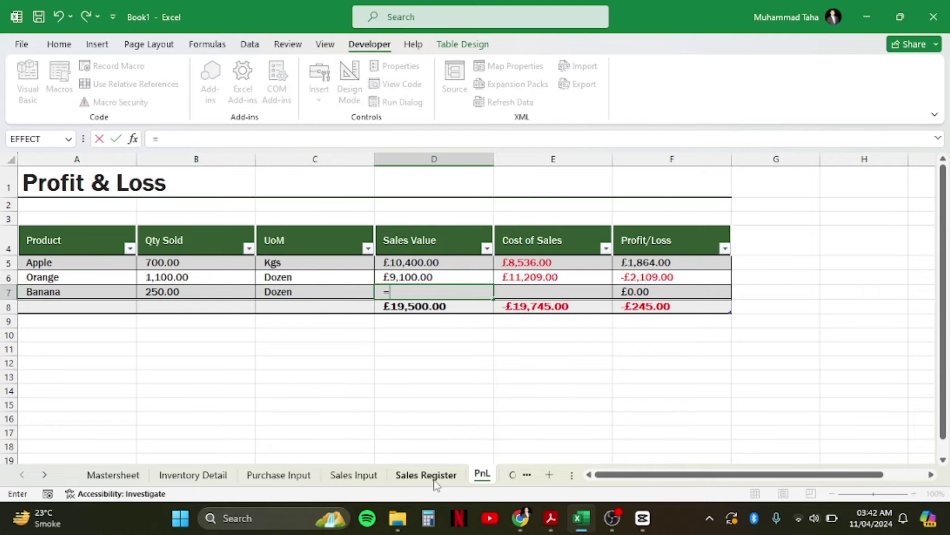
click(436, 476)
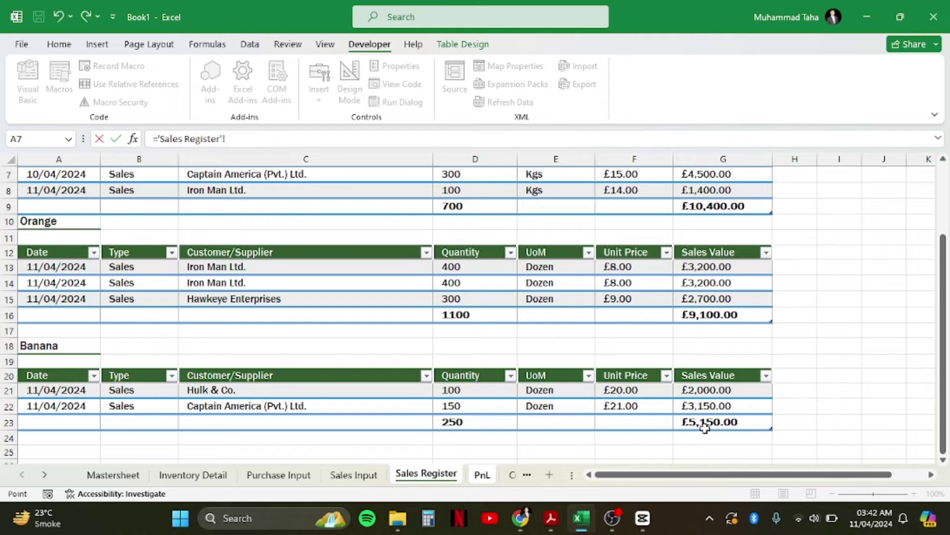
click(738, 420)
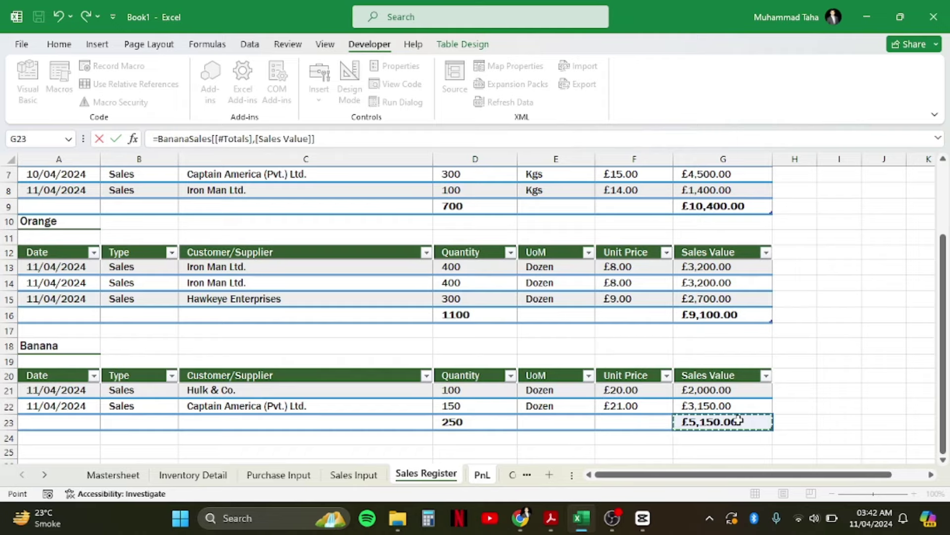
key(Return)
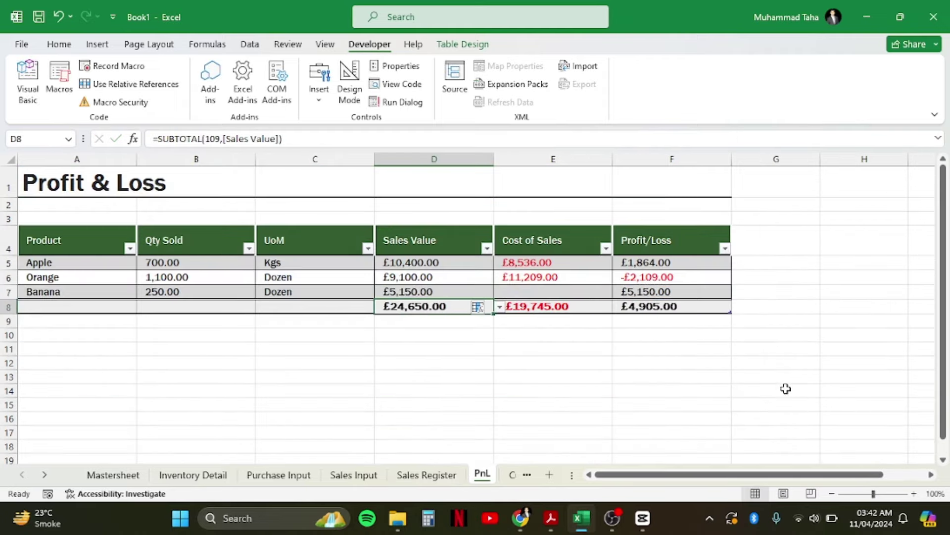
key(Up)
key(Right)
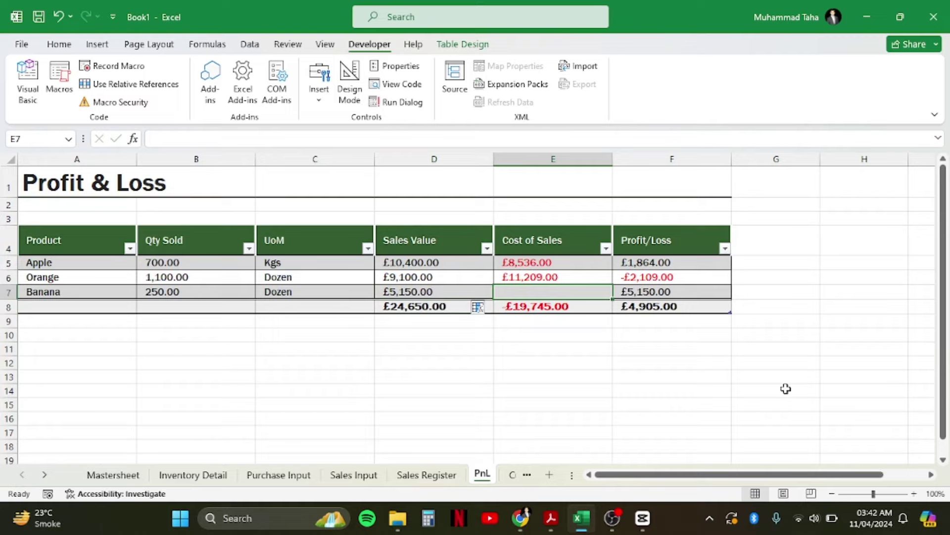
key(Up)
key(Down)
Enter =SUMIF(Banana[Type],"Sales",Banana[Value]) as Banana's cost of sales, giving £3,927.50.
text(=sumif)
key(Tab)
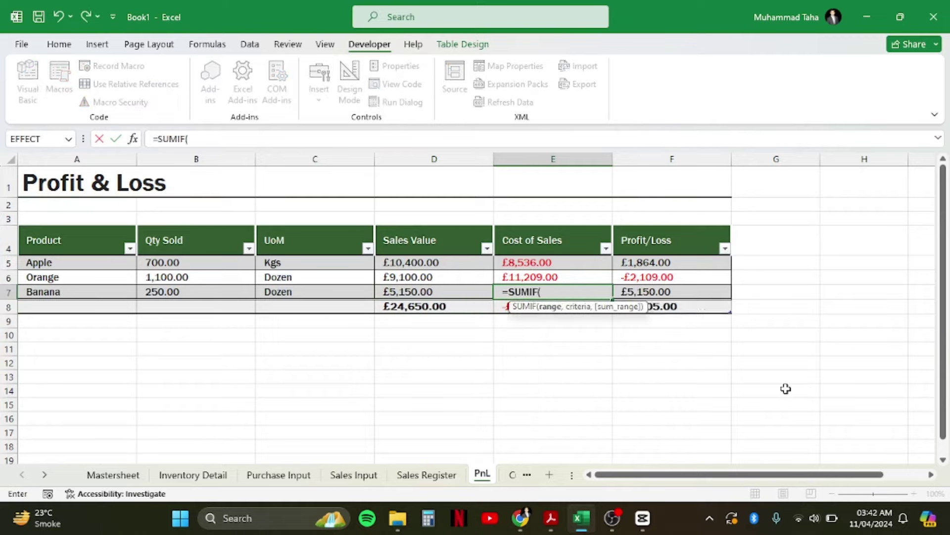
click(221, 486)
scroll(217, 417, down, 3)
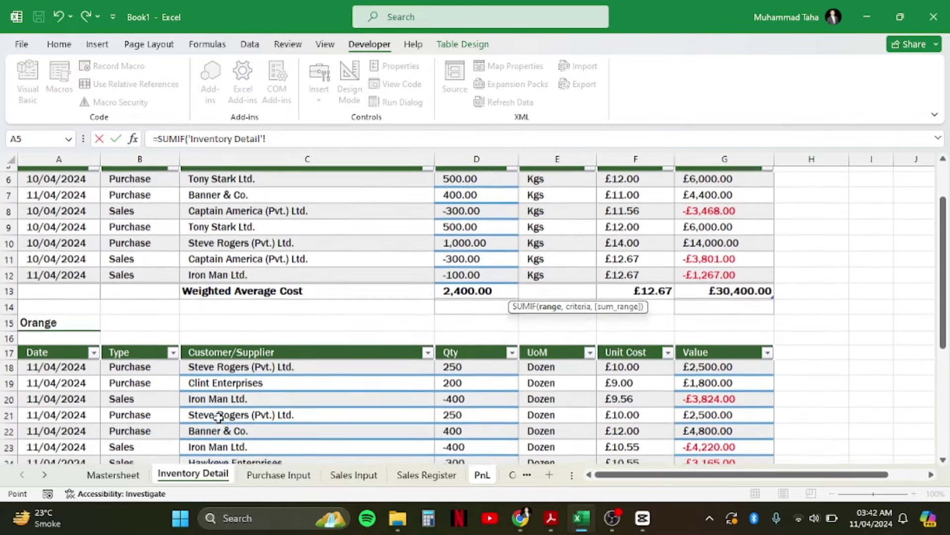
scroll(218, 417, down, 2)
click(158, 352)
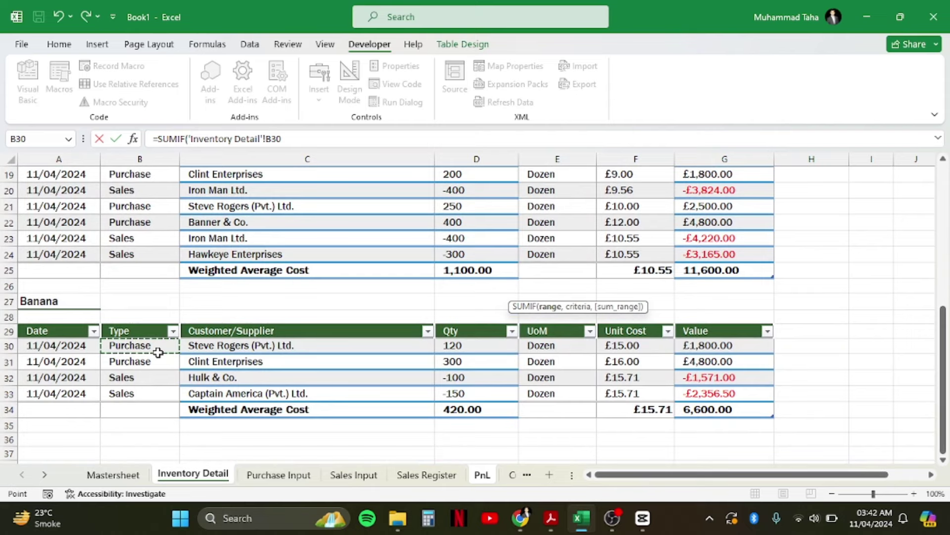
key(ctrl+shift+Down)
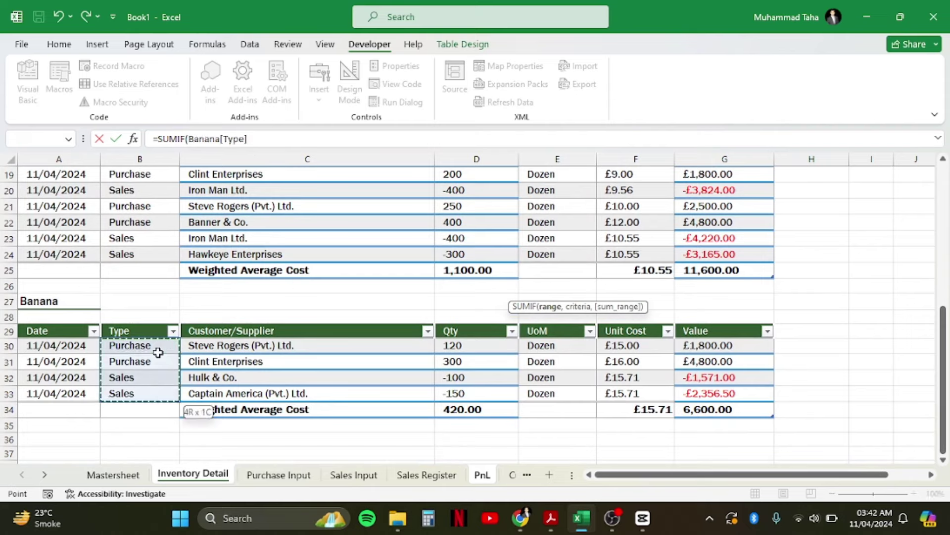
text(,")
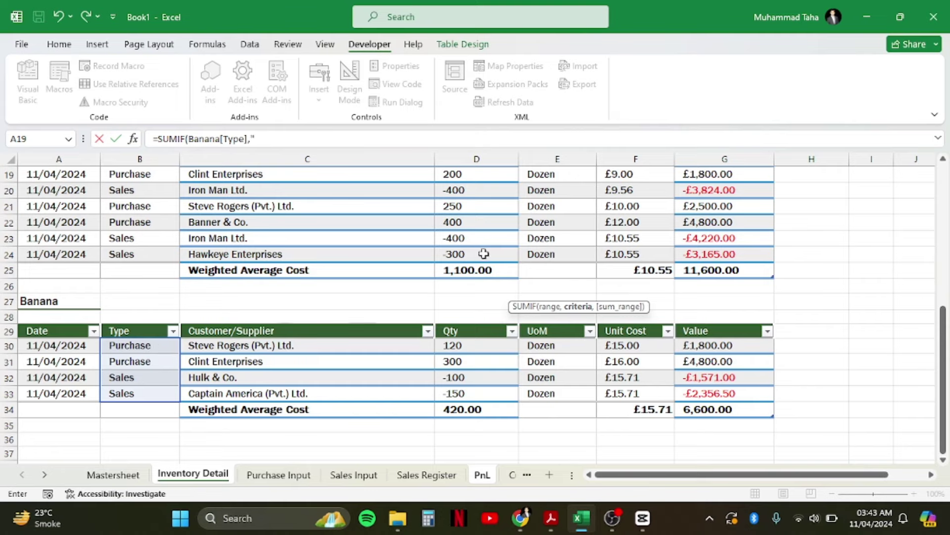
text(Sal)
click(285, 131)
text(e])
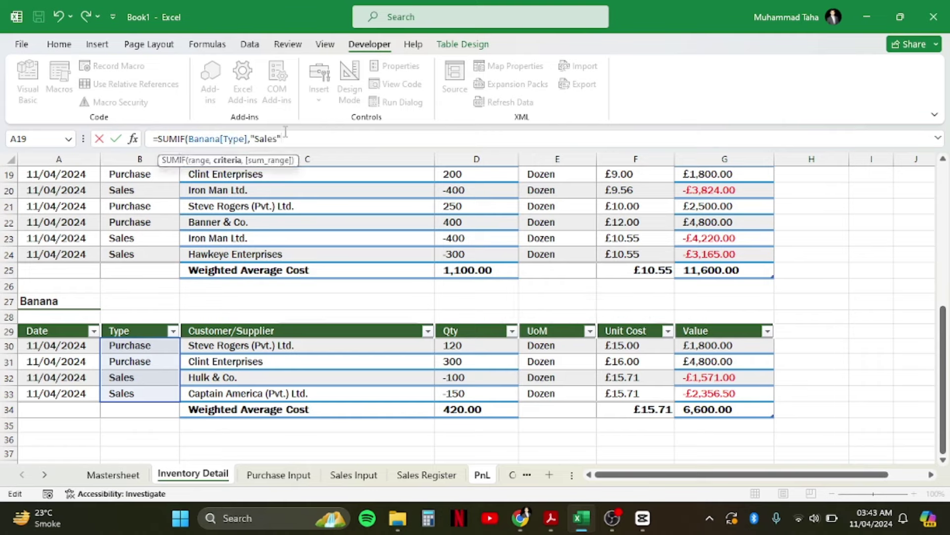
text(,)
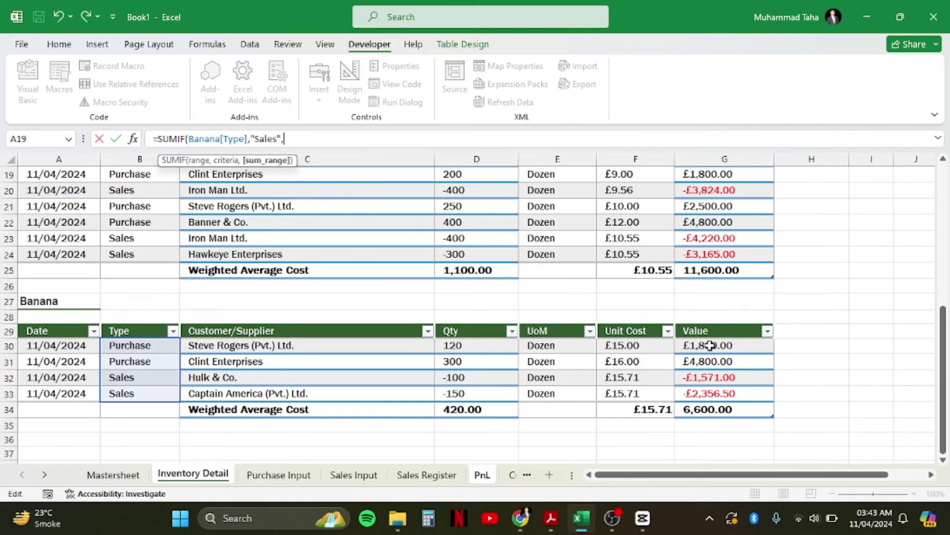
drag(710, 345, 712, 394)
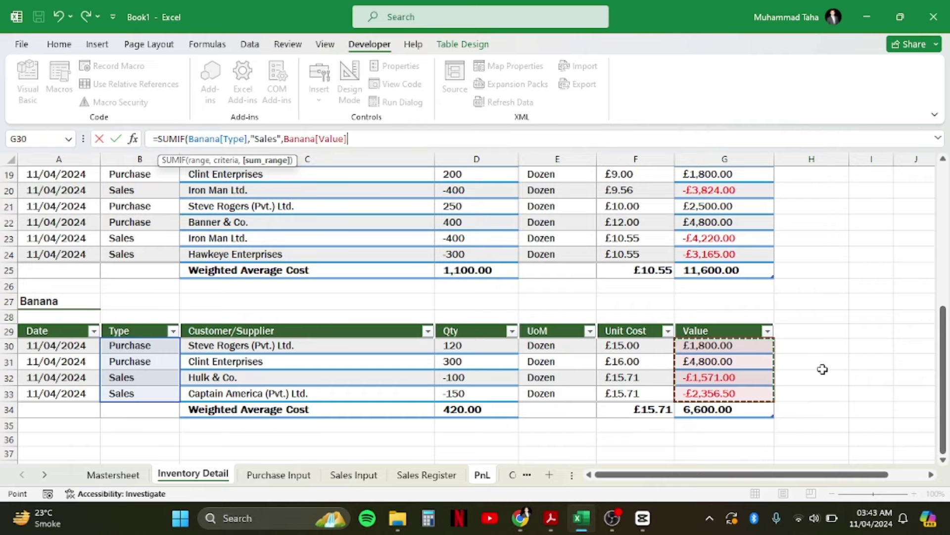
key(Return)
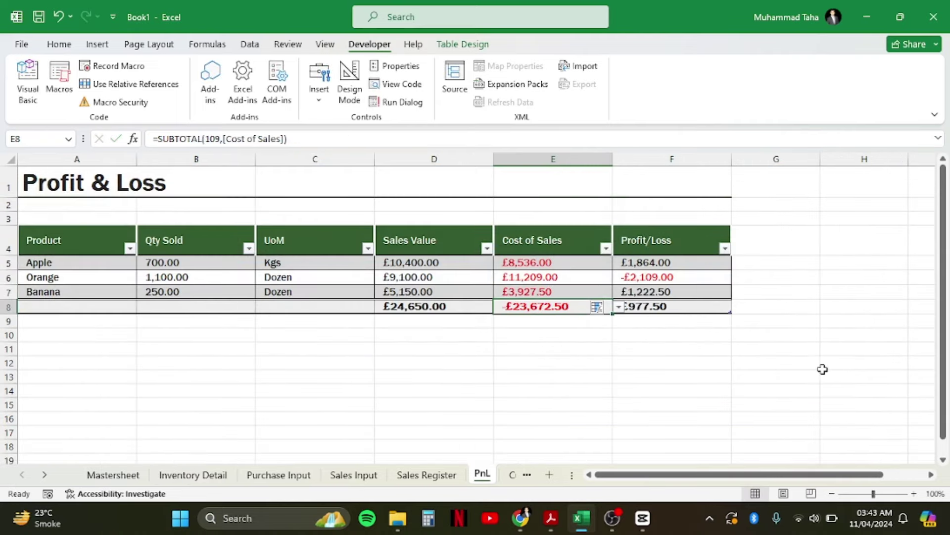
Check the cost of sales and Profit/Loss formulas, confirming £1,222.50 Banana profit.
key(Up)
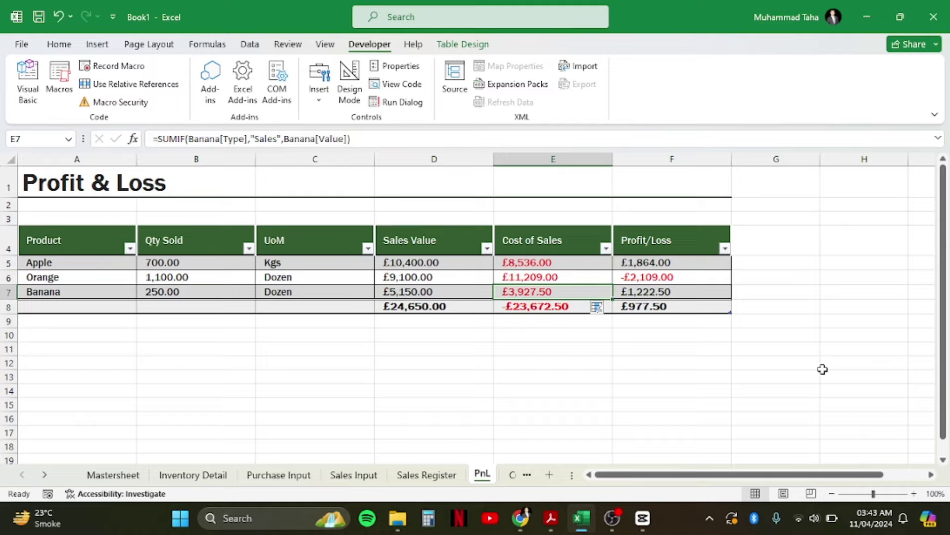
key(Right)
key(Up)
key(Up)
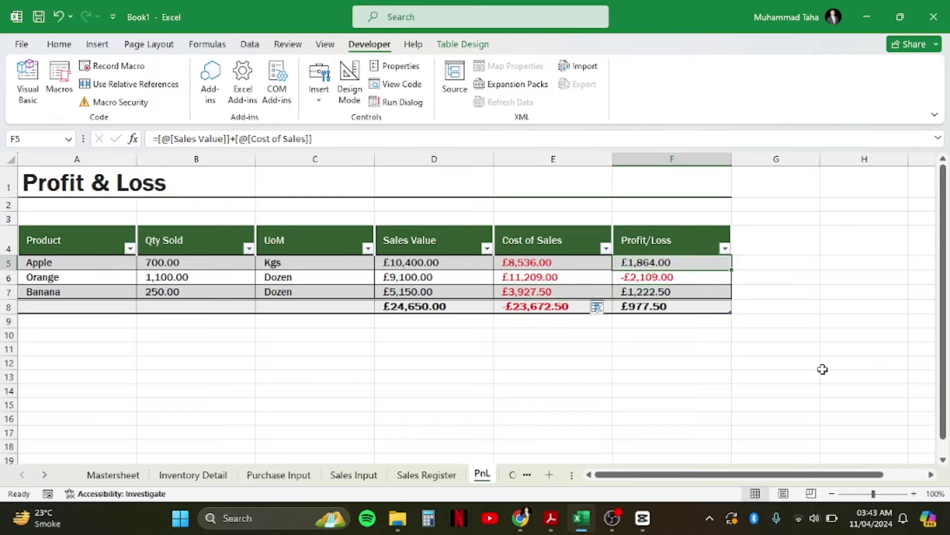
key(Down)
key(Down)
key(Down)
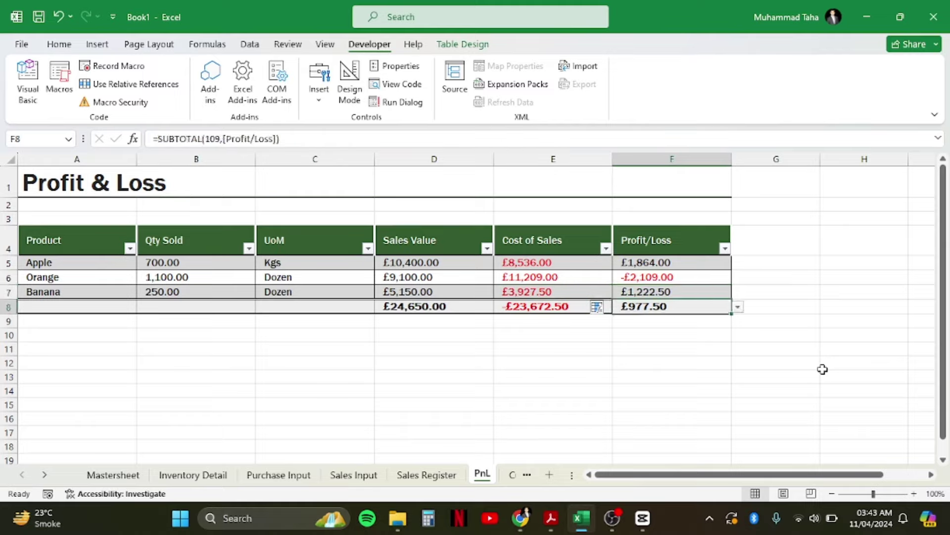
key(Up)
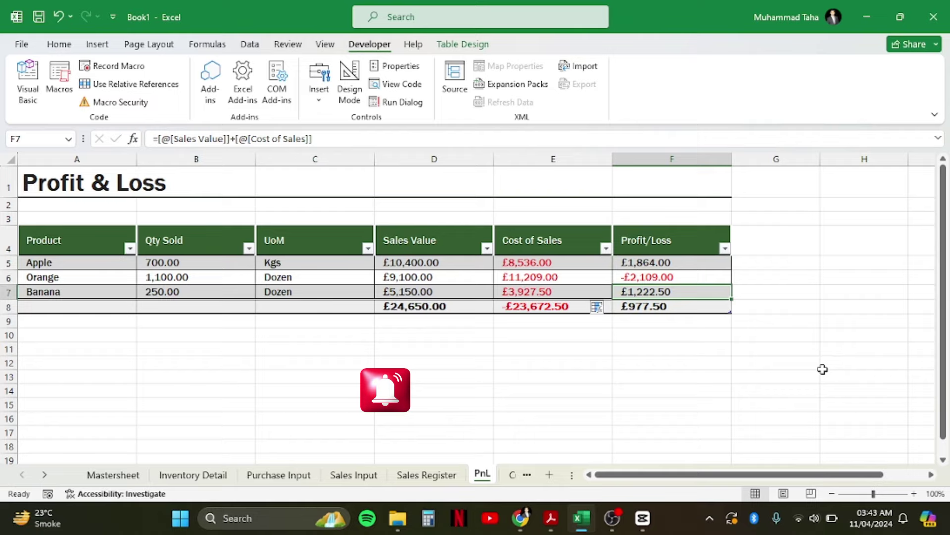